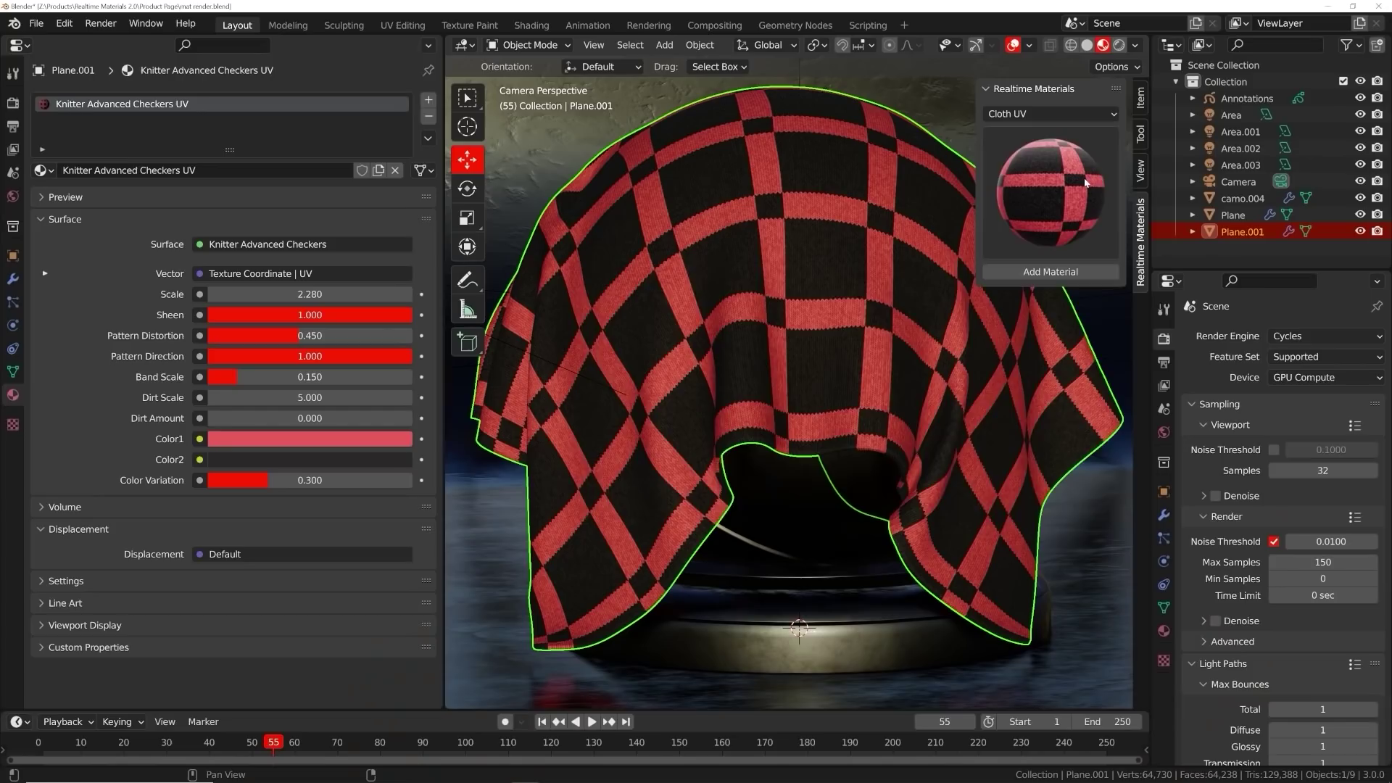
# Add the red-and-white checkered Cloth UV material to the draped cloth and change its color.
pyautogui.click(1019, 219)
pyautogui.click(772, 391)
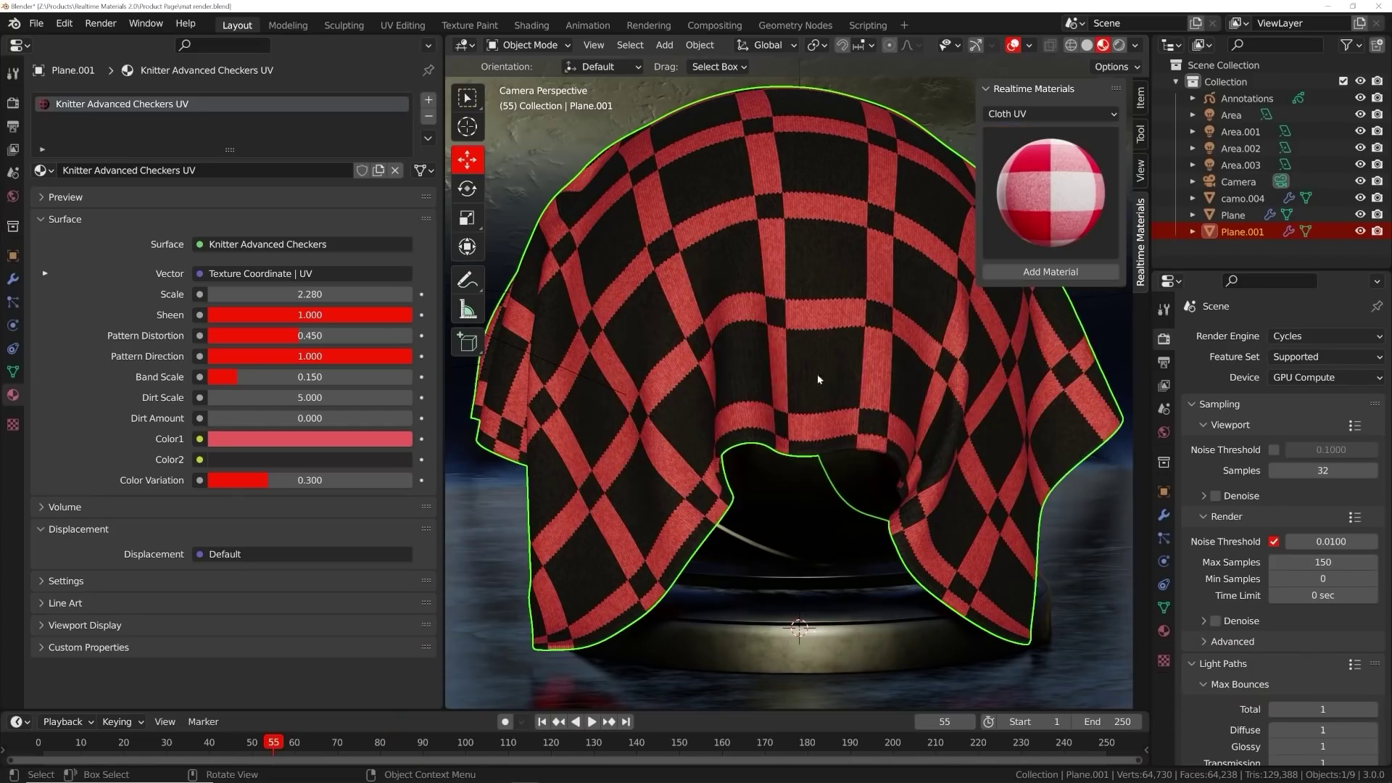
pyautogui.click(1044, 272)
pyautogui.click(297, 439)
pyautogui.click(259, 319)
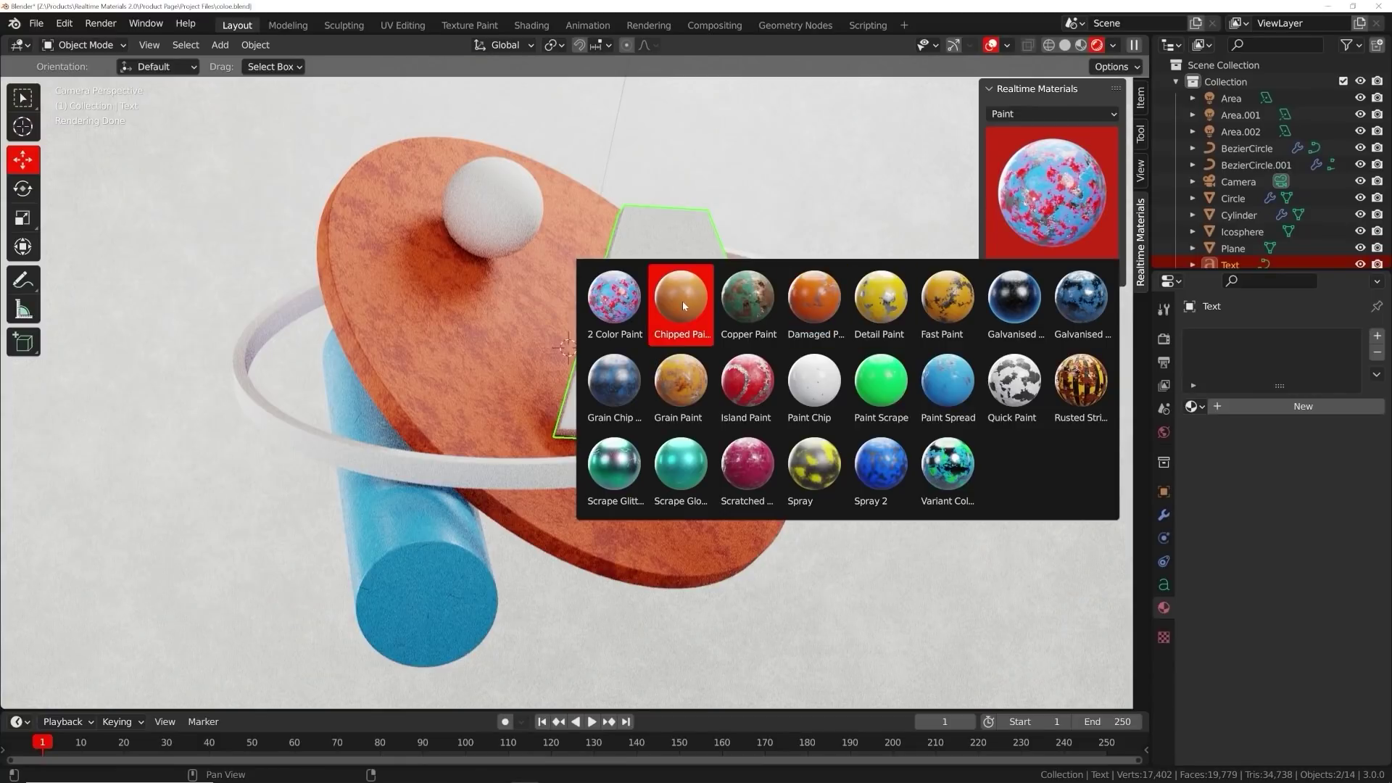
# Add the Chipped Paint material from the Paint category to the letter A text object.
pyautogui.click(682, 299)
pyautogui.click(1053, 272)
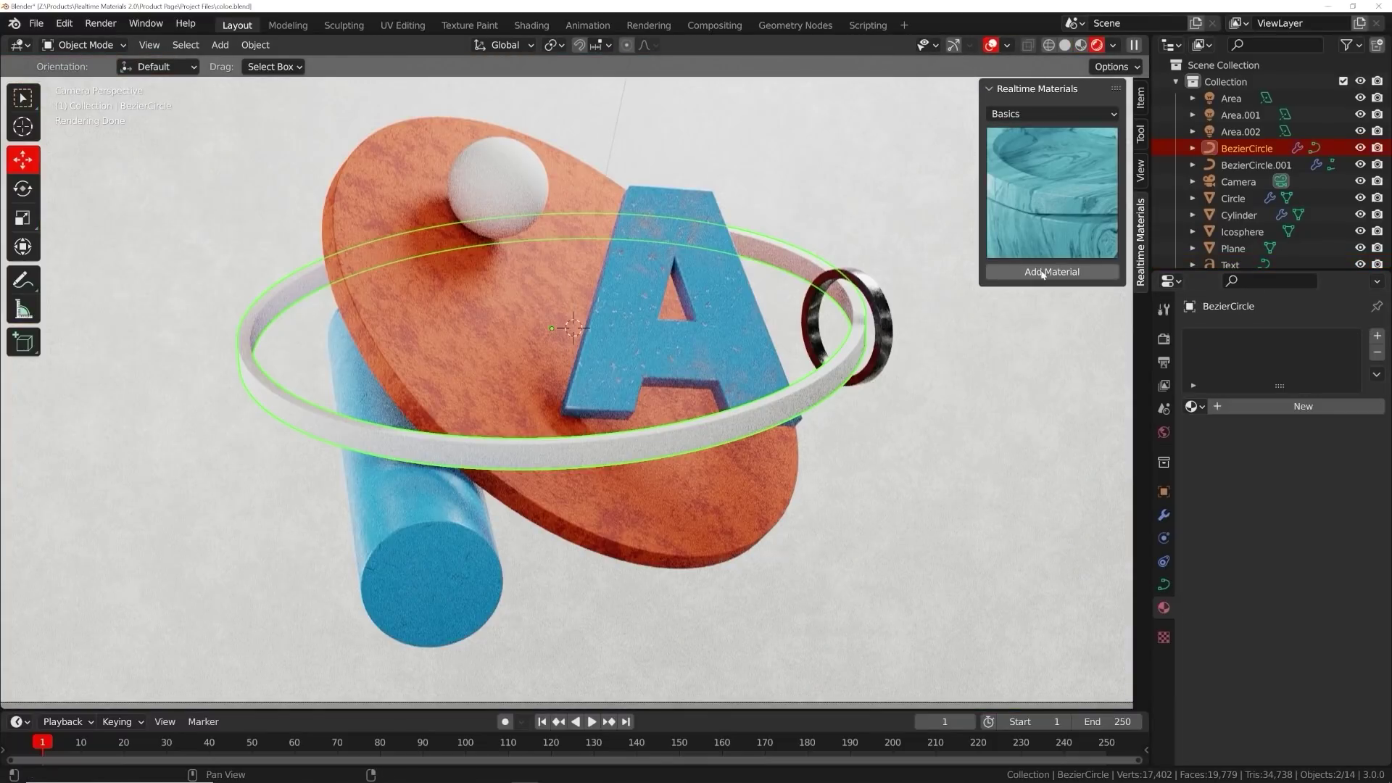
# Add the Basic Wood material to the large ring, set its first color to a dark blue with hue 0.589, and raise its Detail.
pyautogui.click(1042, 272)
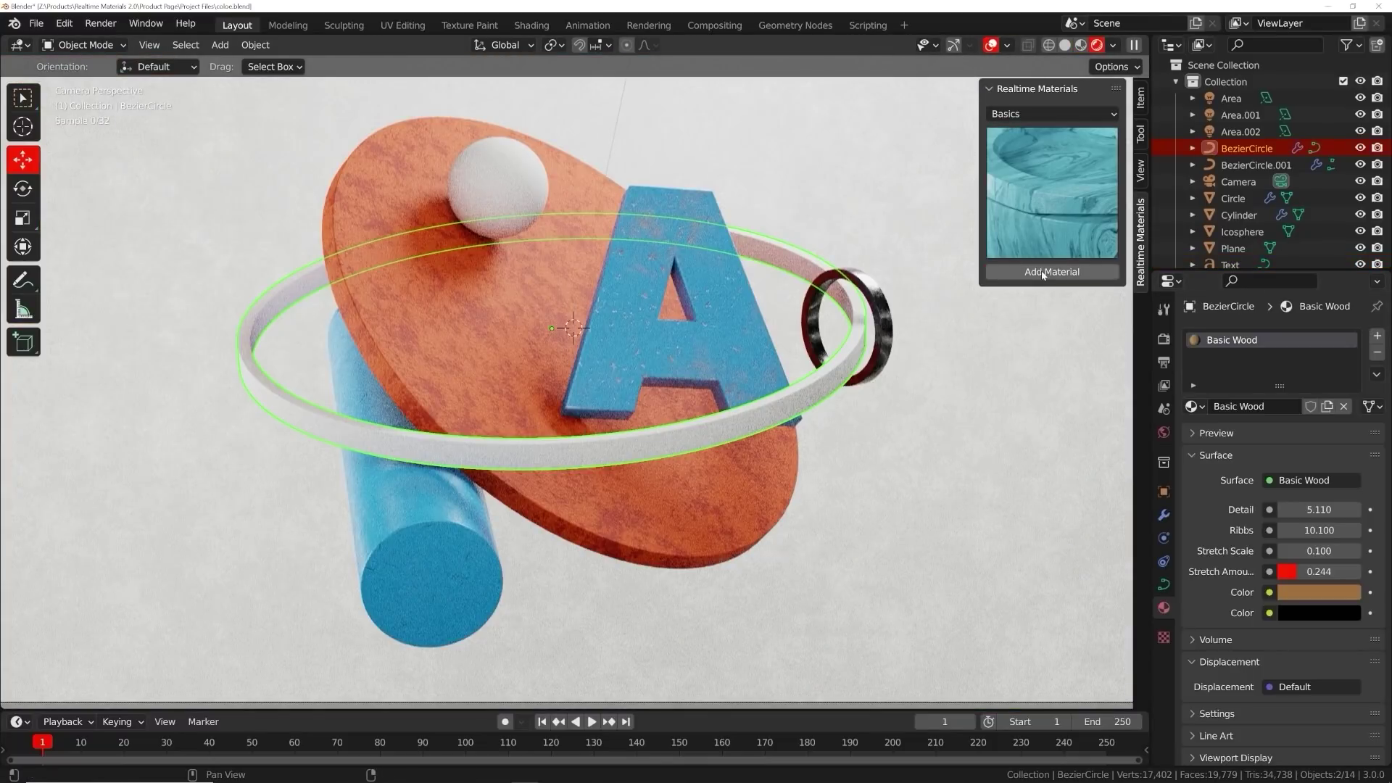
pyautogui.click(1312, 593)
pyautogui.click(1294, 364)
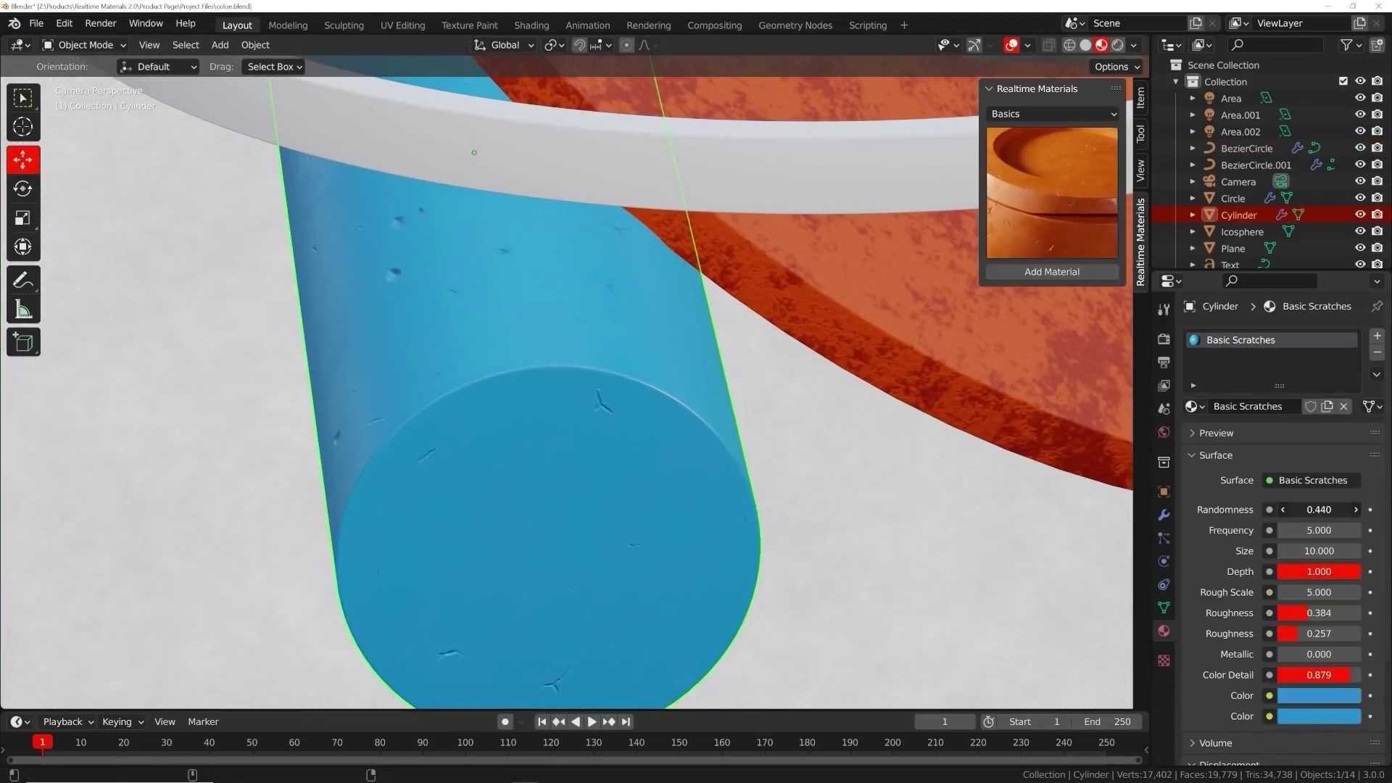
pyautogui.moveTo(1319, 510); pyautogui.dragTo(1351, 510)
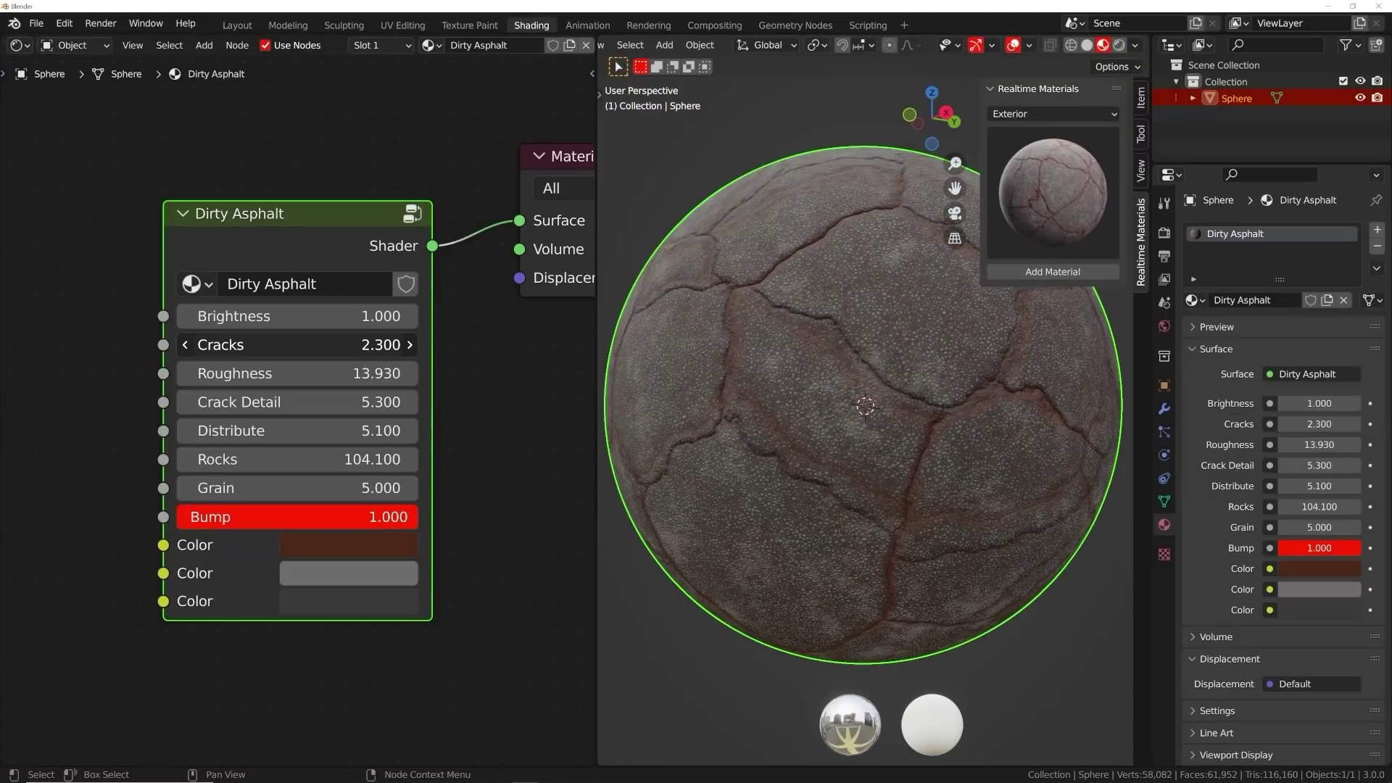
pyautogui.moveTo(297, 345); pyautogui.dragTo(362, 344)
pyautogui.click(349, 544)
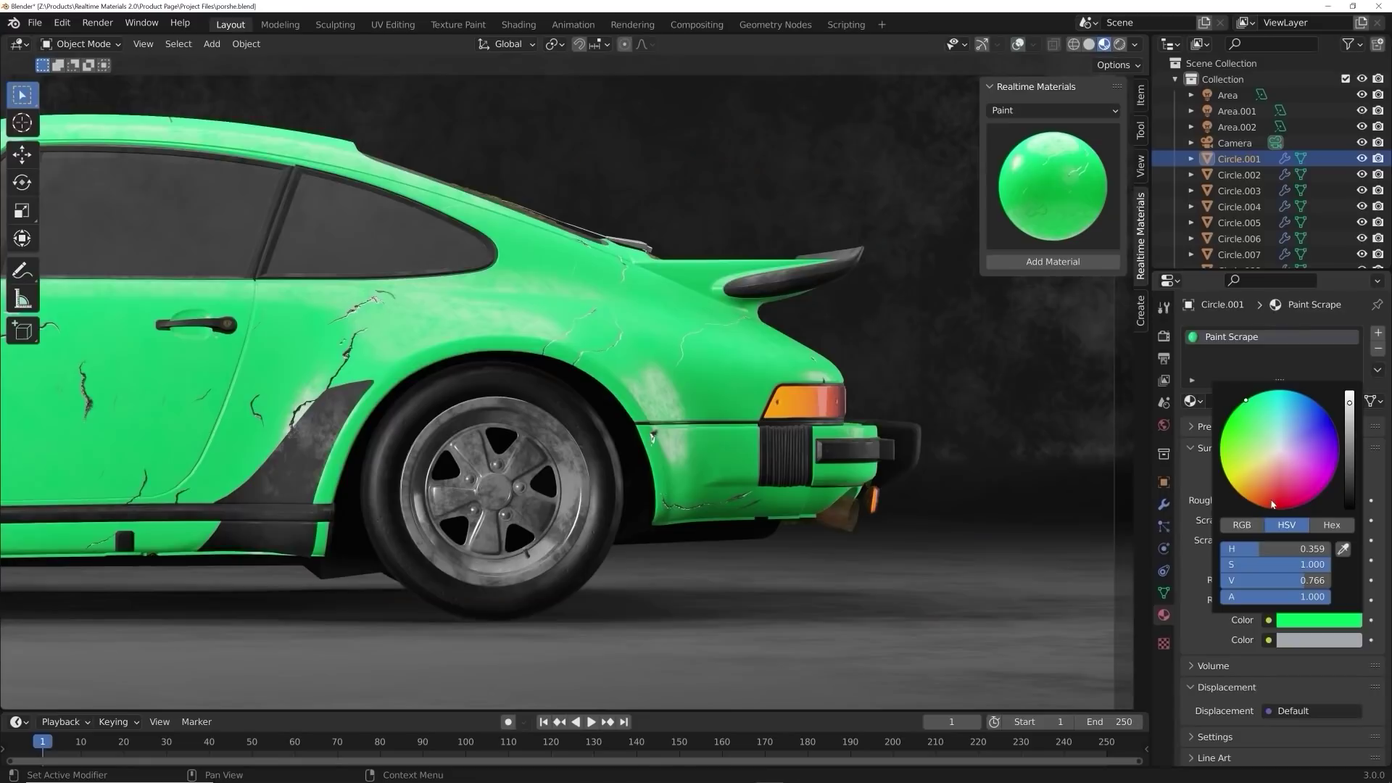
pyautogui.click(1273, 503)
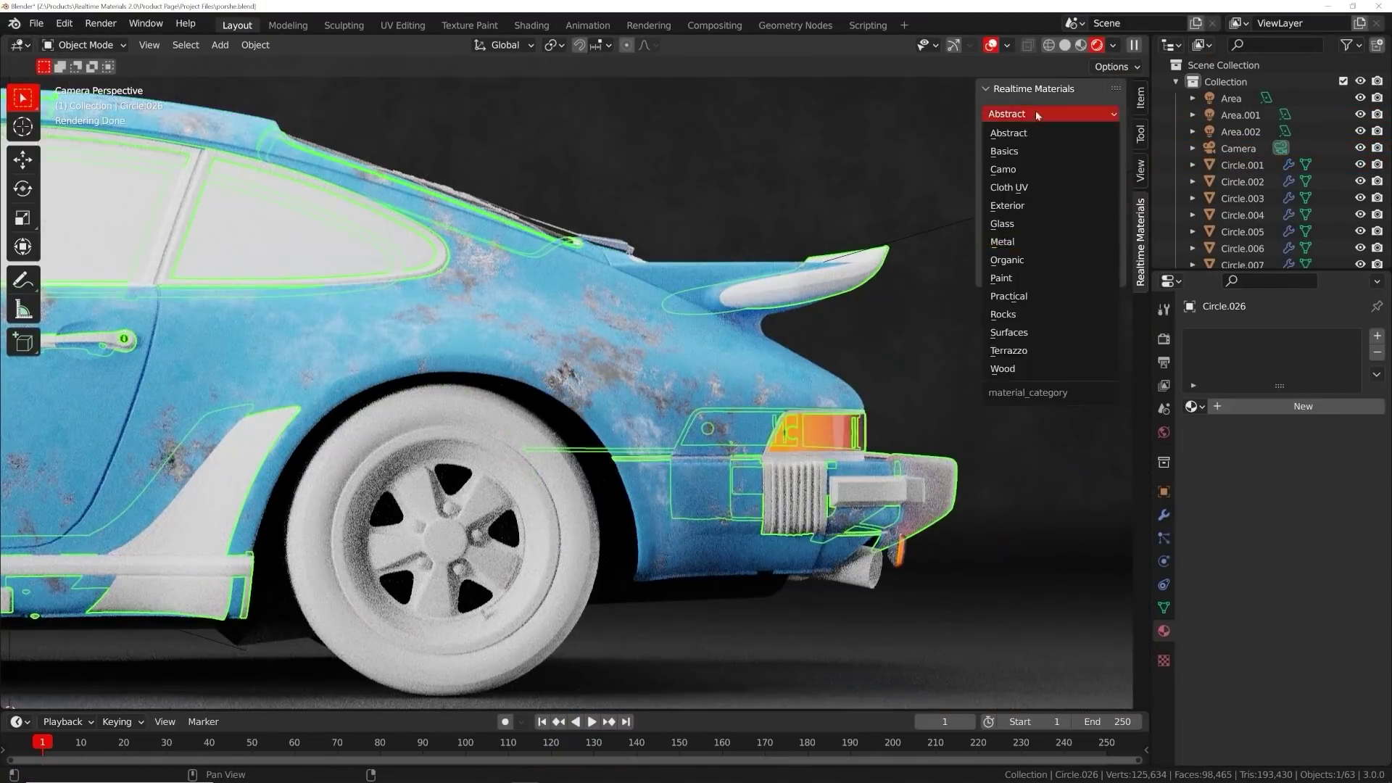
# Add a material from the Surfaces category to the selected car trim parts.
pyautogui.click(748, 298)
pyautogui.click(1051, 271)
# Add the Rubber material to the second material slot of the car's rear wheel.
pyautogui.click(540, 522)
pyautogui.click(1273, 357)
pyautogui.click(1051, 114)
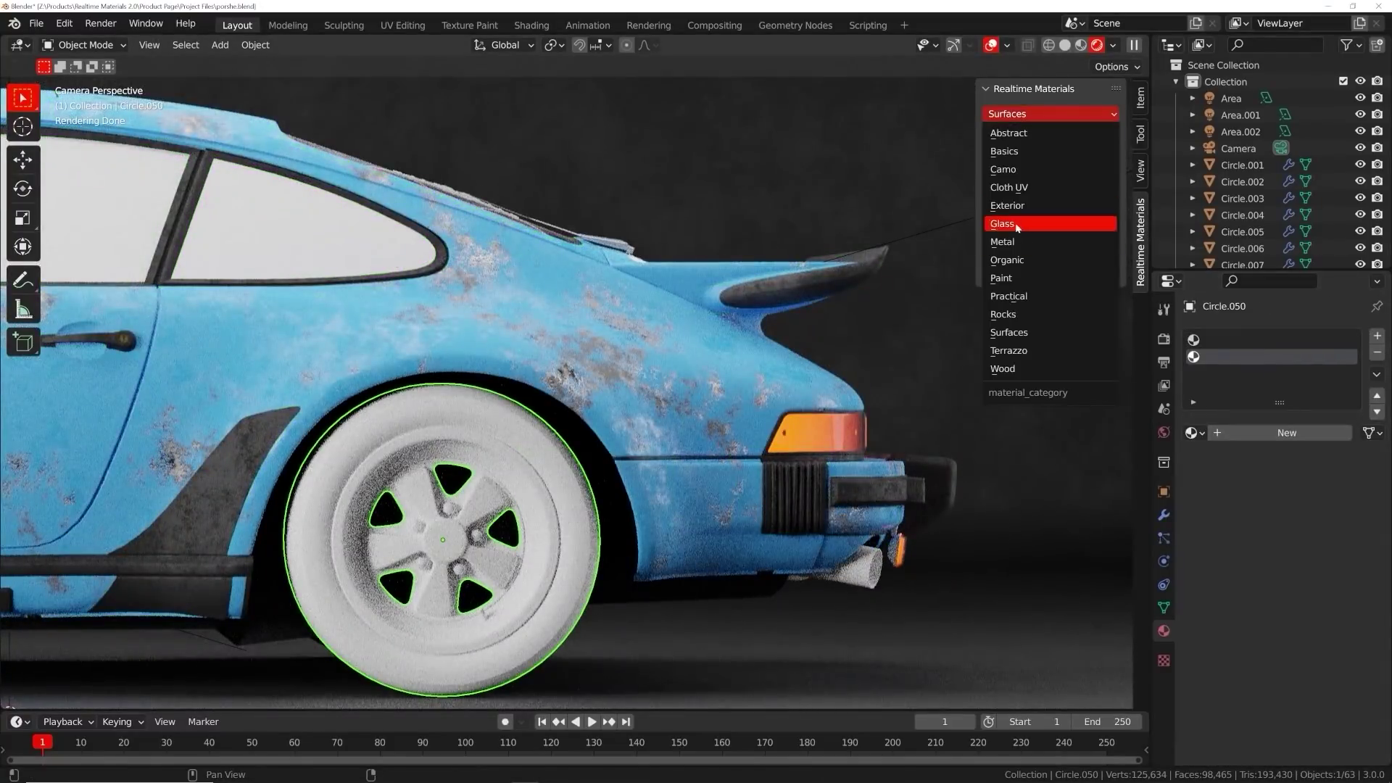
pyautogui.click(1016, 243)
pyautogui.click(1041, 114)
pyautogui.click(1041, 120)
pyautogui.click(1051, 272)
# Add the Metal Grain material to the rear wheel's first material slot and open its color for editing.
pyautogui.click(1255, 340)
pyautogui.click(1051, 113)
pyautogui.click(1015, 242)
pyautogui.click(1051, 272)
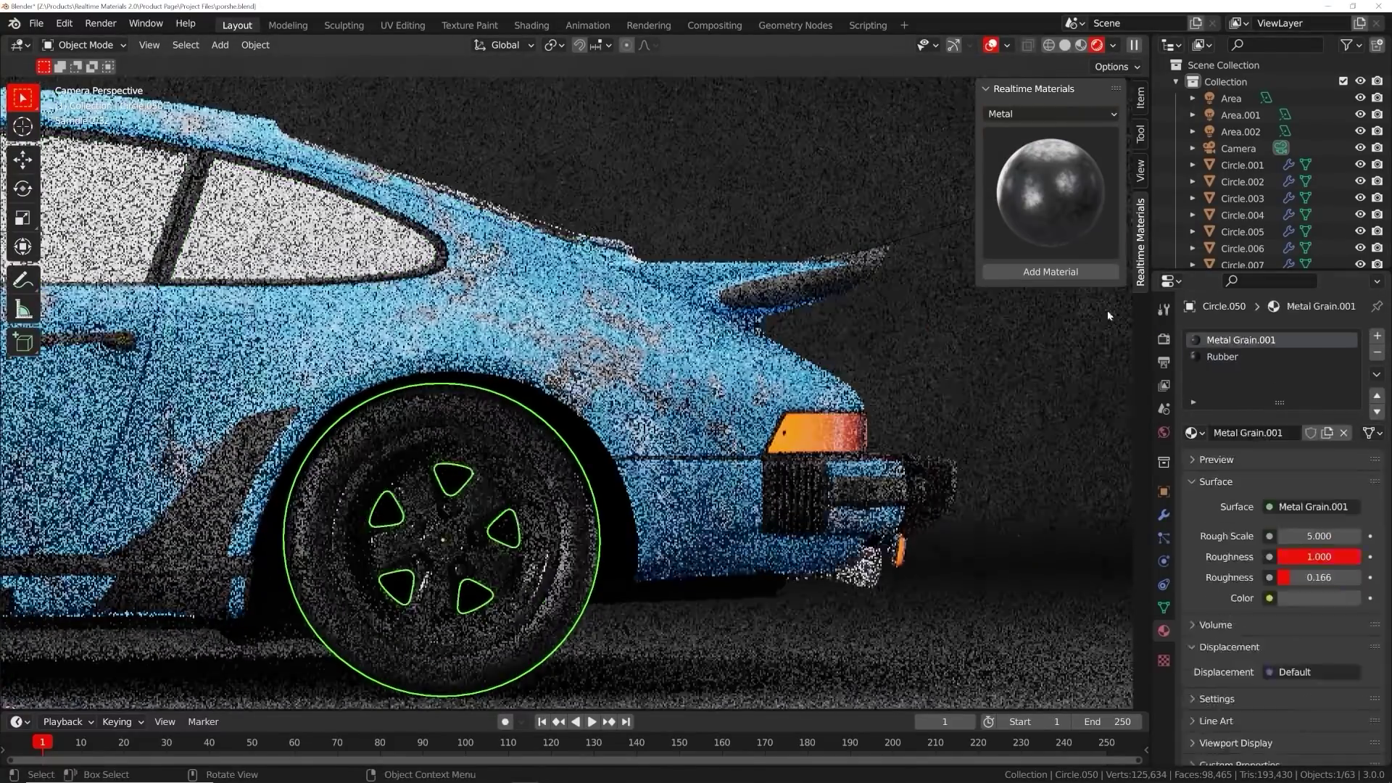
pyautogui.click(1319, 599)
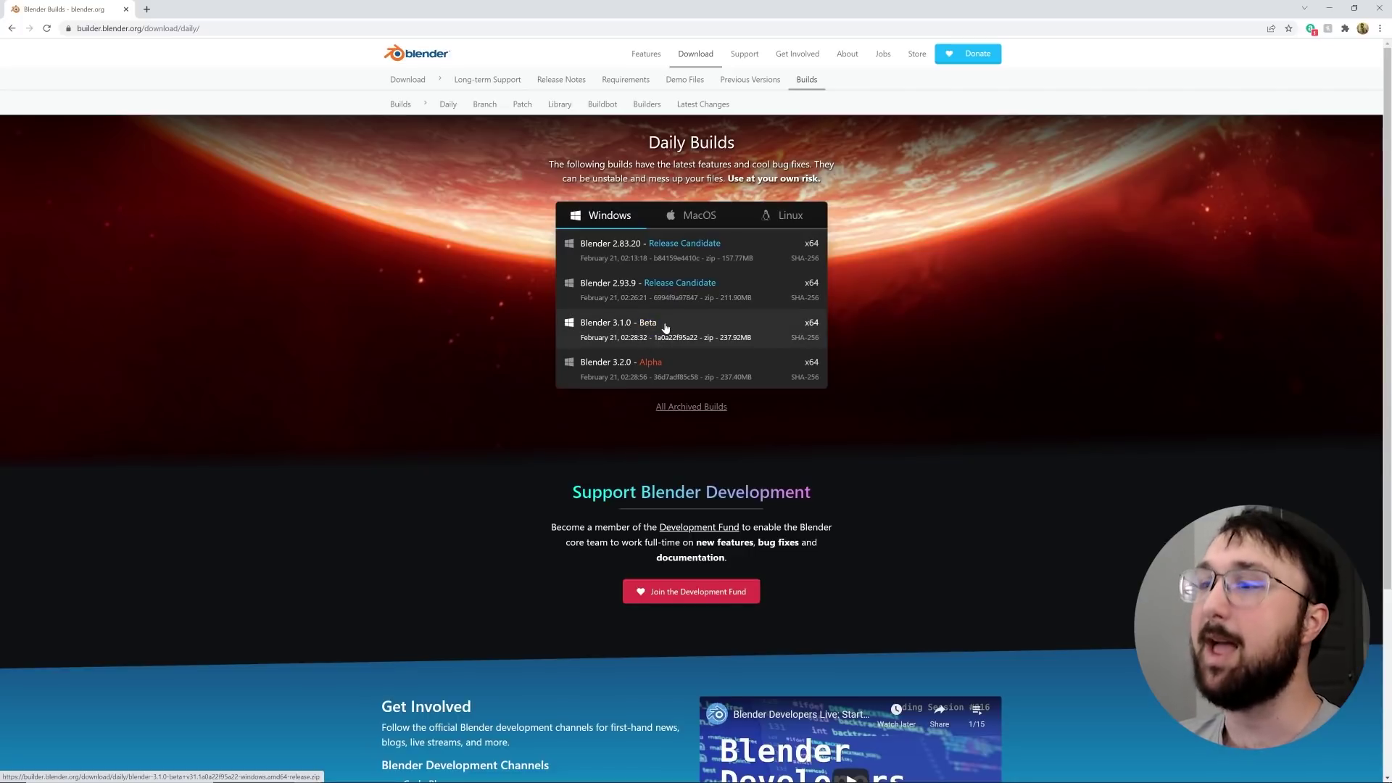
# Close the Blender daily builds page, then launch the 3.1.0 beta from its extracted folder and dismiss the splash screen.
pyautogui.click(1380, 8)
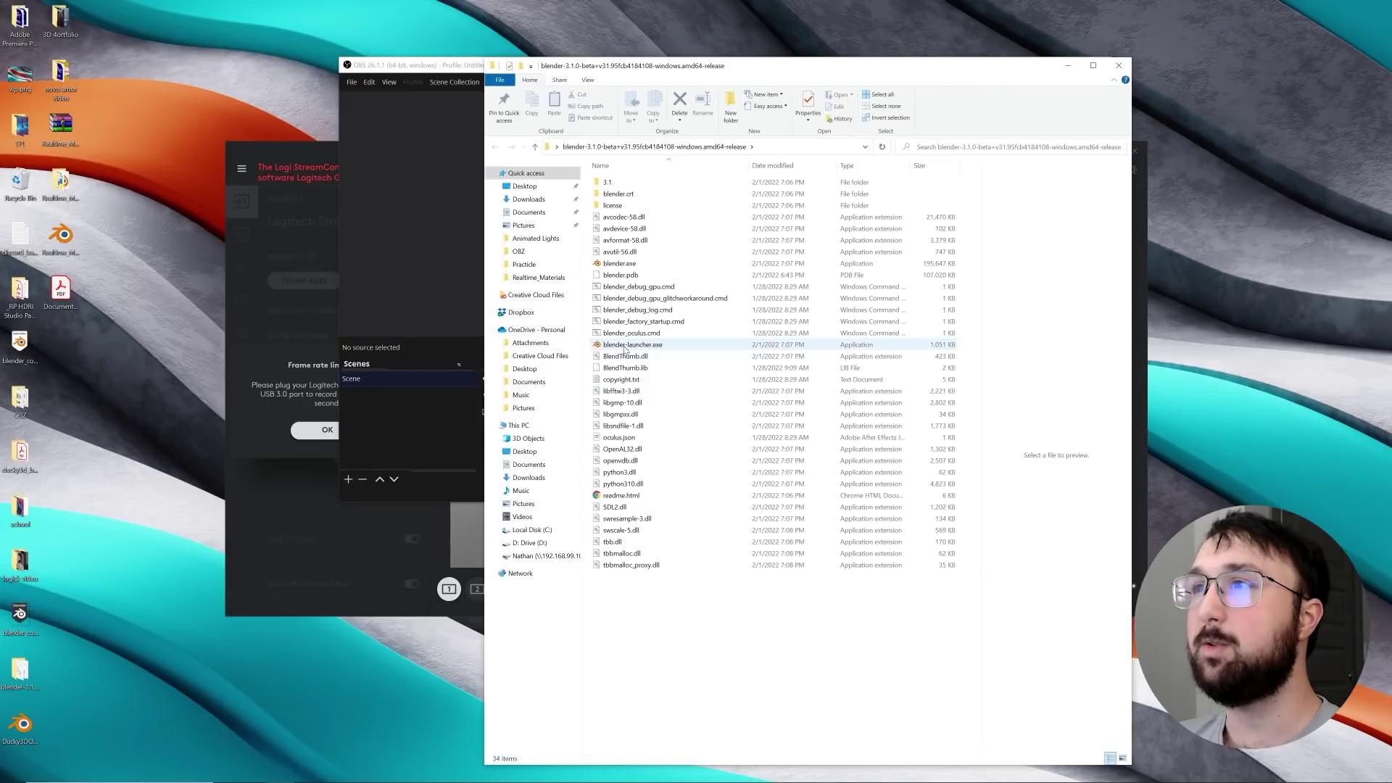
pyautogui.doubleClick(630, 267)
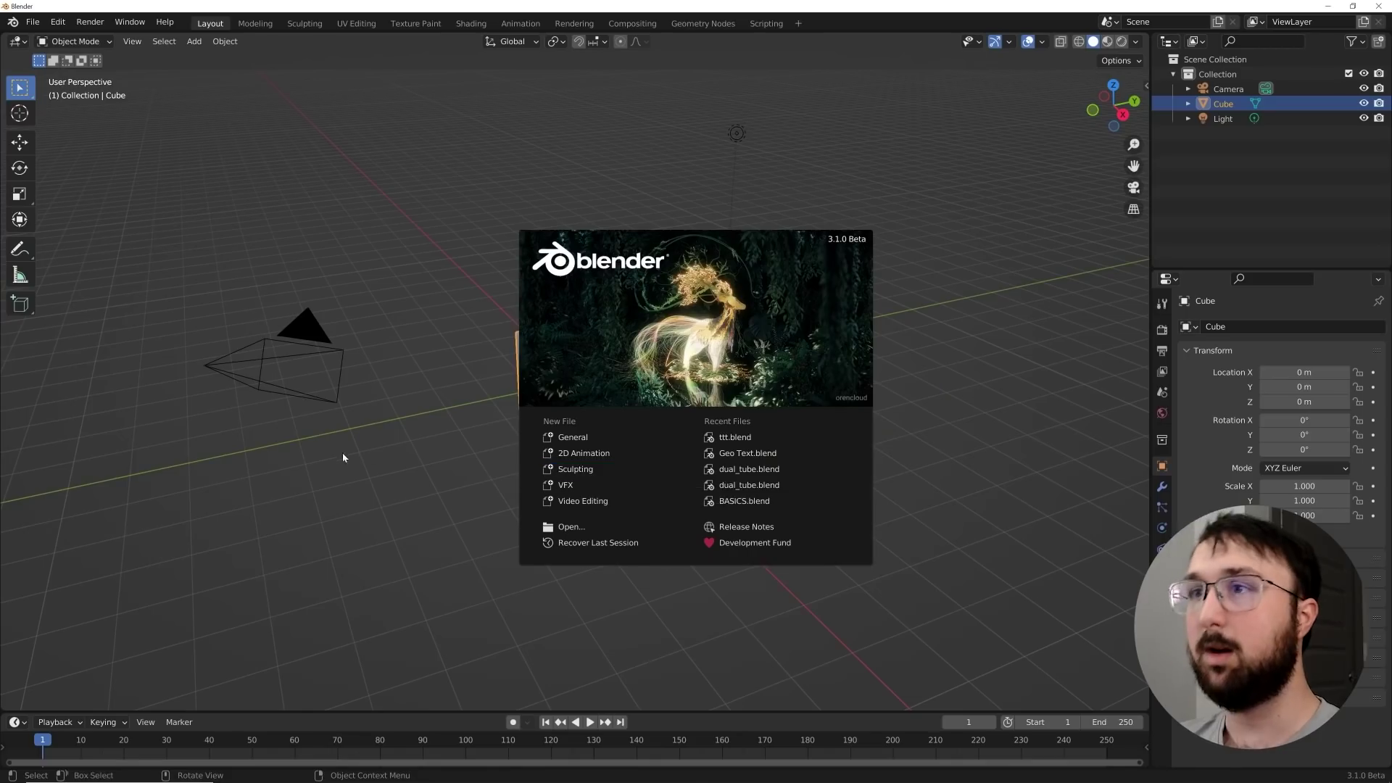
pyautogui.click(343, 458)
# Delete all default objects from the scene and add a mesh plane.
pyautogui.moveTo(224, 191); pyautogui.dragTo(821, 470)
pyautogui.press('Delete')
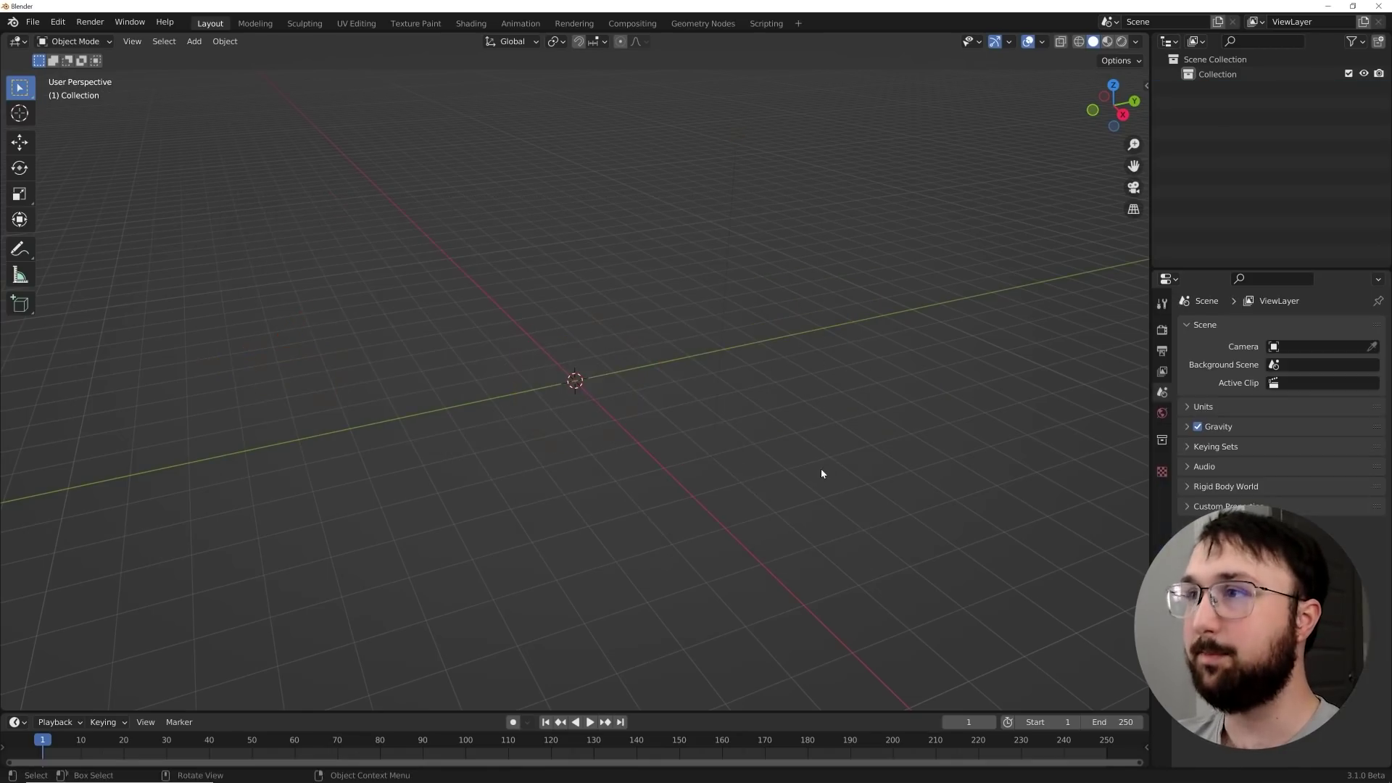
pyautogui.hotkey('shift', 'a')
pyautogui.moveTo(813, 456)
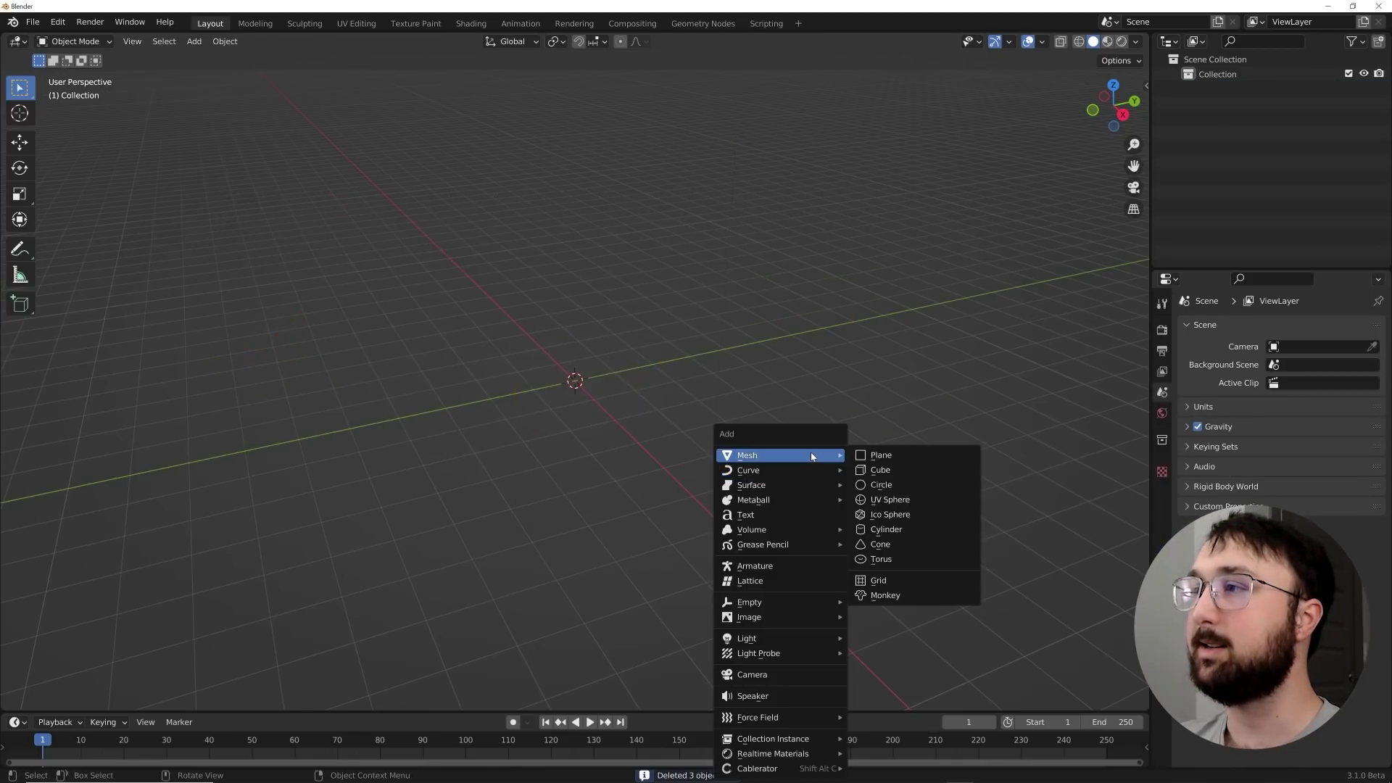
pyautogui.click(881, 454)
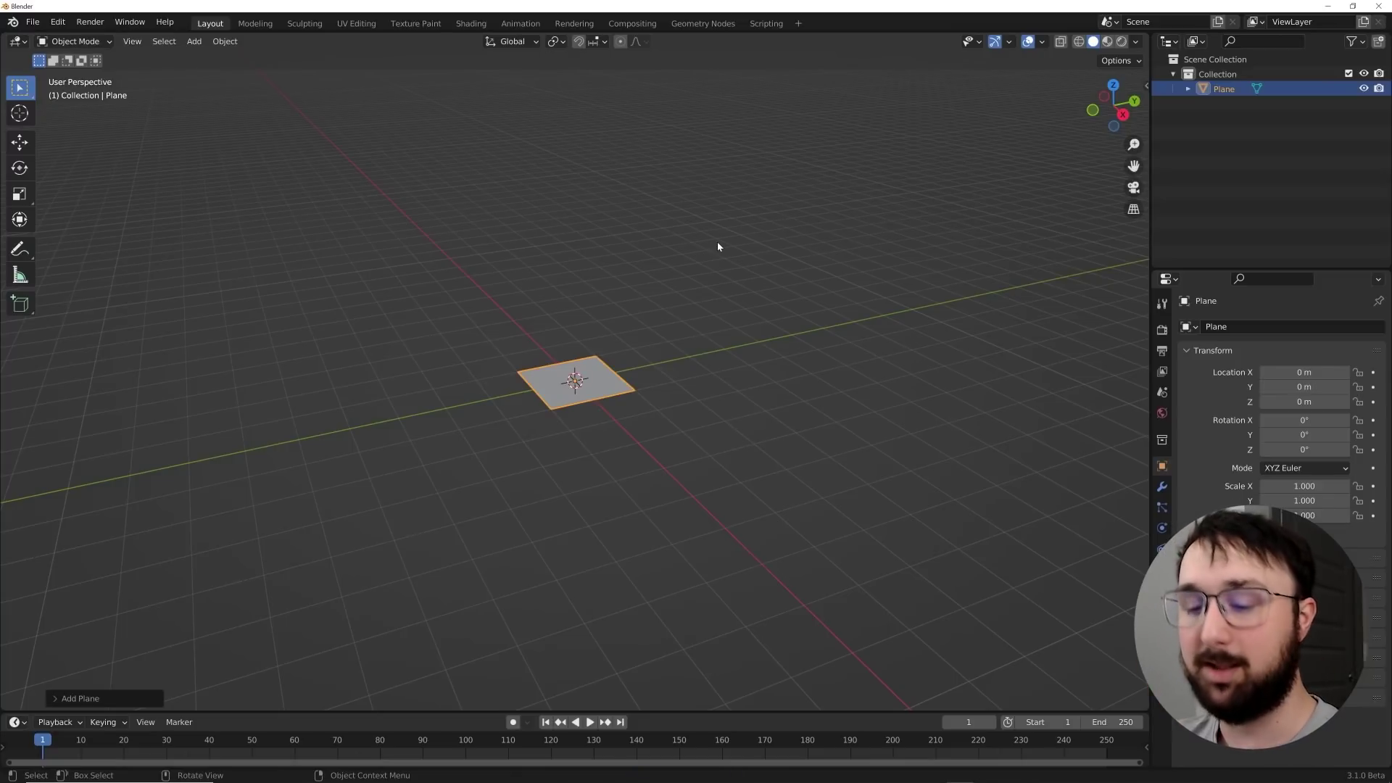
# Open the Geometry Nodes workspace and close the spreadsheet area by expanding the 3D viewport over it.
pyautogui.moveTo(716, 243); pyautogui.dragTo(687, 498, button='middle')
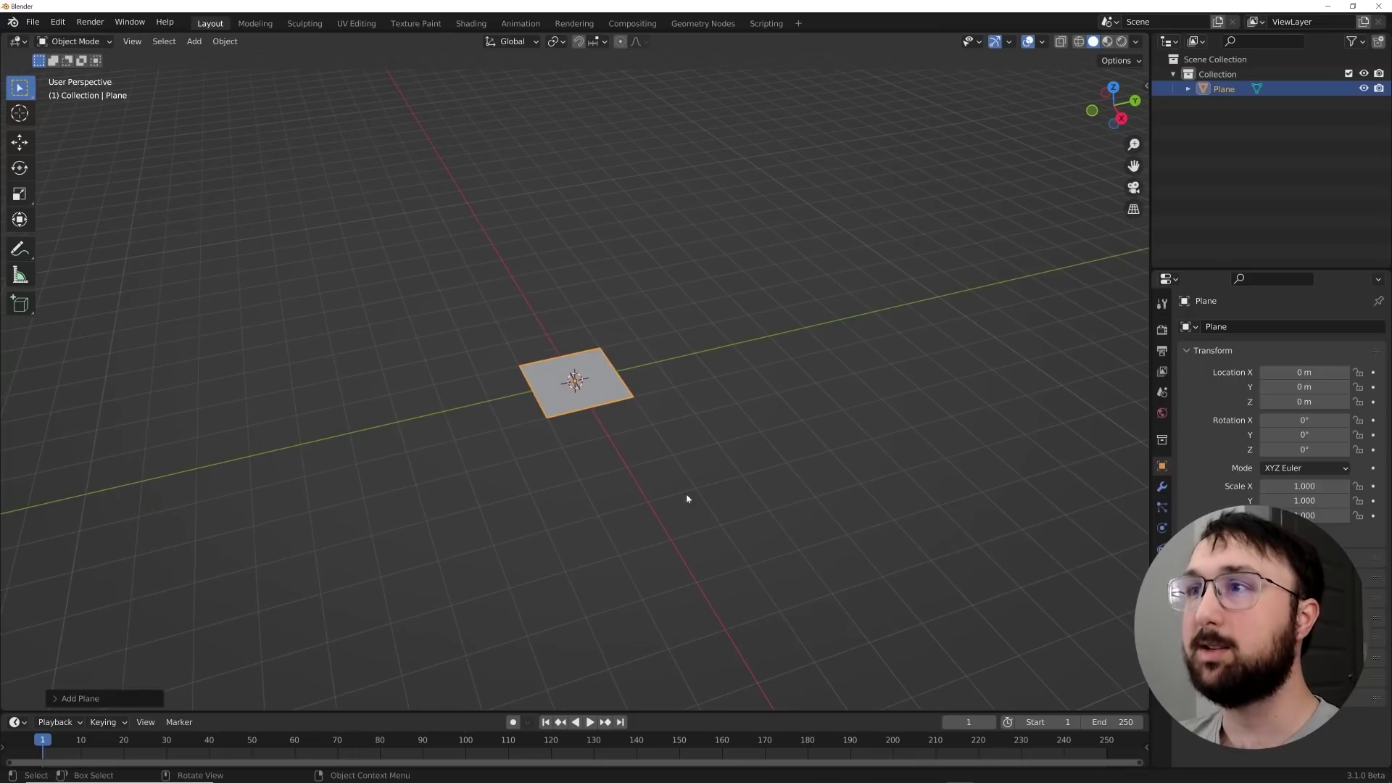
pyautogui.click(707, 25)
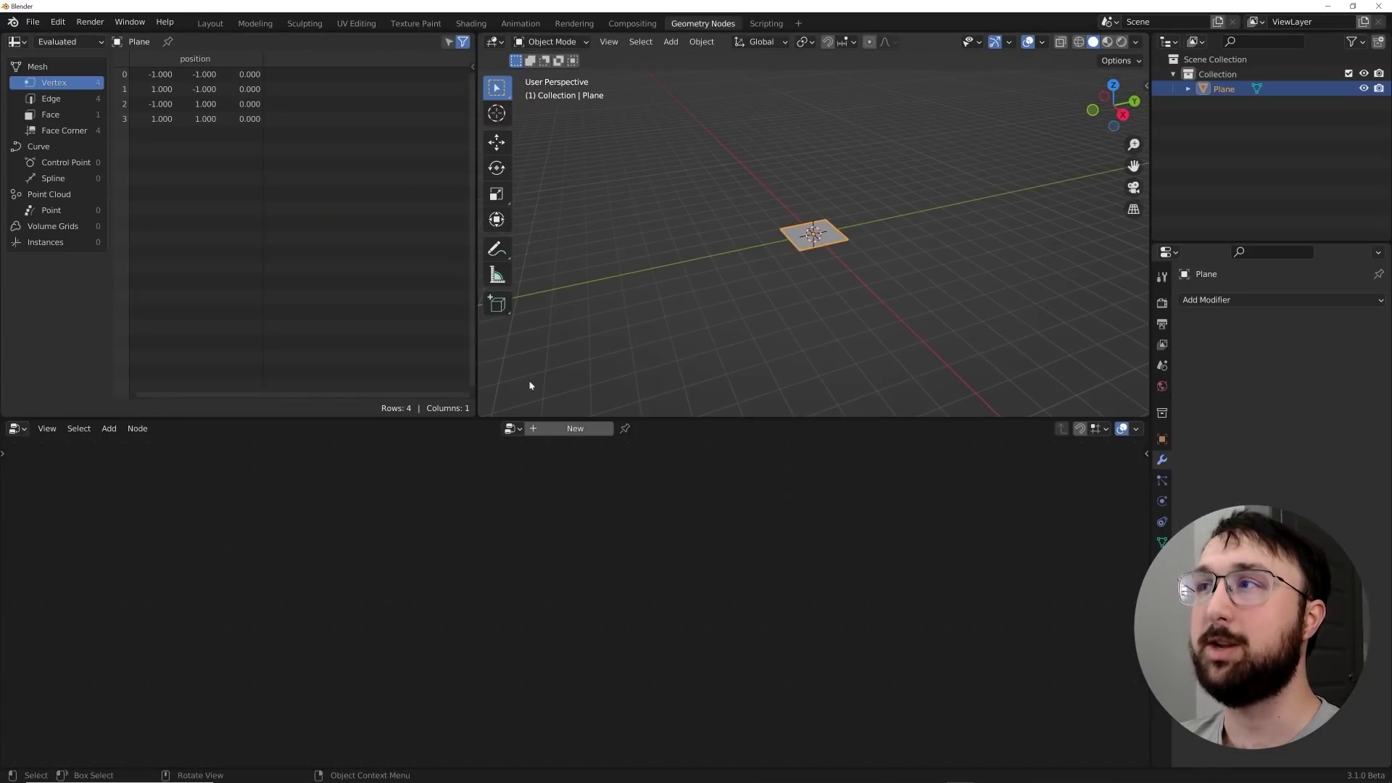
pyautogui.moveTo(478, 408); pyautogui.dragTo(304, 312)
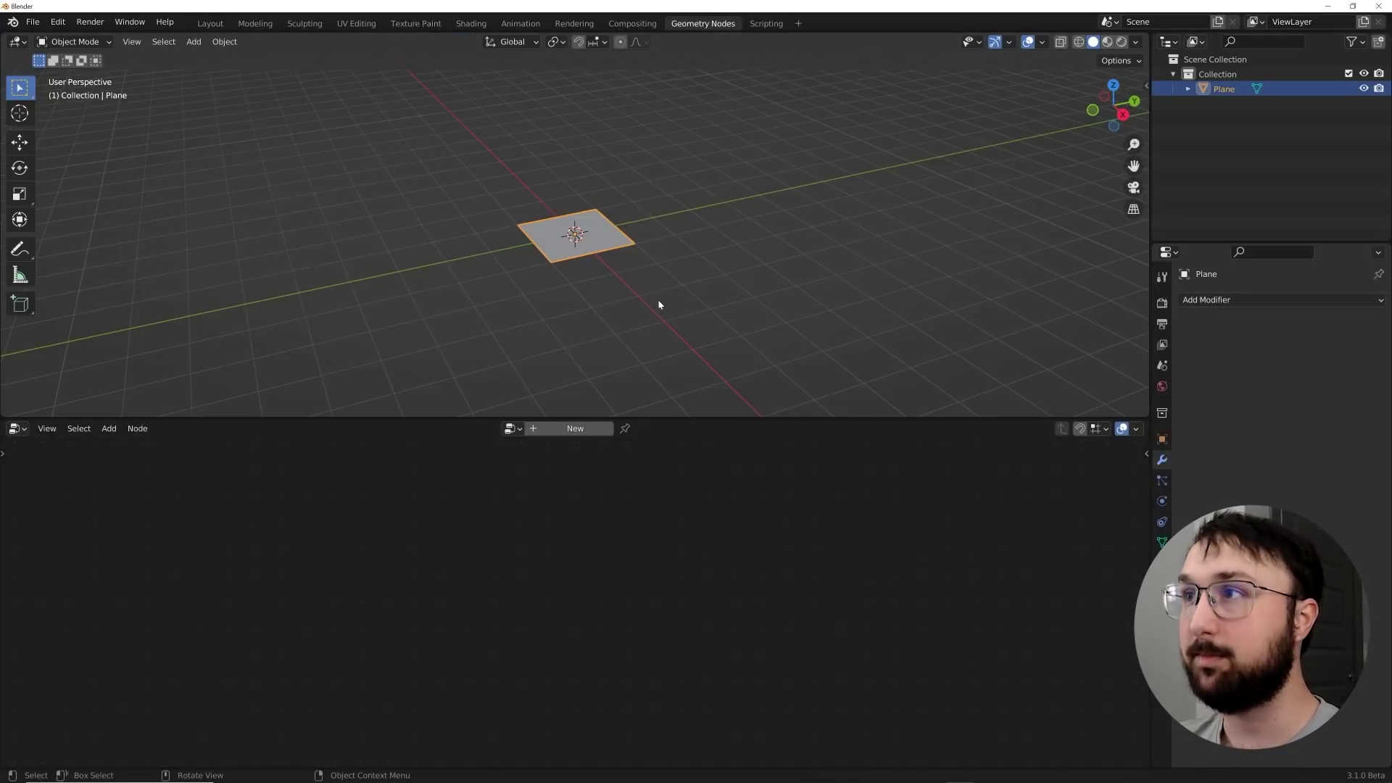
# Create a new geometry node tree on the plane and delete its Group Input node.
pyautogui.scroll(5, 662, 301)
pyautogui.click(575, 429)
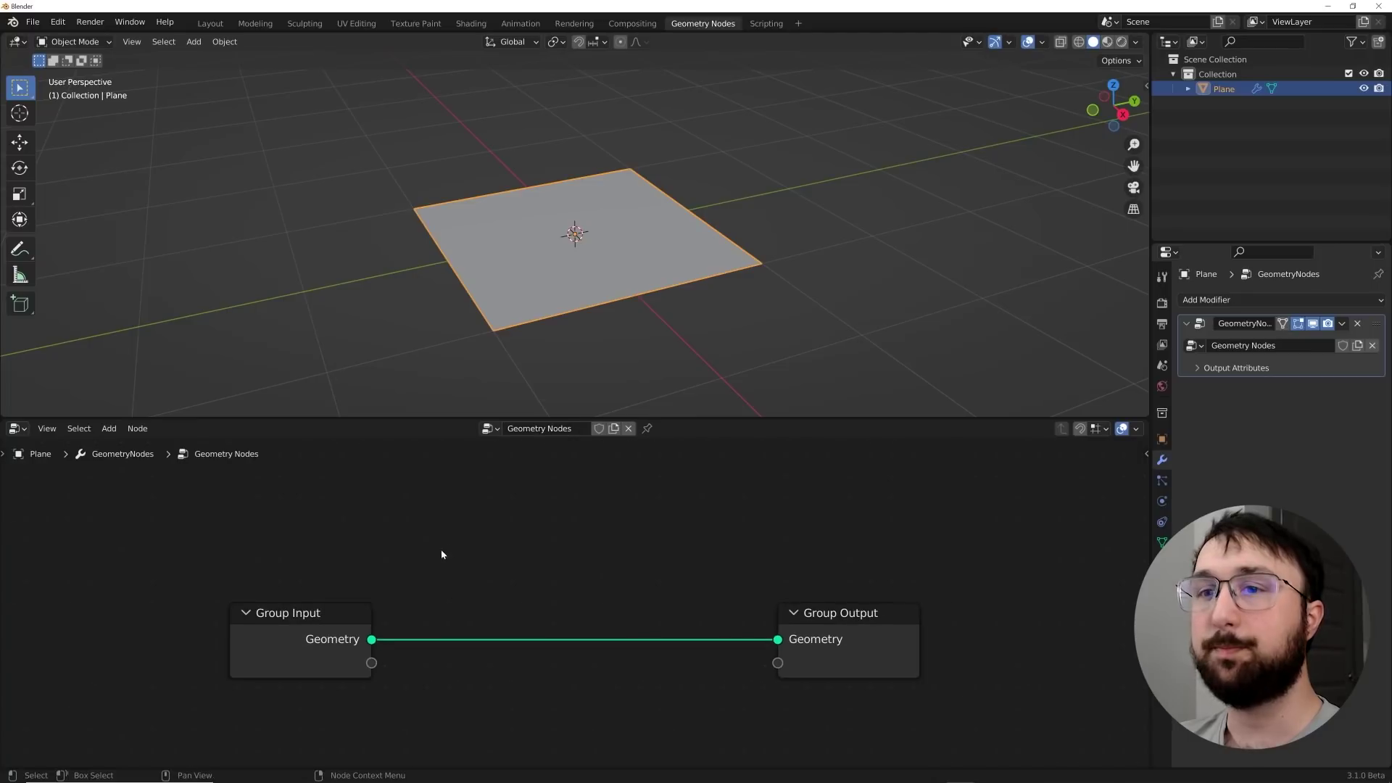
pyautogui.click(312, 624)
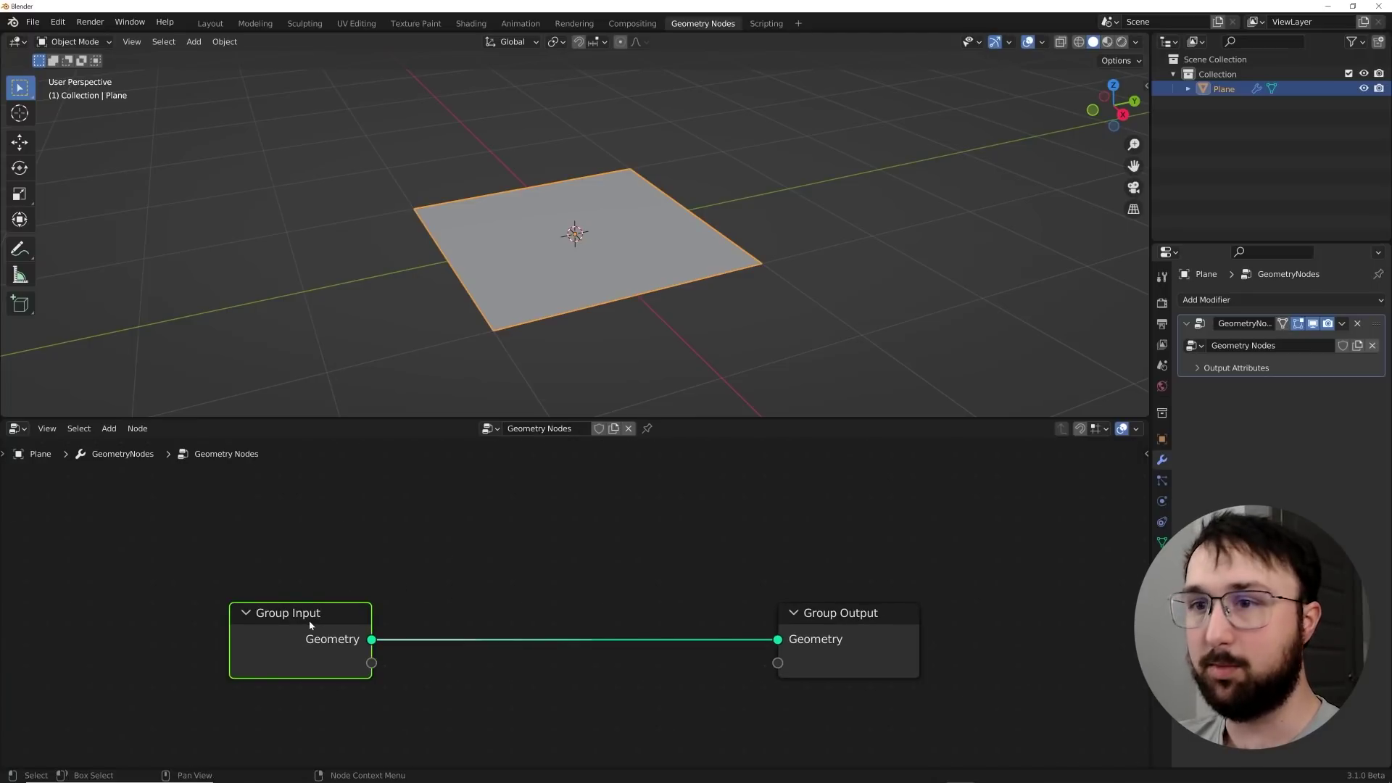
pyautogui.press('x')
# Add a String to Curves node and connect its Curve Instances output to the Group Output's Geometry input.
pyautogui.hotkey('shift', 'a')
pyautogui.click(239, 480)
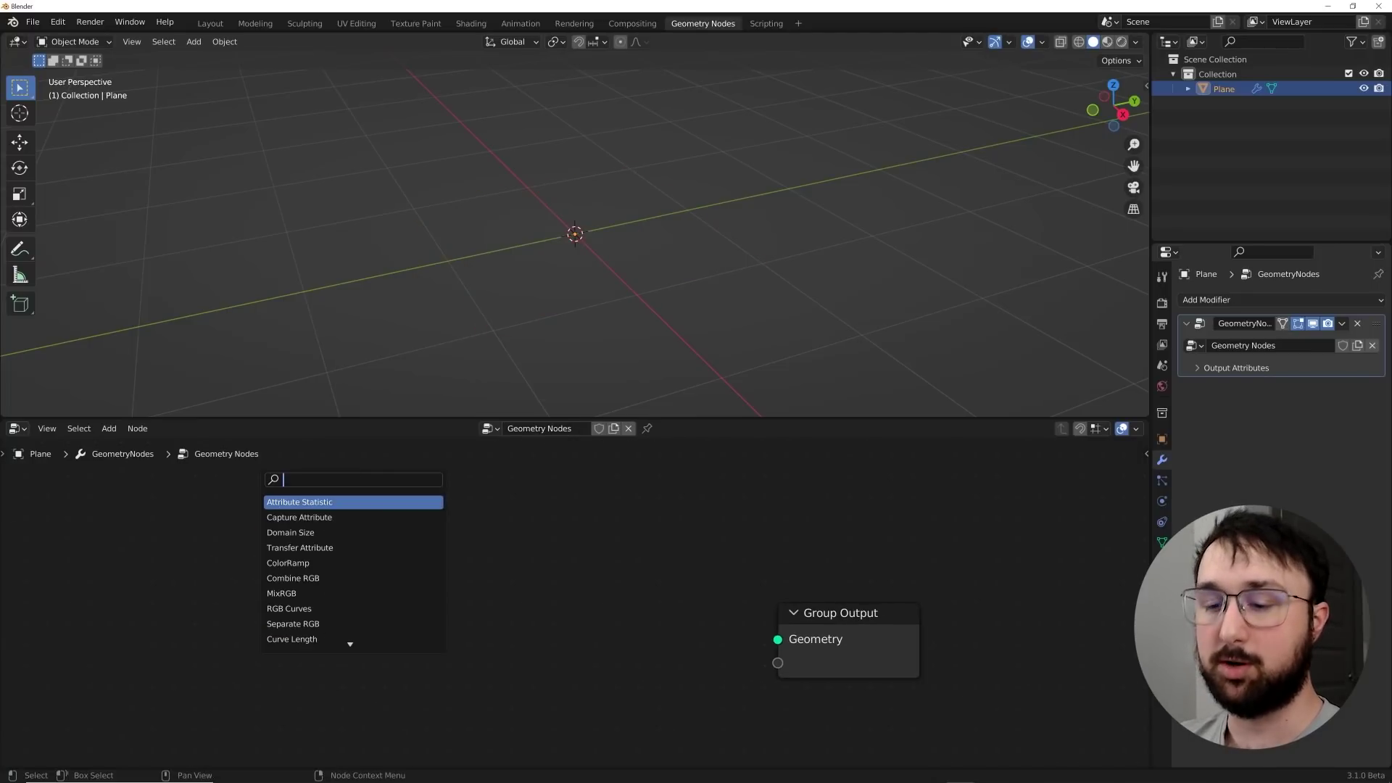
pyautogui.write('string')
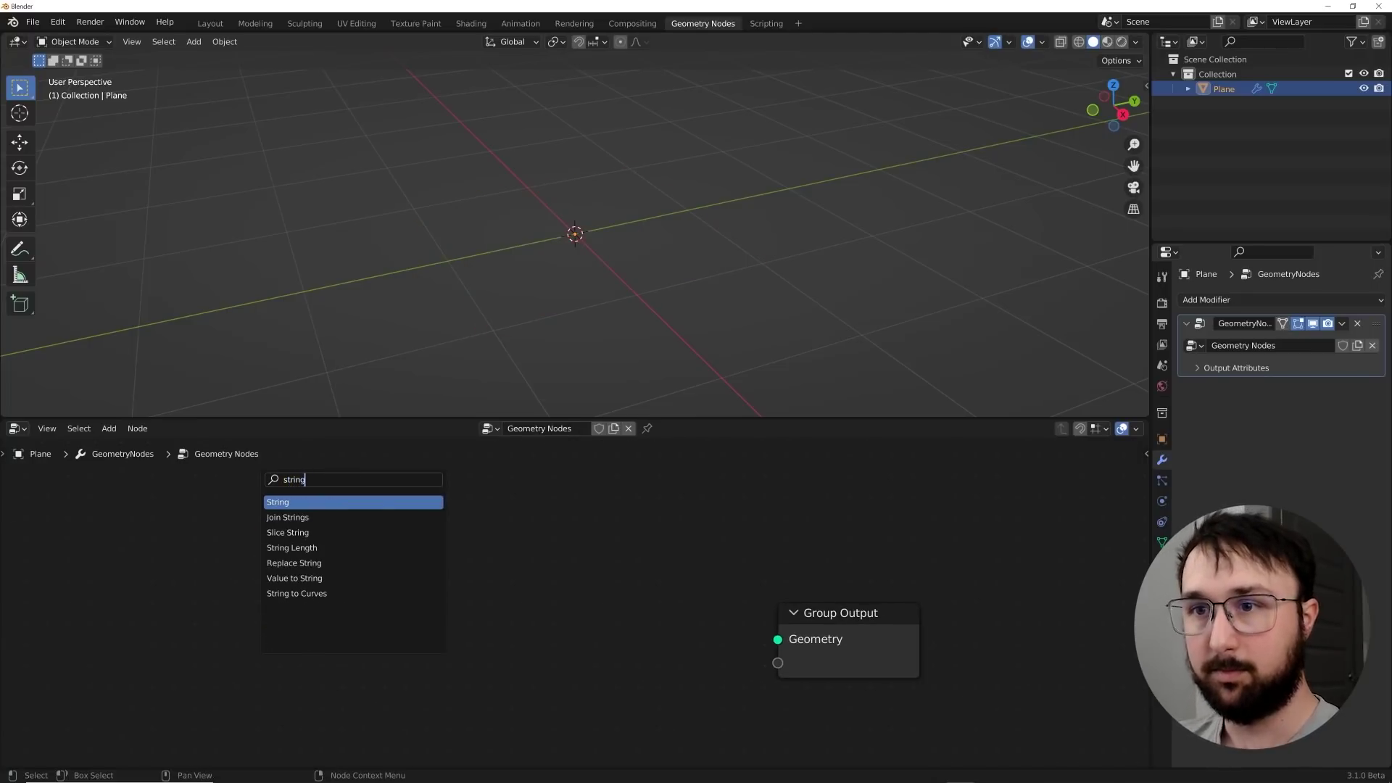
pyautogui.press('Up')
pyautogui.press('Return')
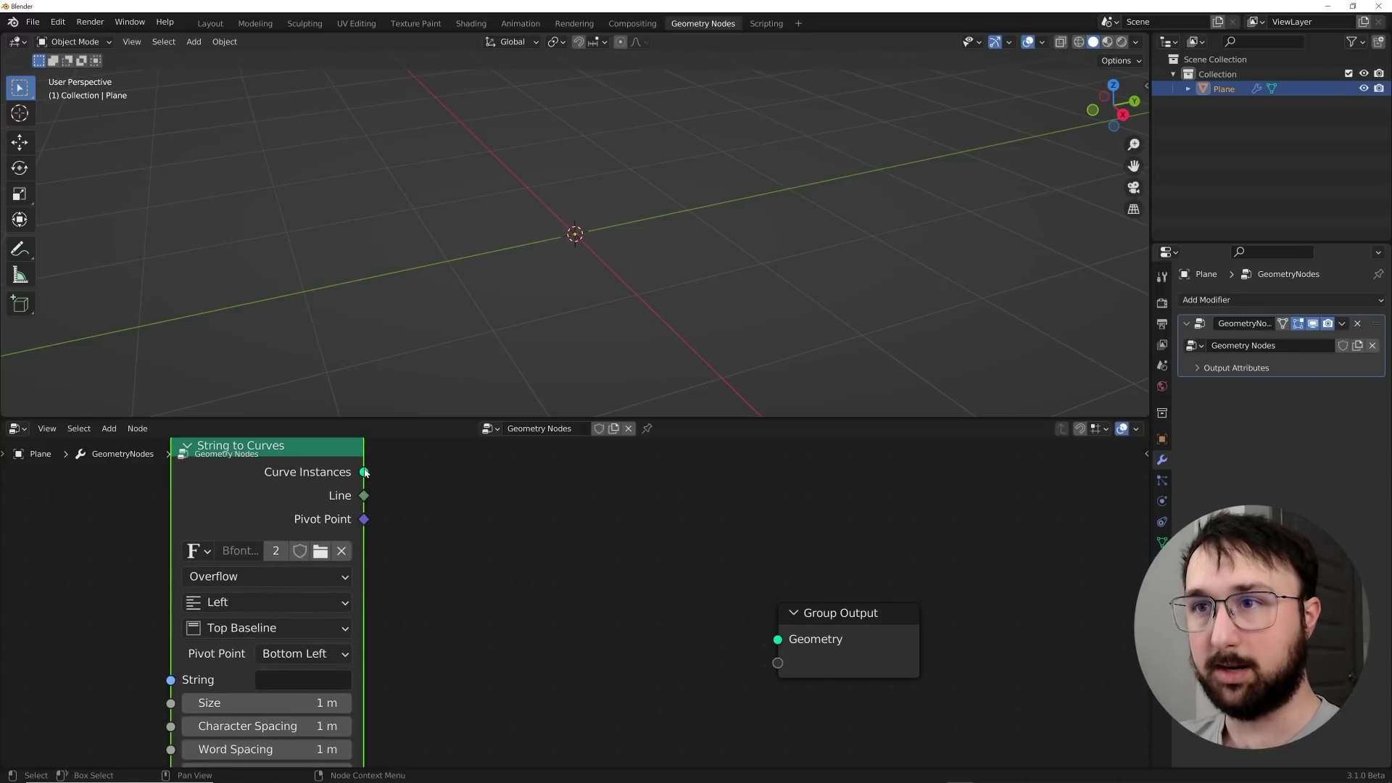
pyautogui.moveTo(365, 472); pyautogui.dragTo(778, 639)
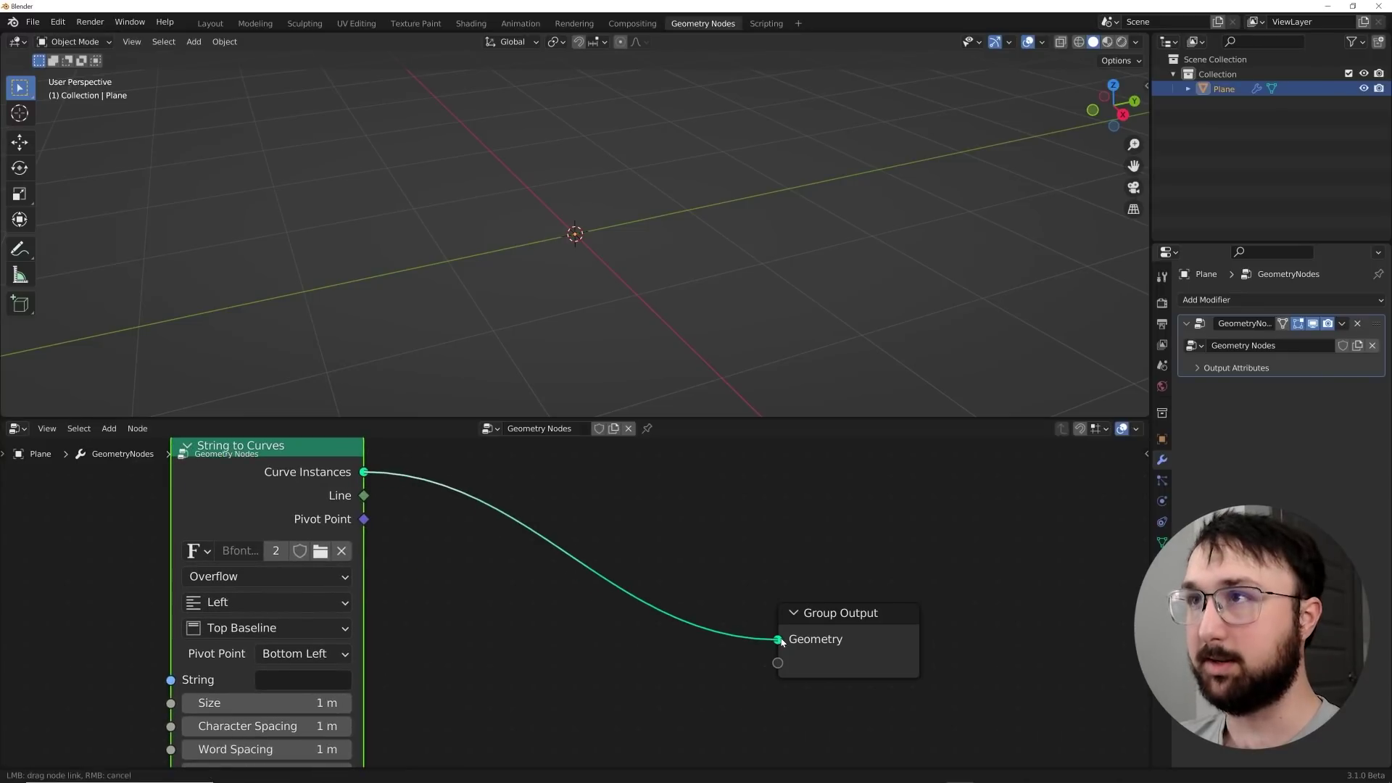
# Enter TEXT as the string of the String to Curves node.
pyautogui.click(279, 681)
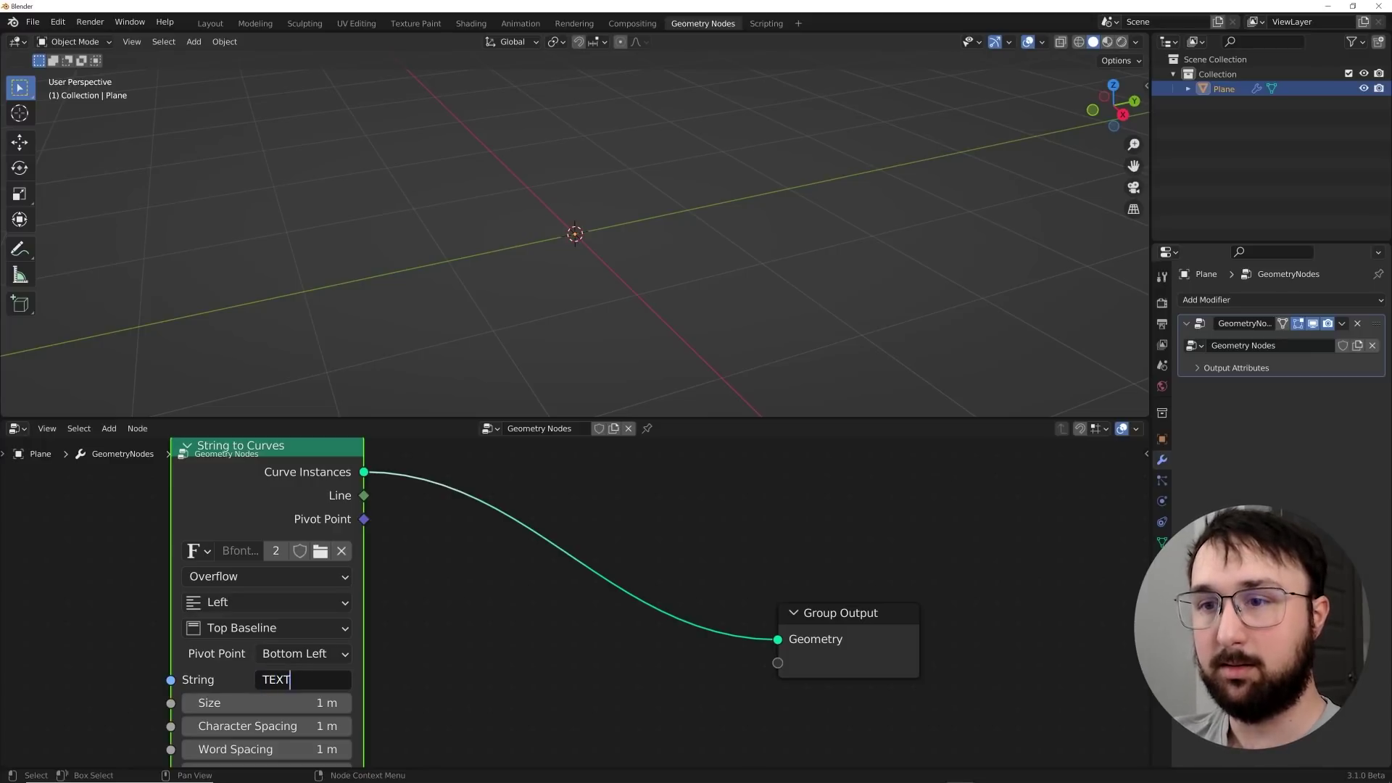
pyautogui.press('Tab')
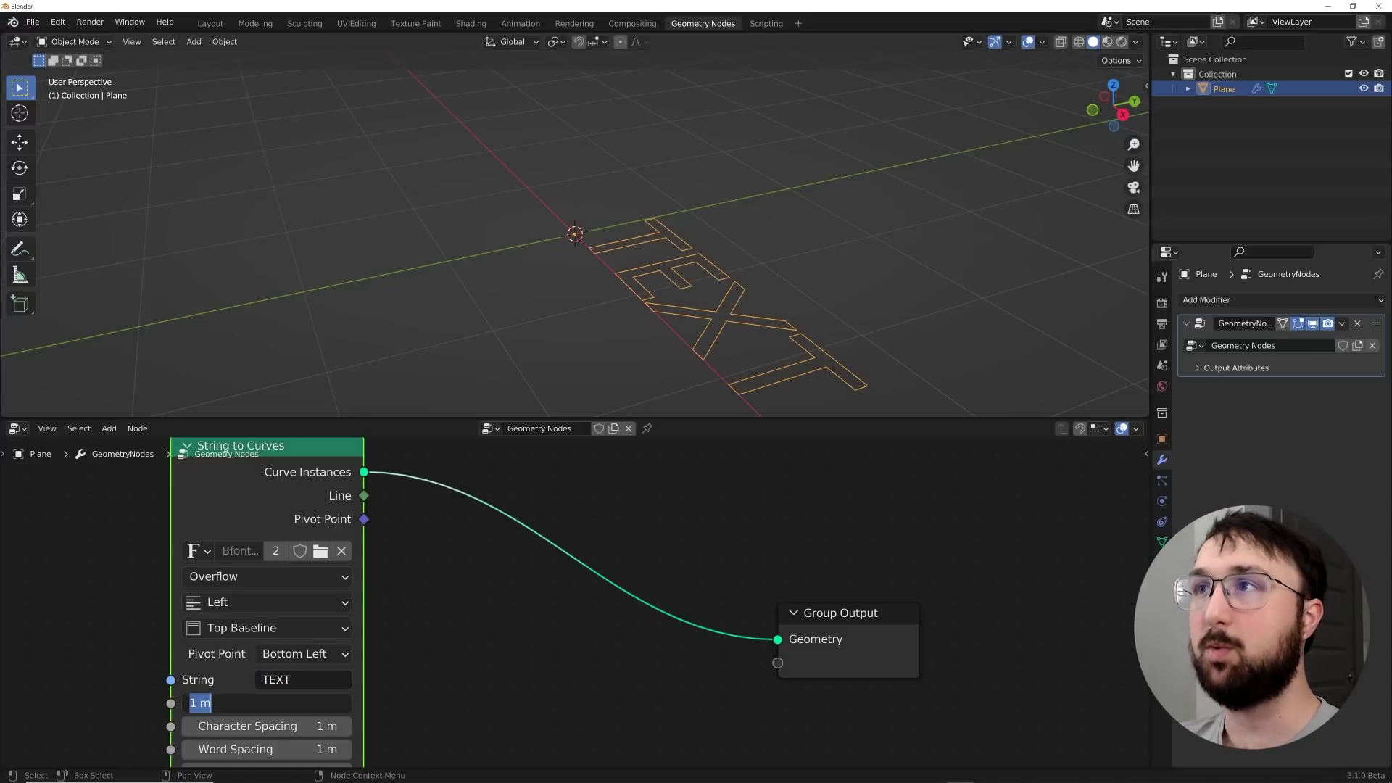
pyautogui.click(724, 287)
pyautogui.moveTo(638, 313); pyautogui.dragTo(791, 346, button='middle')
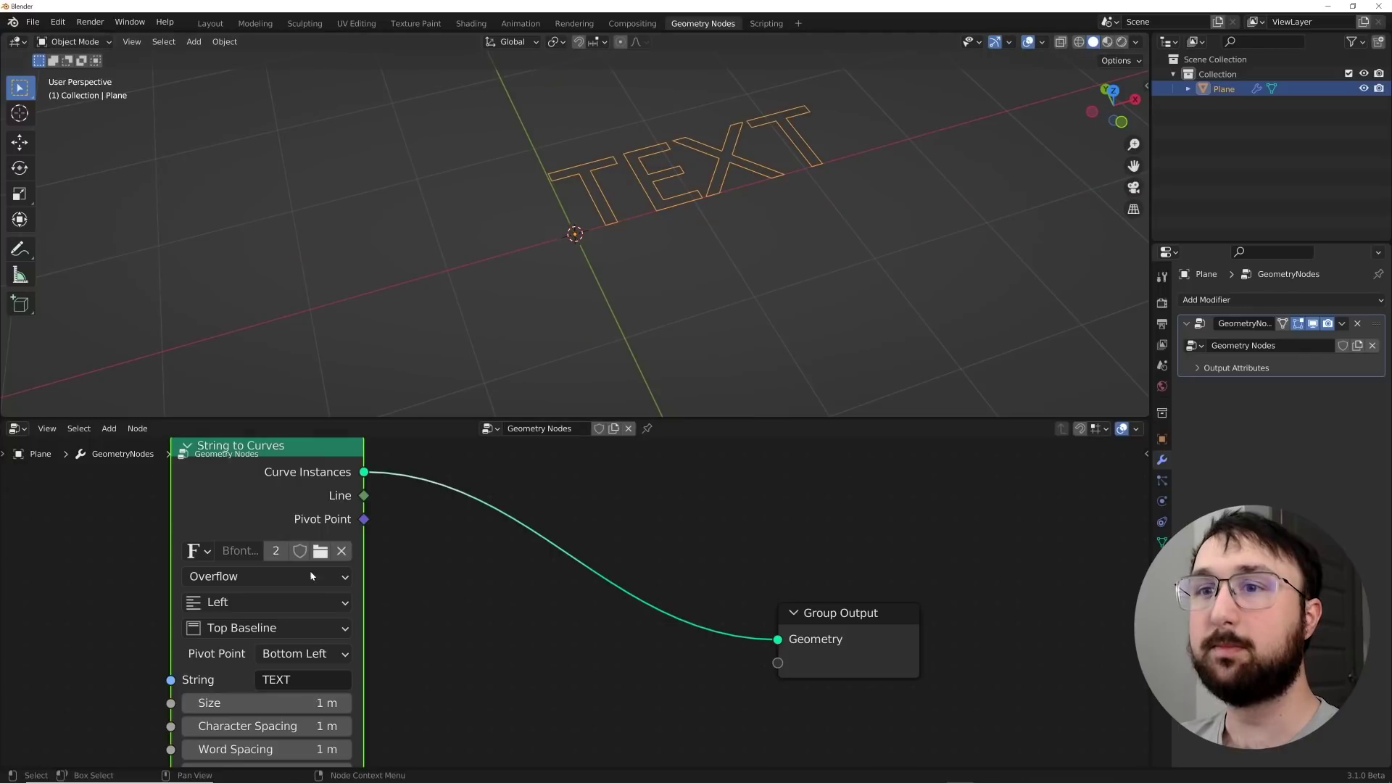
# Align the text to Center horizontally and Middle vertically in the String to Curves node.
pyautogui.click(265, 603)
pyautogui.click(239, 647)
pyautogui.click(259, 630)
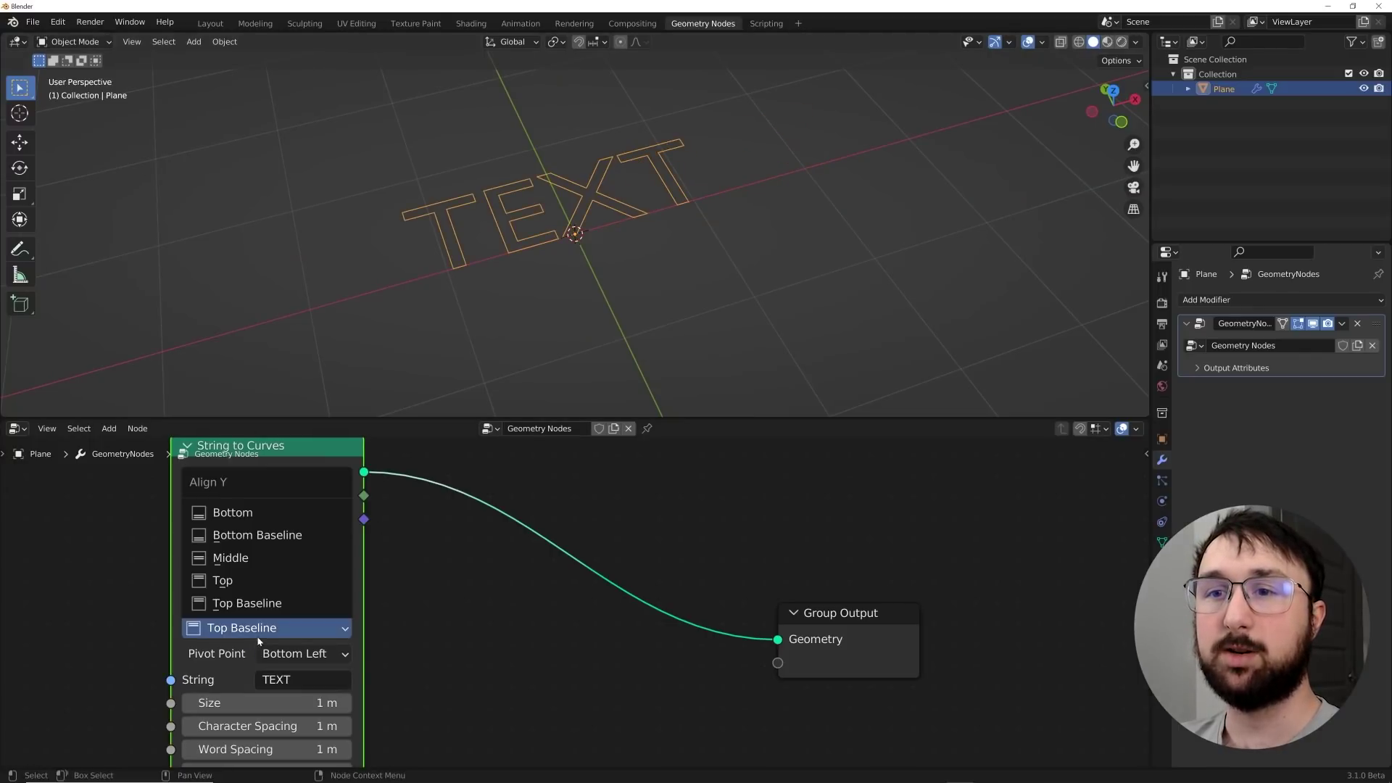
pyautogui.click(261, 600)
pyautogui.click(235, 630)
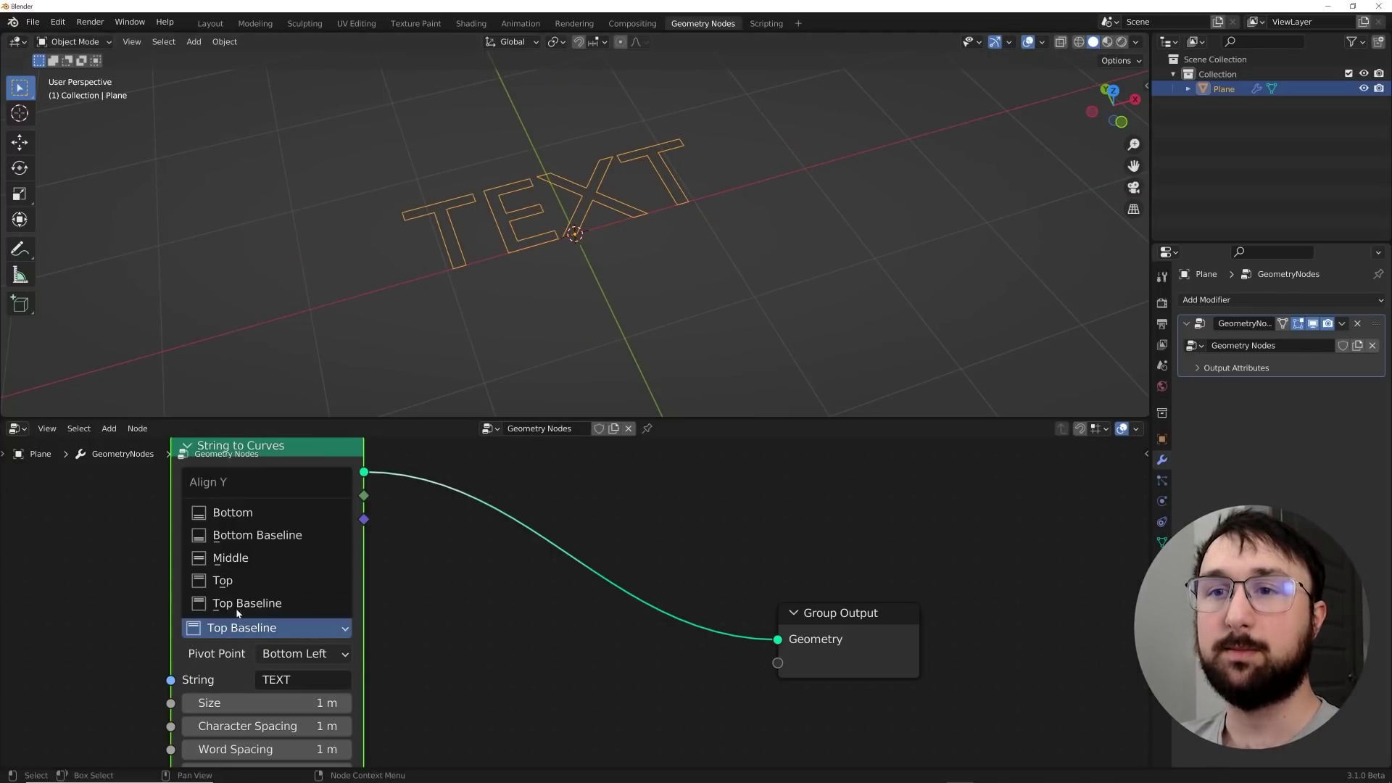
pyautogui.click(245, 558)
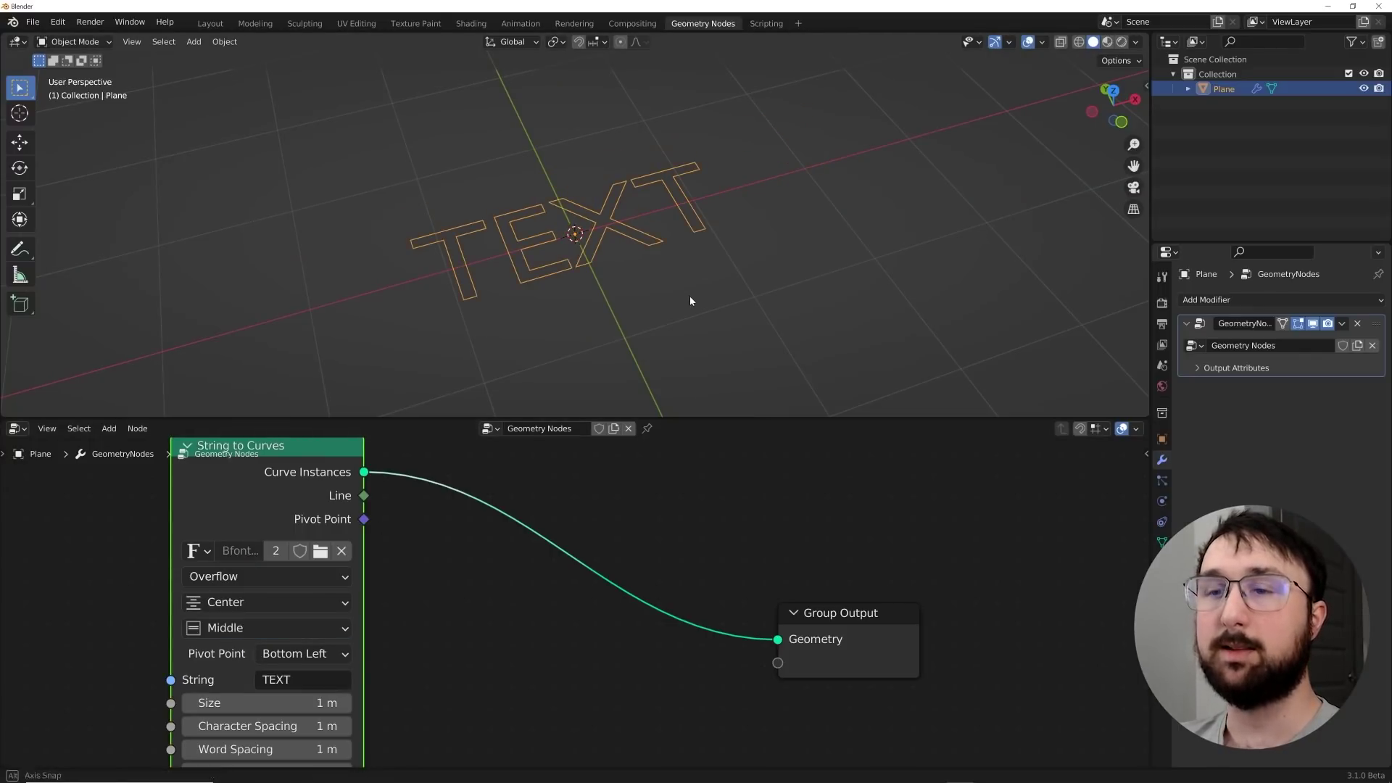
# Load the Anurati Regular font into the String to Curves node.
pyautogui.moveTo(690, 296); pyautogui.dragTo(615, 311, button='middle')
pyautogui.scroll(-1, 293, 674)
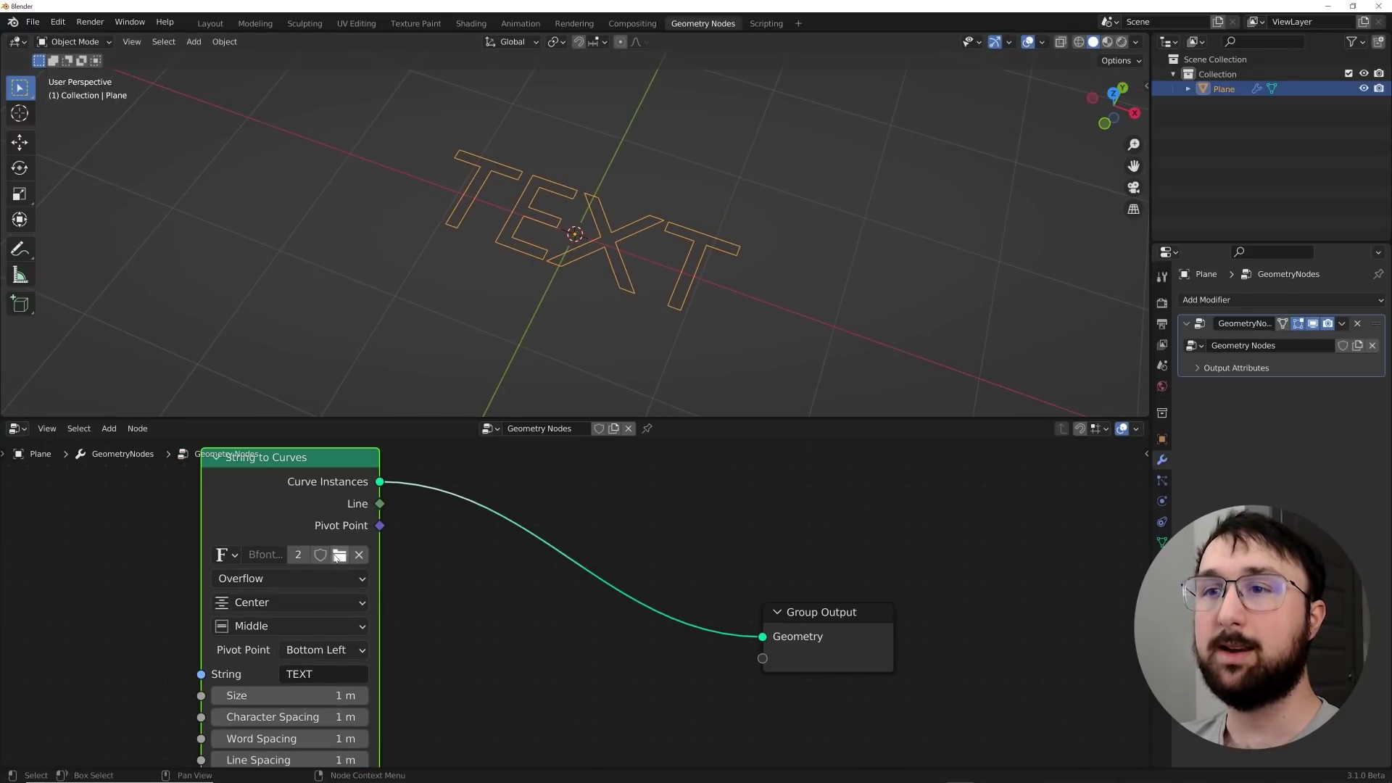
pyautogui.click(339, 555)
pyautogui.doubleClick(572, 307)
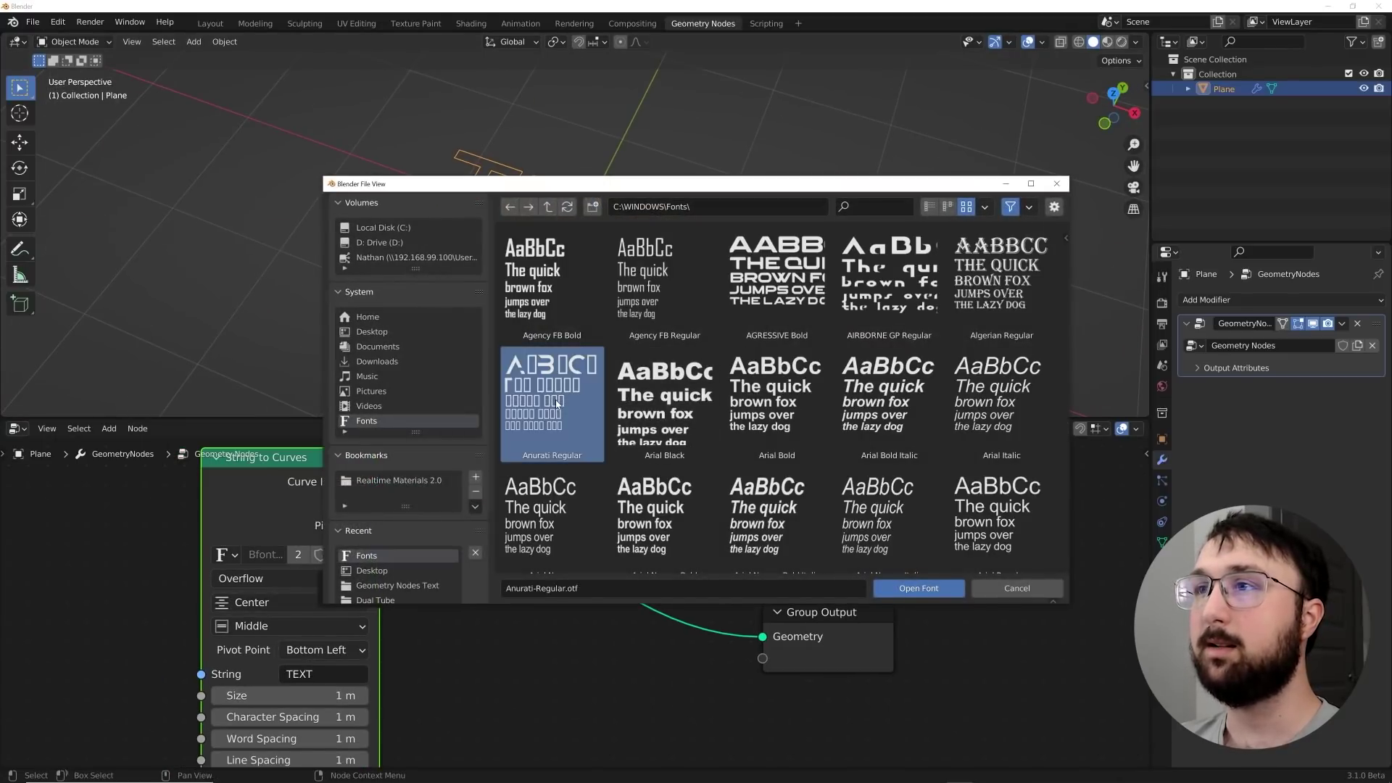
# Rotate the text object 90 degrees about the X axis so it stands upright.
pyautogui.moveTo(573, 311); pyautogui.dragTo(660, 269, button='middle')
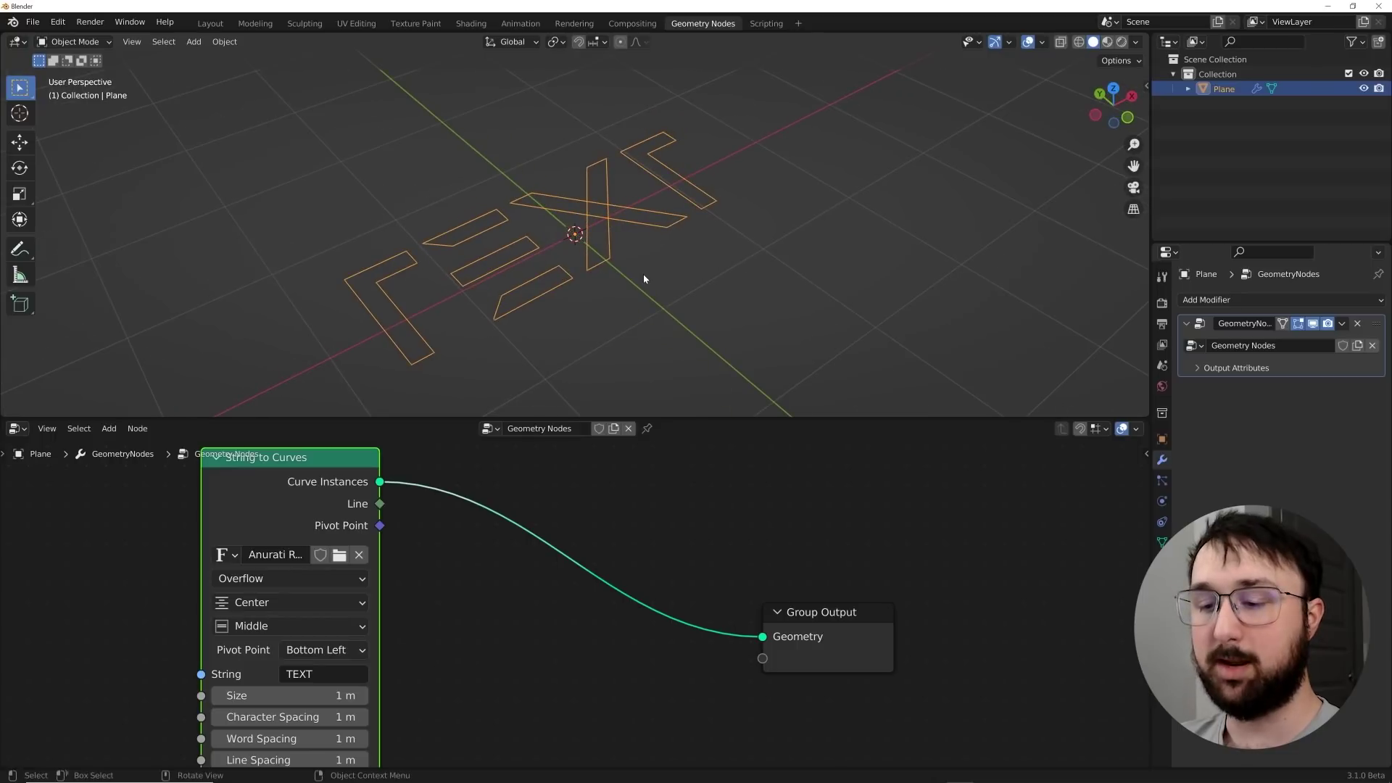
pyautogui.write('rx90')
pyautogui.press('Return')
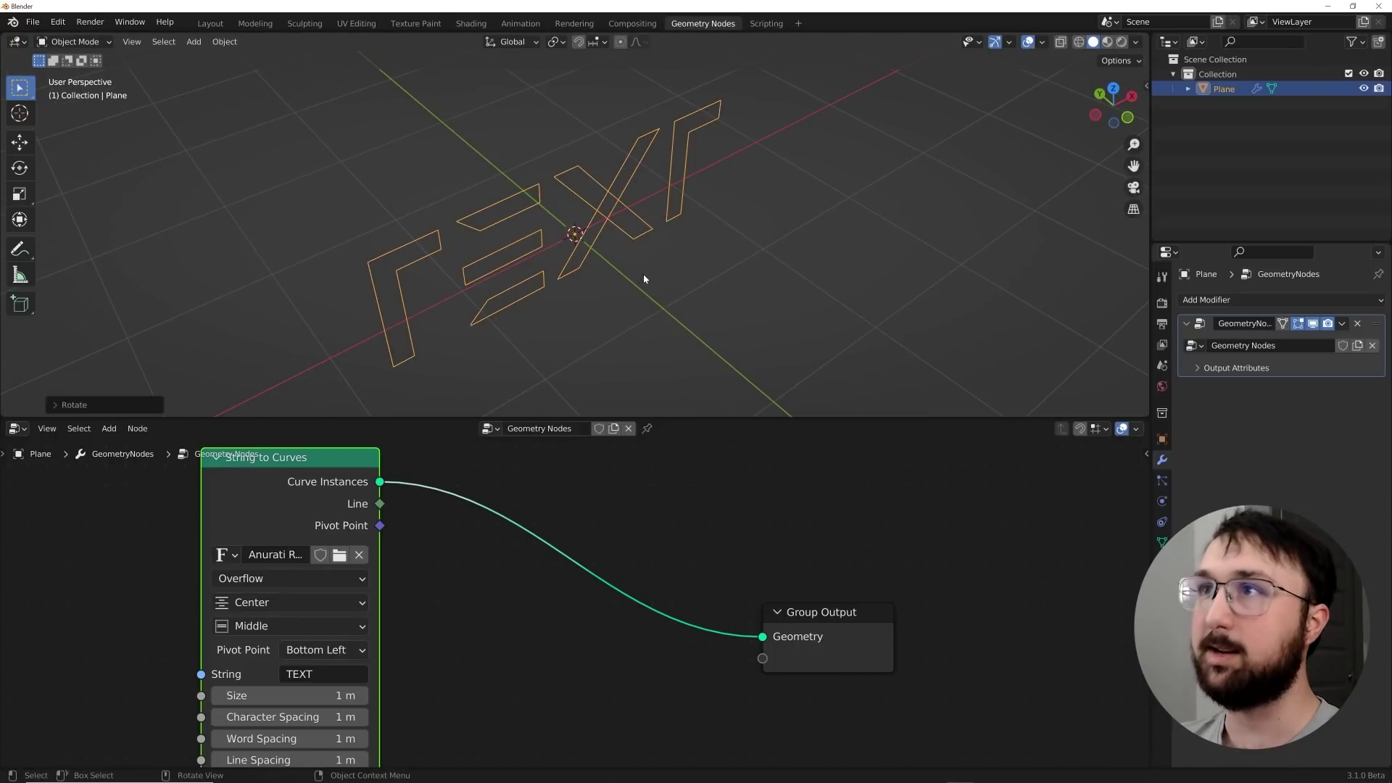
# Insert a Curve to Mesh node between String to Curves and Group Output.
pyautogui.moveTo(644, 279); pyautogui.dragTo(499, 405, button='middle')
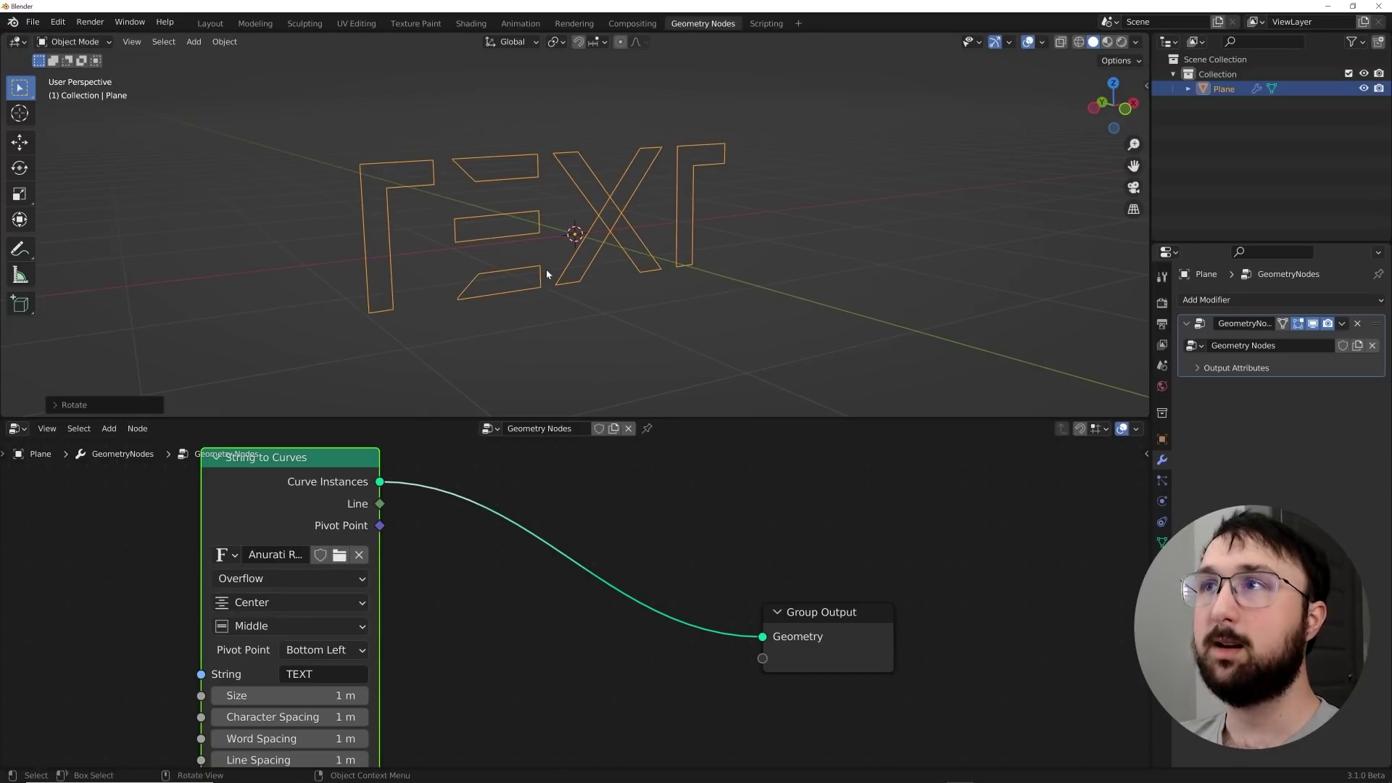
pyautogui.moveTo(546, 268); pyautogui.dragTo(609, 293, button='middle')
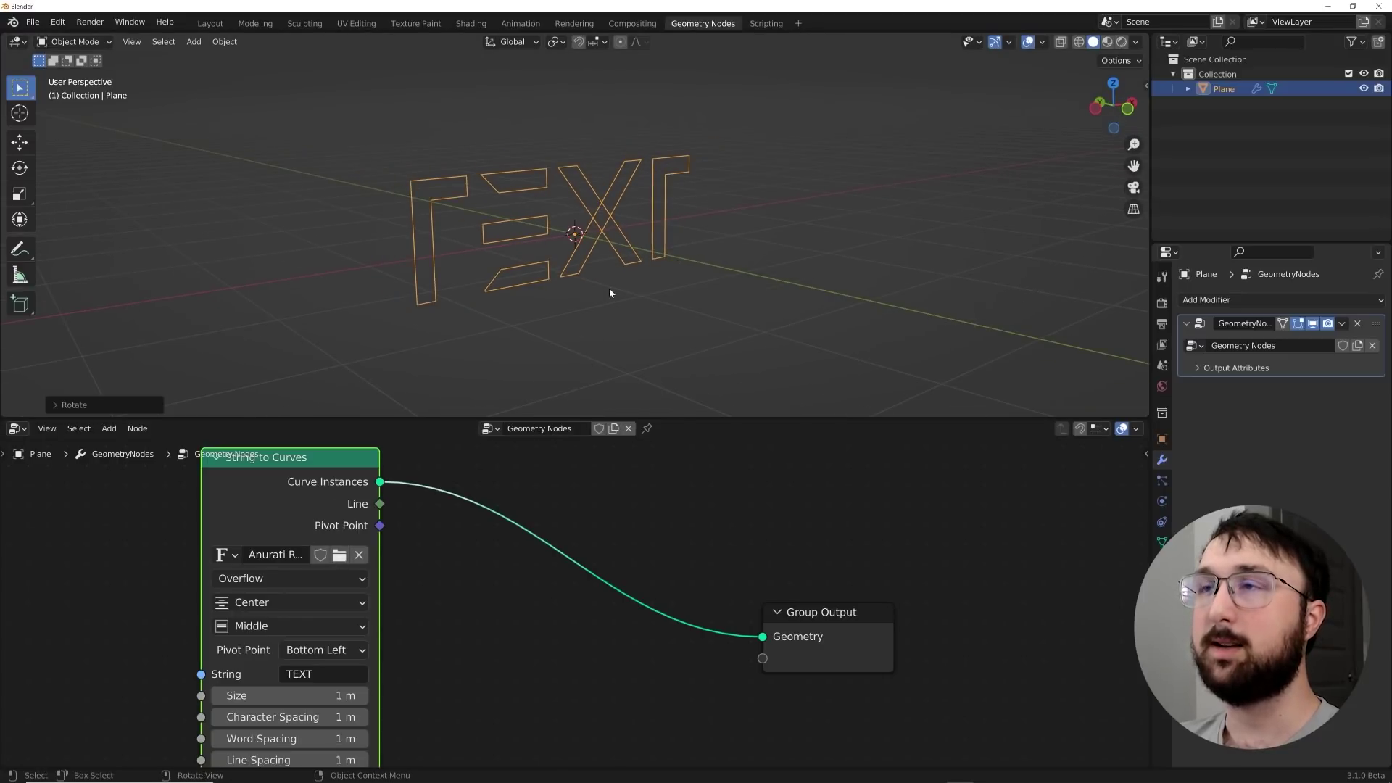
pyautogui.scroll(-2, 423, 559)
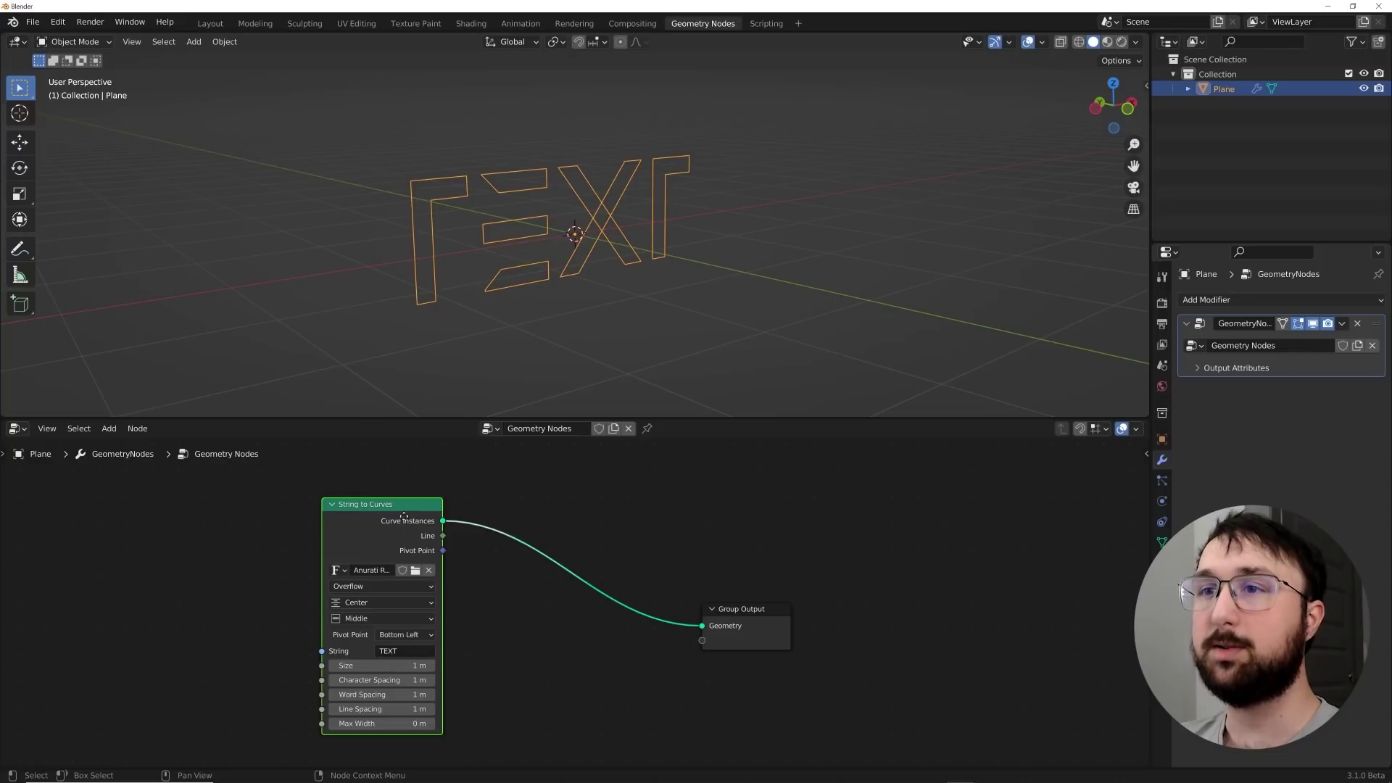
pyautogui.hotkey('shift', 'a')
pyautogui.click(503, 487)
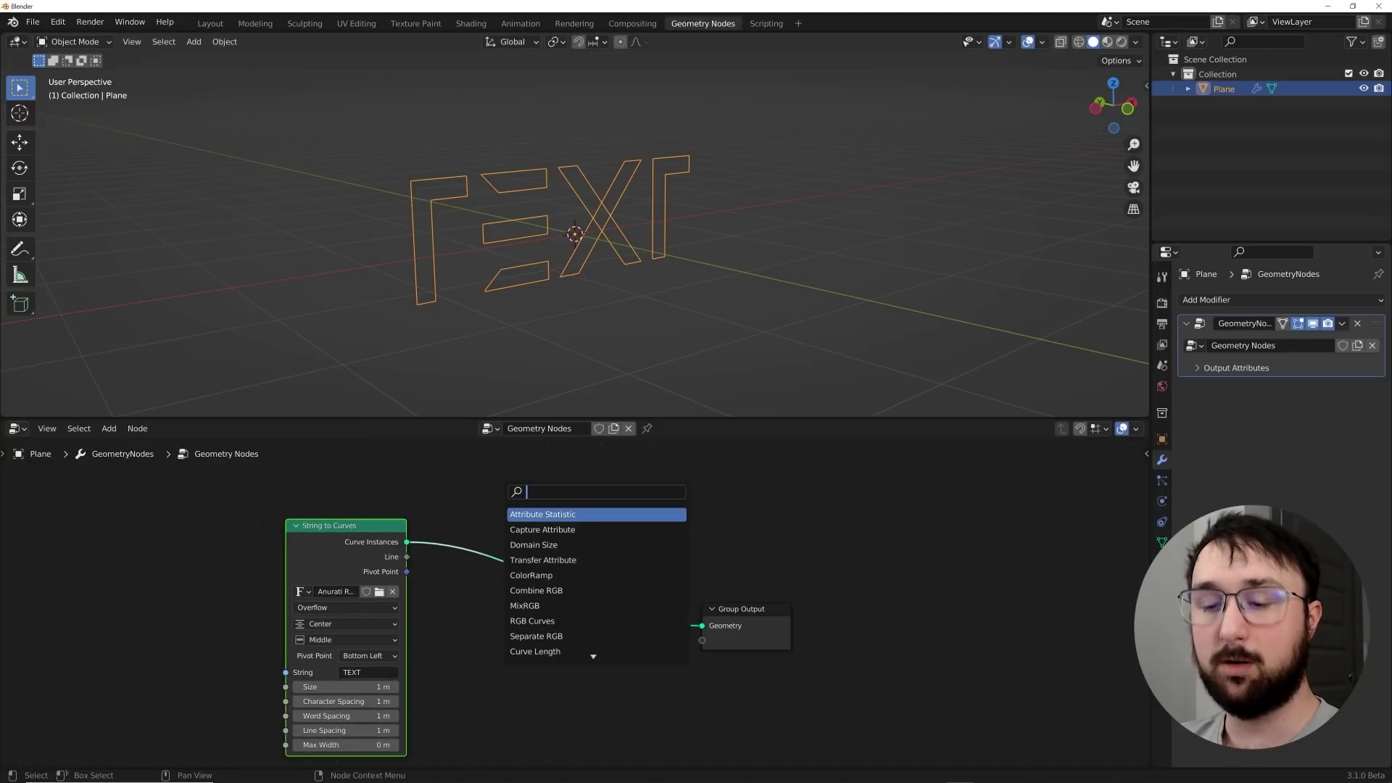
pyautogui.write('curve')
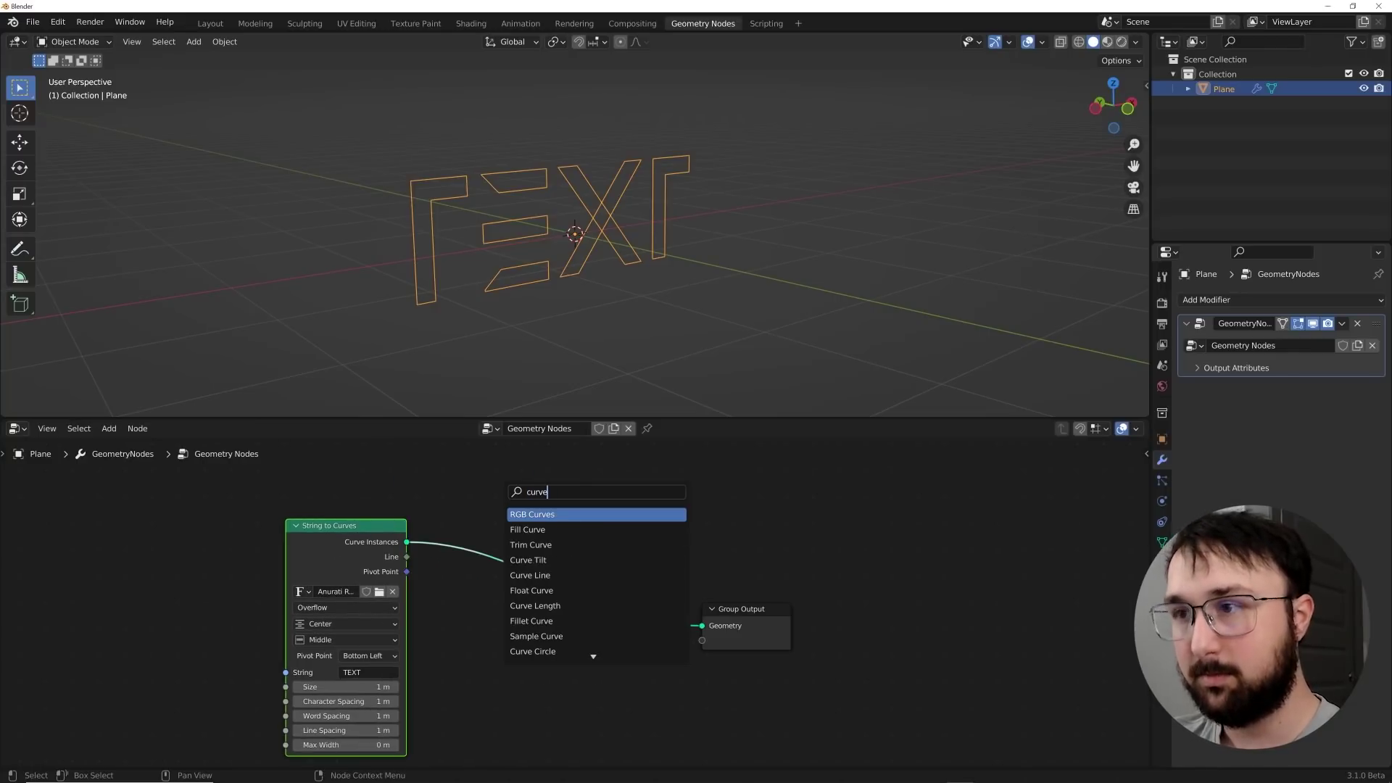
pyautogui.write(' to m')
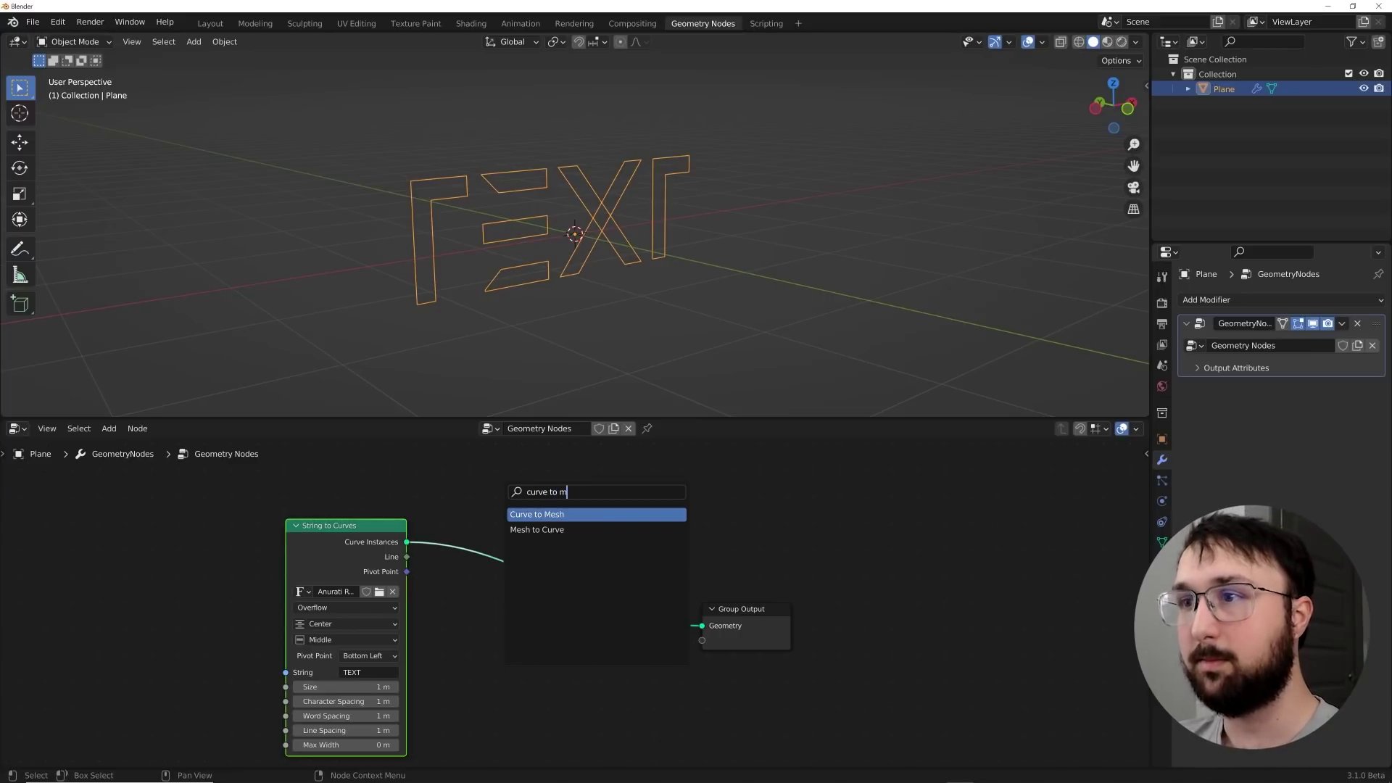
pyautogui.press('Return')
pyautogui.click(542, 515)
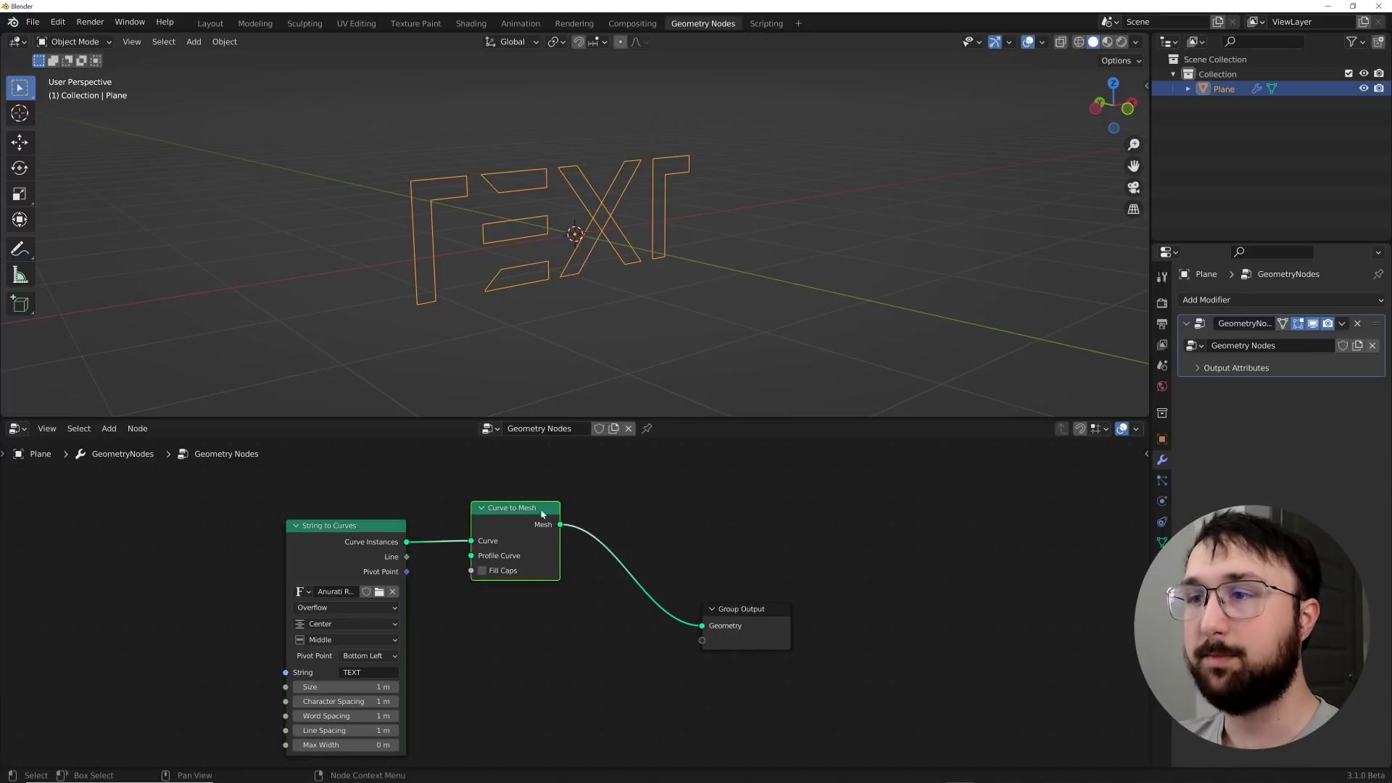
# Add a Curve Circle node as the Profile Curve of Curve to Mesh and set its radius to 0.01 m.
pyautogui.hotkey('shift', 'a')
pyautogui.click(620, 487)
pyautogui.write('circ')
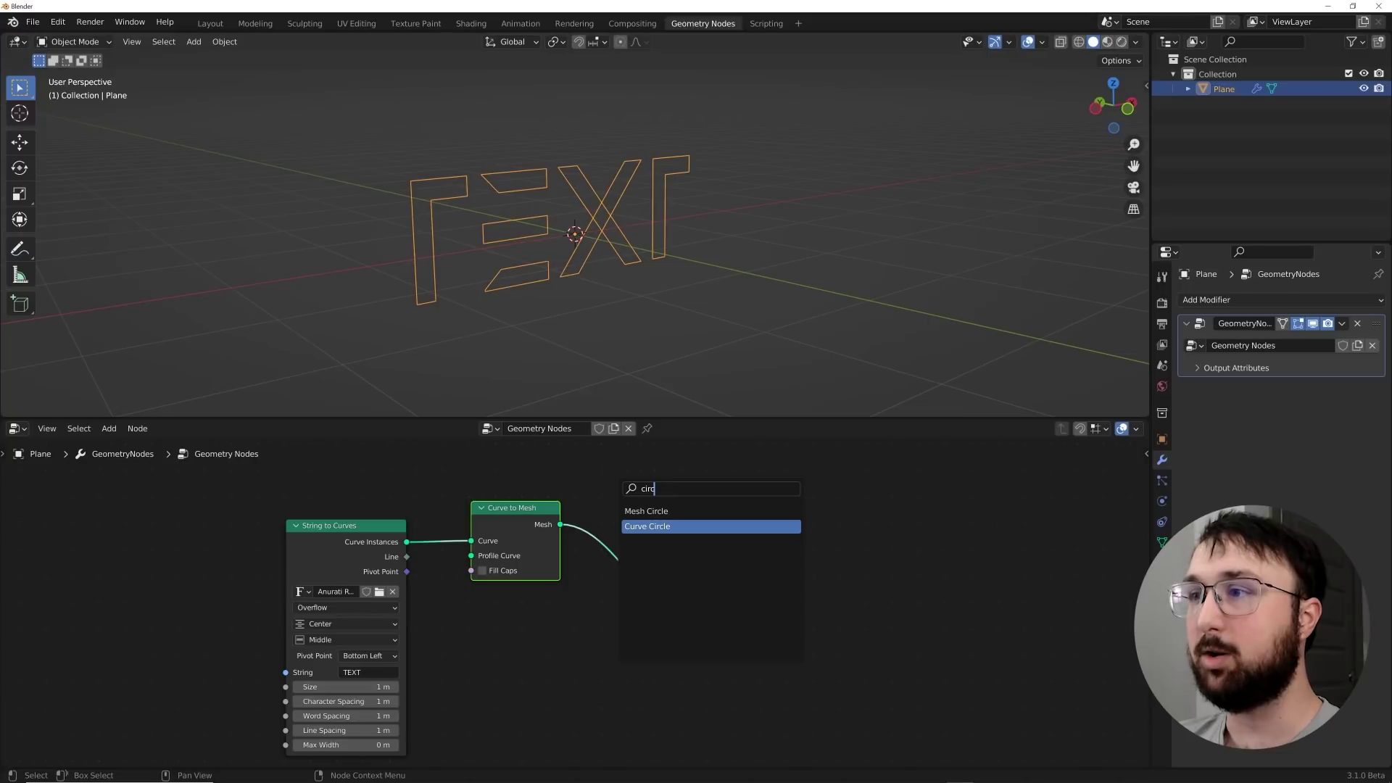
pyautogui.click(647, 526)
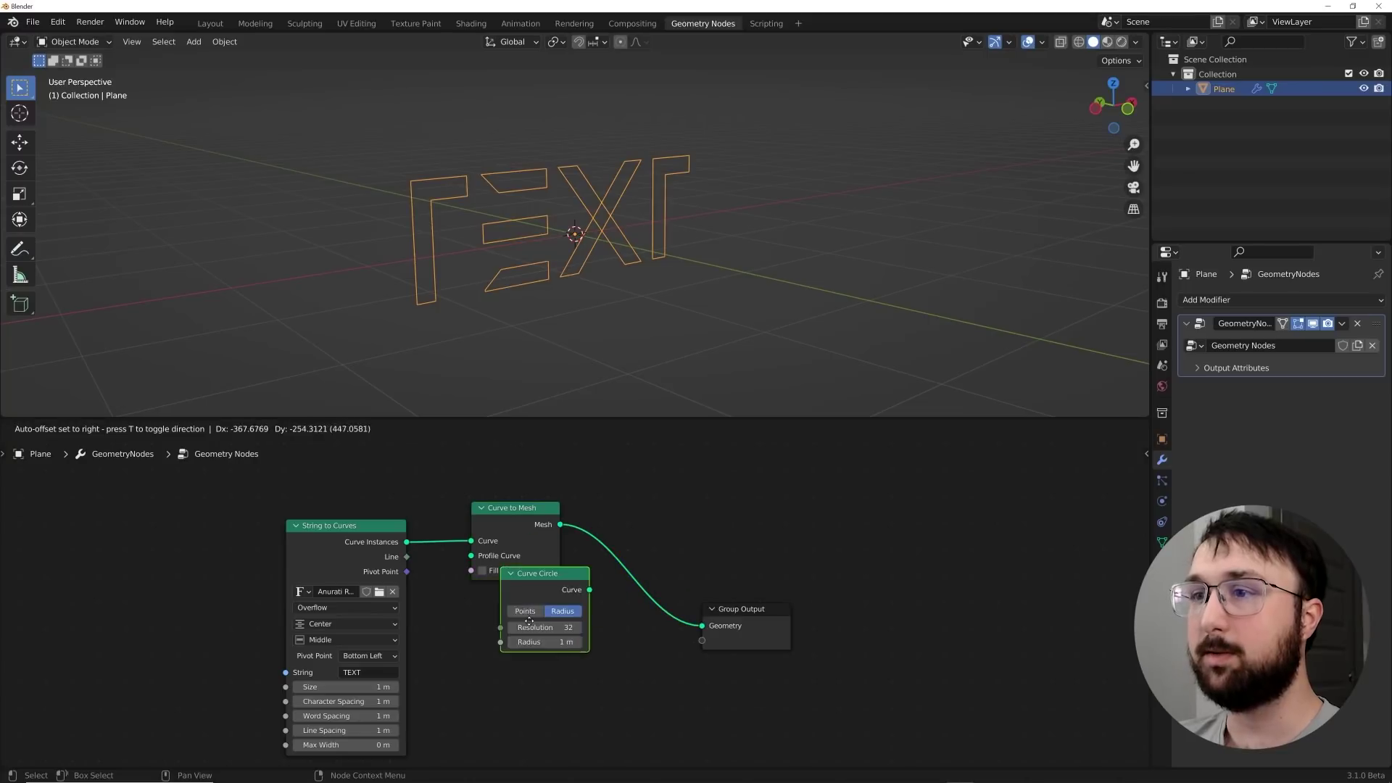
pyautogui.click(545, 628)
pyautogui.moveTo(550, 615); pyautogui.dragTo(472, 556)
pyautogui.click(504, 665)
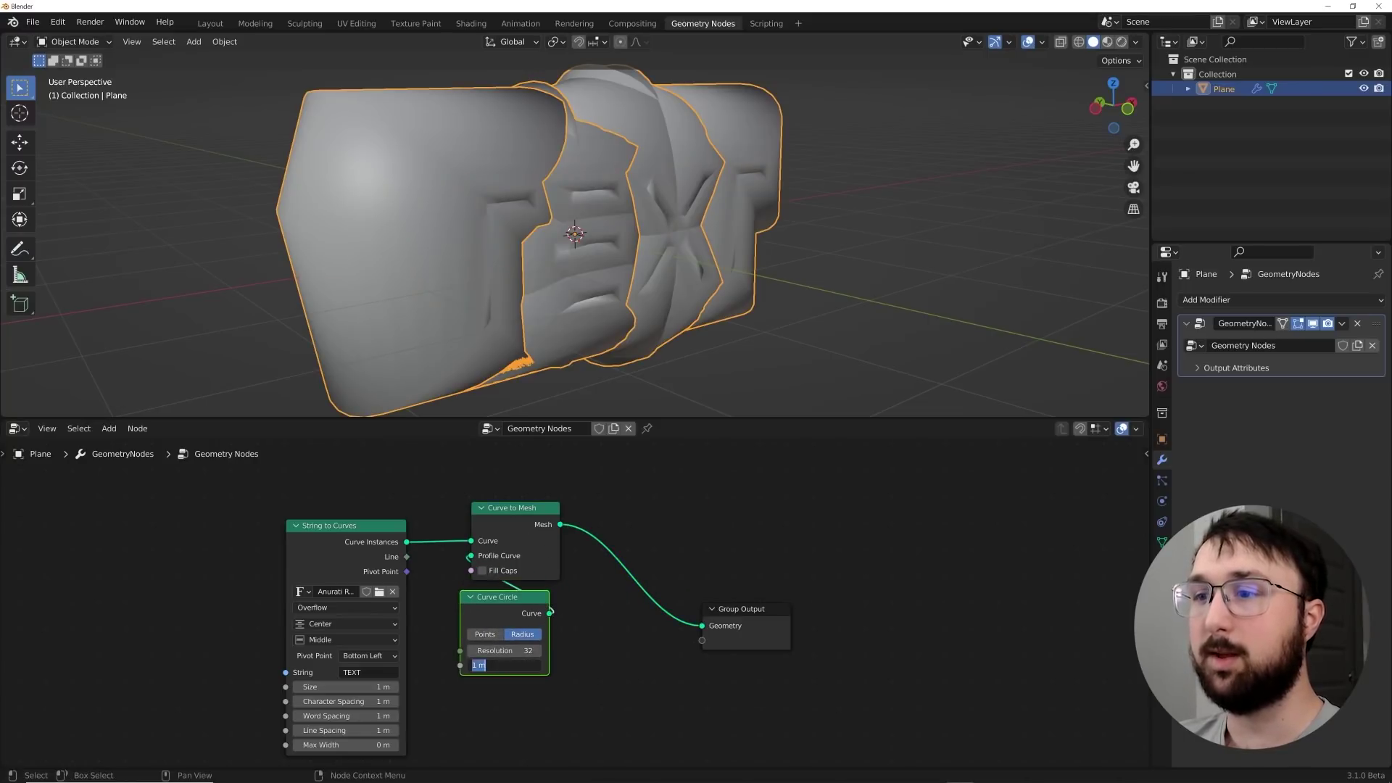
pyautogui.write('0.01')
pyautogui.press('Return')
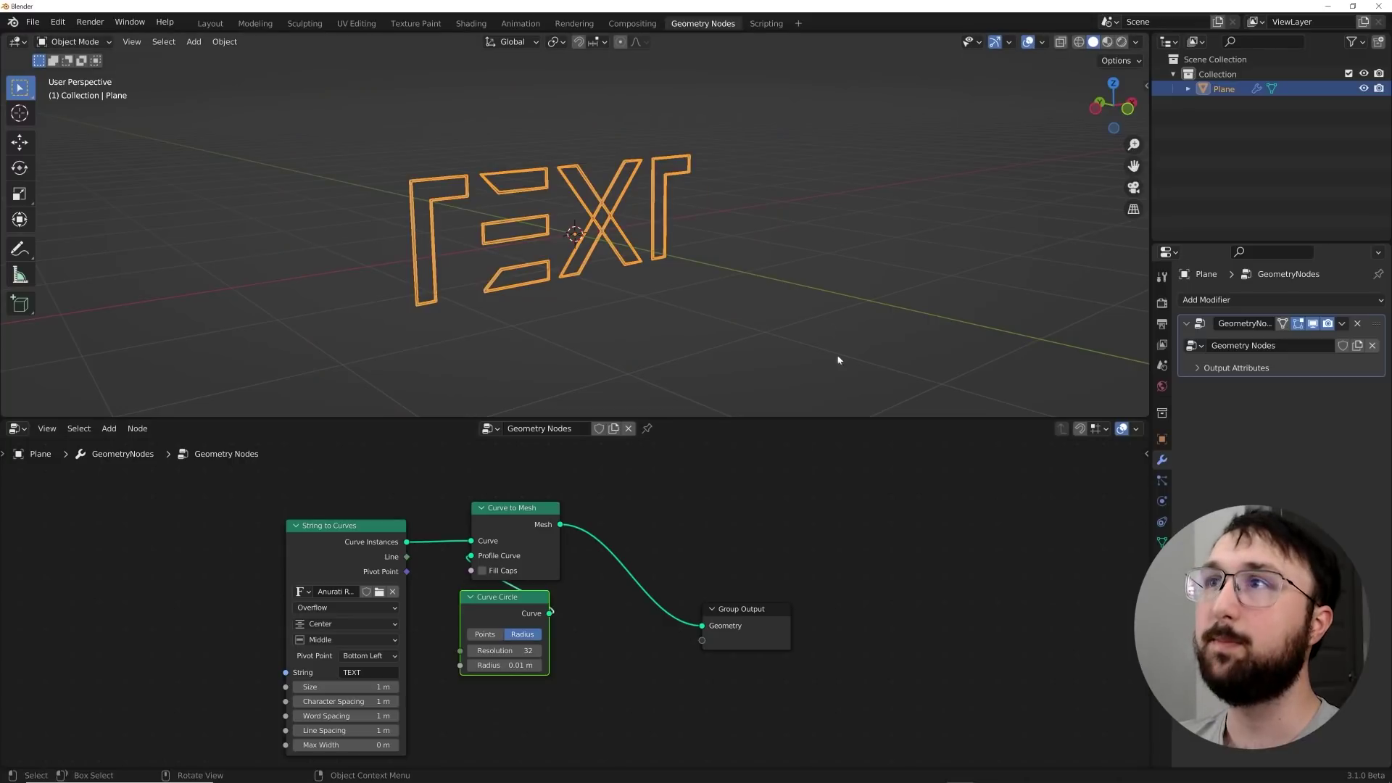
pyautogui.click(681, 254)
pyautogui.moveTo(677, 259); pyautogui.dragTo(622, 310, button='middle')
# Insert a Translate Instances node between Curve to Mesh and Group Output.
pyautogui.scroll(-3, 591, 544)
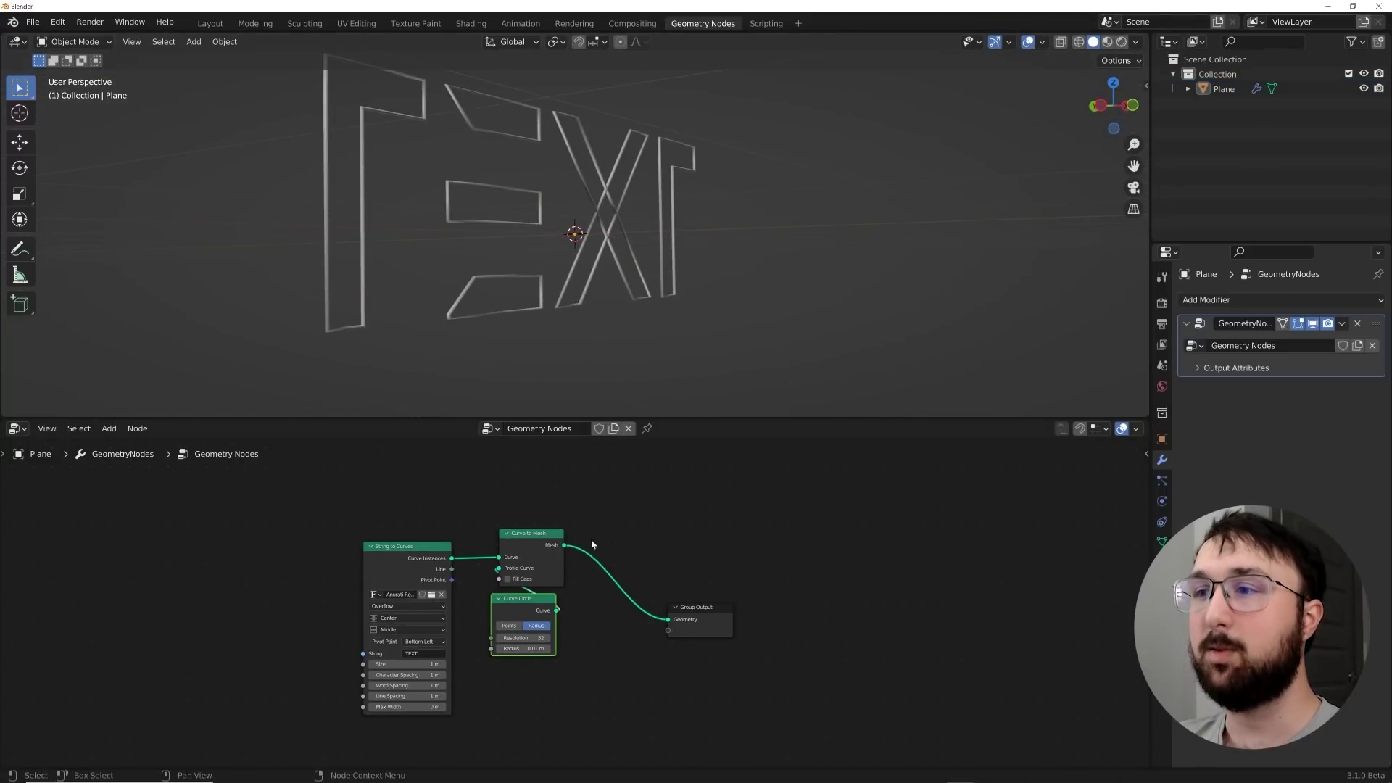
pyautogui.hotkey('shift', 'a')
pyautogui.press('Escape')
pyautogui.hotkey('shift', 'a')
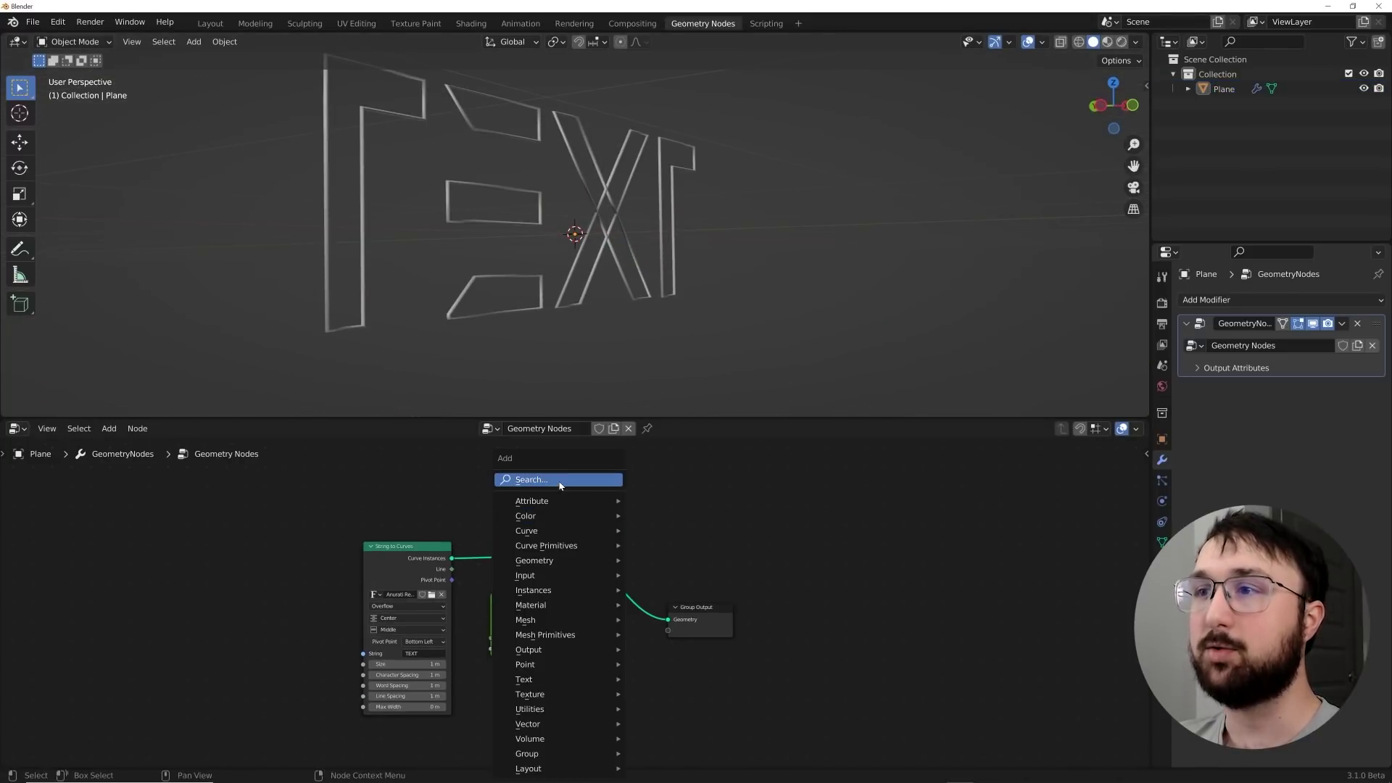
pyautogui.click(561, 481)
pyautogui.write('trans')
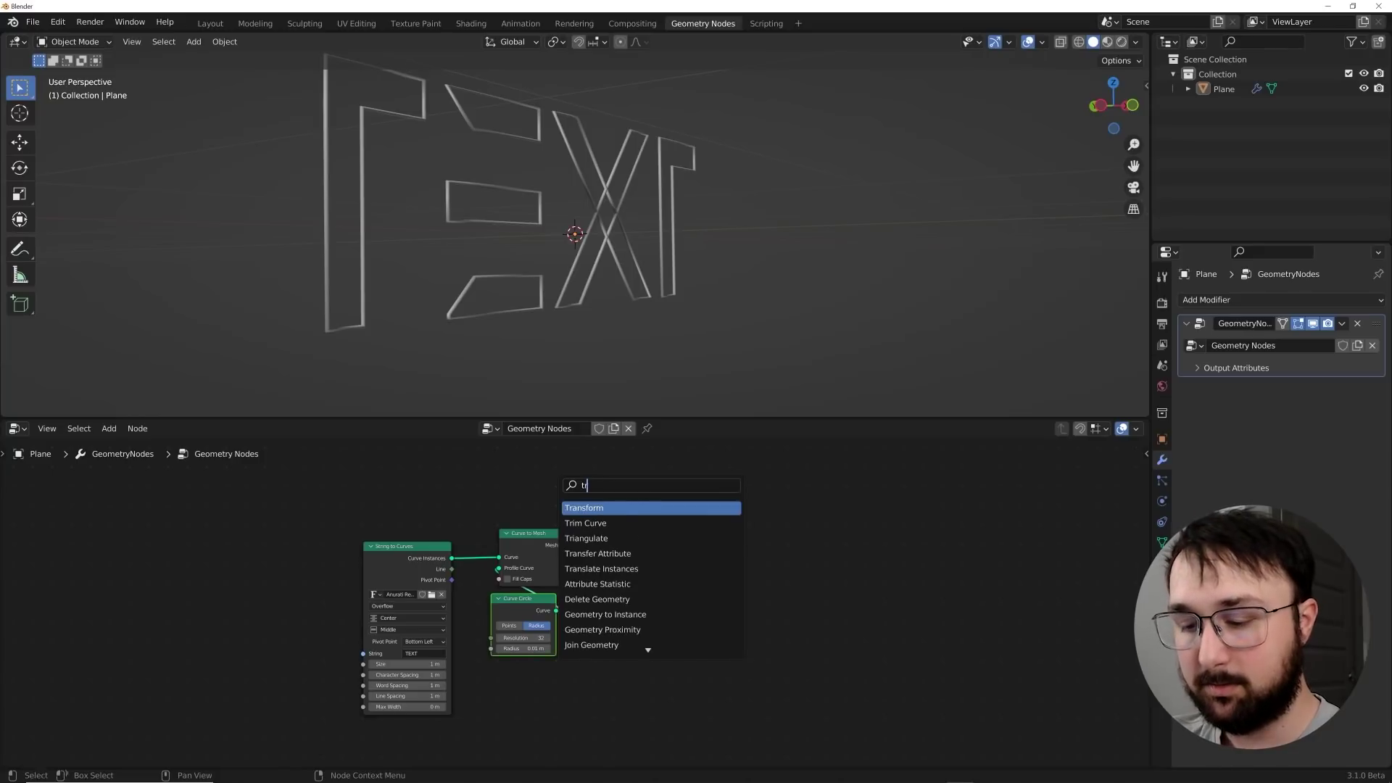
pyautogui.press('Down')
pyautogui.press('Down')
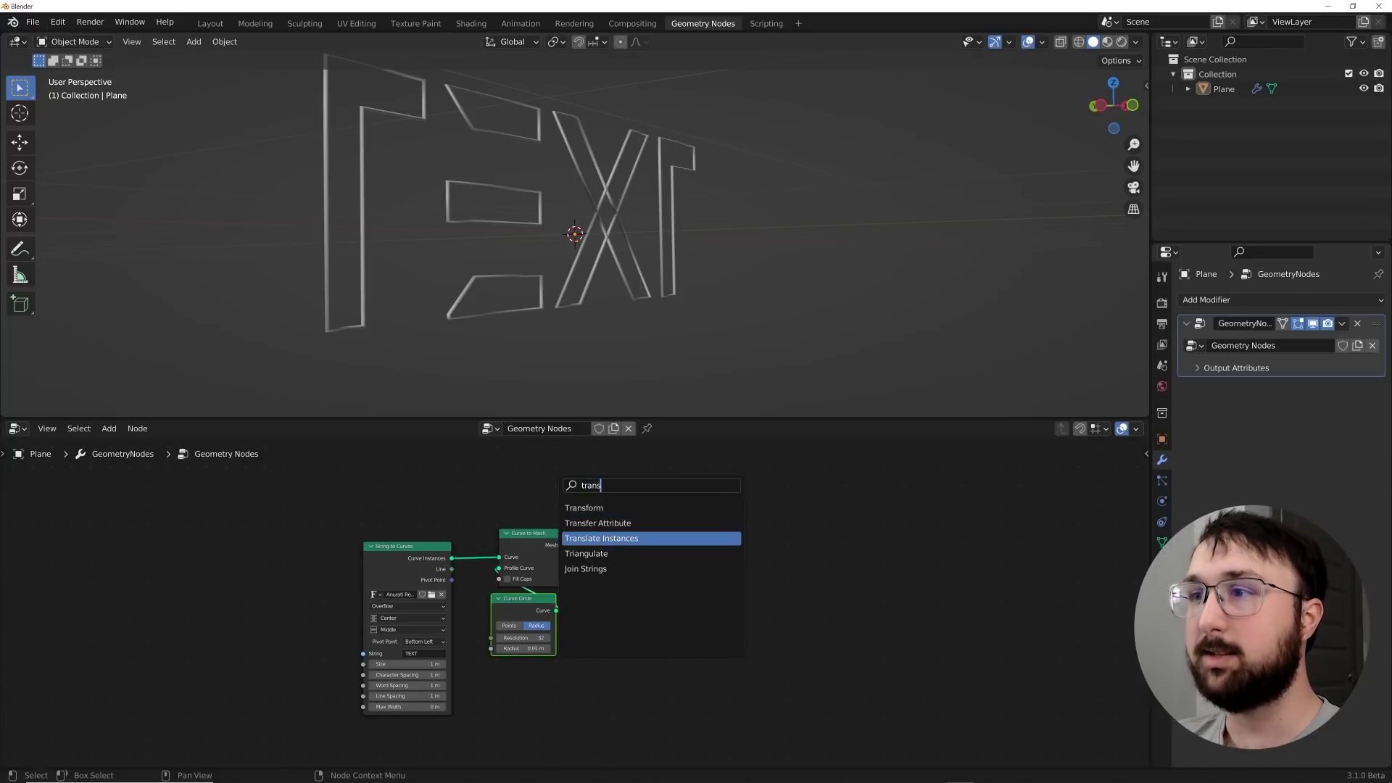
pyautogui.press('Return')
pyautogui.click(658, 546)
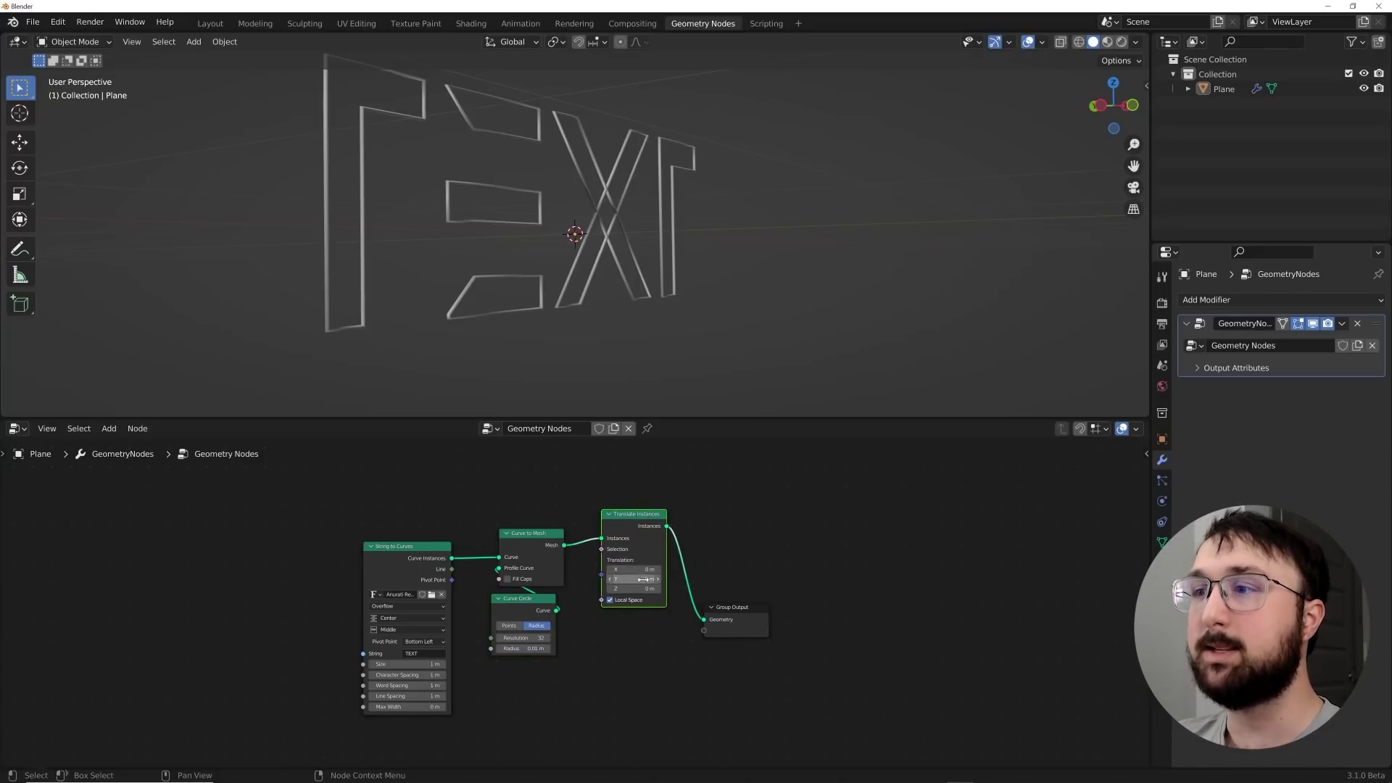
# Try a Z translation of about 0.51 m in the Translate Instances node.
pyautogui.scroll(3, 643, 579)
pyautogui.moveTo(642, 594); pyautogui.dragTo(675, 594)
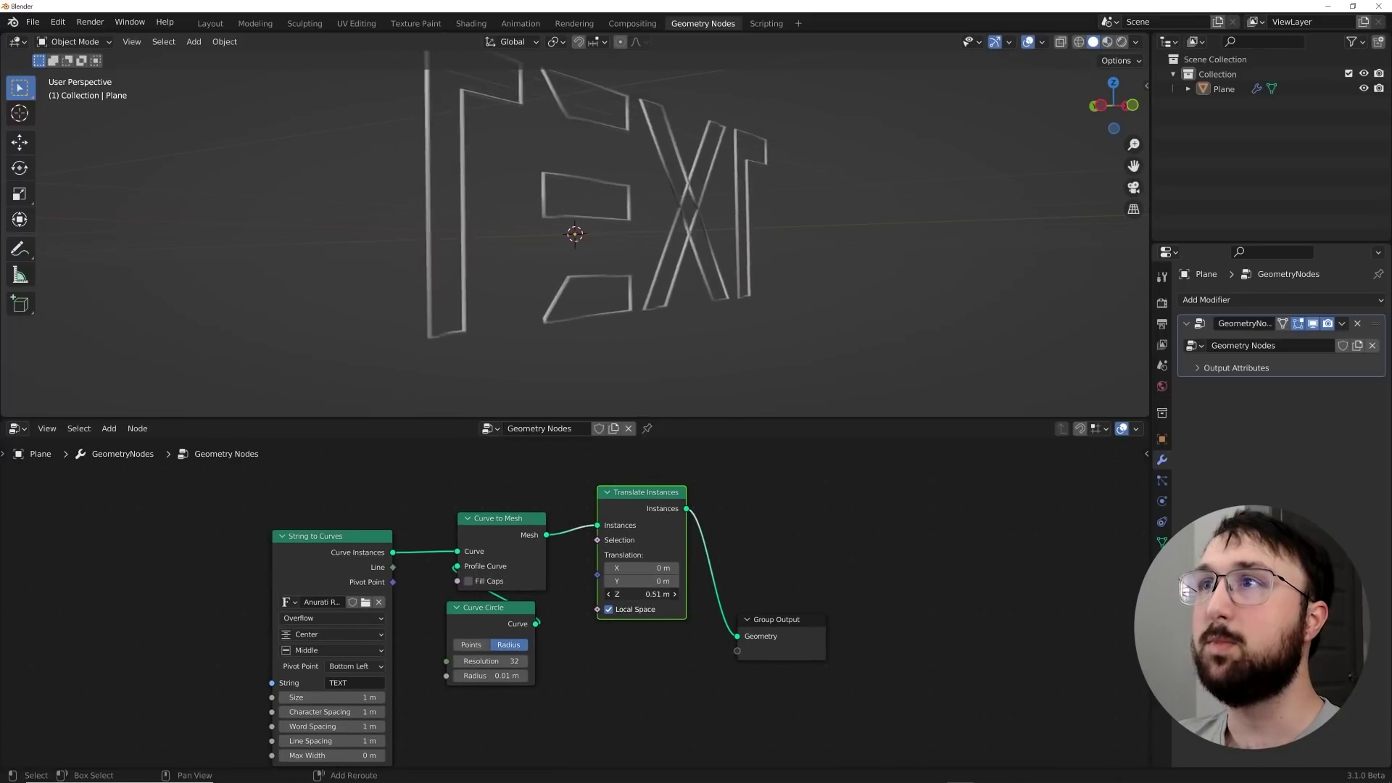
pyautogui.rightClick(656, 594)
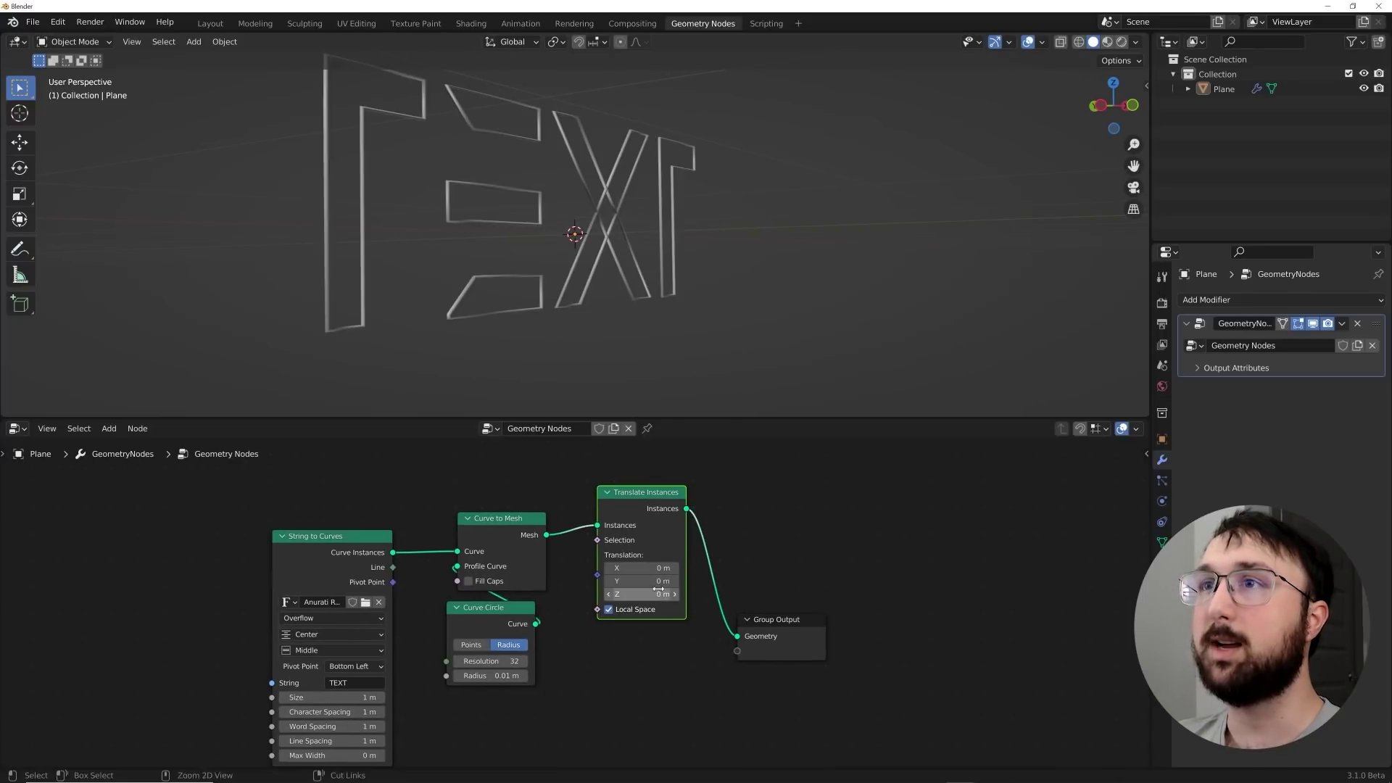
# Try a Curve Circle radius of 0.02 m, settling on 0.015 m.
pyautogui.click(493, 675)
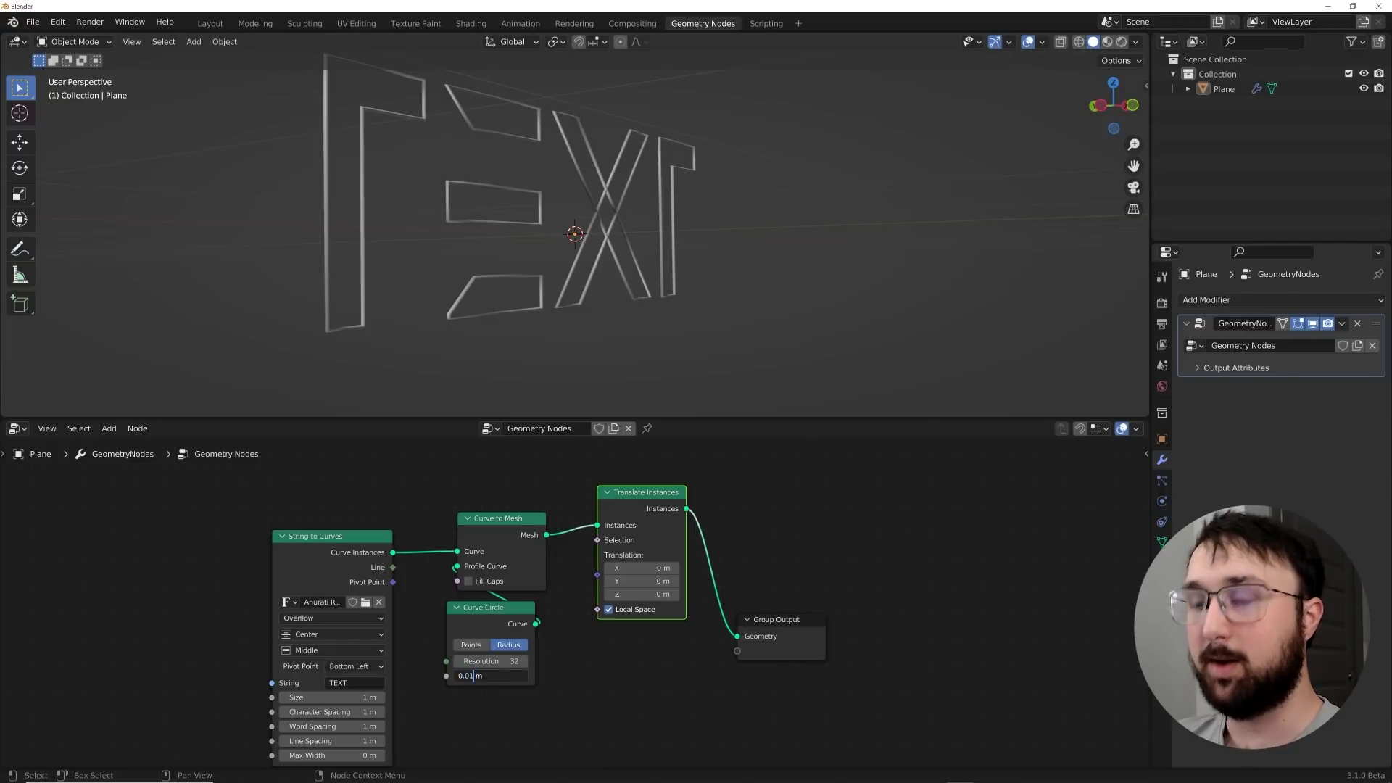
pyautogui.press('Return')
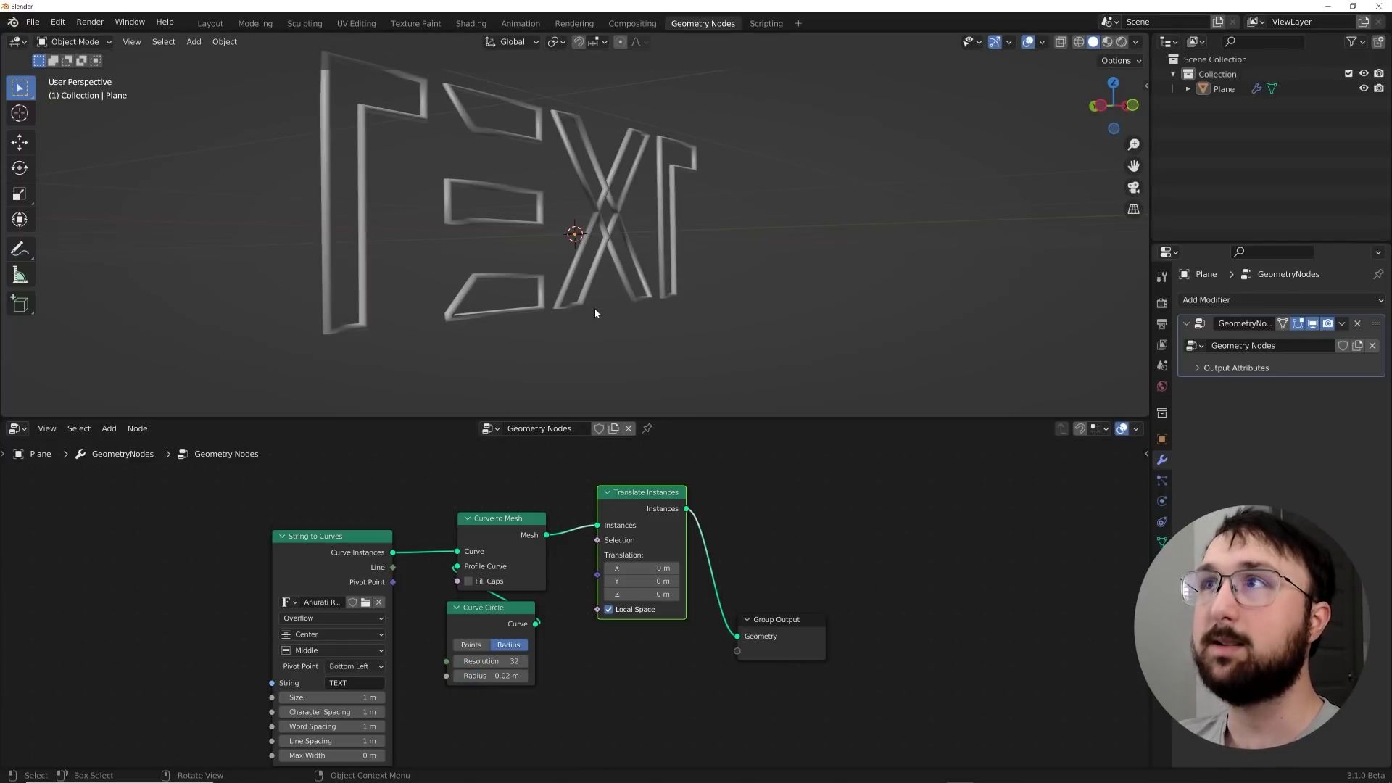
pyautogui.scroll(2, 595, 312)
pyautogui.click(493, 676)
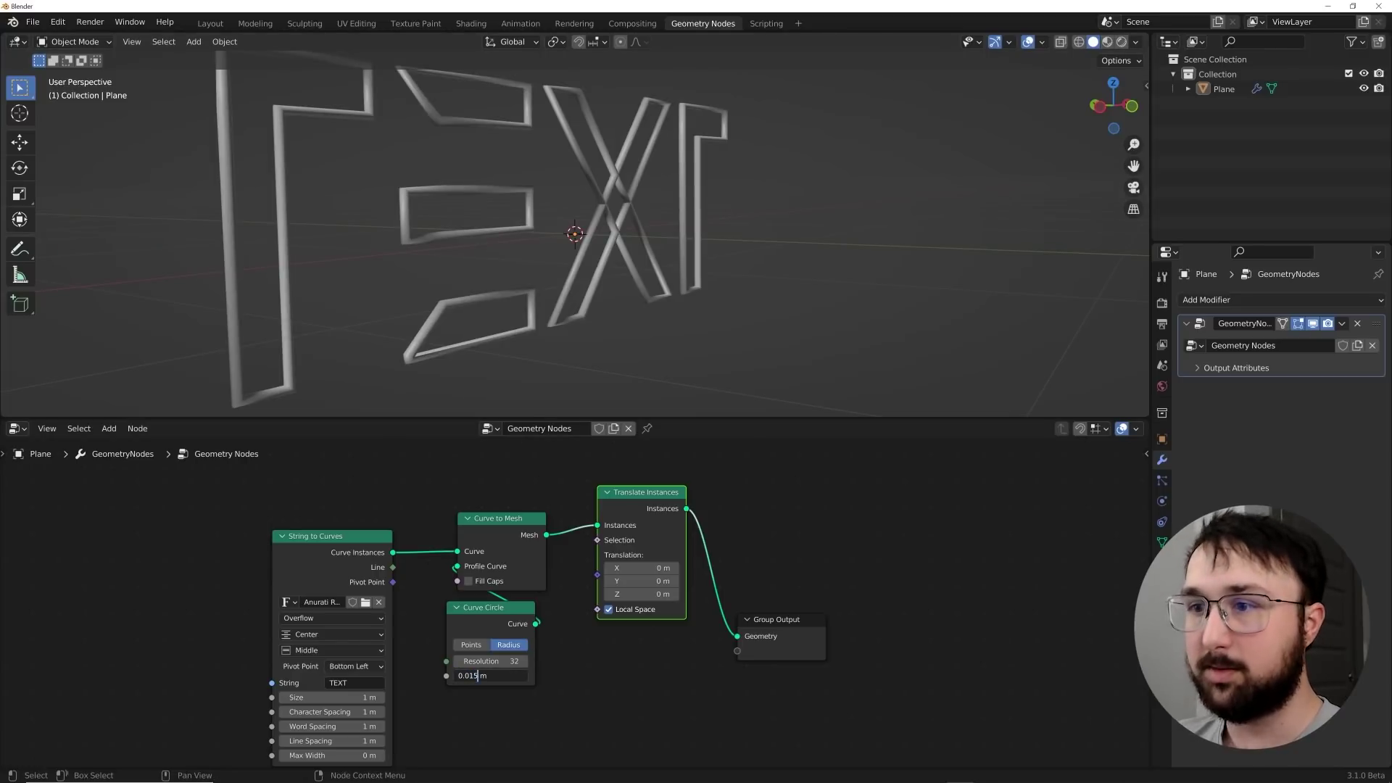
pyautogui.press('Return')
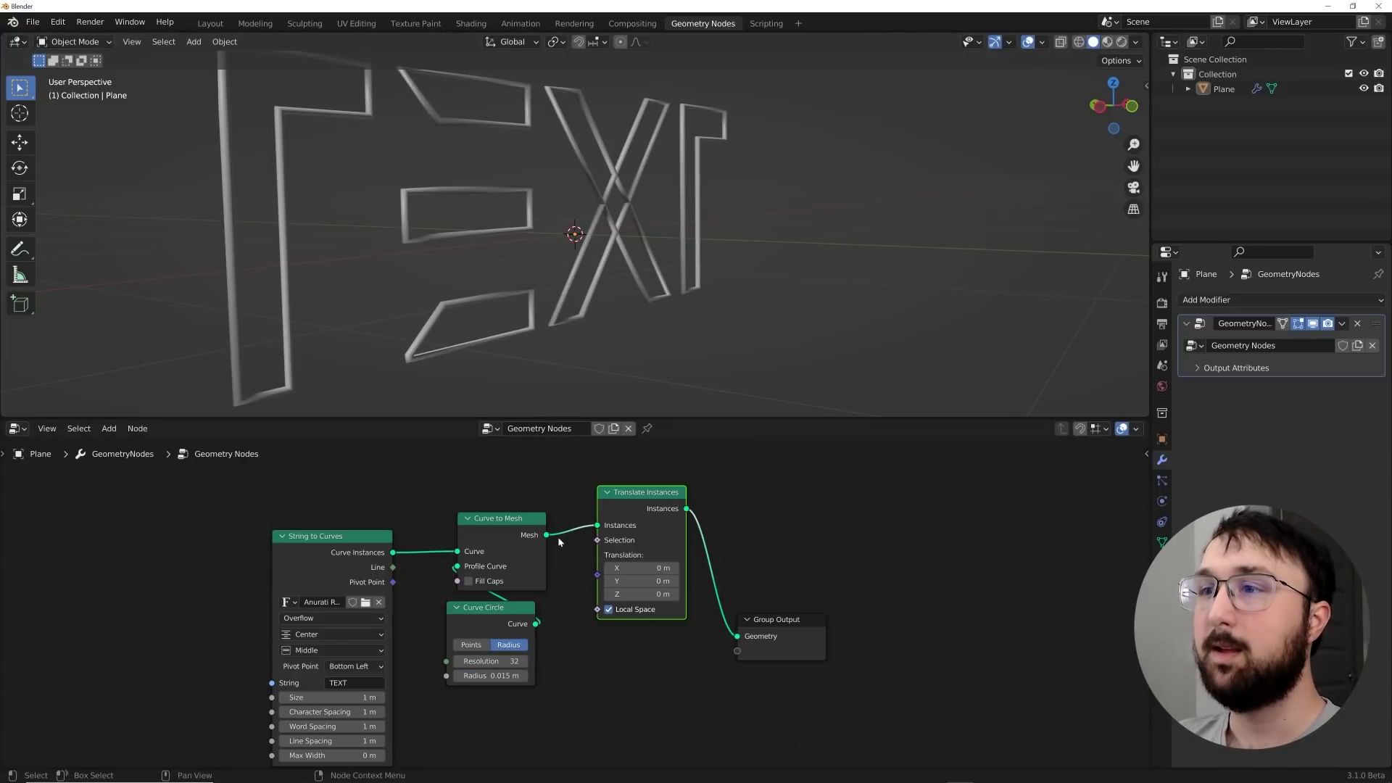
# Insert a Join Geometry node between Translate Instances and Group Output.
pyautogui.scroll(-2, 584, 573)
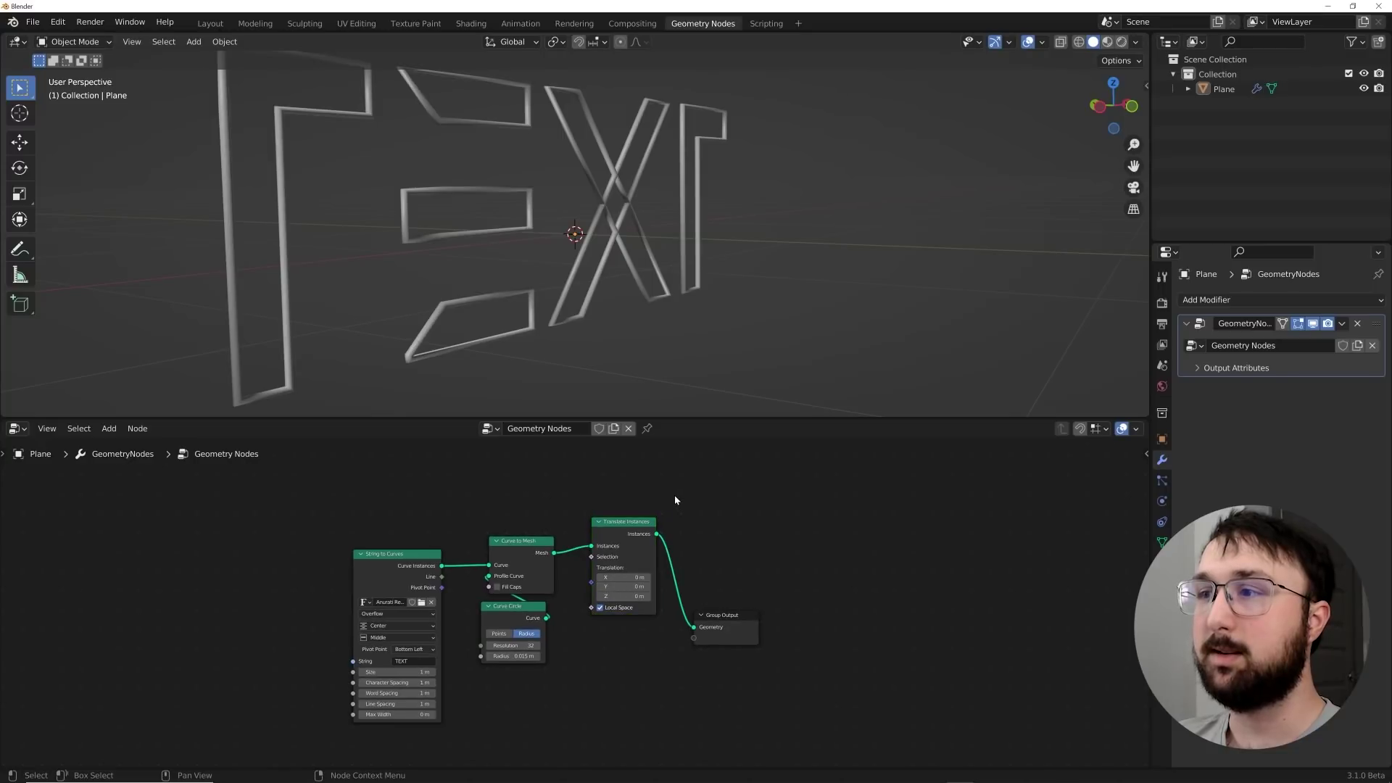
pyautogui.hotkey('shift', 'a')
pyautogui.click(645, 479)
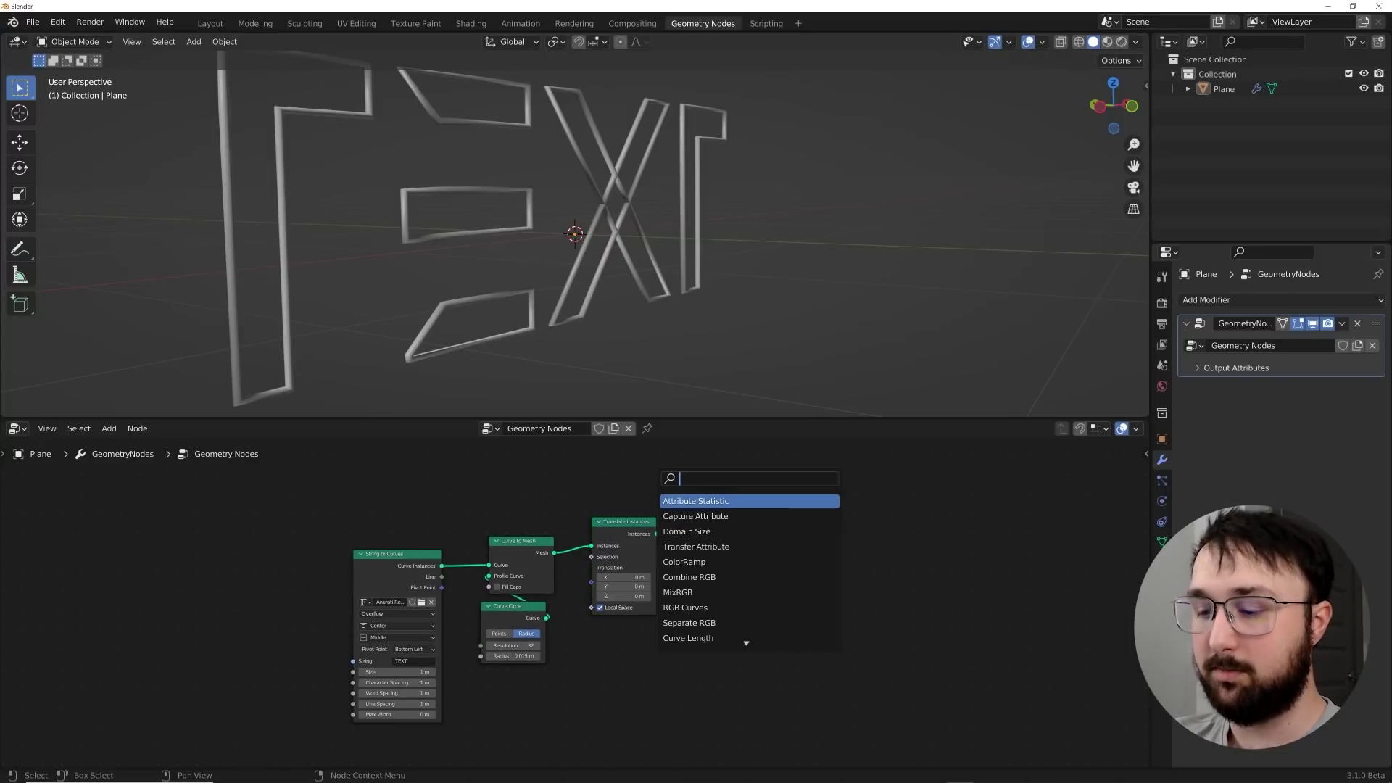
pyautogui.write('join')
pyautogui.press('Down')
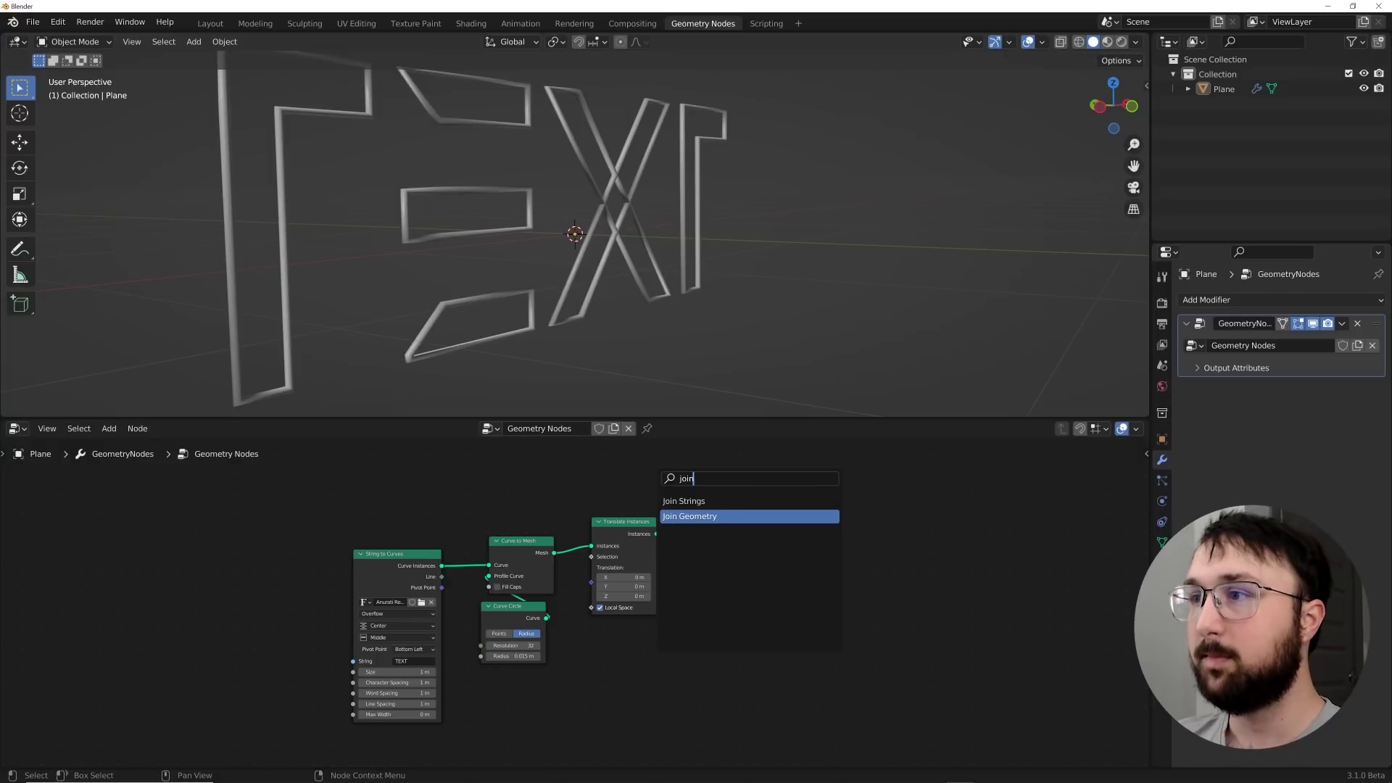
pyautogui.press('Return')
pyautogui.click(694, 578)
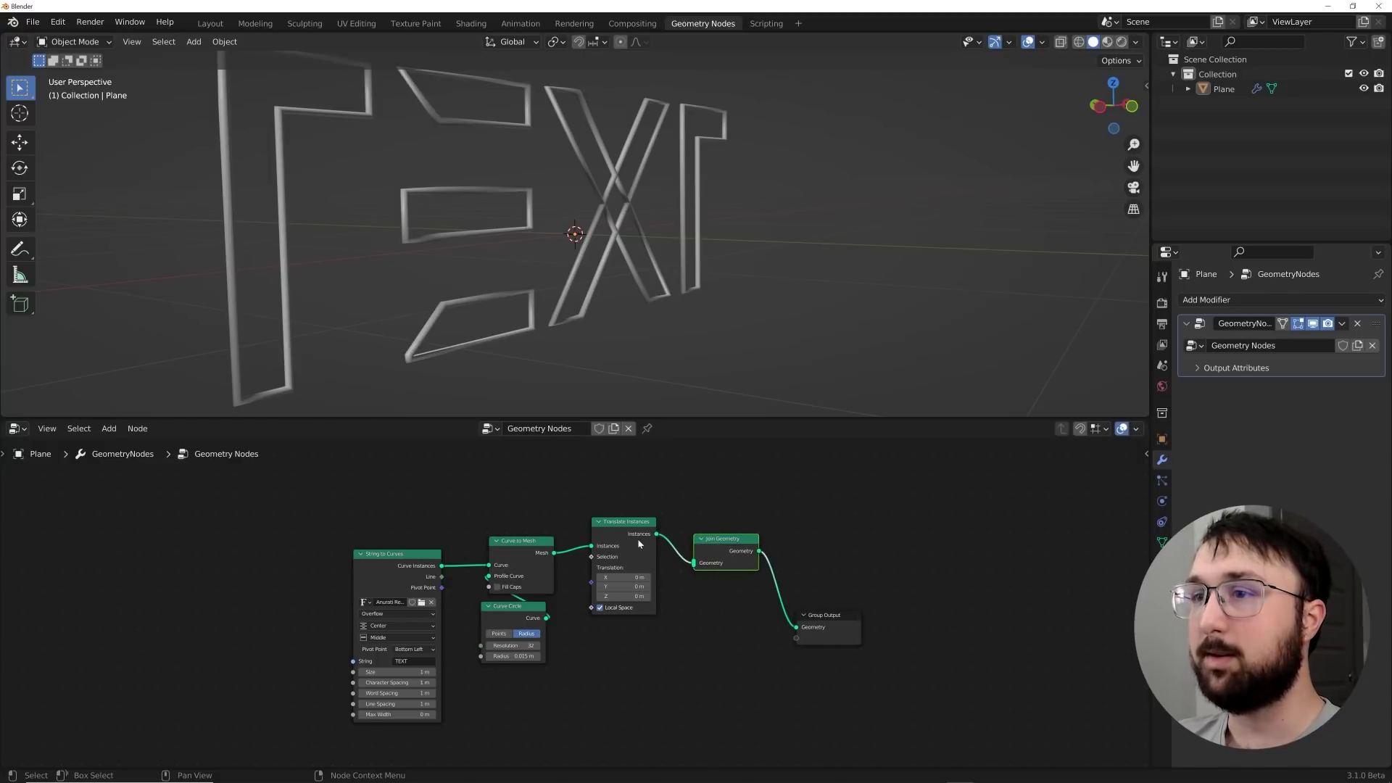
# Duplicate the Curve to Mesh, Curve Circle and Translate Instances nodes and place the copies below the originals.
pyautogui.moveTo(646, 496); pyautogui.dragTo(505, 646)
pyautogui.moveTo(538, 588); pyautogui.dragTo(538, 565, button='middle')
pyautogui.hotkey('shift', 'd')
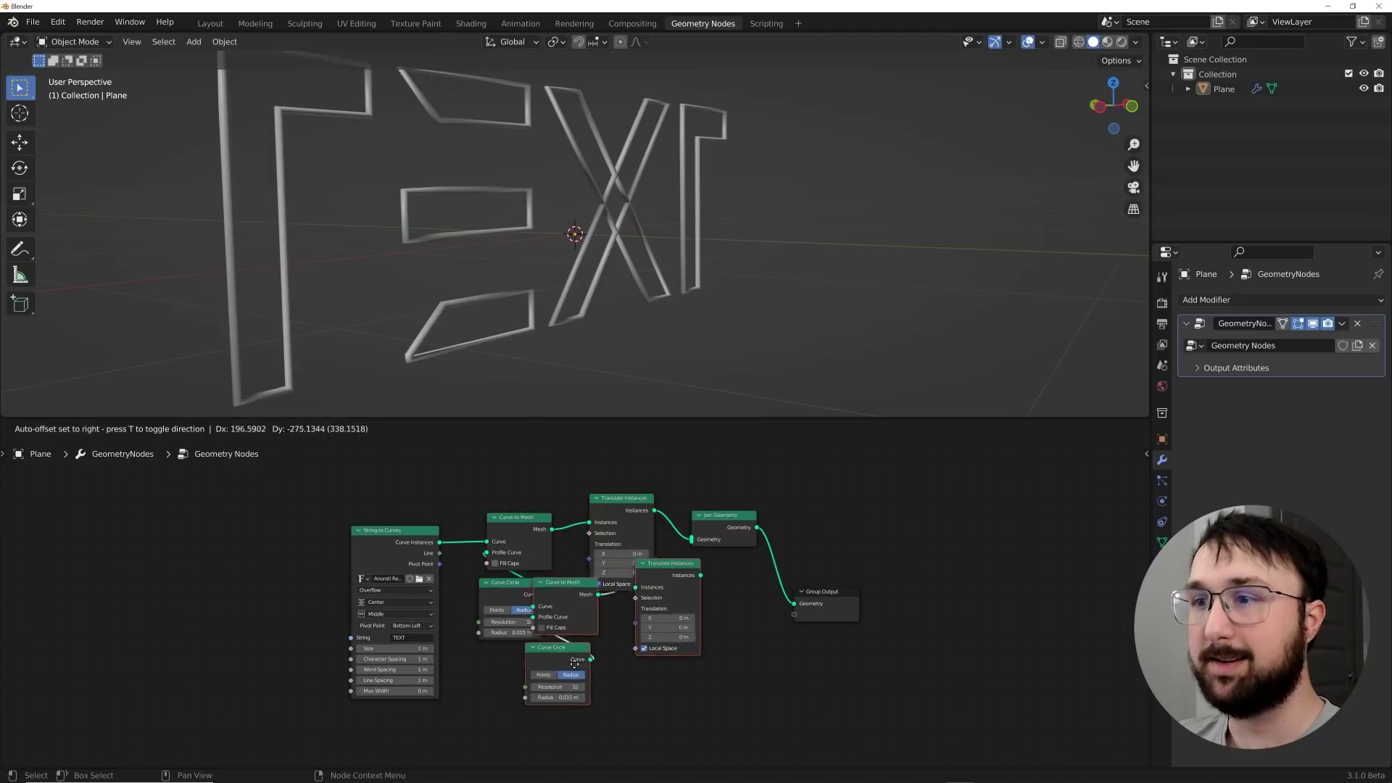
pyautogui.click(535, 694)
# Connect Curve Instances to the duplicated Curve to Mesh node and the duplicated Translate Instances output to Join Geometry.
pyautogui.scroll(2, 535, 694)
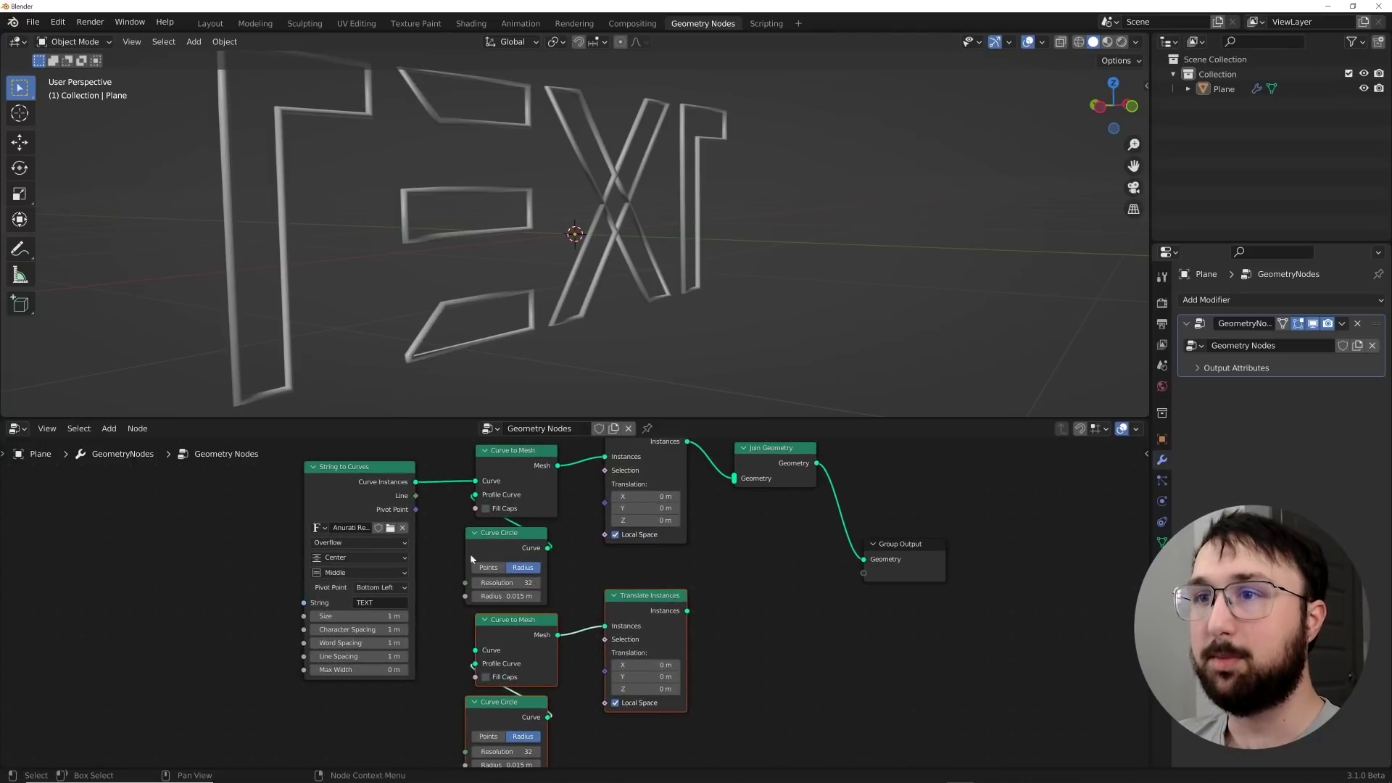
pyautogui.moveTo(418, 487); pyautogui.dragTo(475, 649)
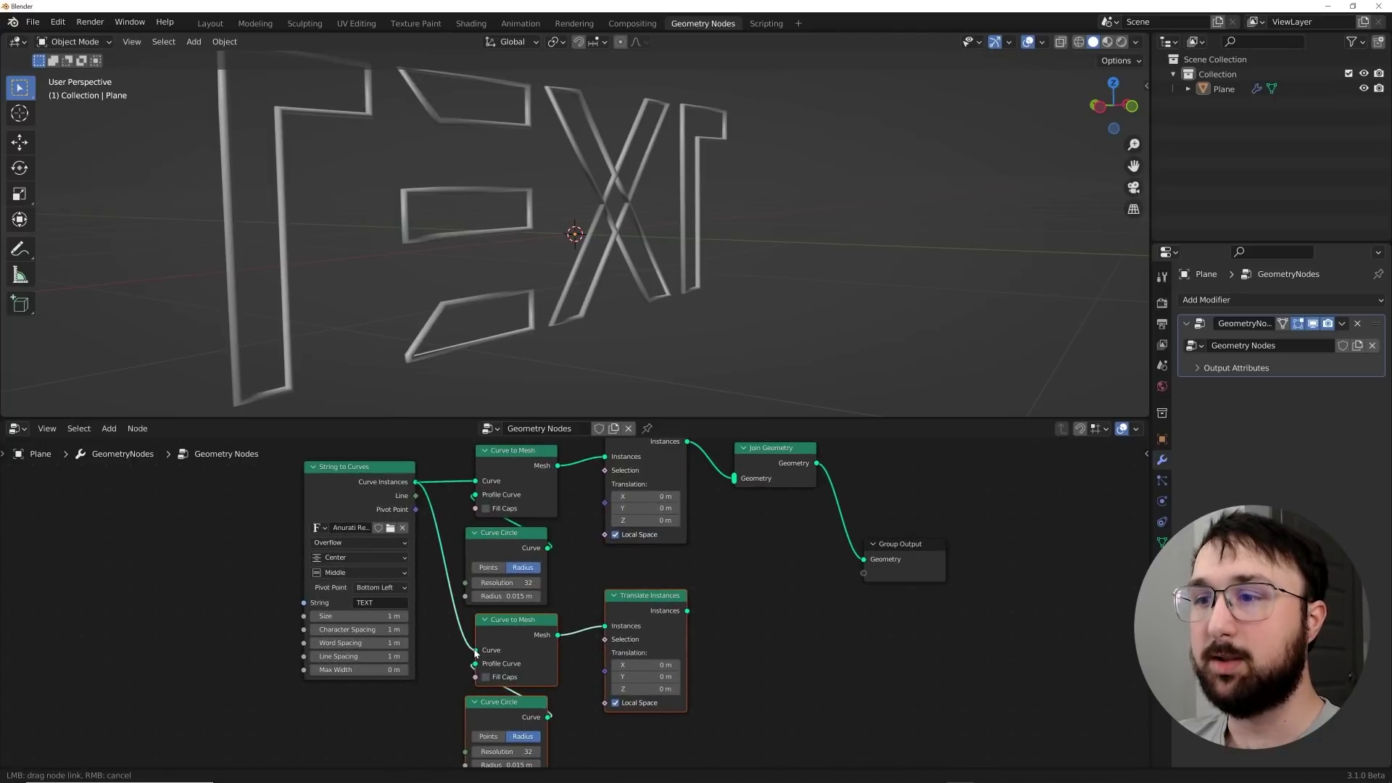
pyautogui.moveTo(683, 613); pyautogui.dragTo(618, 647, button='middle')
pyautogui.moveTo(621, 645); pyautogui.dragTo(667, 513)
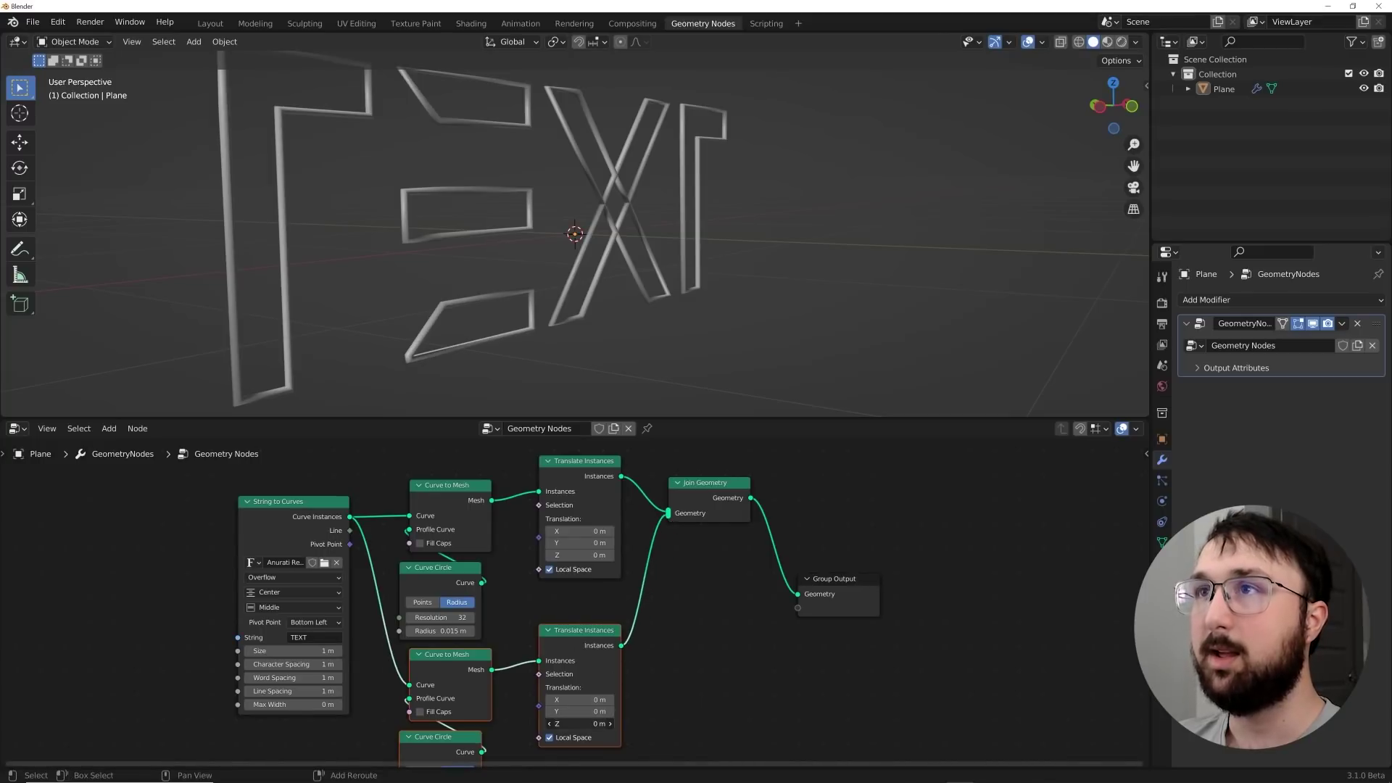
# Set the duplicated Translate Instances Z translation to 0.03 m and the duplicated Curve Circle's radius to 0.005 m.
pyautogui.moveTo(583, 722); pyautogui.dragTo(594, 722)
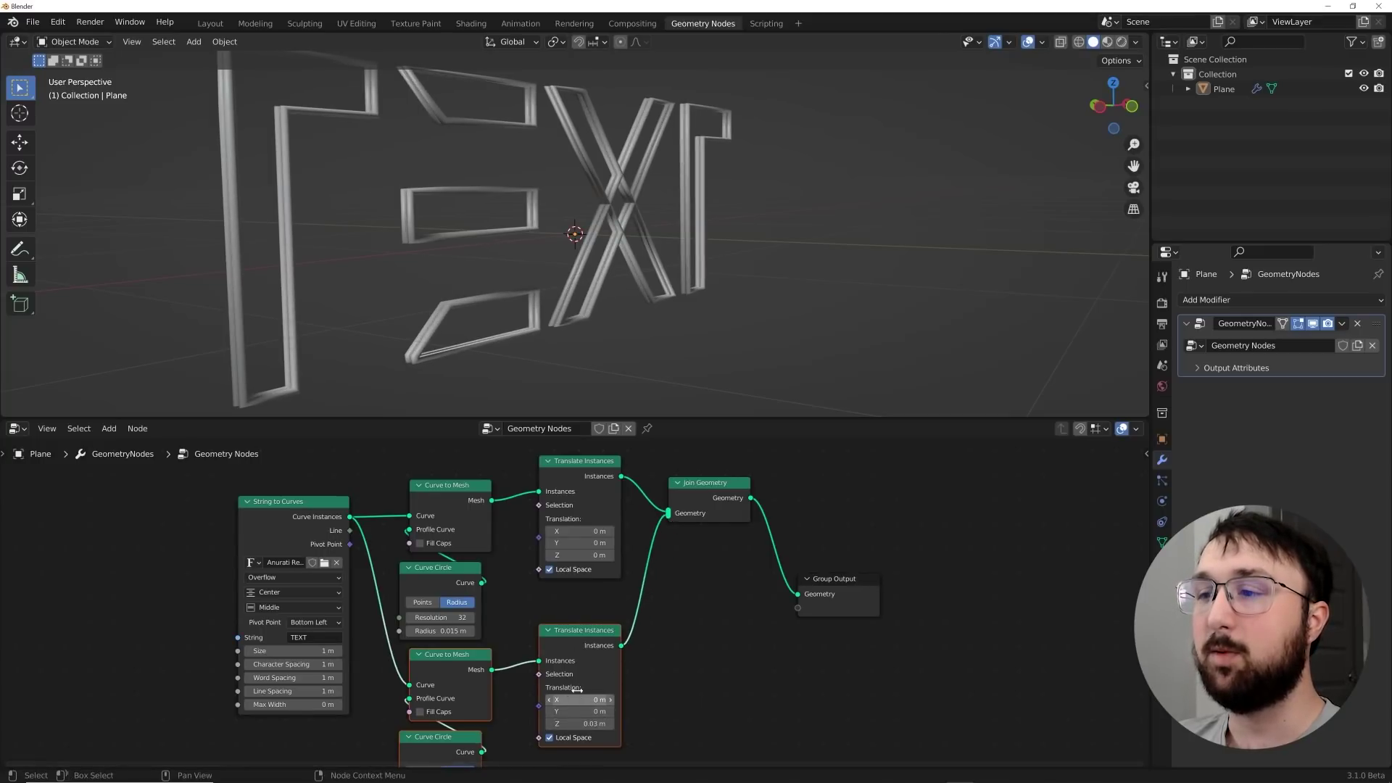
pyautogui.moveTo(567, 693); pyautogui.dragTo(618, 609, button='middle')
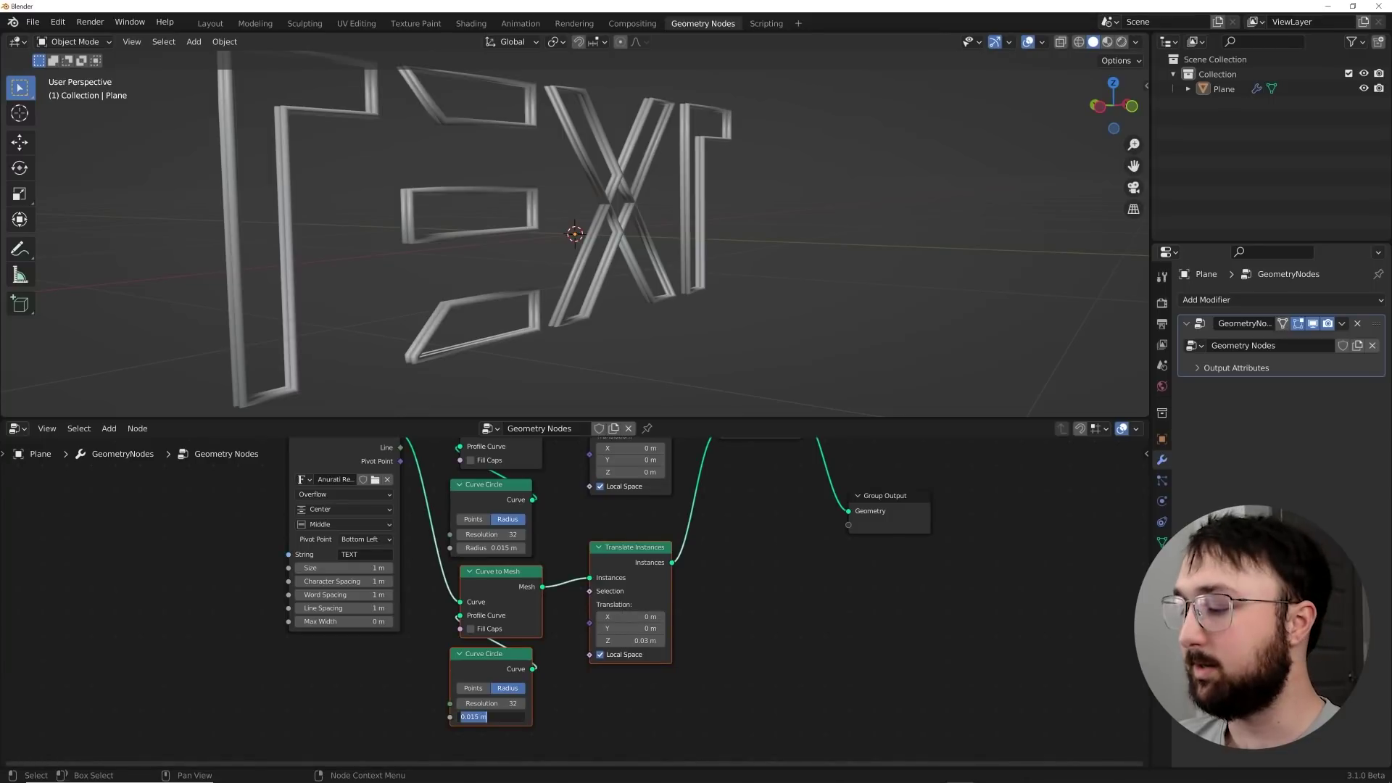
pyautogui.press('Return')
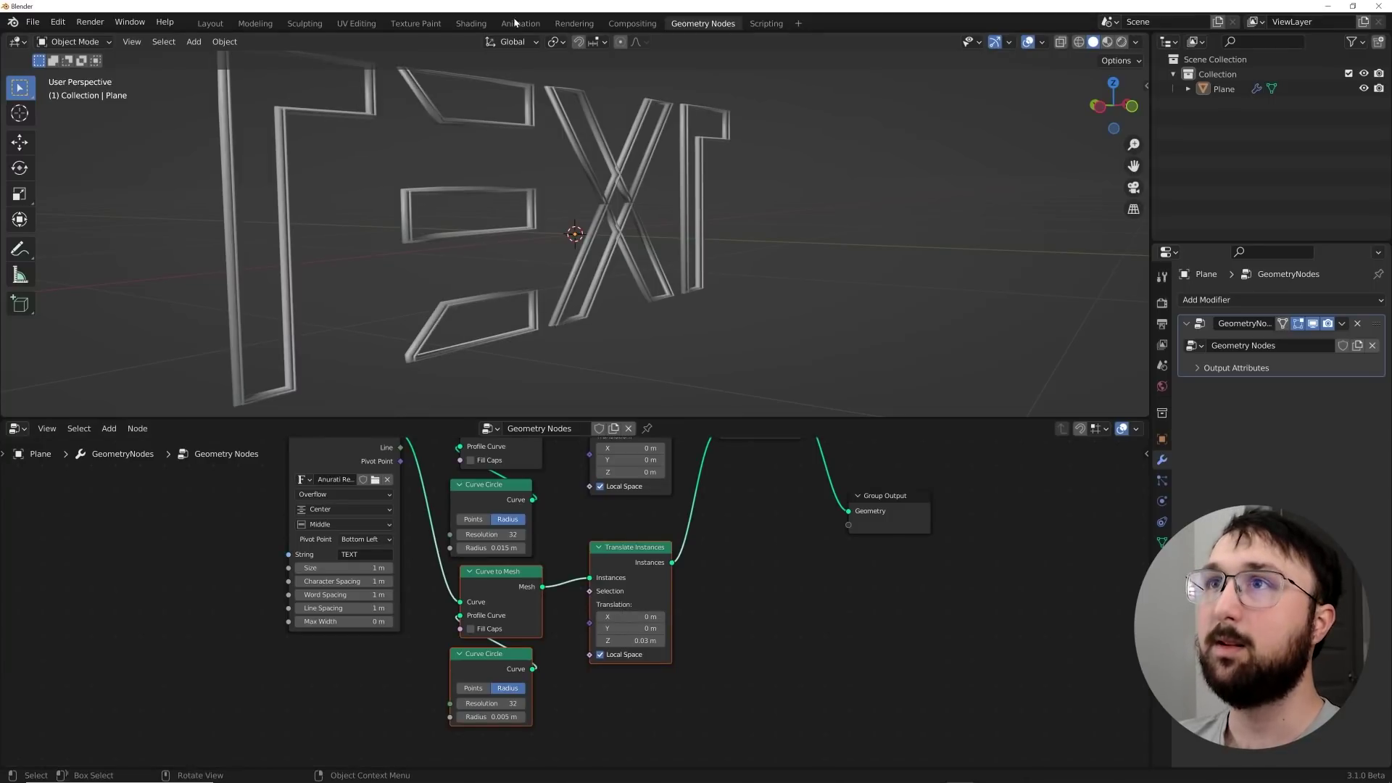
pyautogui.moveTo(518, 174); pyautogui.dragTo(422, 192, button='middle')
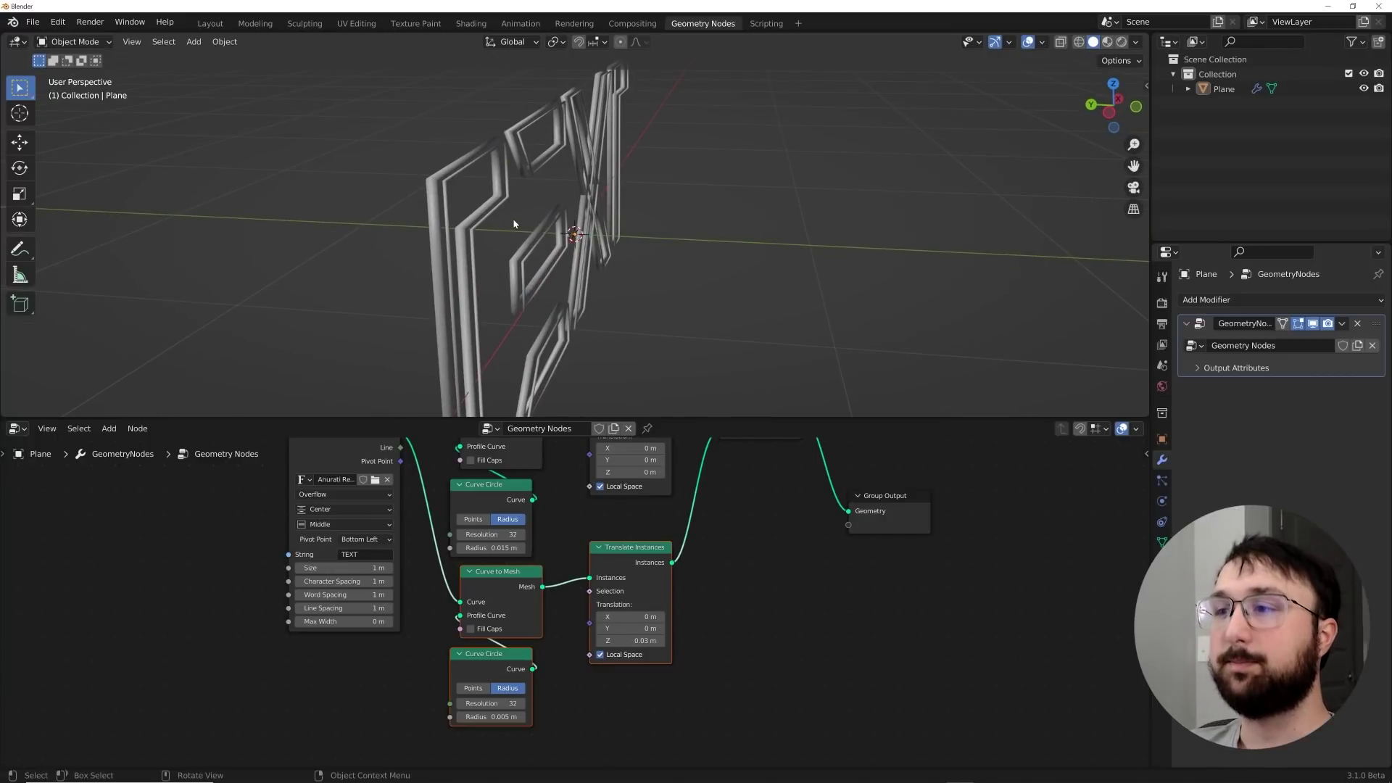
pyautogui.moveTo(514, 224); pyautogui.dragTo(628, 211, button='middle')
pyautogui.scroll(-2, 573, 602)
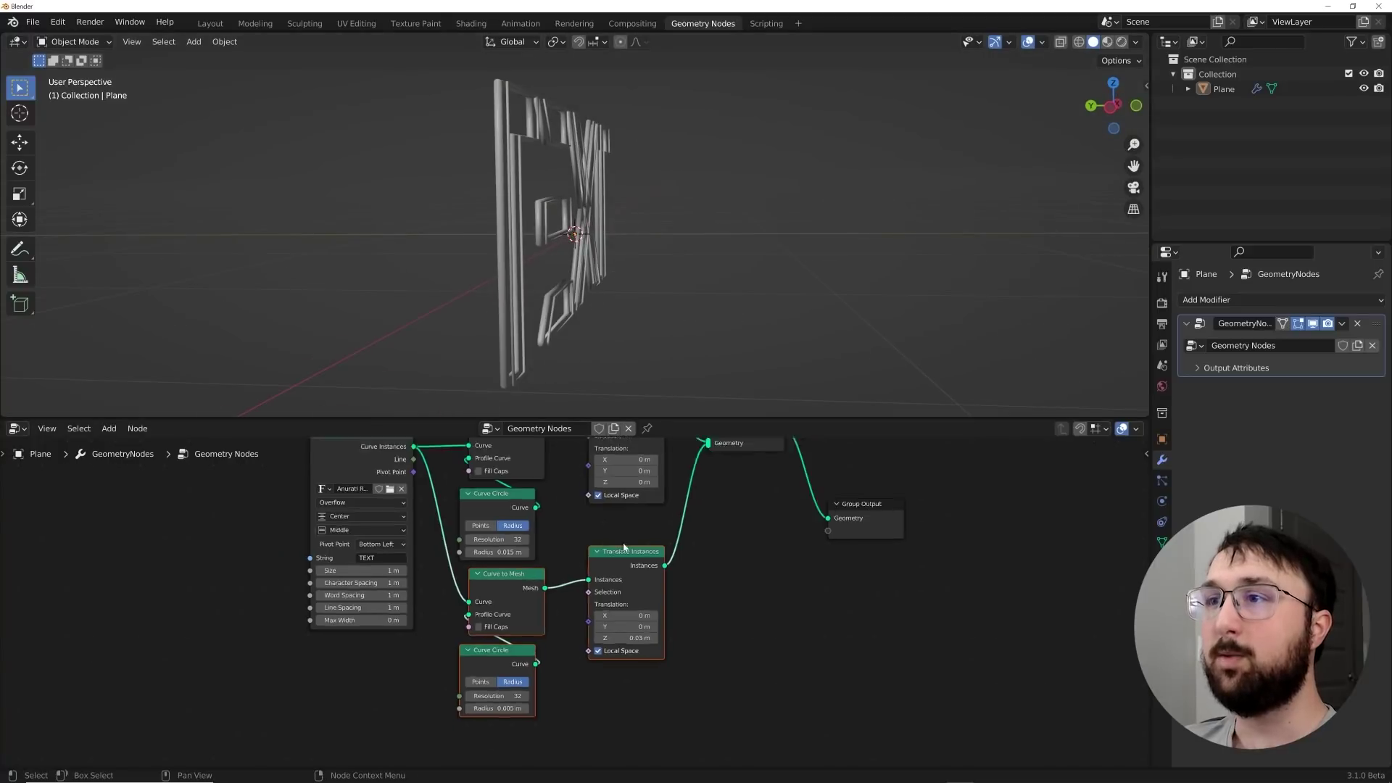
# Move the String to Curves node up and away from the two Curve to Mesh nodes to free up space.
pyautogui.moveTo(613, 508); pyautogui.dragTo(606, 575, button='middle')
pyautogui.scroll(2, 470, 523)
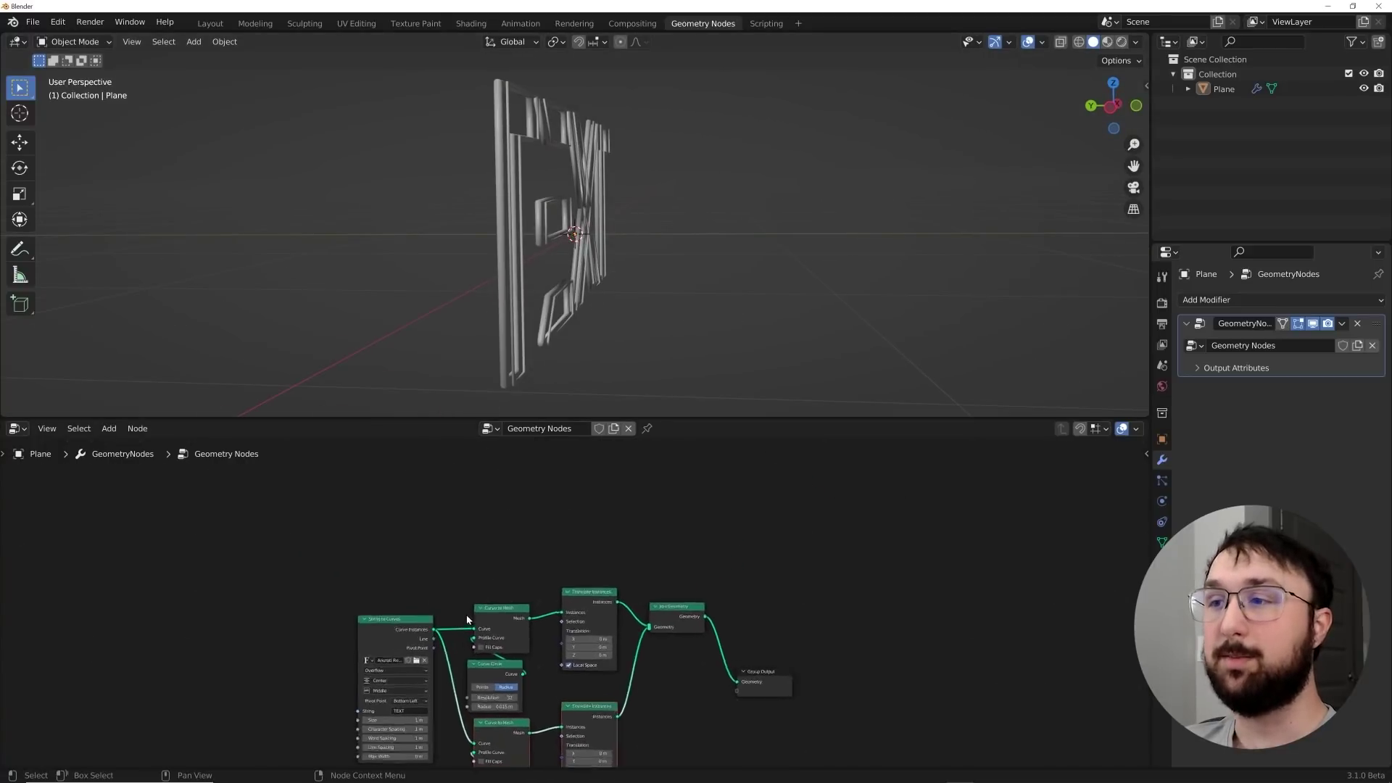
pyautogui.moveTo(392, 626); pyautogui.dragTo(371, 531)
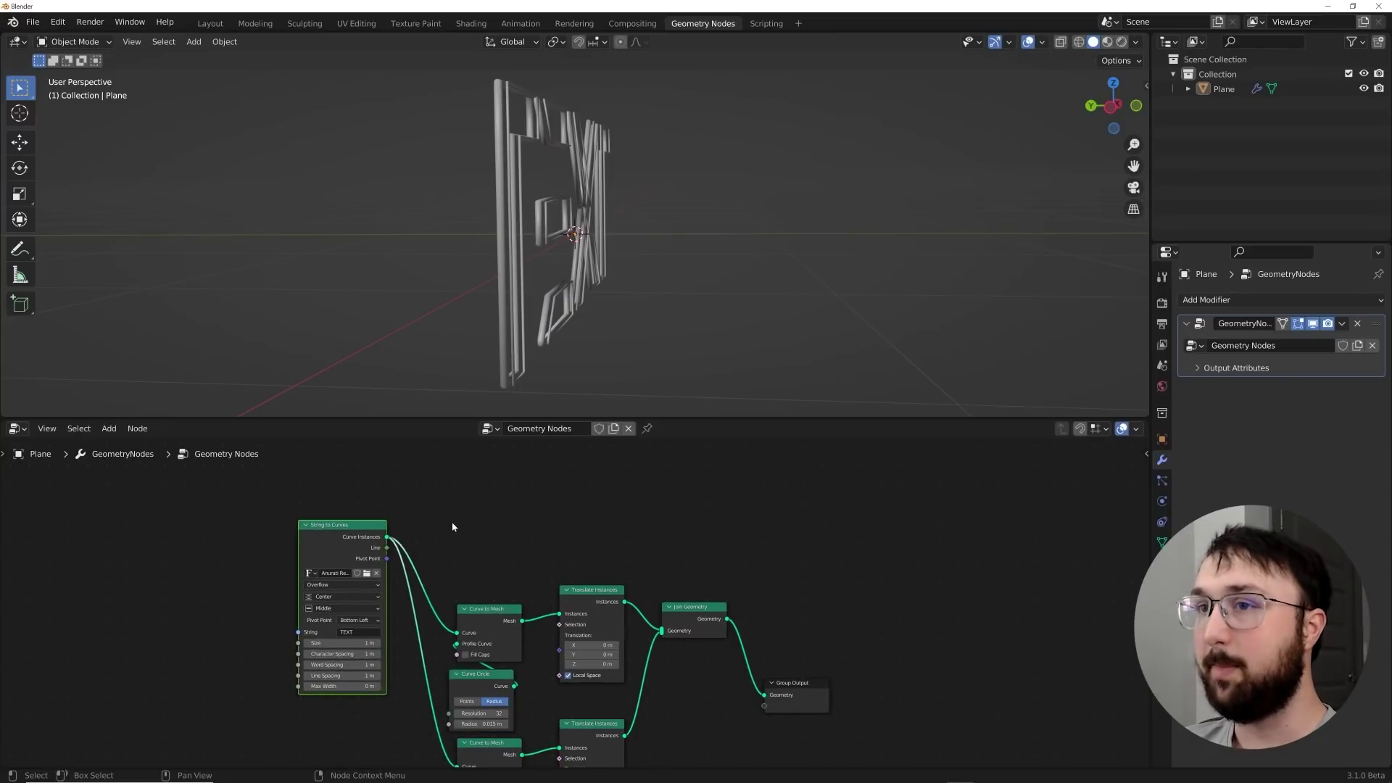
# Add a Fill Curve node above the Curve to Mesh branches, beside the String to Curves node.
pyautogui.hotkey('shift', 'a')
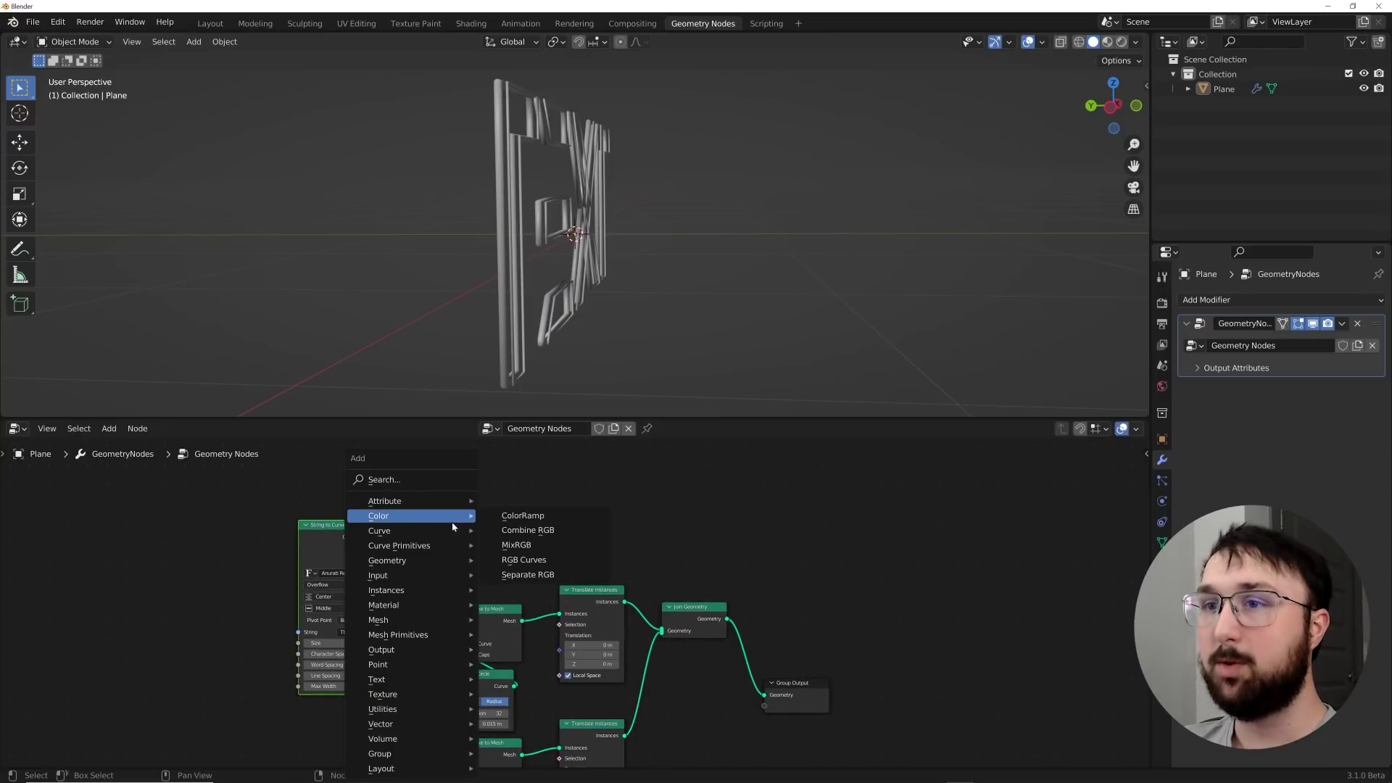
pyautogui.click(407, 480)
pyautogui.write('fil')
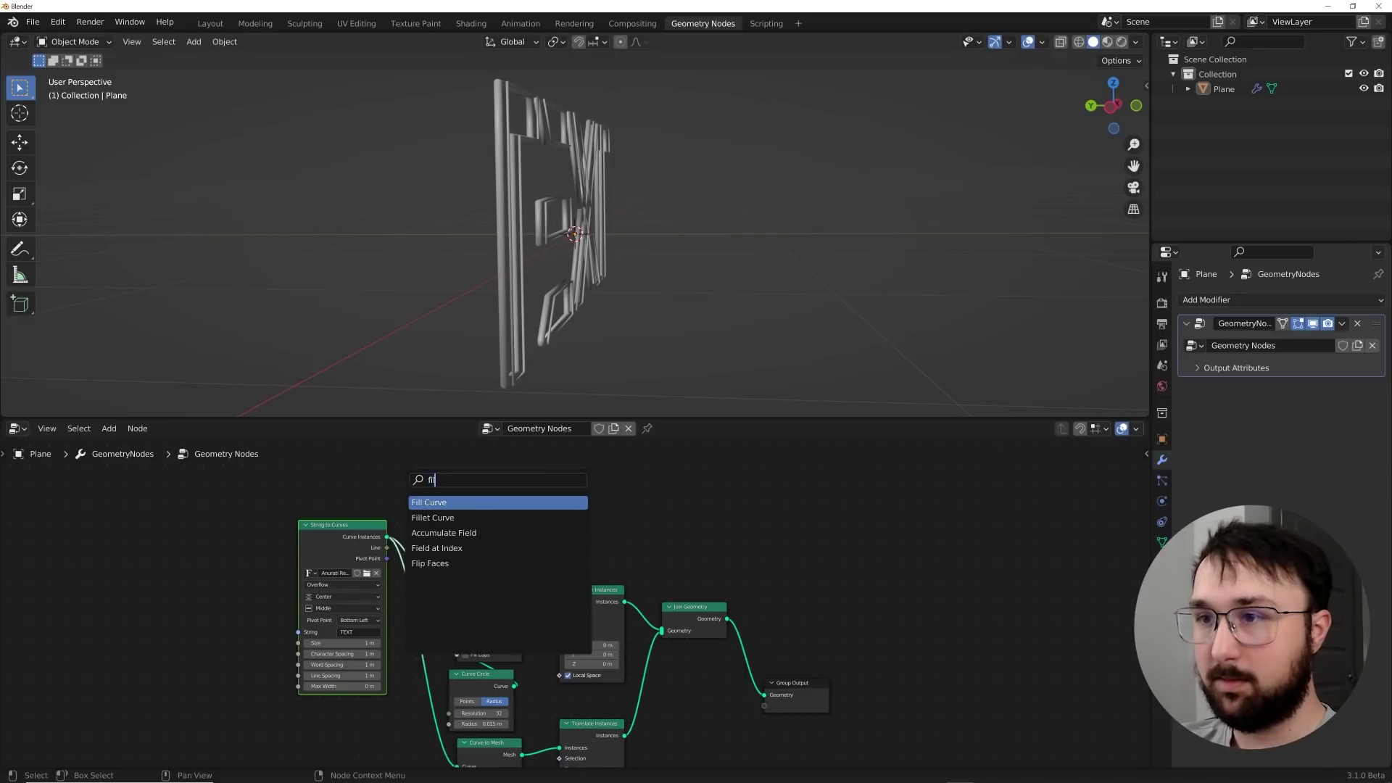
pyautogui.write('l')
pyautogui.press('Return')
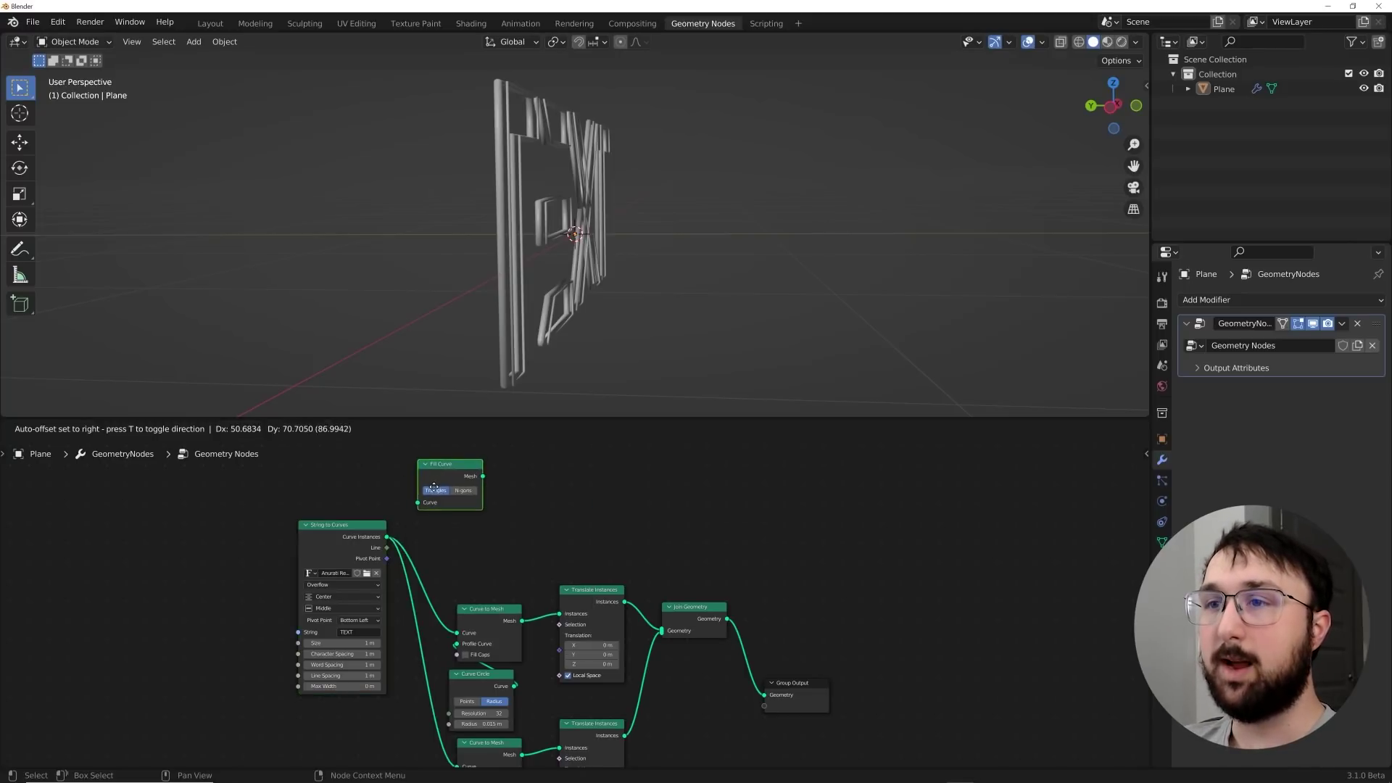
pyautogui.scroll(2, 390, 540)
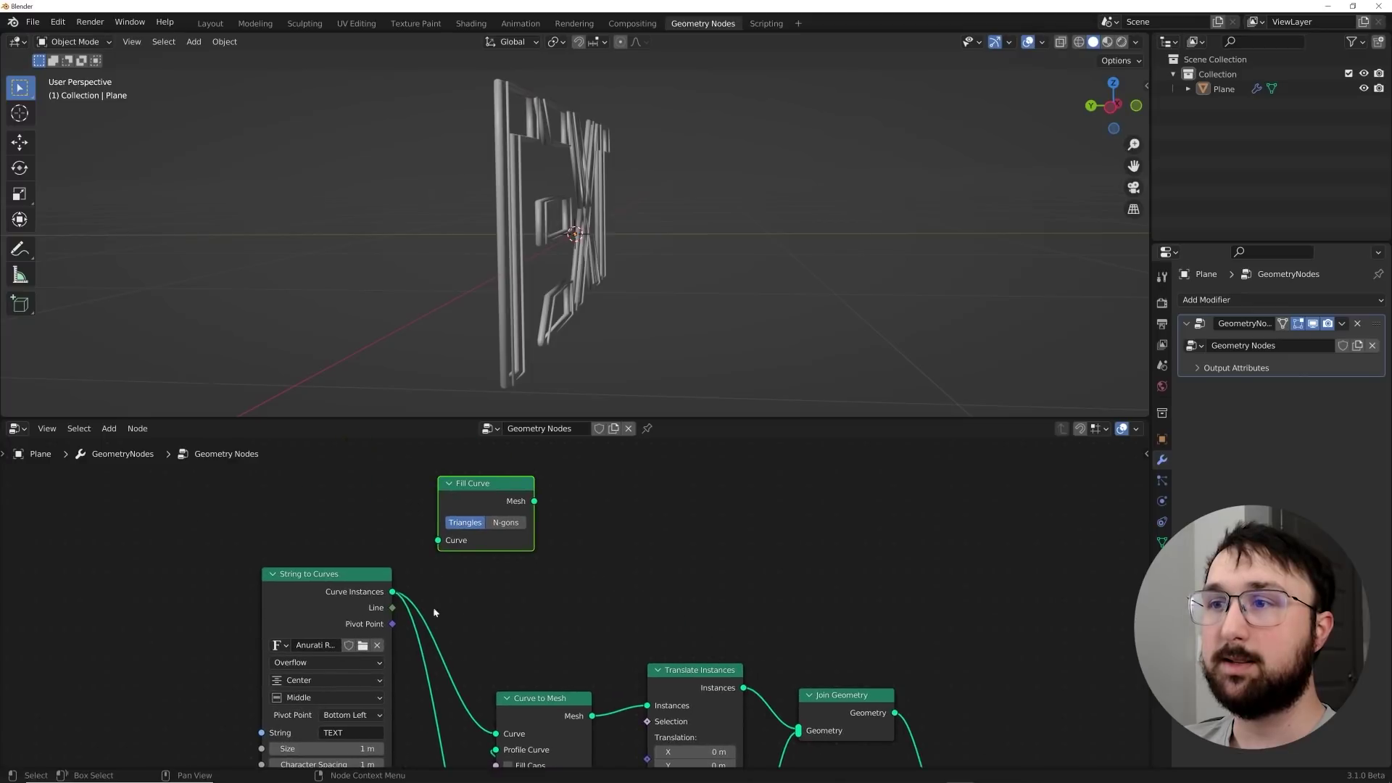
# Connect Curve Instances to the Fill Curve node and its Mesh output to Join Geometry.
pyautogui.moveTo(392, 592); pyautogui.dragTo(438, 541)
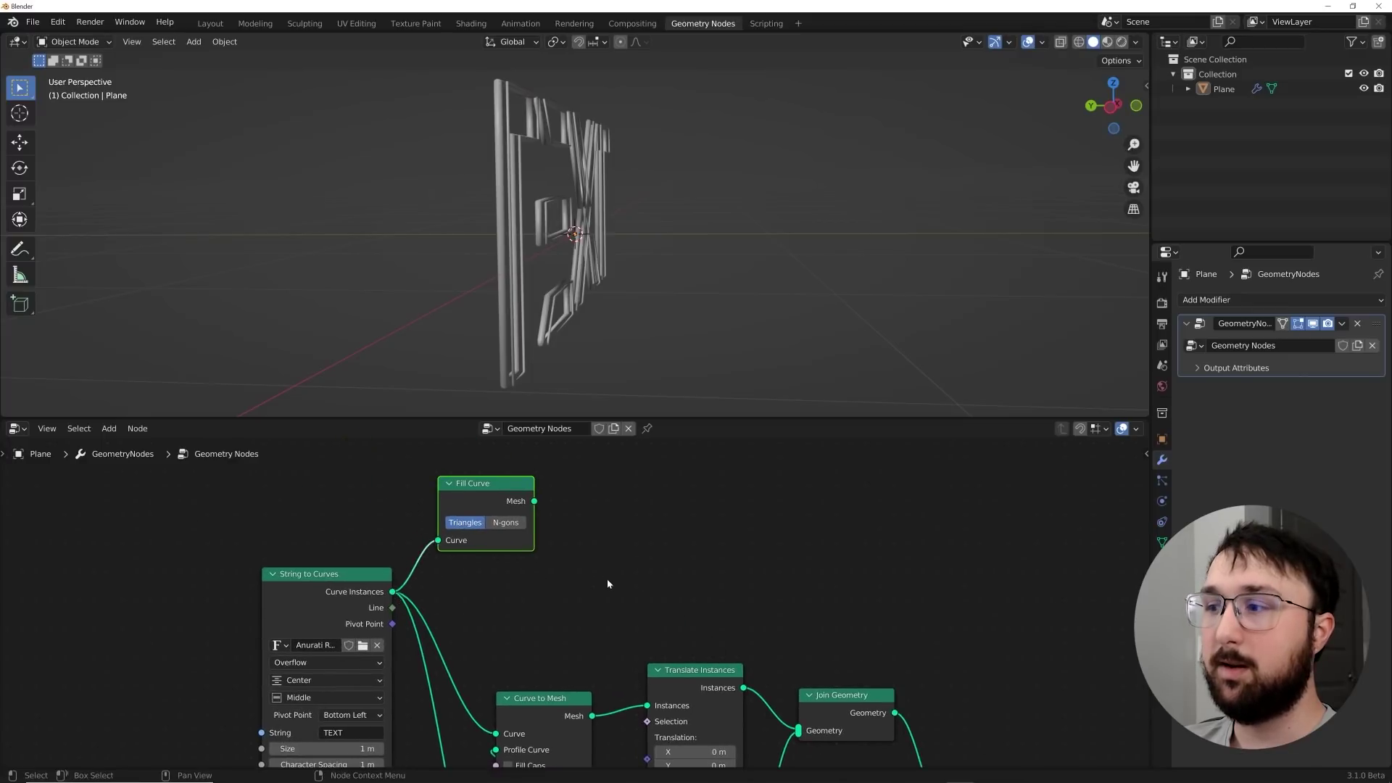
pyautogui.moveTo(554, 509); pyautogui.dragTo(526, 465, button='middle')
pyautogui.moveTo(506, 458); pyautogui.dragTo(769, 687)
pyautogui.moveTo(605, 295); pyautogui.dragTo(524, 291, button='middle')
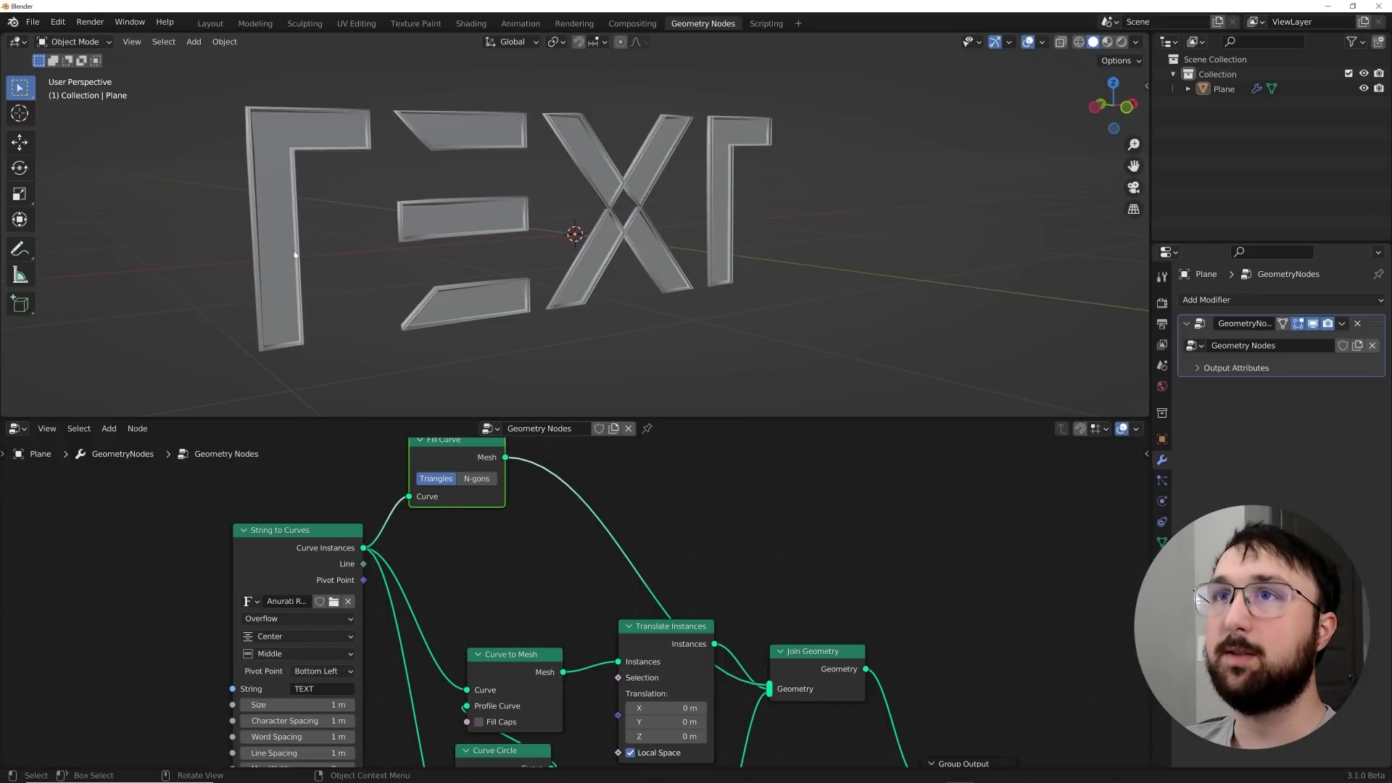
pyautogui.scroll(-3, 506, 582)
pyautogui.hotkey('shift', 'a')
pyautogui.click(621, 464)
pyautogui.press('Escape')
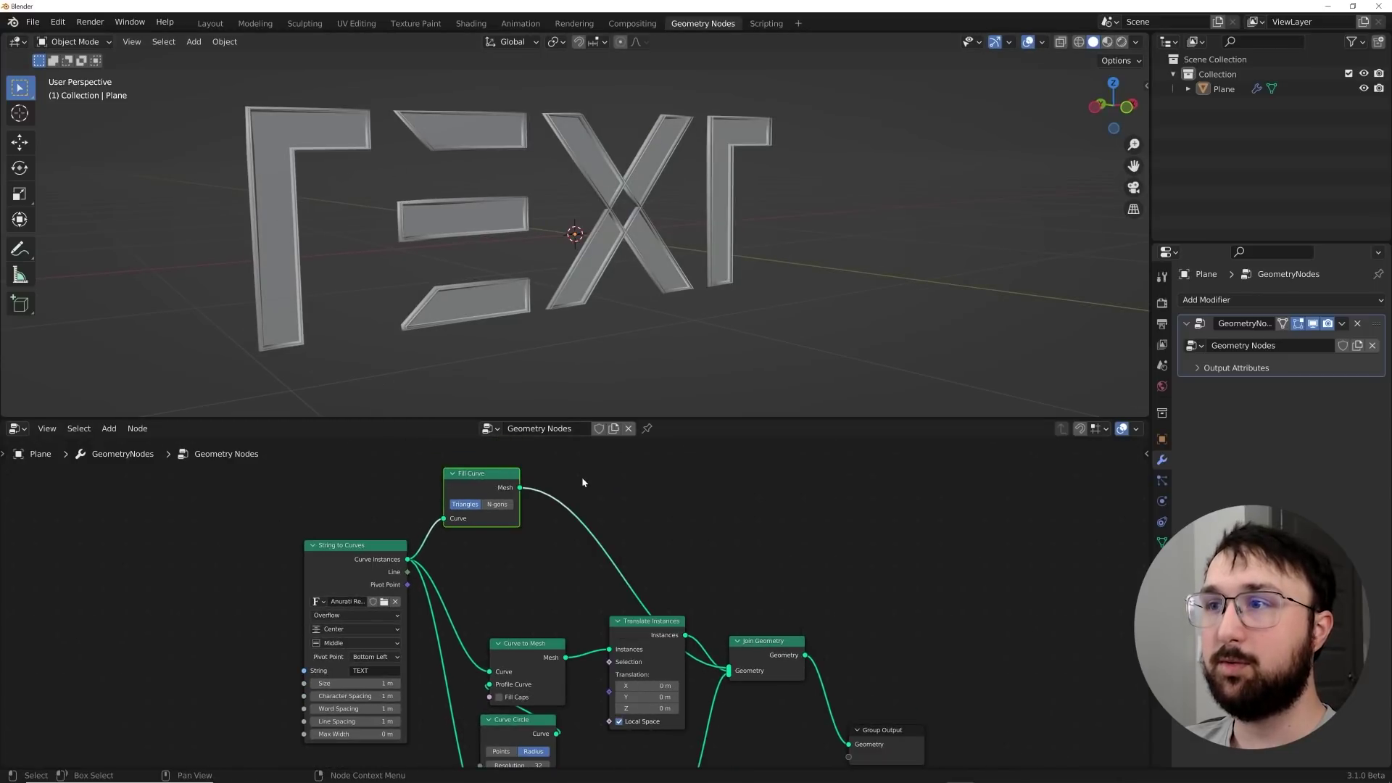
pyautogui.hotkey('shift', 'a')
pyautogui.press('Escape')
# Duplicate the Translate Instances node and insert the copy between Fill Curve and Join Geometry.
pyautogui.click(674, 628)
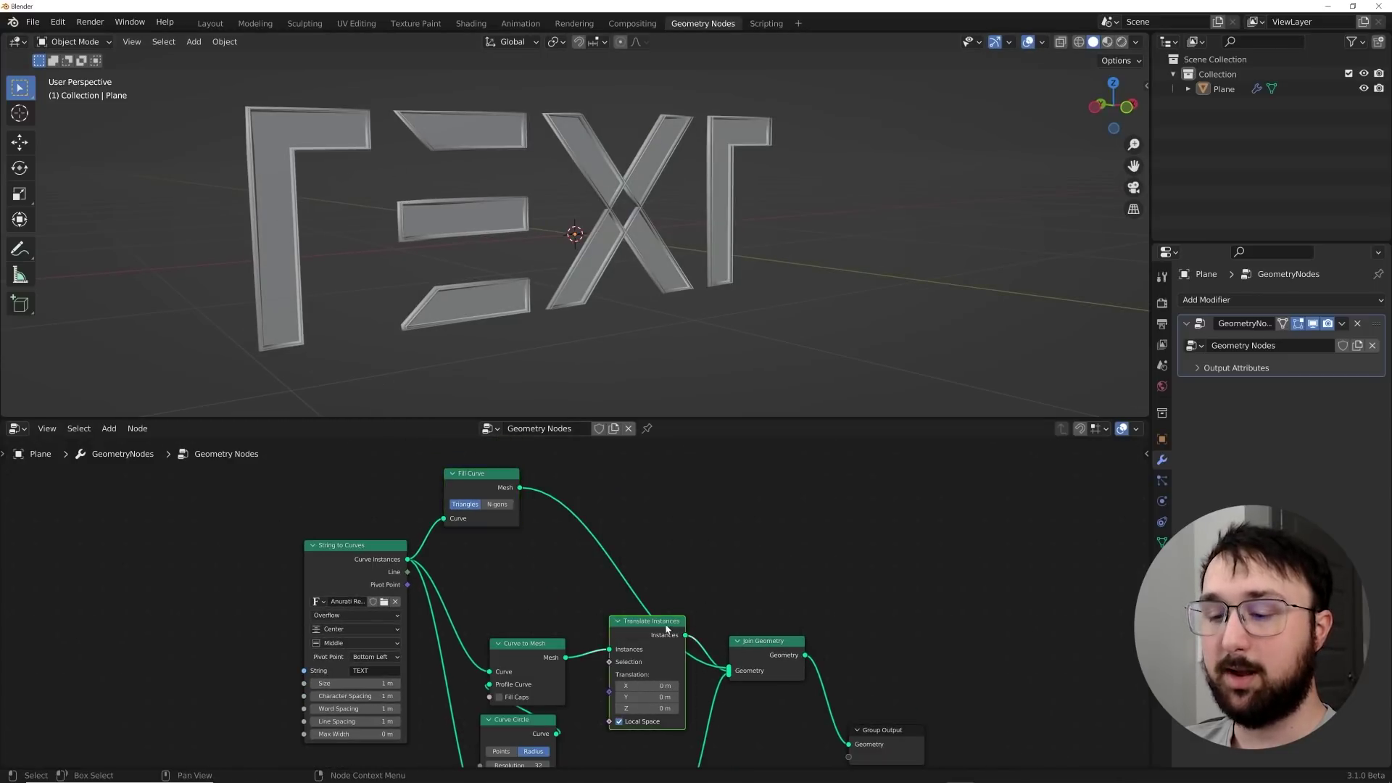
pyautogui.hotkey('shift', 'd')
pyautogui.click(652, 460)
# Insert an Extrude Mesh node between the Fill Curve branch's Translate Instances node and Join Geometry.
pyautogui.hotkey('shift', 'a')
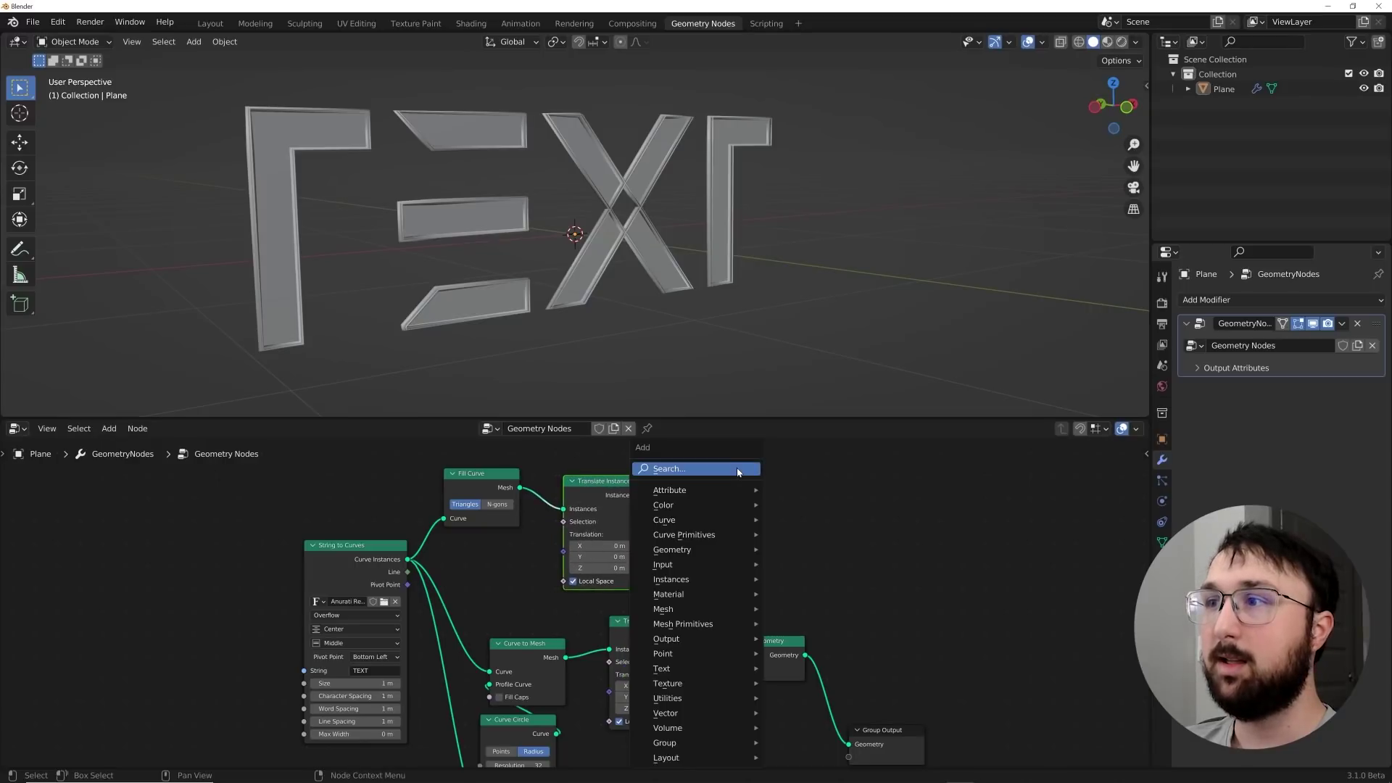
pyautogui.click(747, 470)
pyautogui.write('ext')
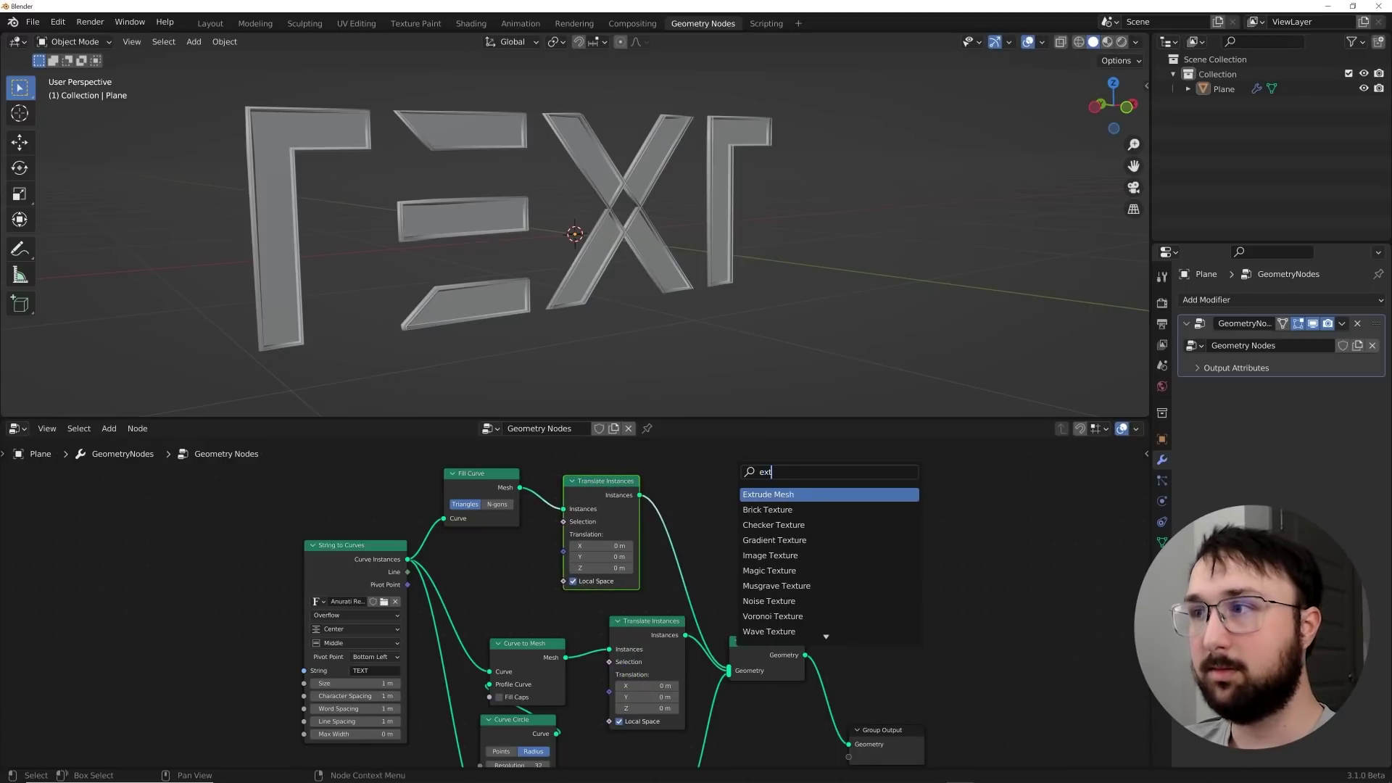
pyautogui.press('Return')
pyautogui.click(706, 489)
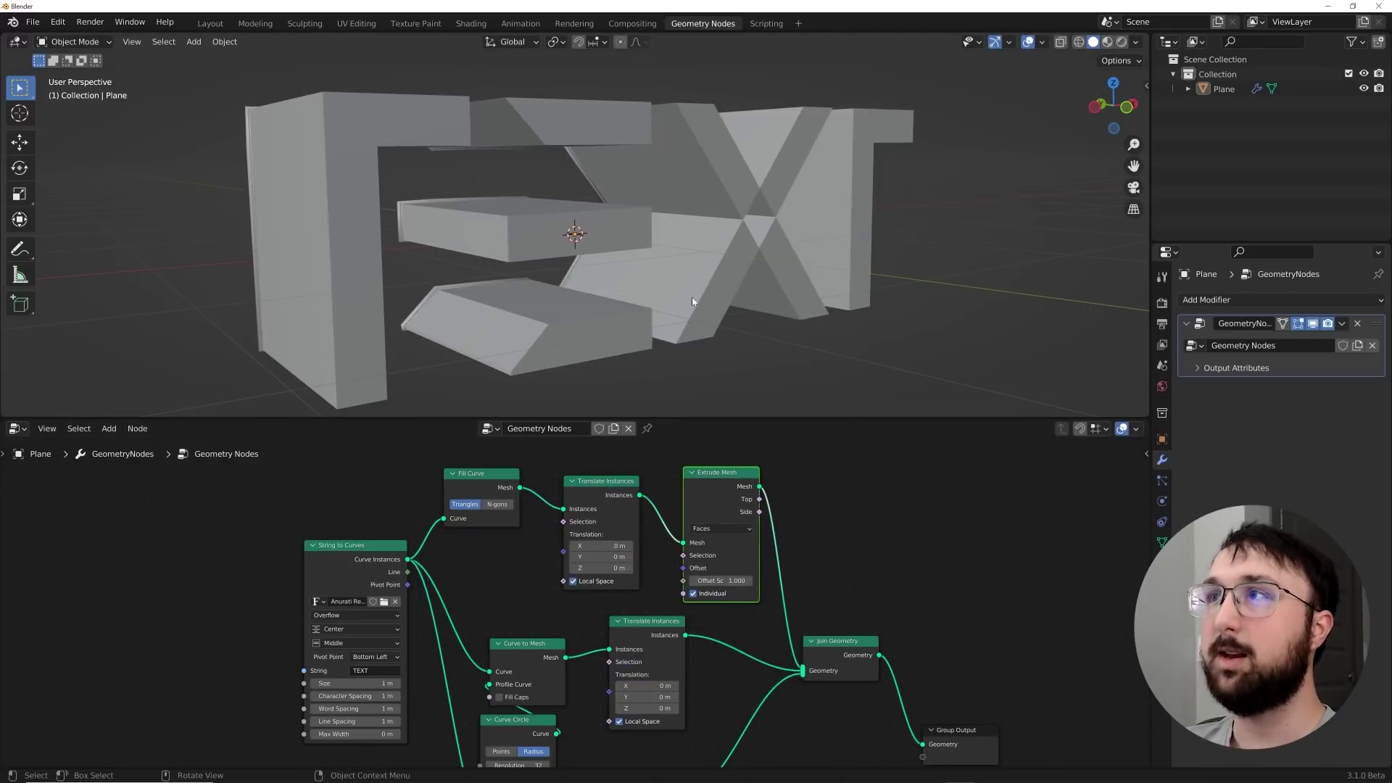
# Set the Extrude Mesh node's offset scale to 2.800.
pyautogui.moveTo(907, 312); pyautogui.dragTo(754, 308, button='middle')
pyautogui.moveTo(737, 580); pyautogui.dragTo(771, 580)
pyautogui.scroll(-5, 676, 385)
pyautogui.moveTo(792, 307); pyautogui.dragTo(797, 355, button='middle')
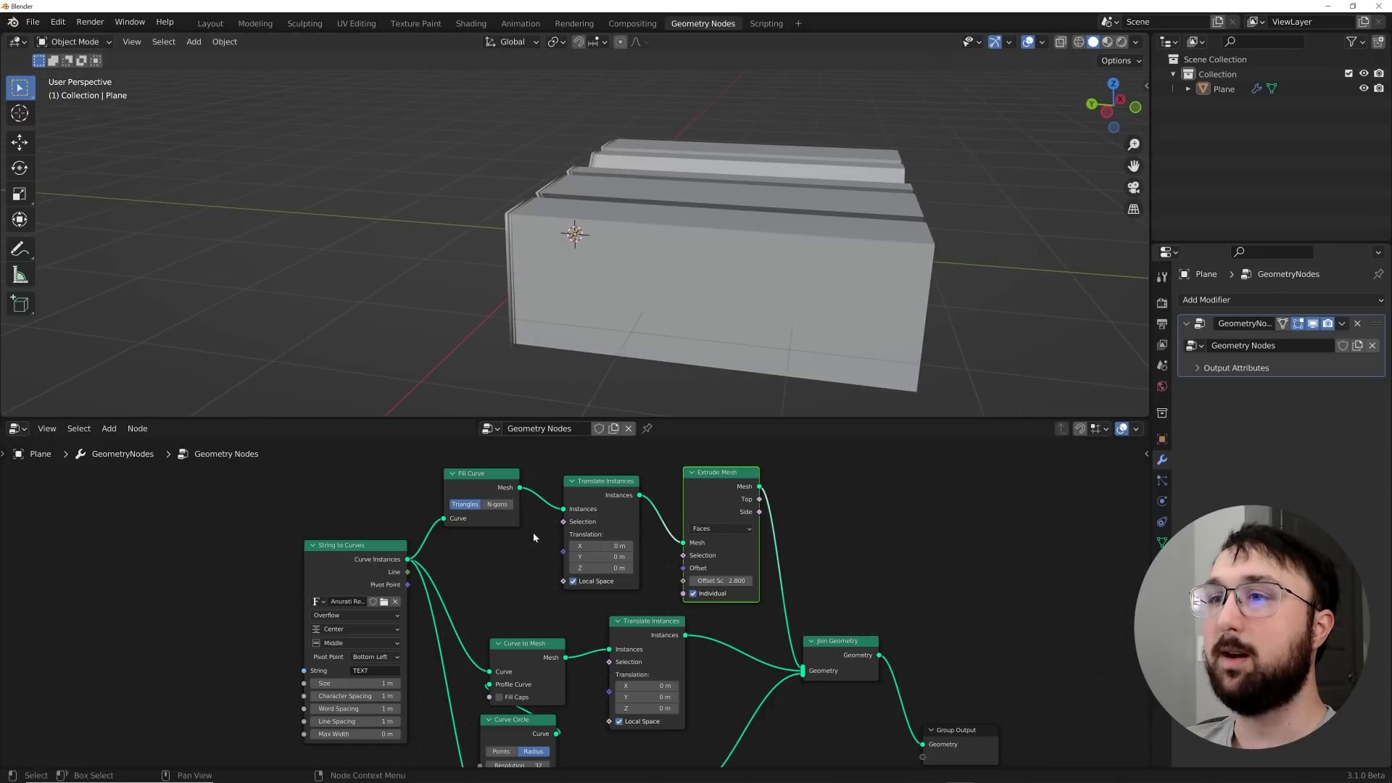
# Set the Z translation of the Translate Instances node before Extrude Mesh to -2.8 m.
pyautogui.moveTo(594, 568)
pyautogui.mouseDown()
pyautogui.moveTo(522, 568)
pyautogui.moveTo(604, 555)
pyautogui.mouseUp()
pyautogui.moveTo(670, 368); pyautogui.dragTo(677, 313, button='middle')
pyautogui.scroll(4, 676, 312)
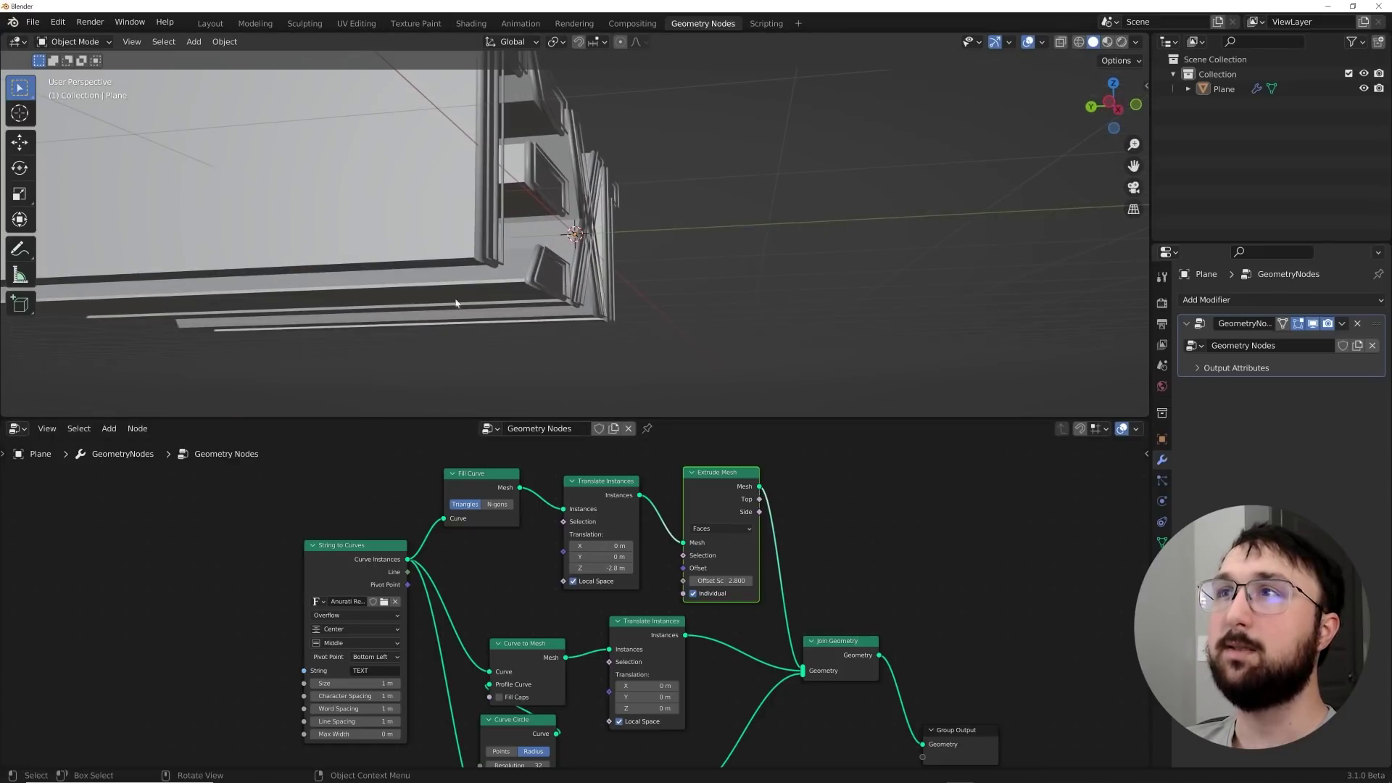
# Examine the extruded text and its outlines from the back, the side and the front.
pyautogui.moveTo(457, 305); pyautogui.dragTo(483, 263, button='middle')
pyautogui.scroll(-6, 636, 321)
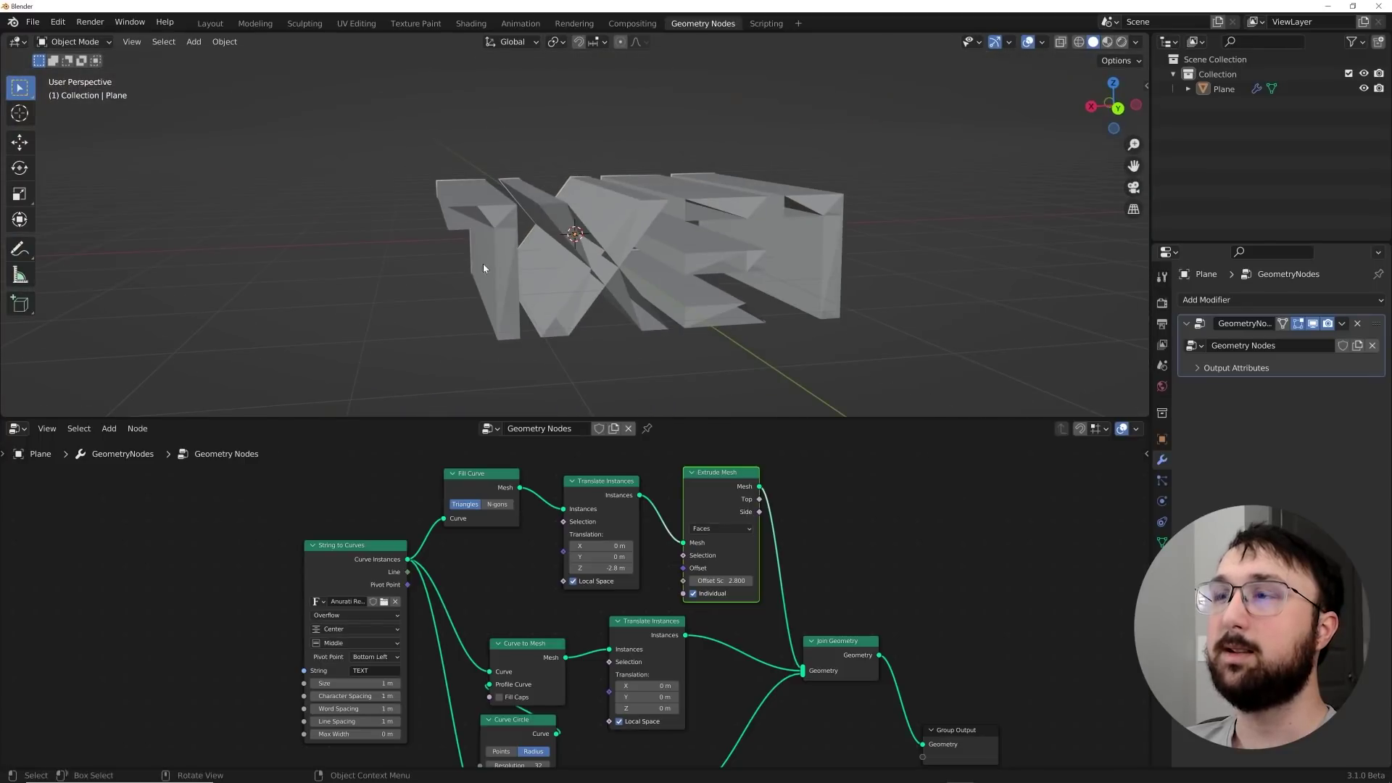
pyautogui.moveTo(843, 259); pyautogui.dragTo(660, 292, button='middle')
pyautogui.scroll(4, 618, 298)
pyautogui.scroll(2, 660, 293)
pyautogui.scroll(-7, 695, 302)
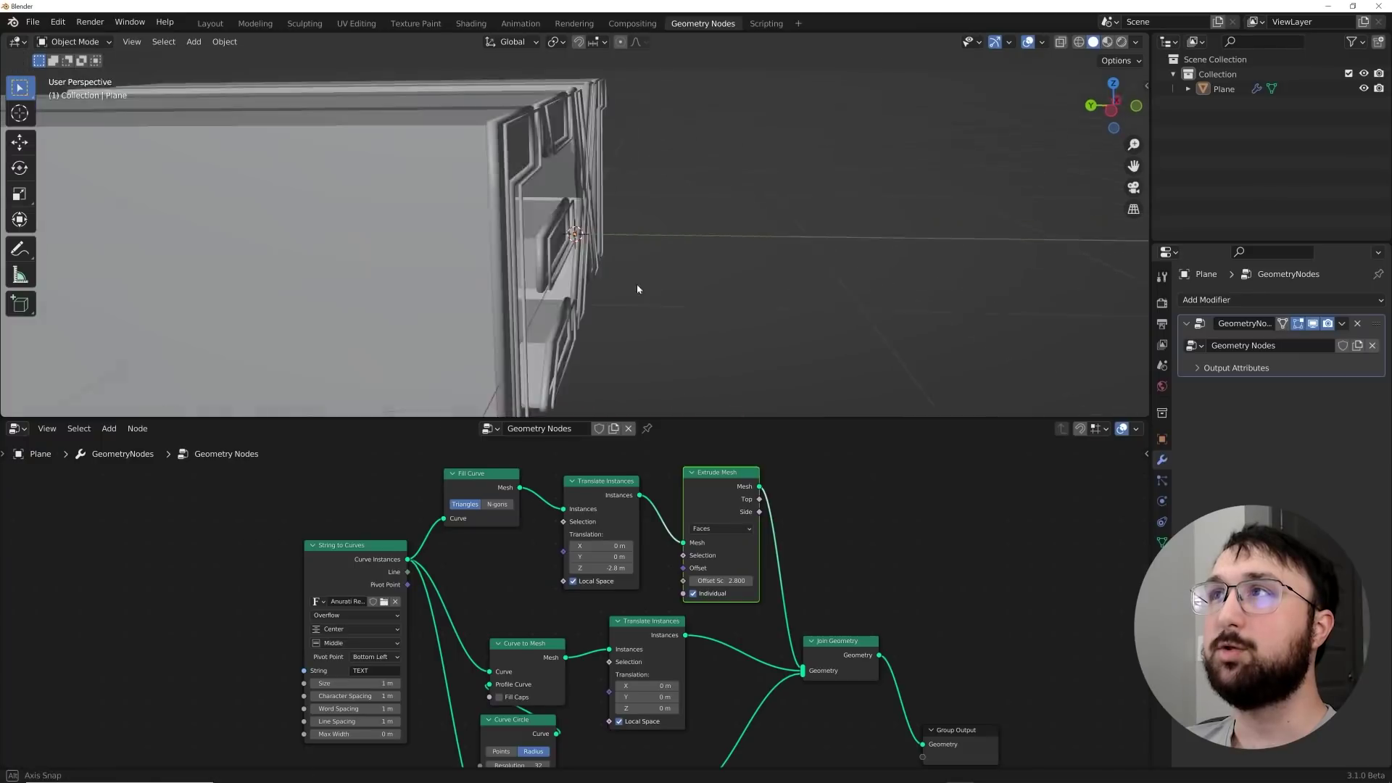
pyautogui.scroll(-3, 625, 287)
pyautogui.scroll(7, 629, 301)
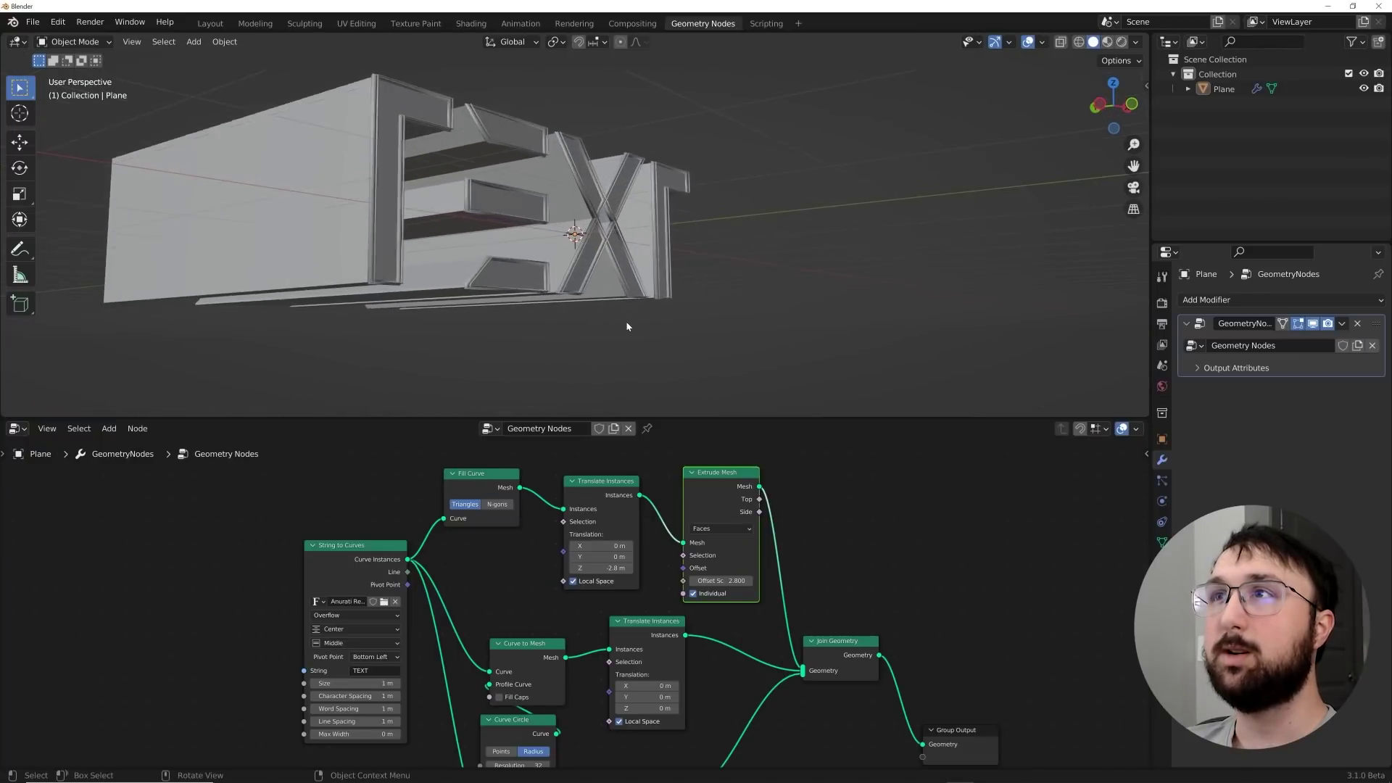
pyautogui.scroll(-3, 634, 311)
pyautogui.moveTo(637, 320); pyautogui.dragTo(645, 285, button='middle')
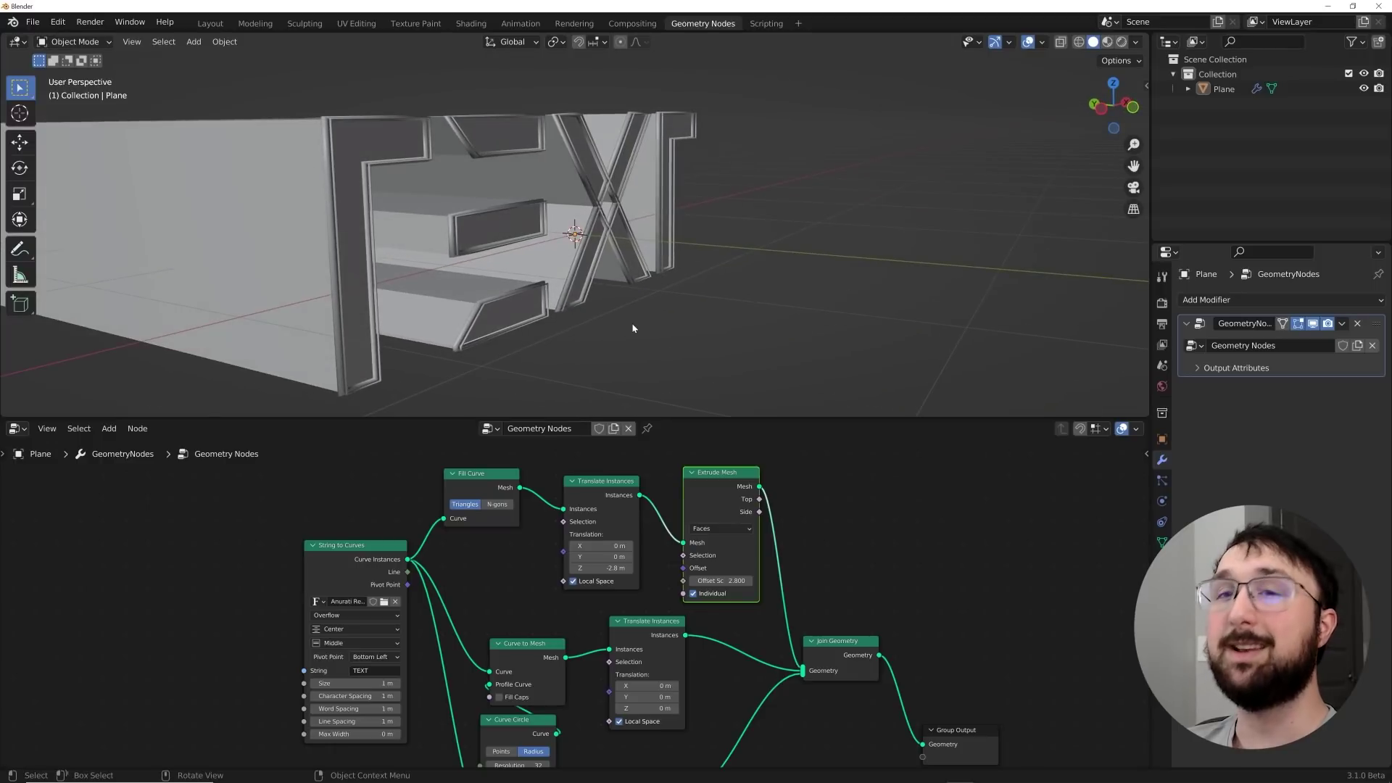
pyautogui.keyDown('shift'); pyautogui.moveTo(637, 326); pyautogui.dragTo(736, 330, button='middle'); pyautogui.keyUp('shift')
pyautogui.moveTo(736, 291)
pyautogui.mouseDown(button='middle')
pyautogui.moveTo(749, 282)
pyautogui.moveTo(739, 299)
pyautogui.mouseUp(button='middle')
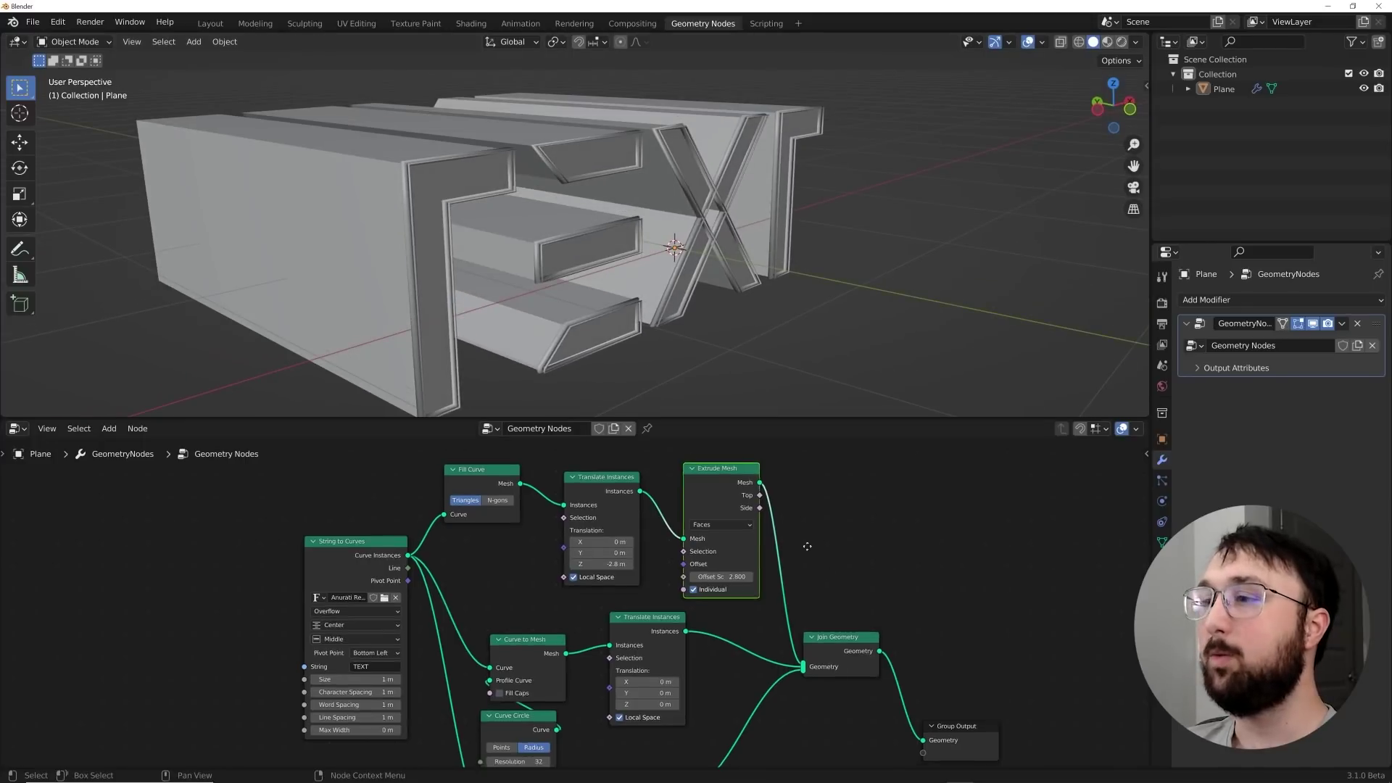
# Move the Join Geometry and Group Output nodes together farther away from the three branches to make room.
pyautogui.scroll(-2, 655, 585)
pyautogui.moveTo(824, 581); pyautogui.dragTo(663, 708)
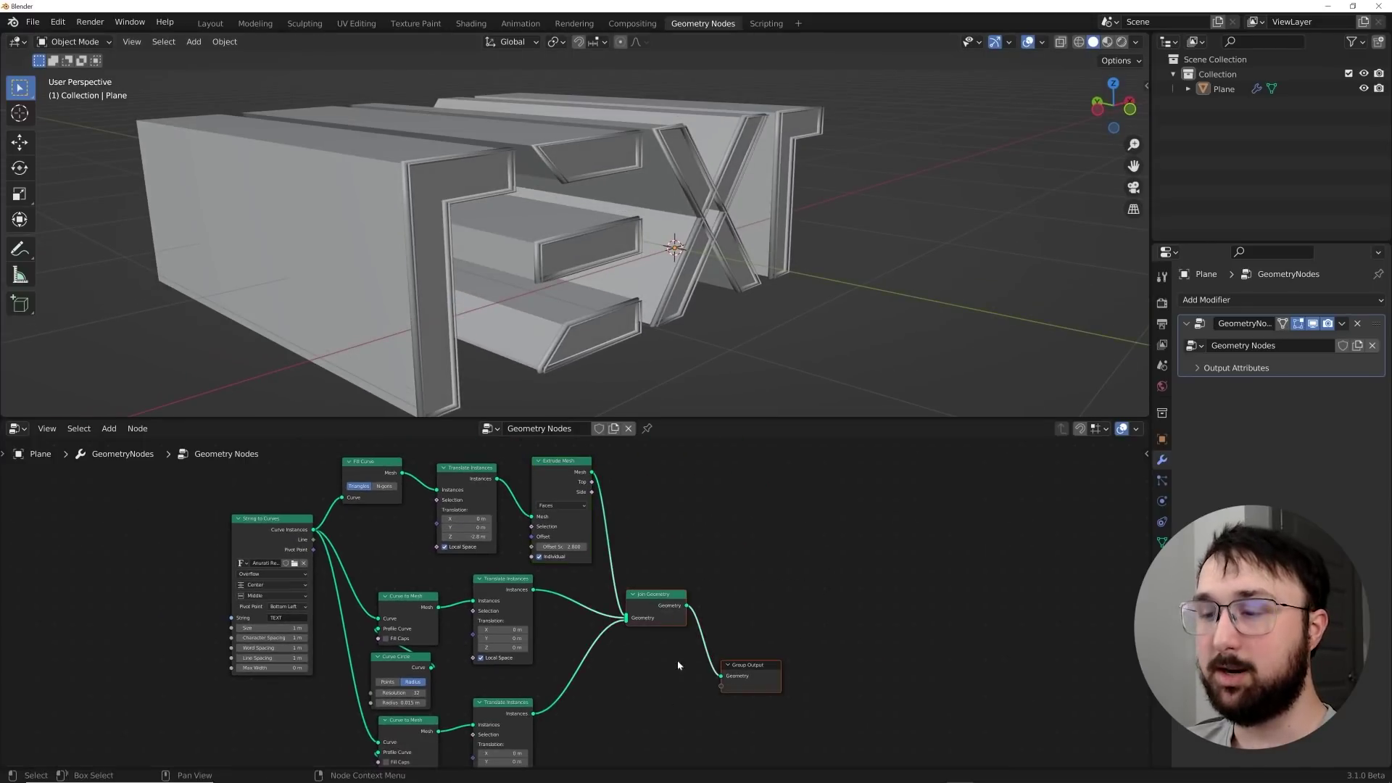
pyautogui.press('g')
pyautogui.click(887, 550)
pyautogui.scroll(3, 815, 516)
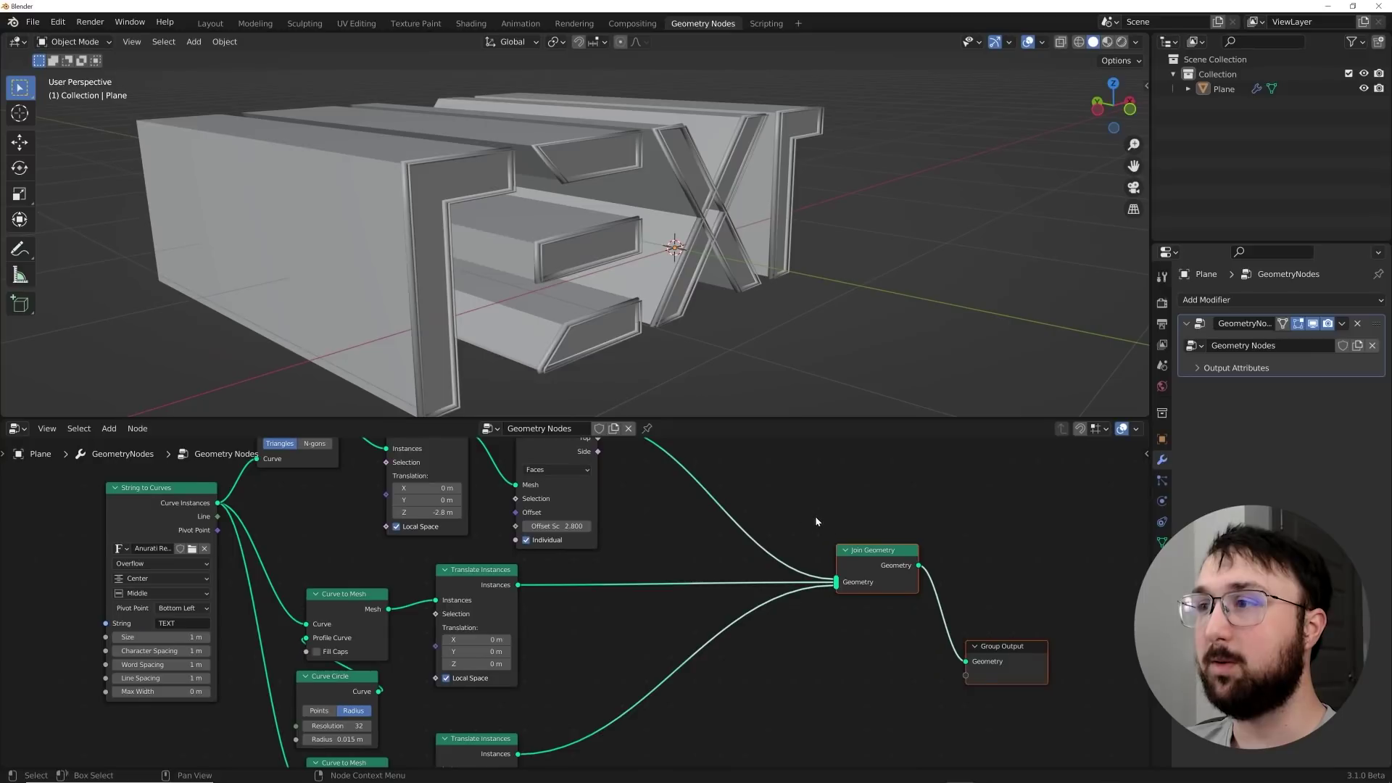
# Insert a Set Material node between Extrude Mesh and Join Geometry.
pyautogui.hotkey('shift', 'a')
pyautogui.click(730, 481)
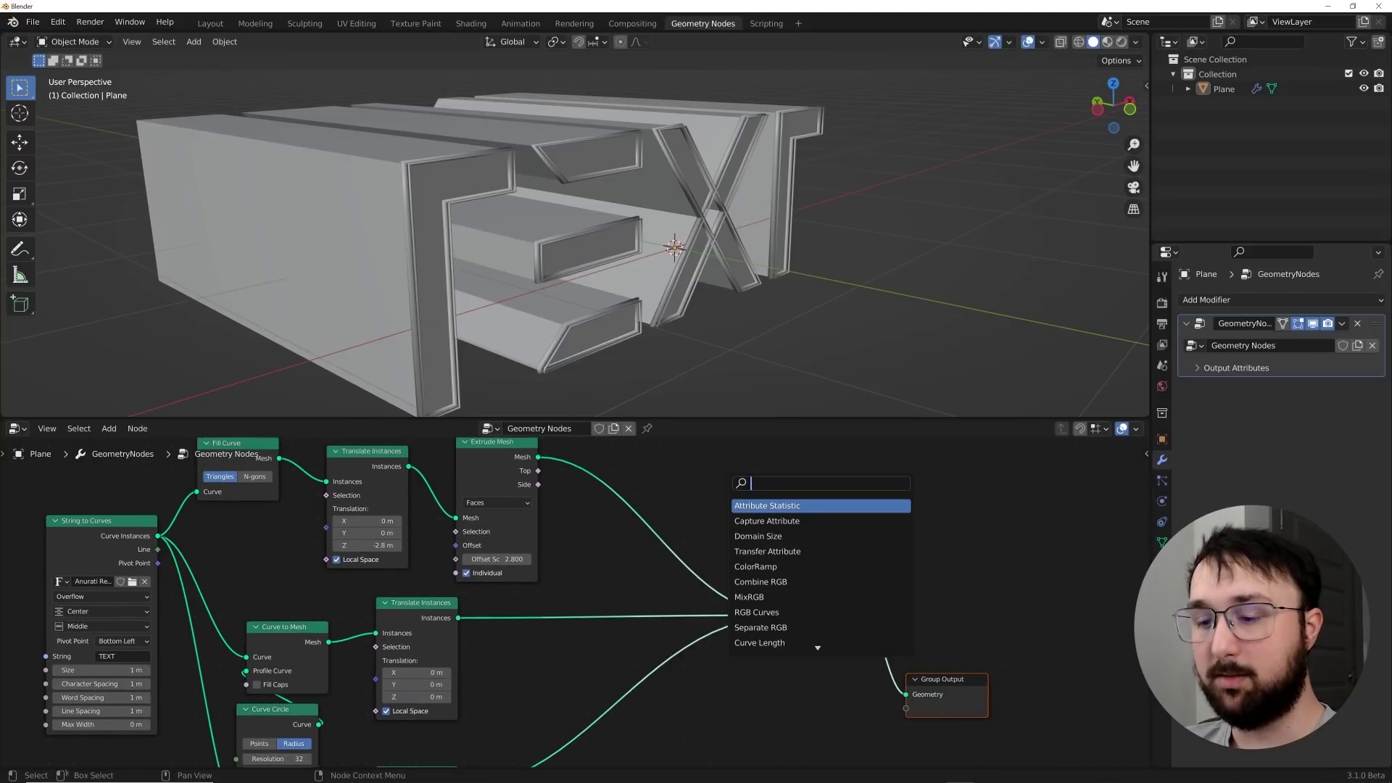
pyautogui.write('set m')
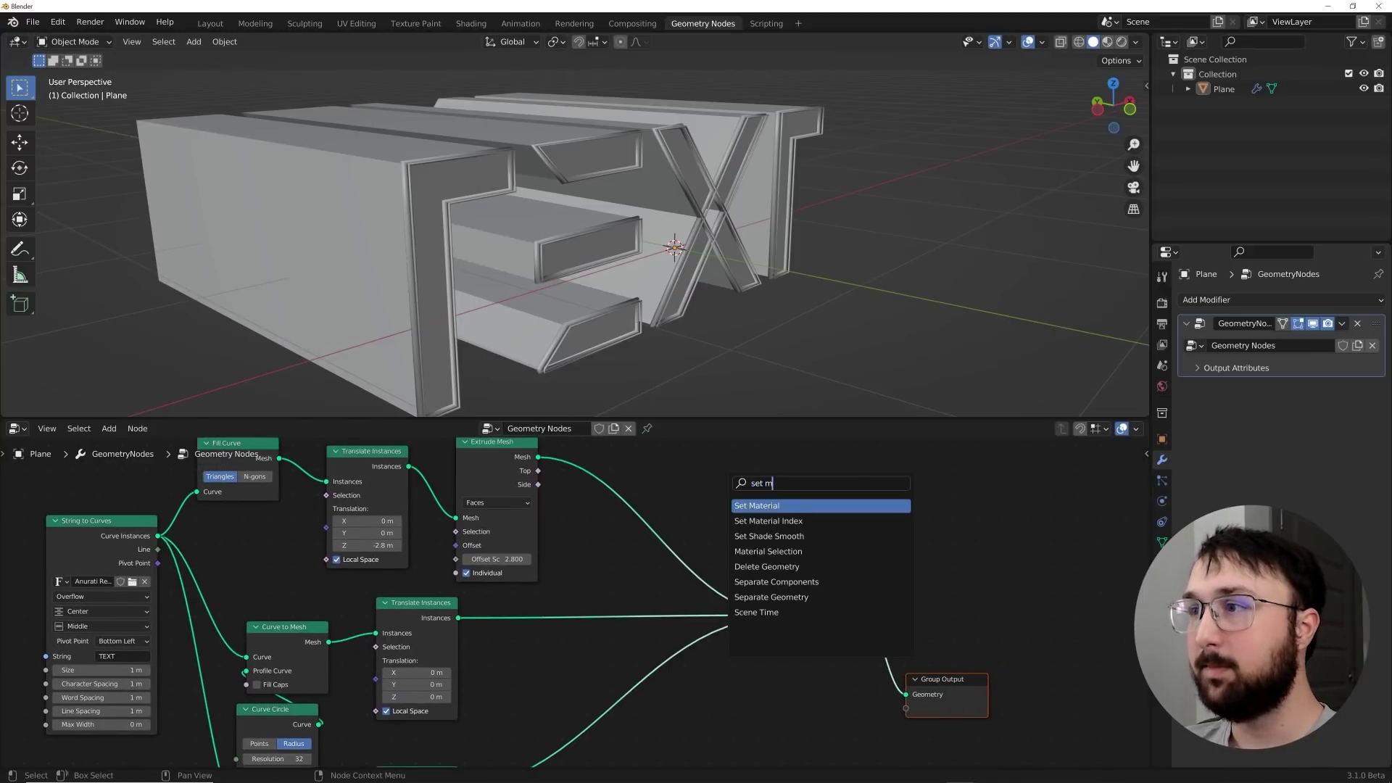
pyautogui.press('Return')
pyautogui.click(689, 521)
# Duplicate the Set Material node twice and insert a copy between each outline's Translate Instances node and Join Geometry.
pyautogui.hotkey('shift', 'd')
pyautogui.click(651, 604)
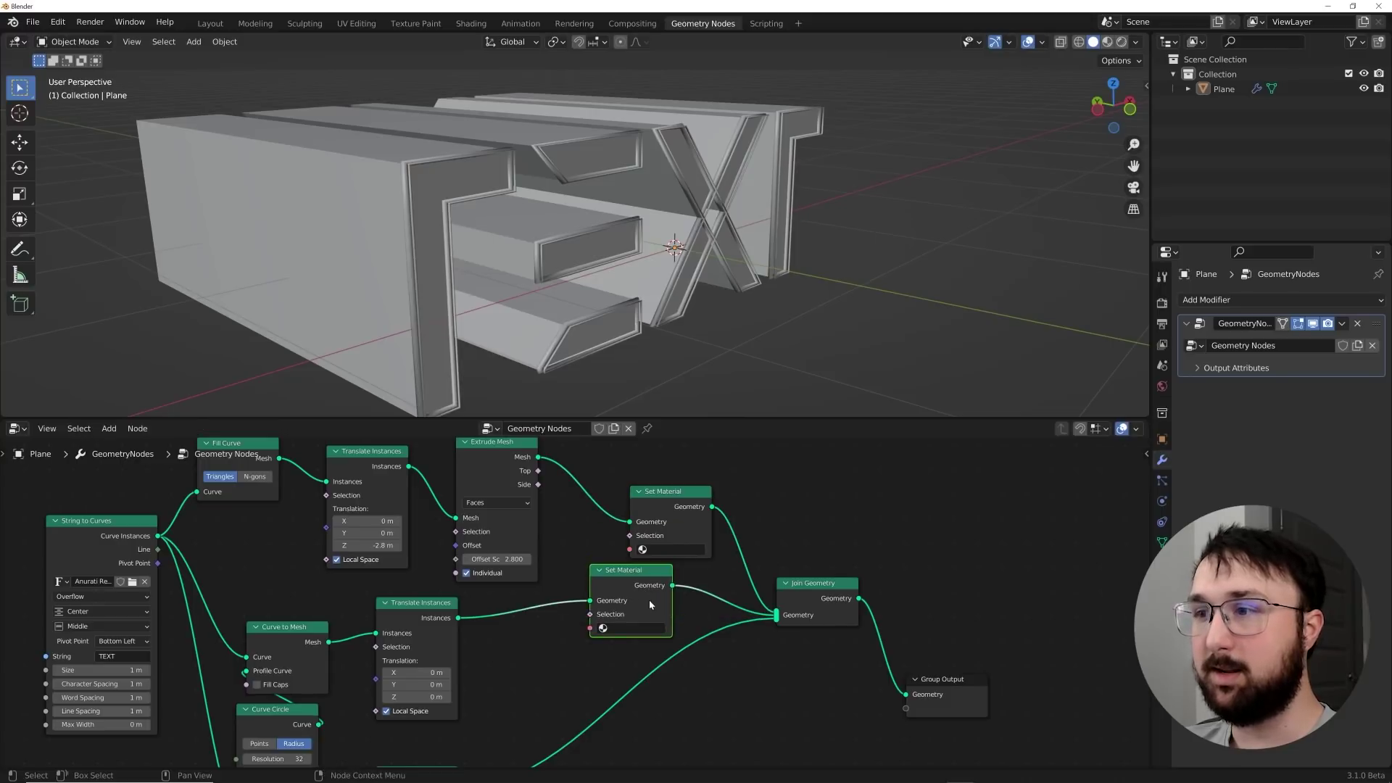
pyautogui.hotkey('shift', 'd')
pyautogui.click(641, 691)
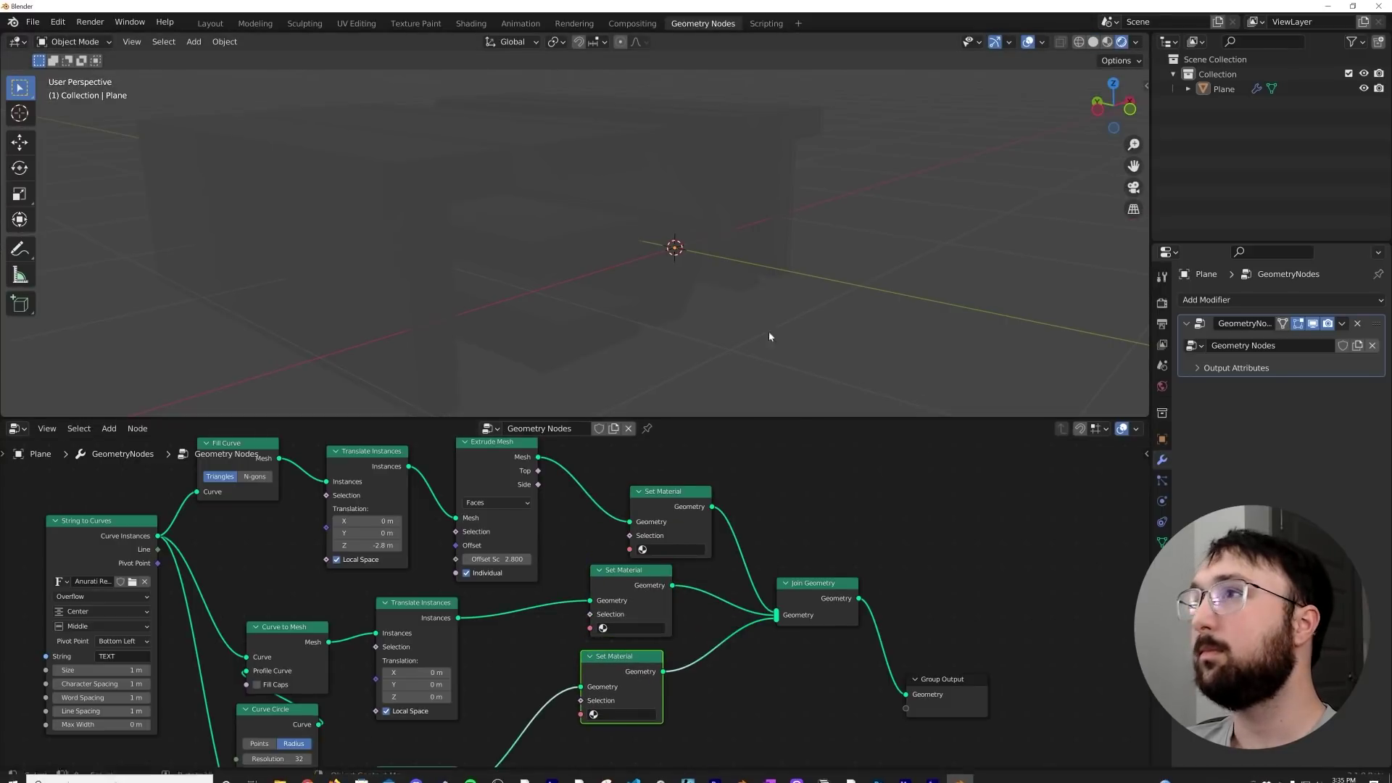
# Switch the viewport to rendered shading and enable Eevee's Ambient Occlusion and Bloom.
pyautogui.moveTo(771, 336); pyautogui.dragTo(733, 242, button='middle')
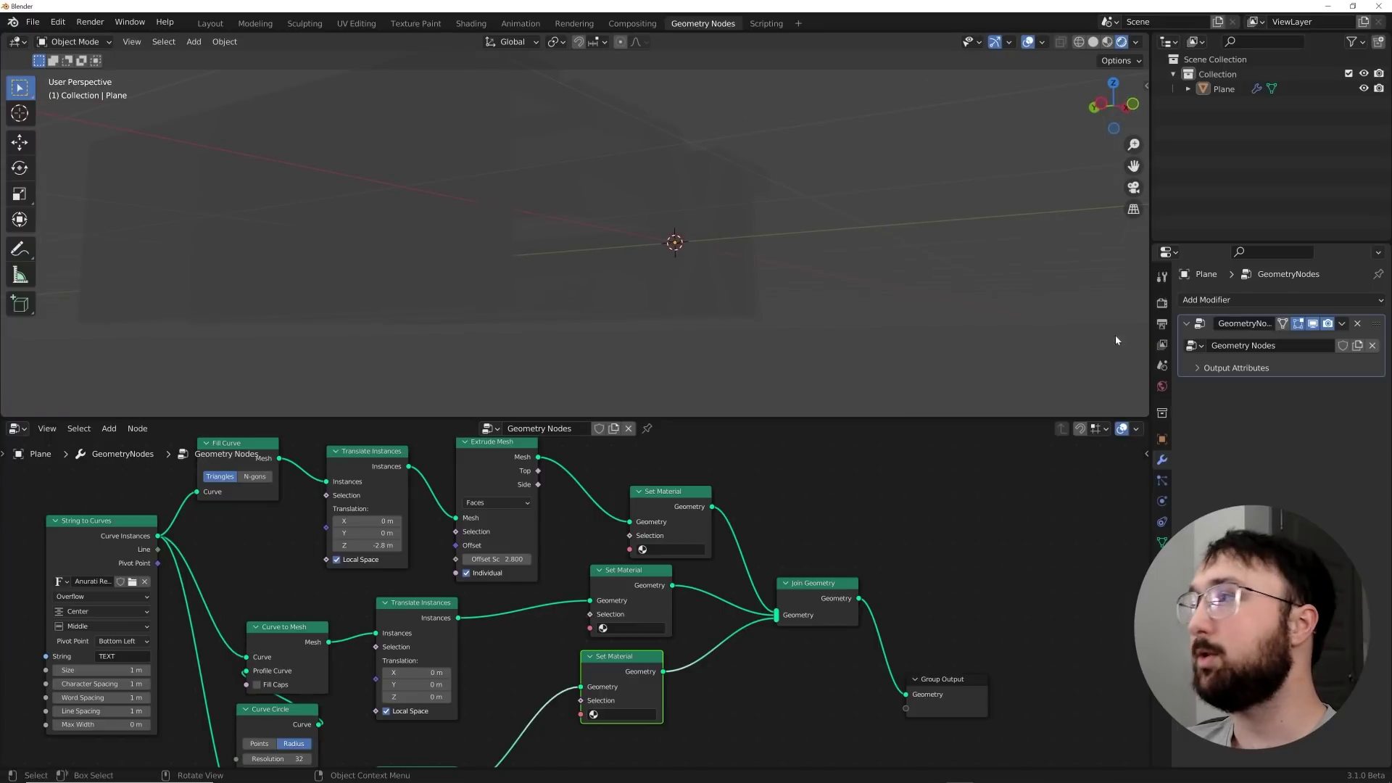
pyautogui.click(1163, 303)
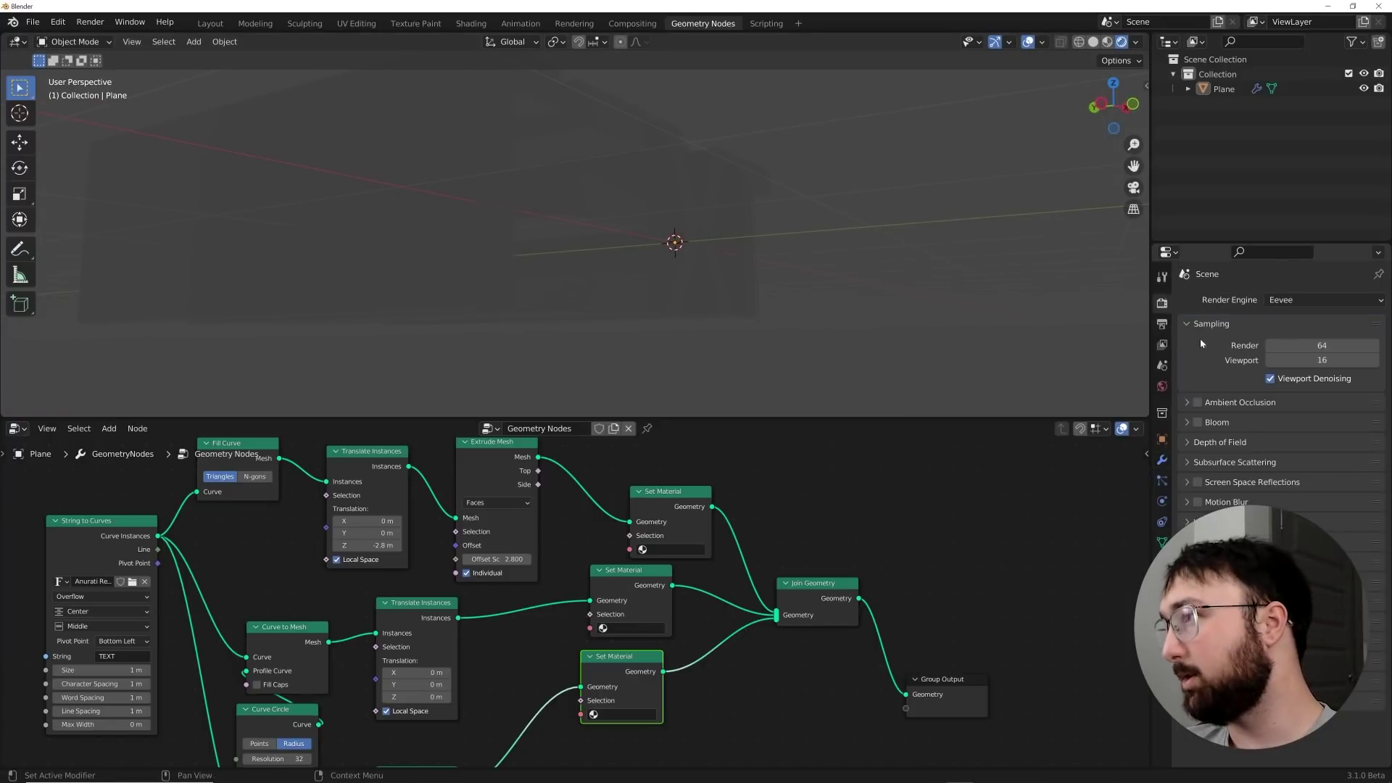
pyautogui.click(1198, 403)
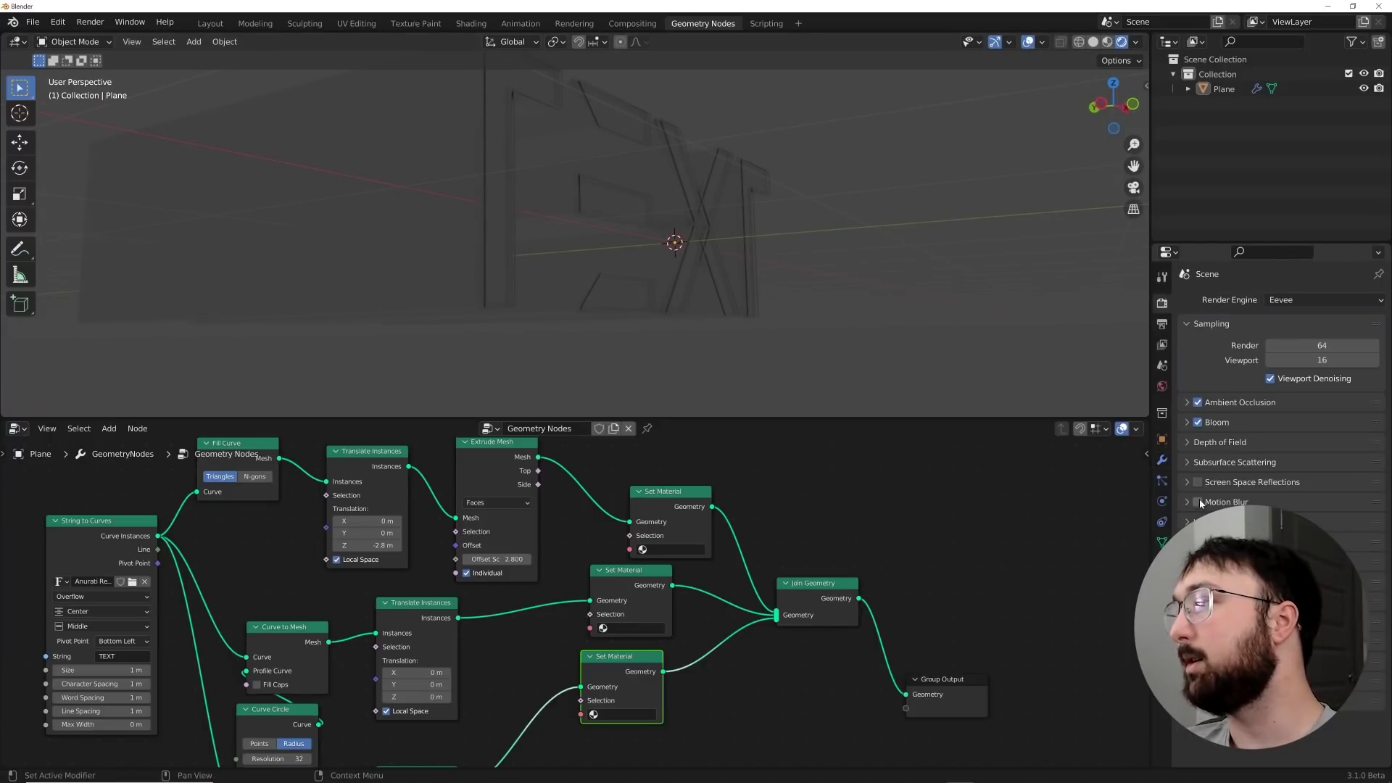
pyautogui.moveTo(773, 311); pyautogui.dragTo(748, 300, button='middle')
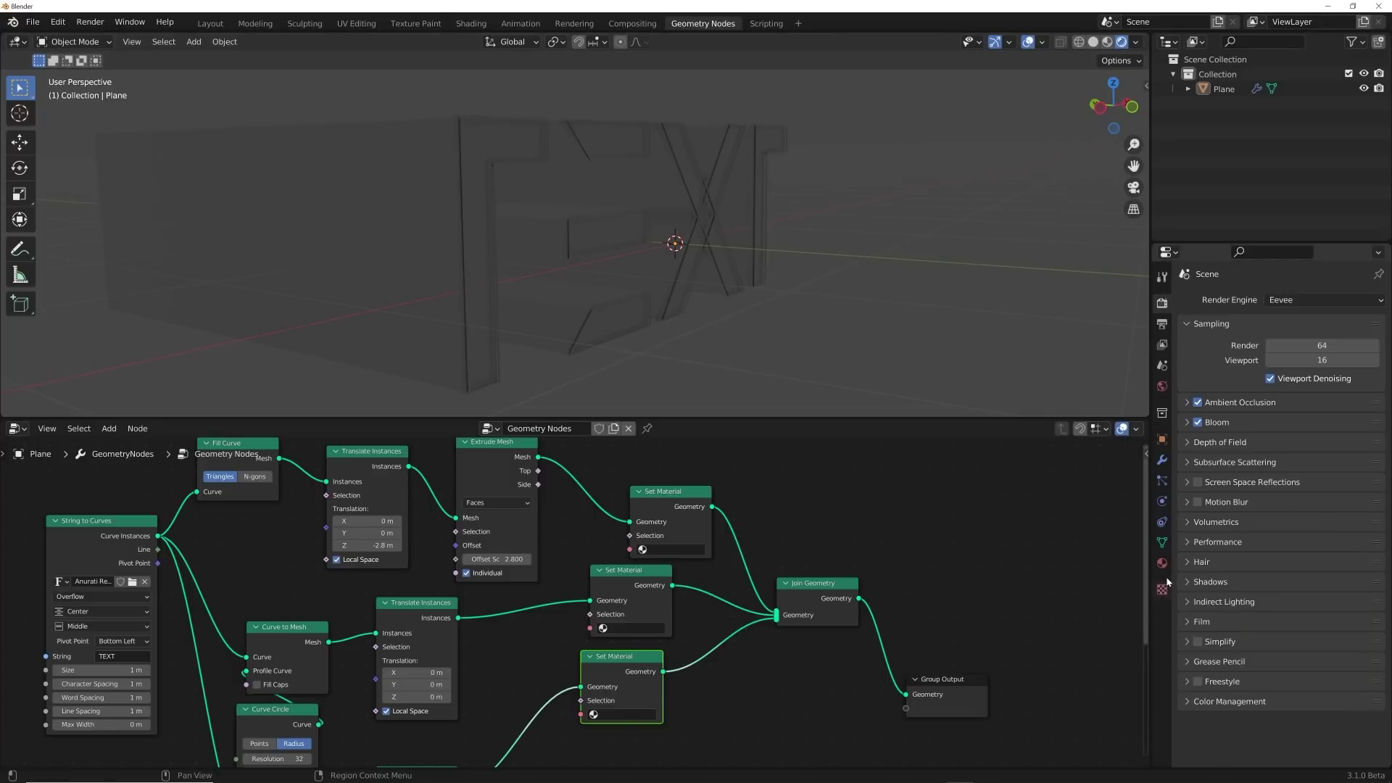
# Create a new material on the plane and change its surface shader to Emission.
pyautogui.click(1162, 564)
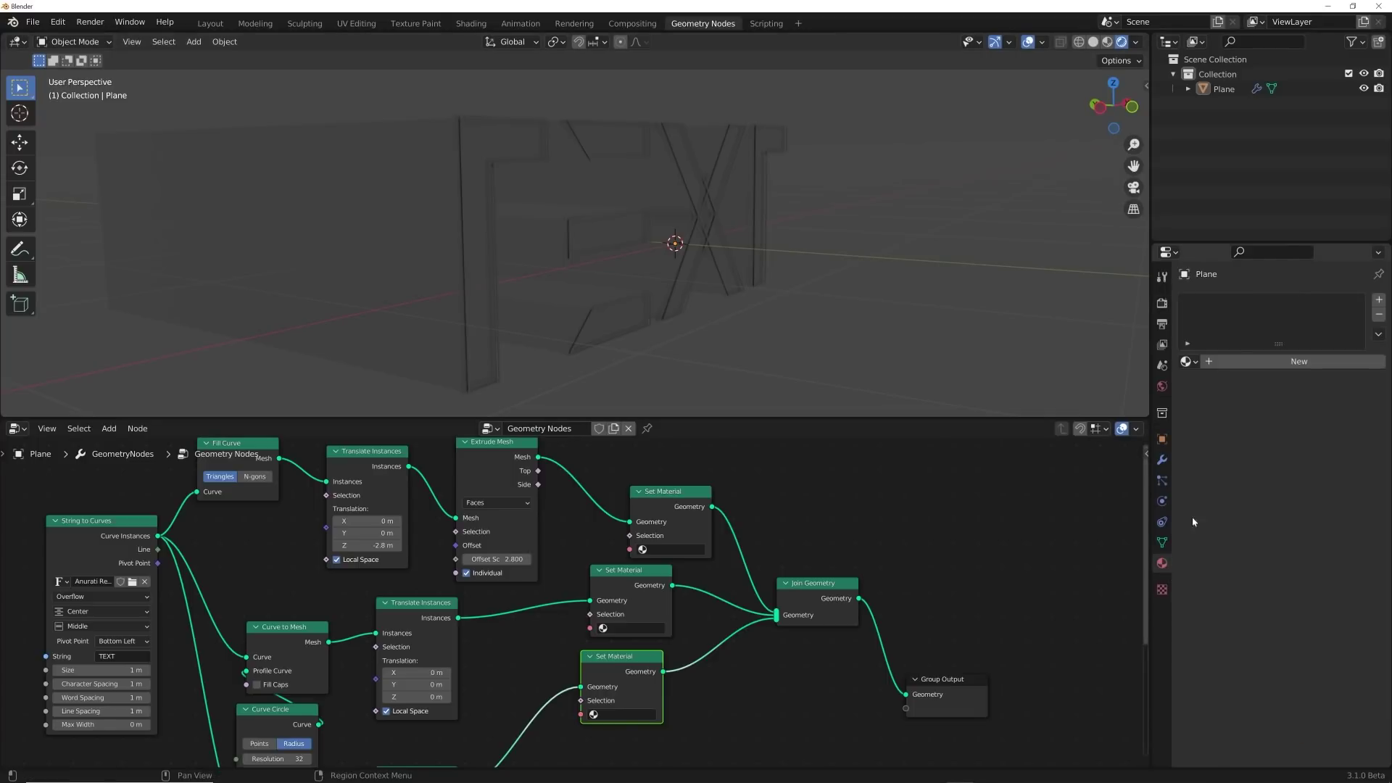
pyautogui.click(1299, 361)
pyautogui.click(1316, 453)
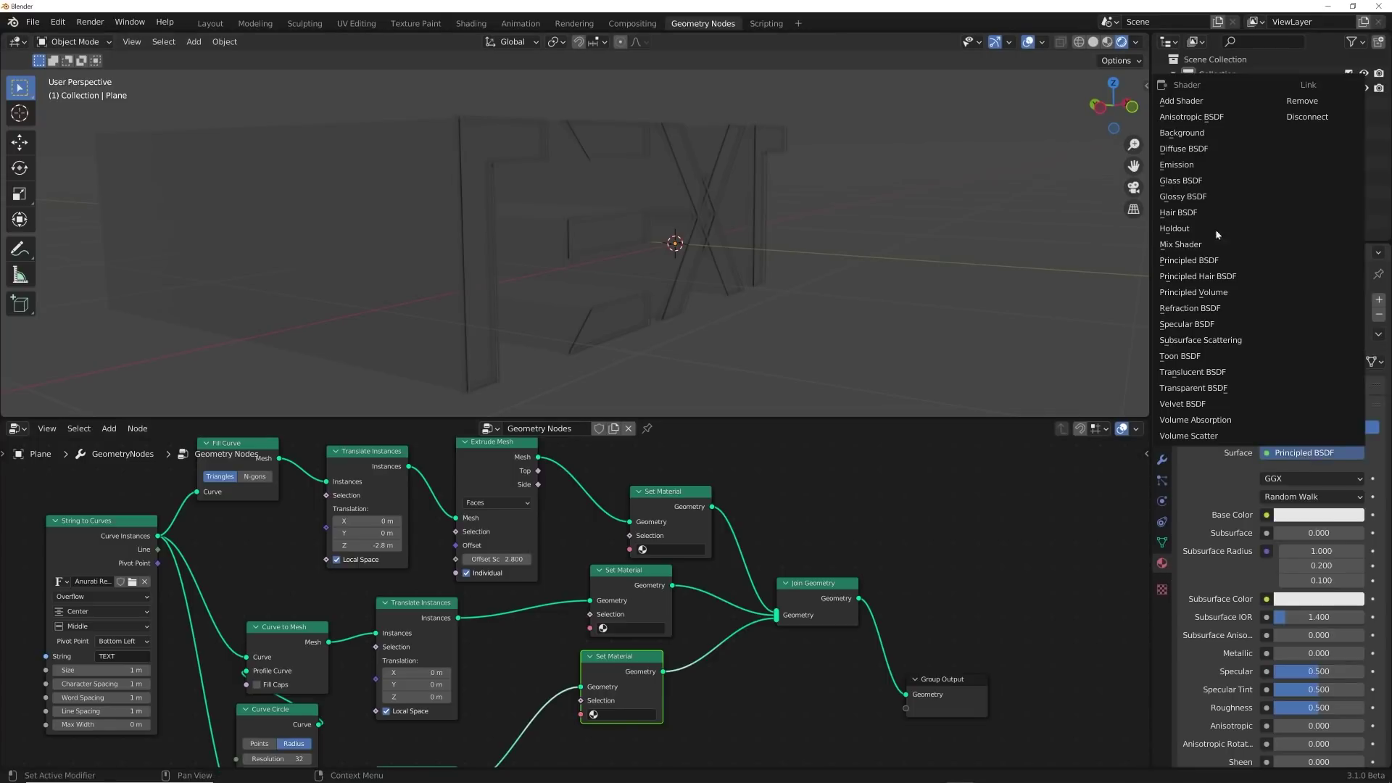
pyautogui.click(1182, 173)
# Give the Emission material a bright blue colour and set its strength to 50.
pyautogui.click(1318, 479)
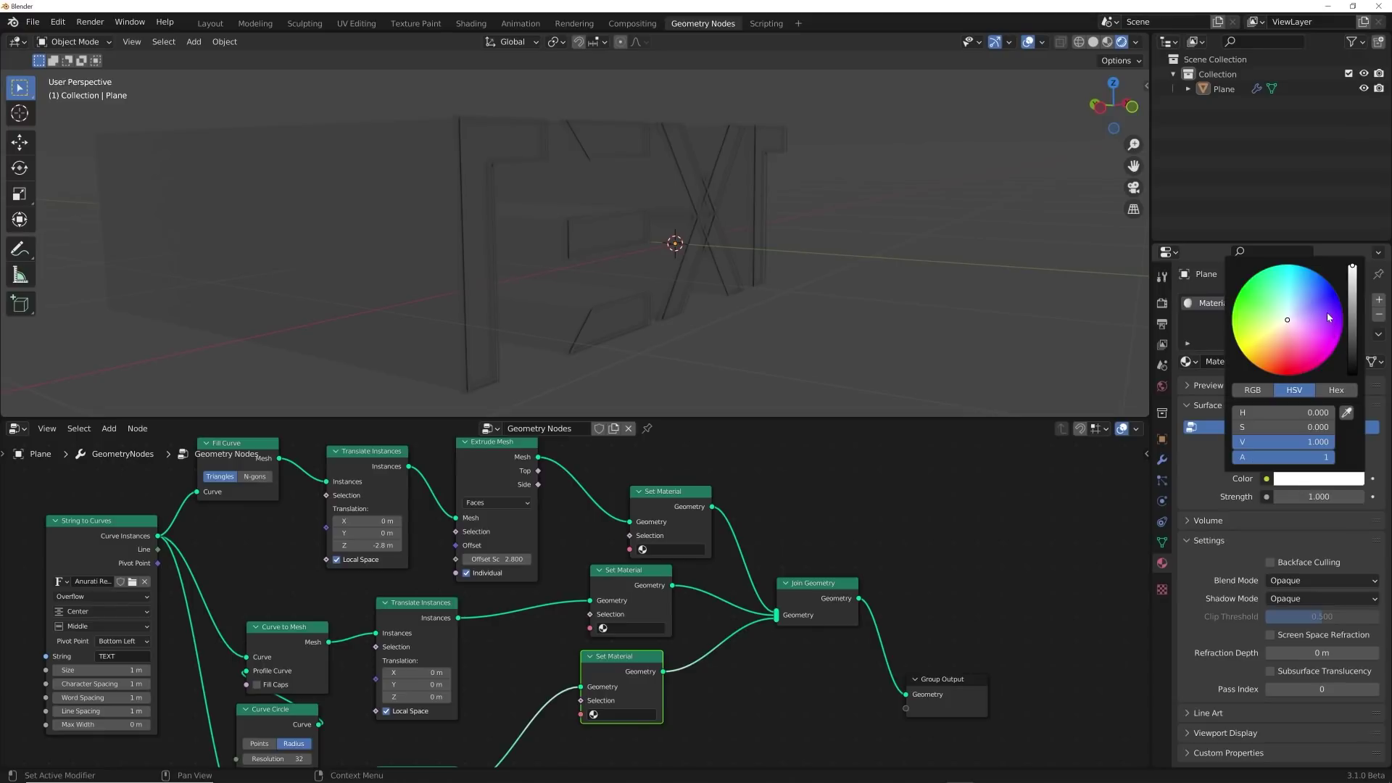
pyautogui.click(1310, 283)
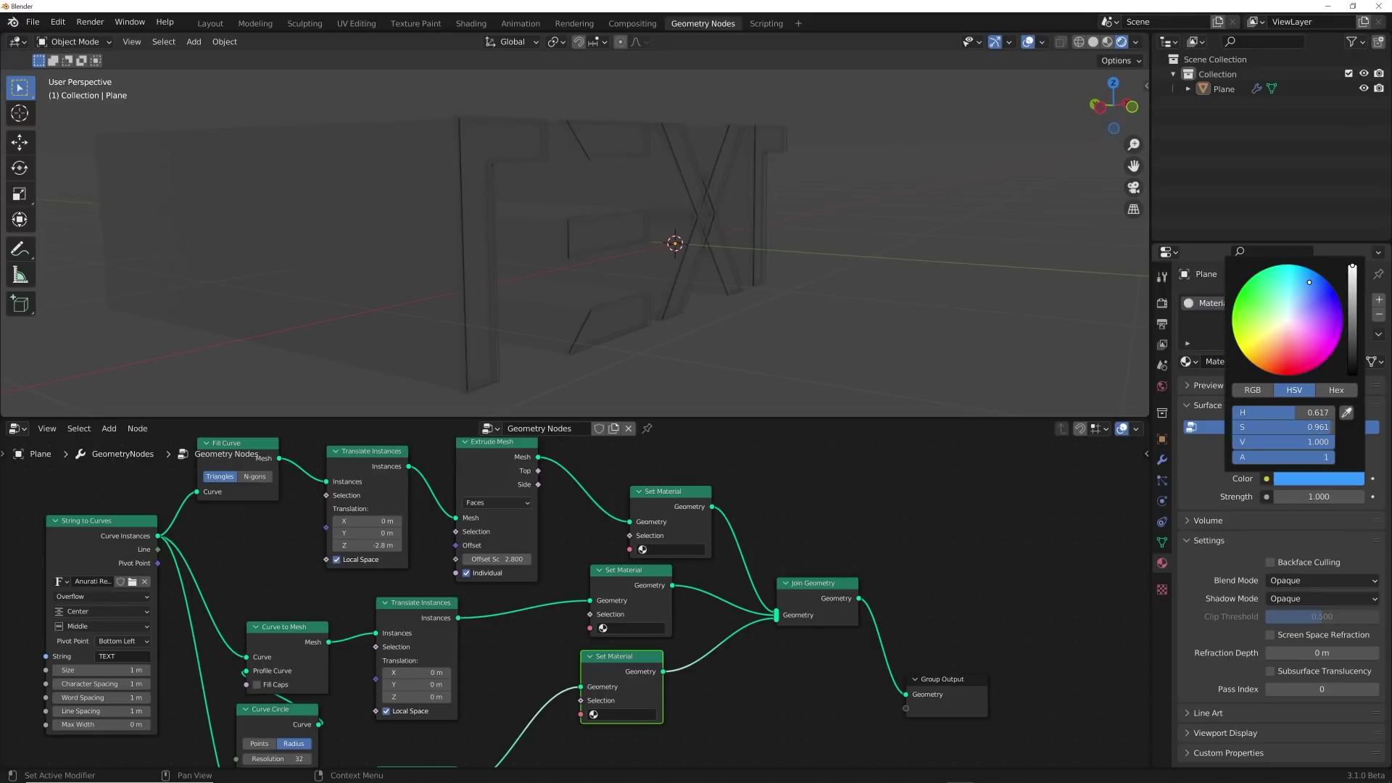
pyautogui.click(1321, 497)
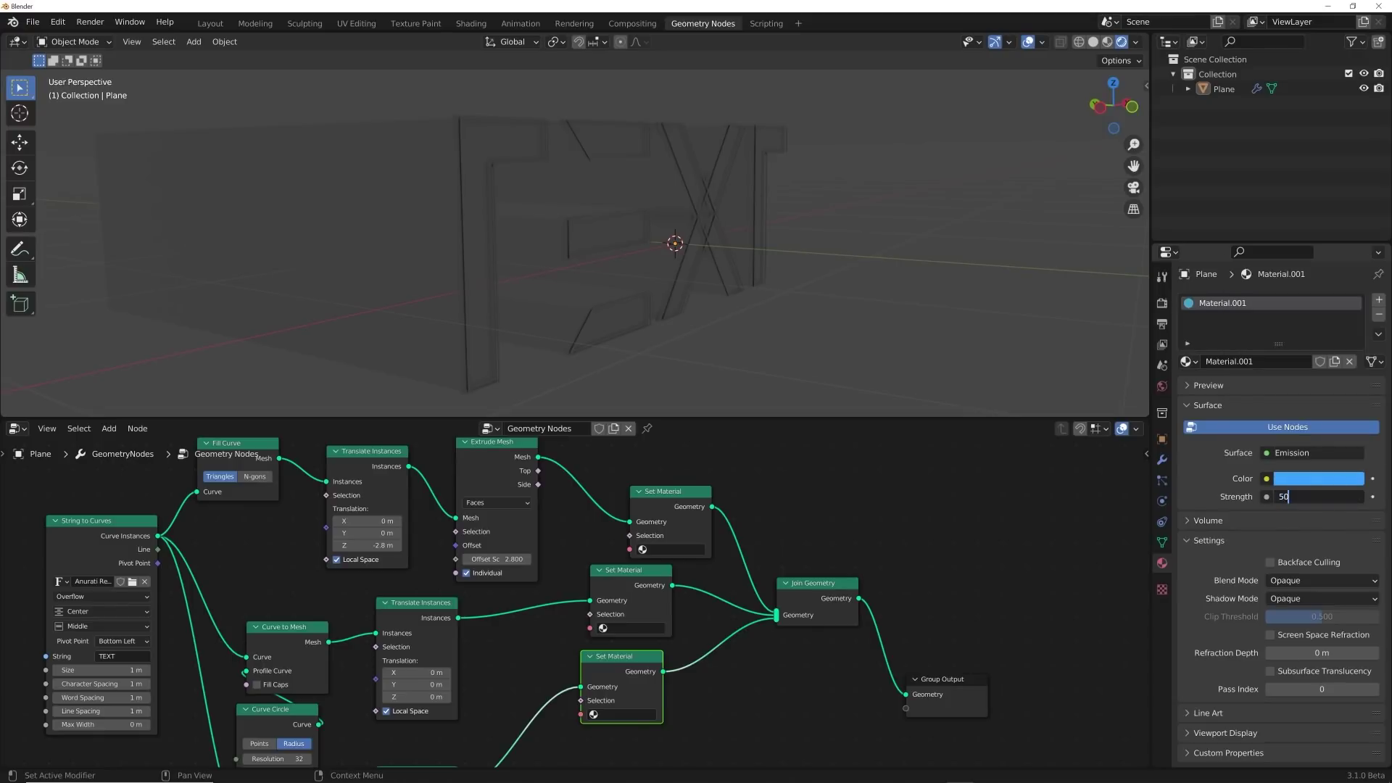
pyautogui.press('Return')
# Assign Material.001 to the Set Material nodes of both text outlines.
pyautogui.click(603, 593)
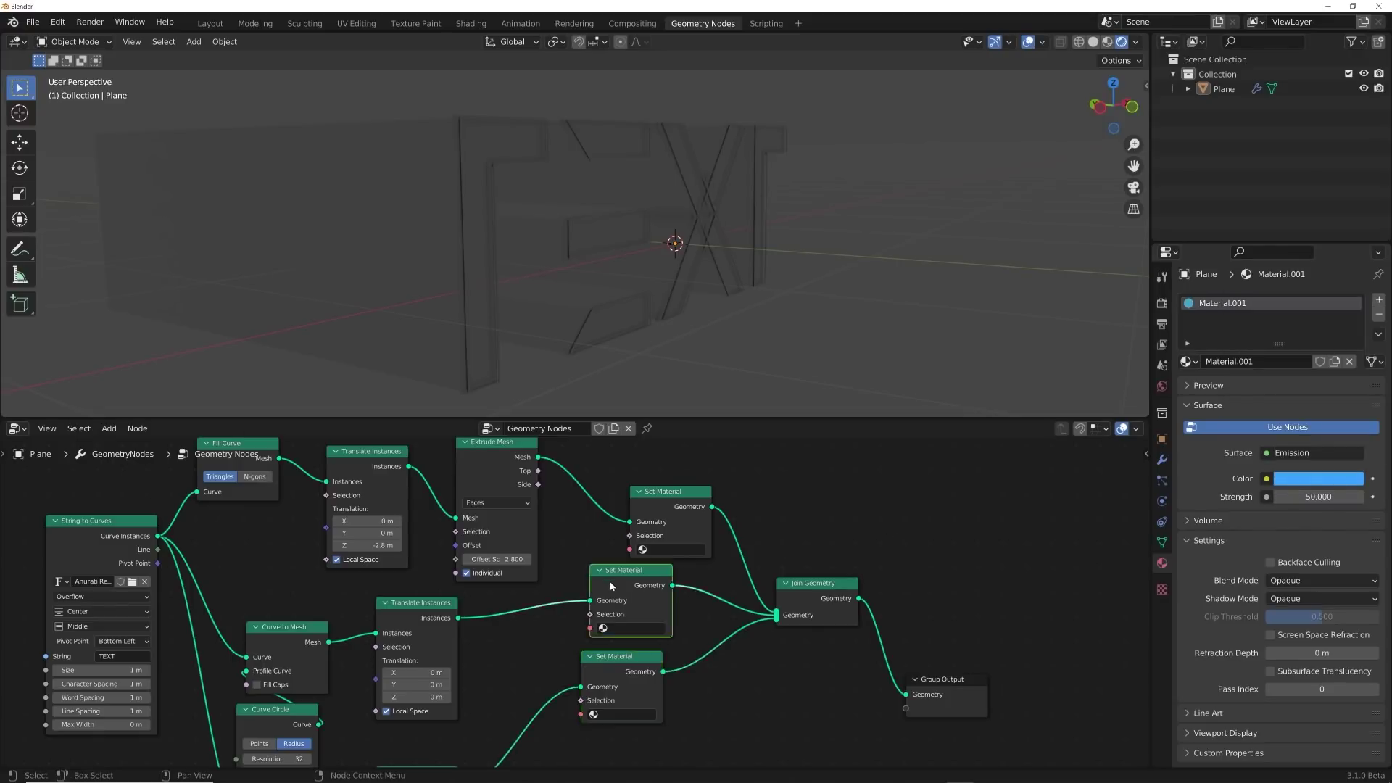
pyautogui.moveTo(343, 700); pyautogui.dragTo(371, 633, button='middle')
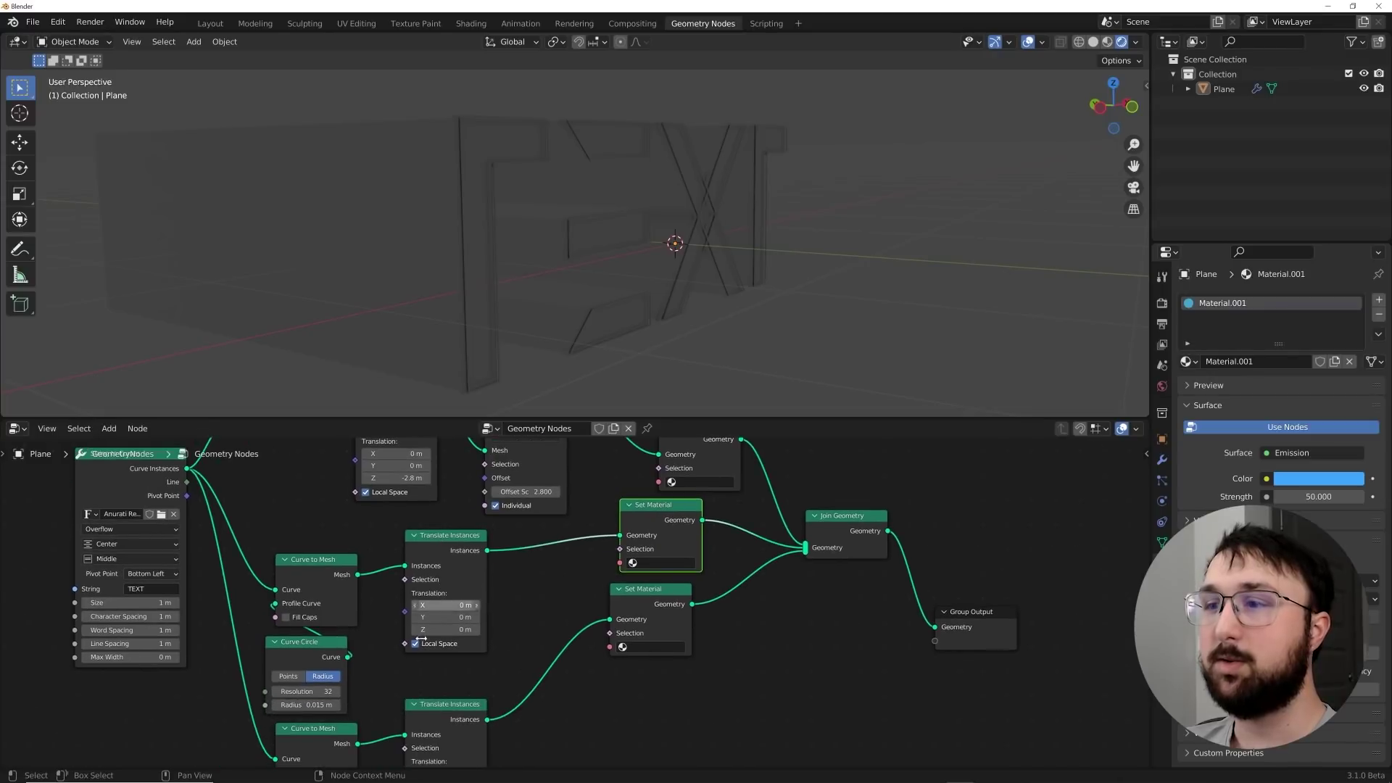
pyautogui.click(657, 563)
pyautogui.click(657, 594)
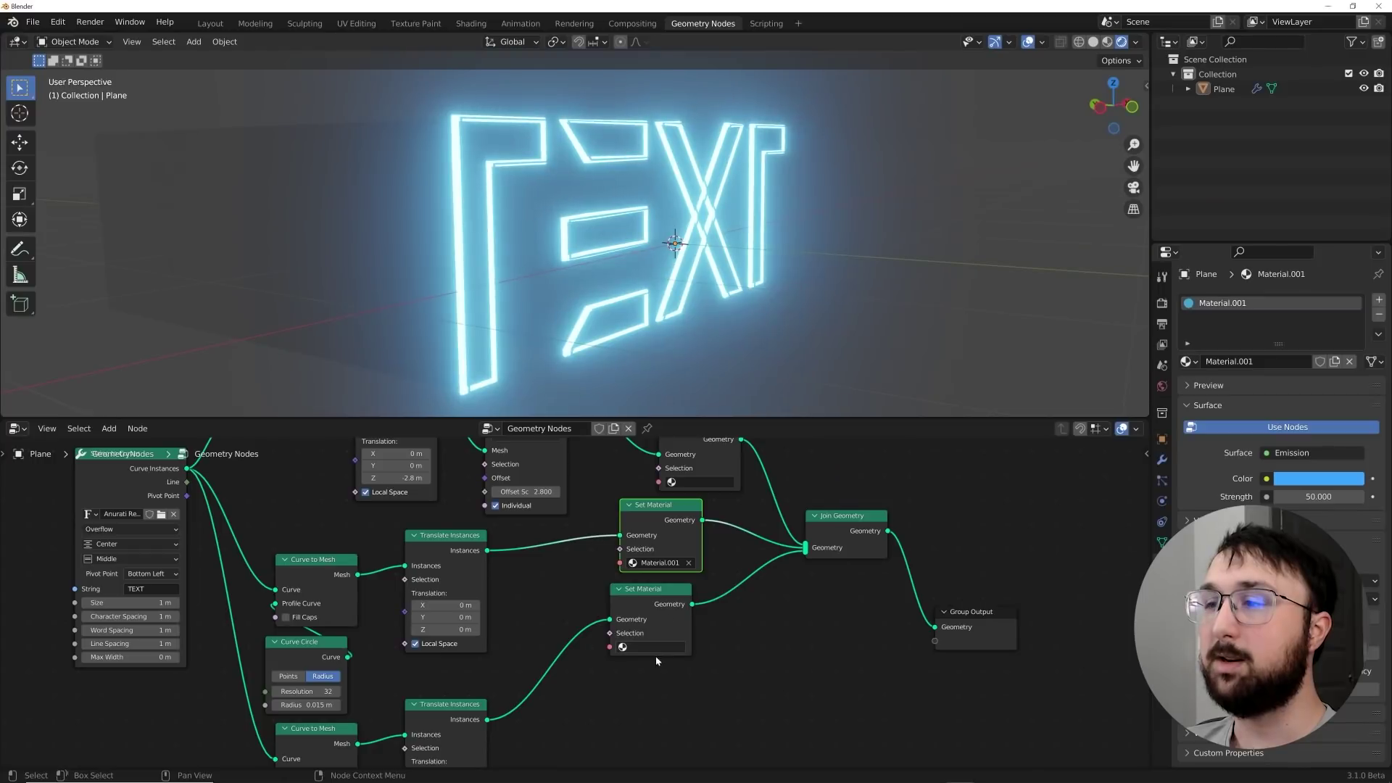
pyautogui.click(653, 647)
pyautogui.click(657, 533)
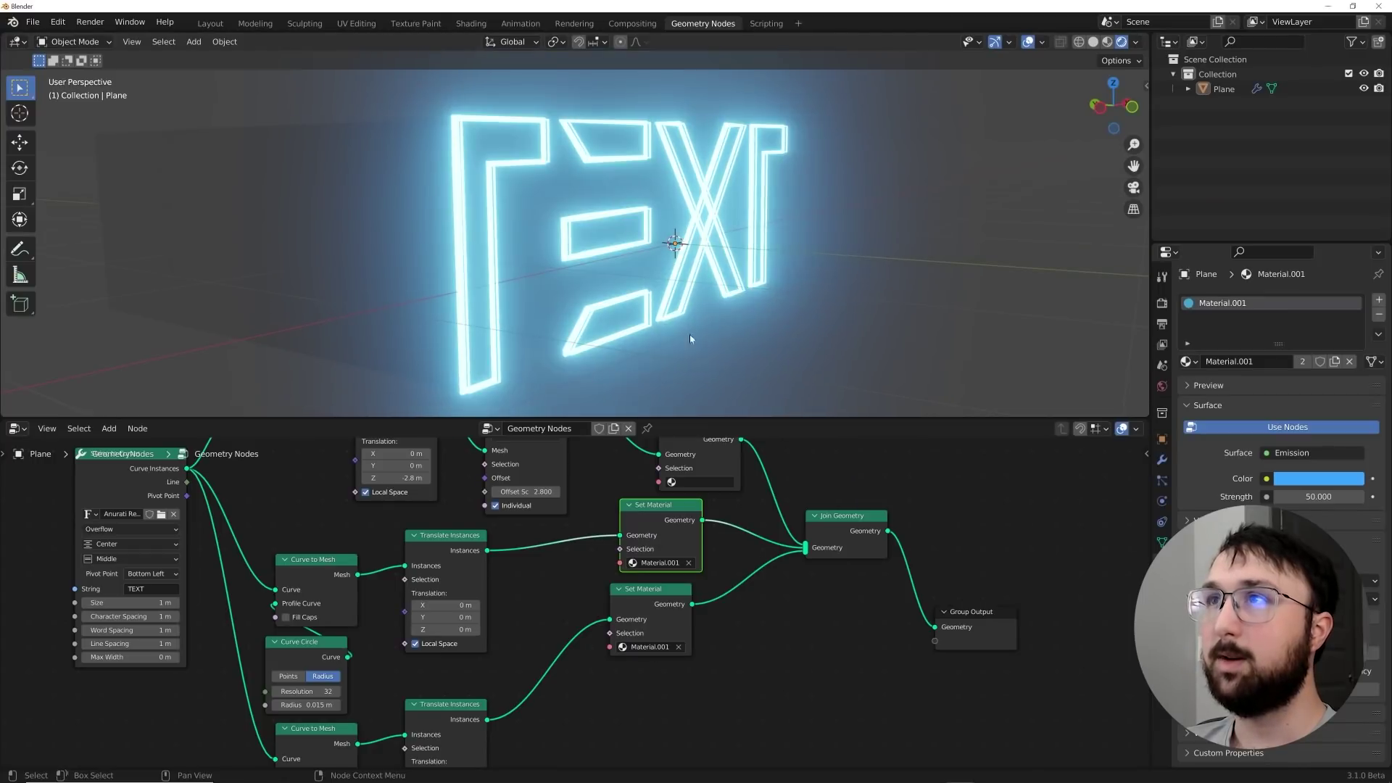
# Add a second material slot with a new material to the plane and name it grad.
pyautogui.moveTo(690, 338); pyautogui.dragTo(533, 278, button='middle')
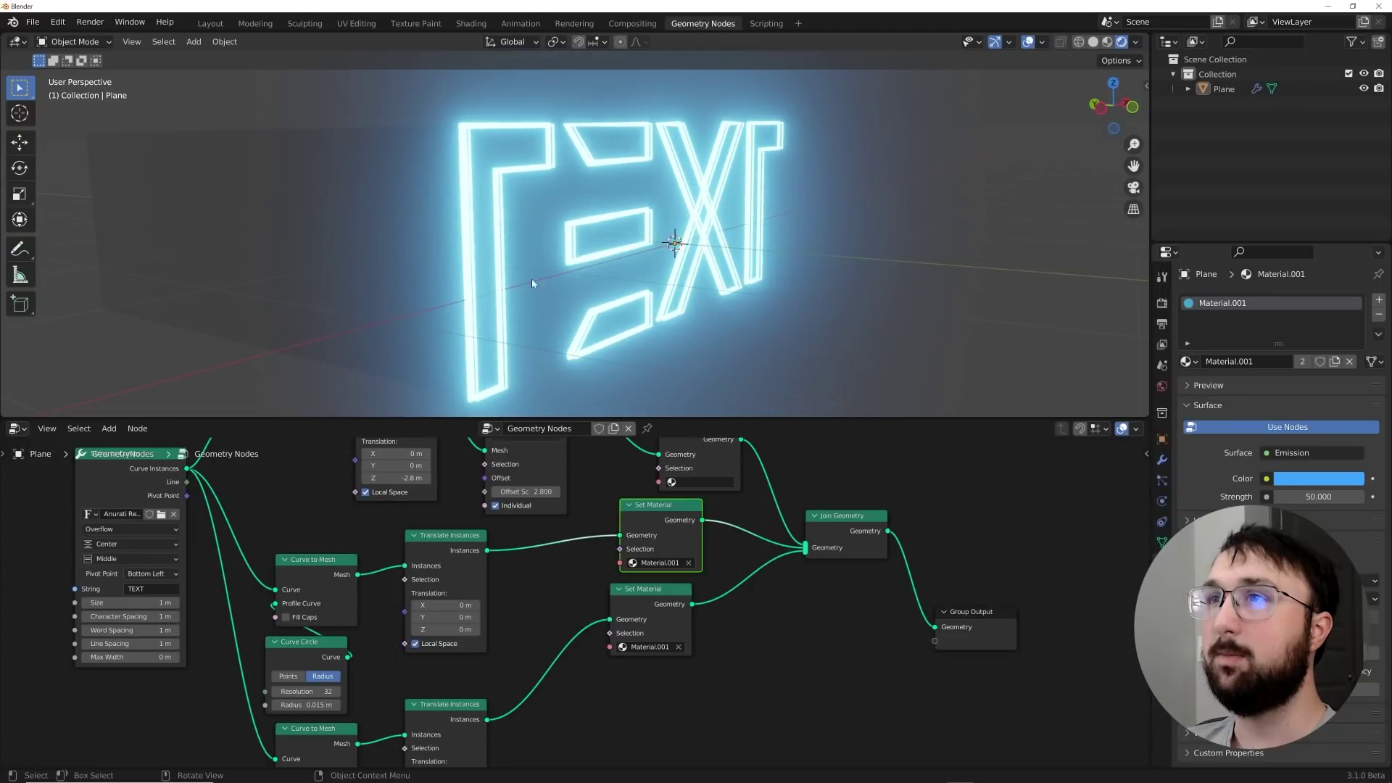
pyautogui.click(399, 264)
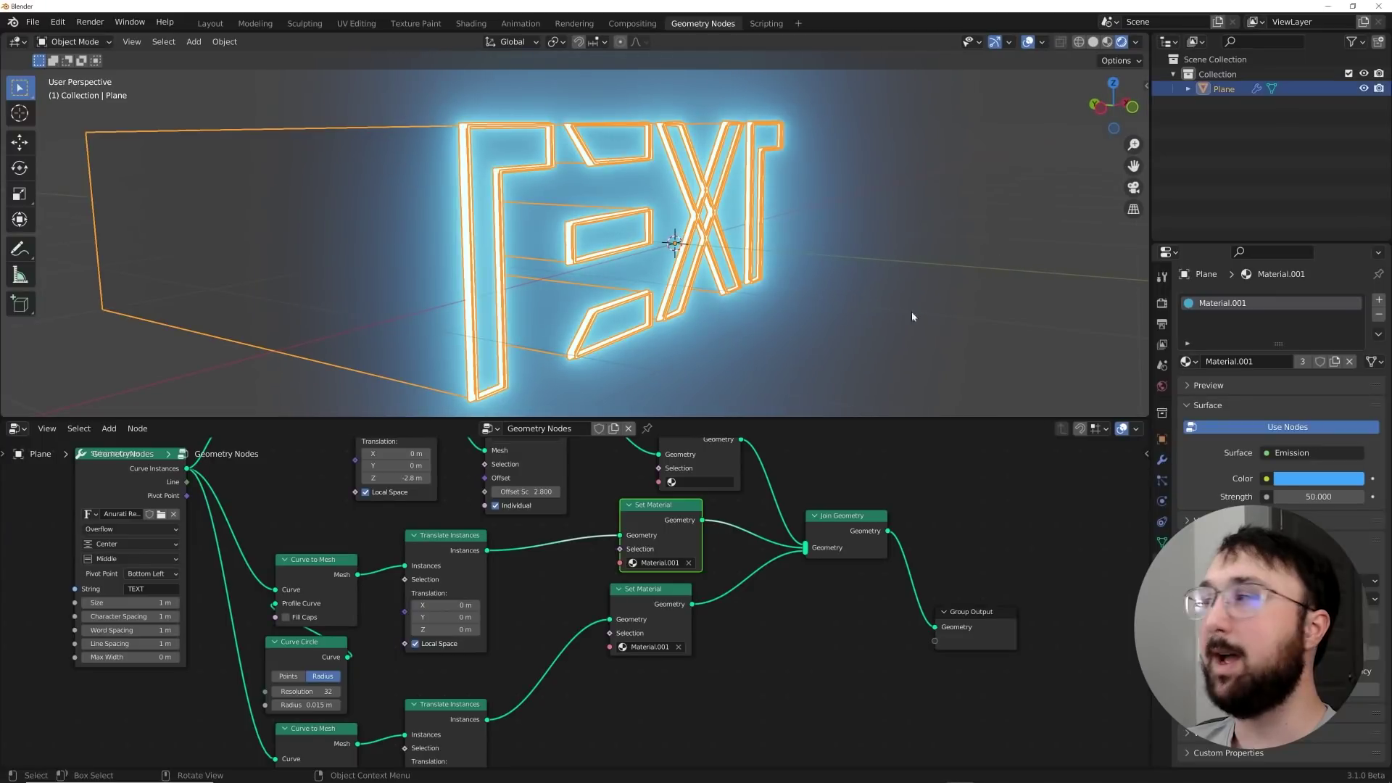
pyautogui.click(1377, 300)
pyautogui.click(1268, 389)
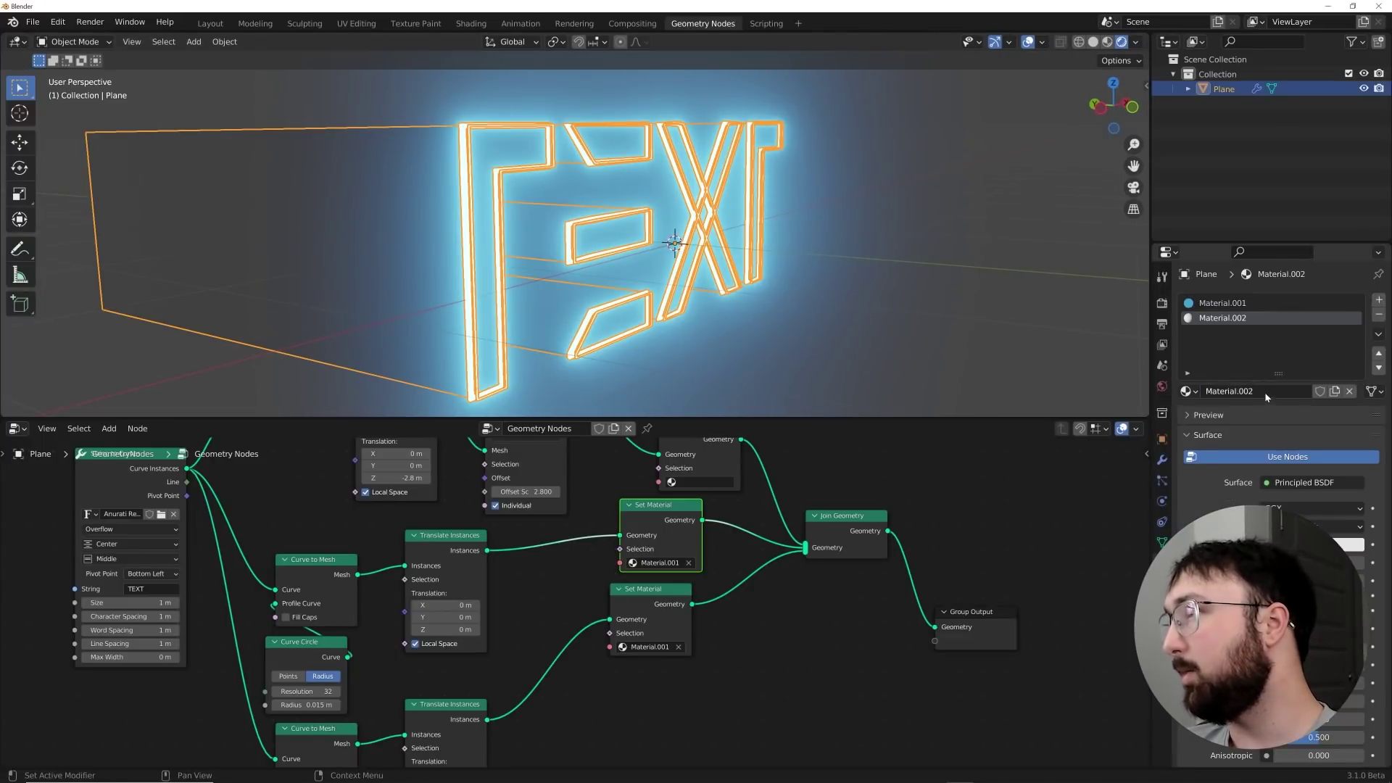
pyautogui.click(1267, 392)
pyautogui.write('grad')
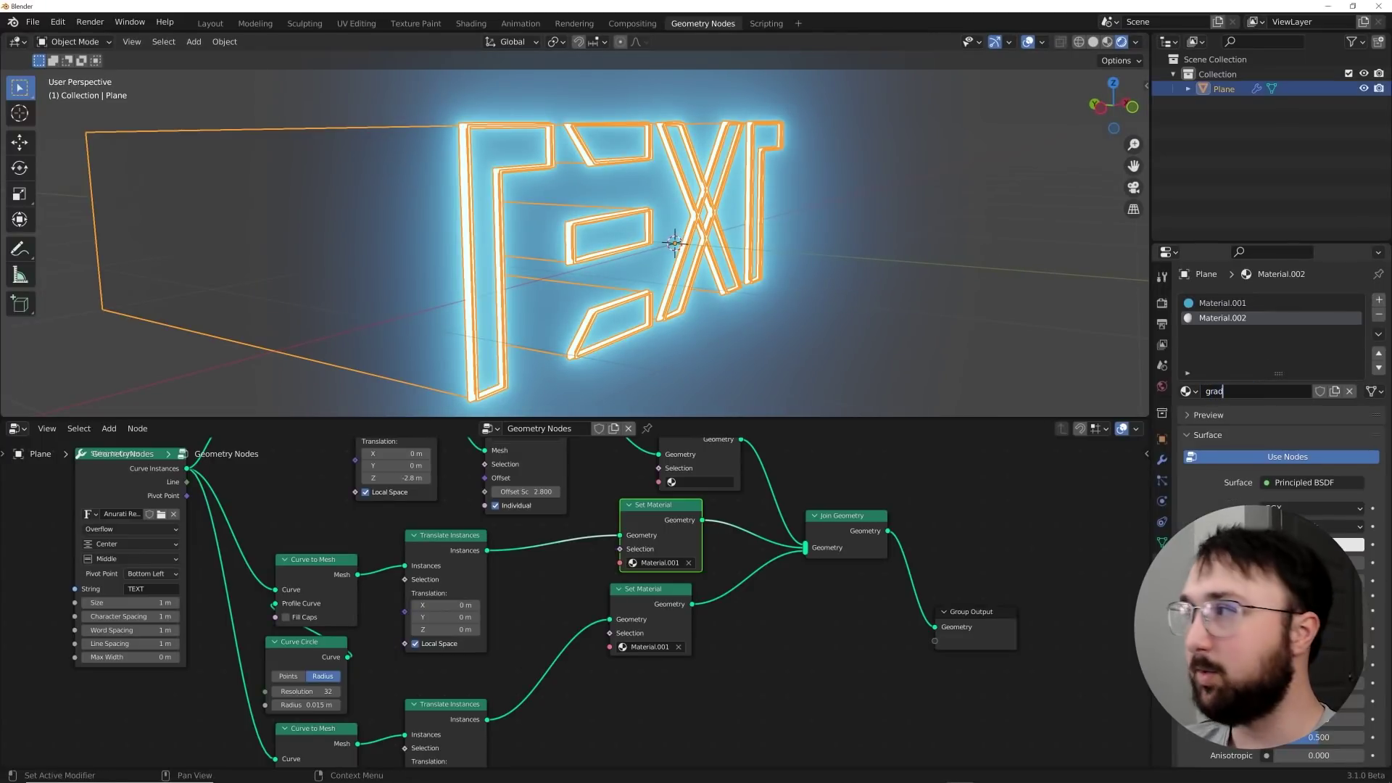
pyautogui.press('Return')
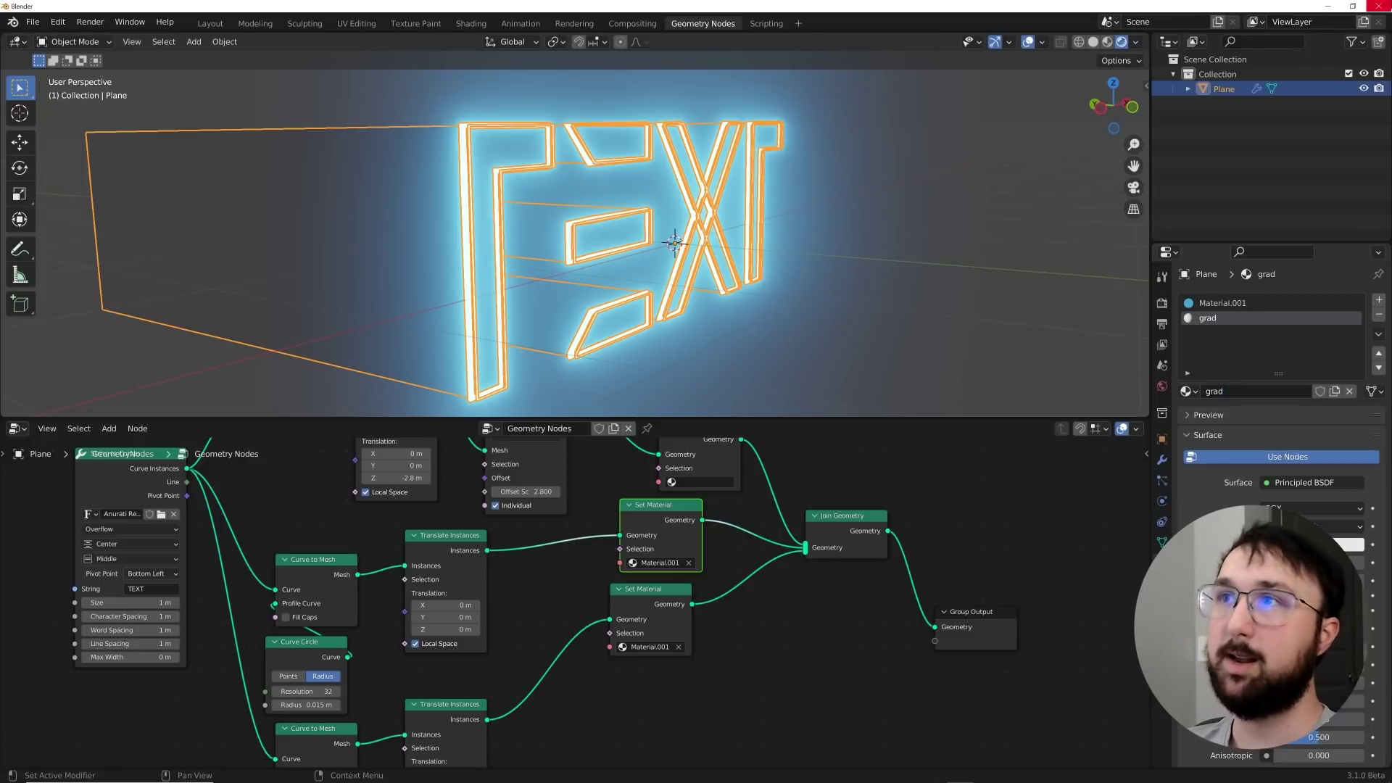
# Set the blend mode of both Material.001 and grad to Alpha Blend.
pyautogui.click(776, 382)
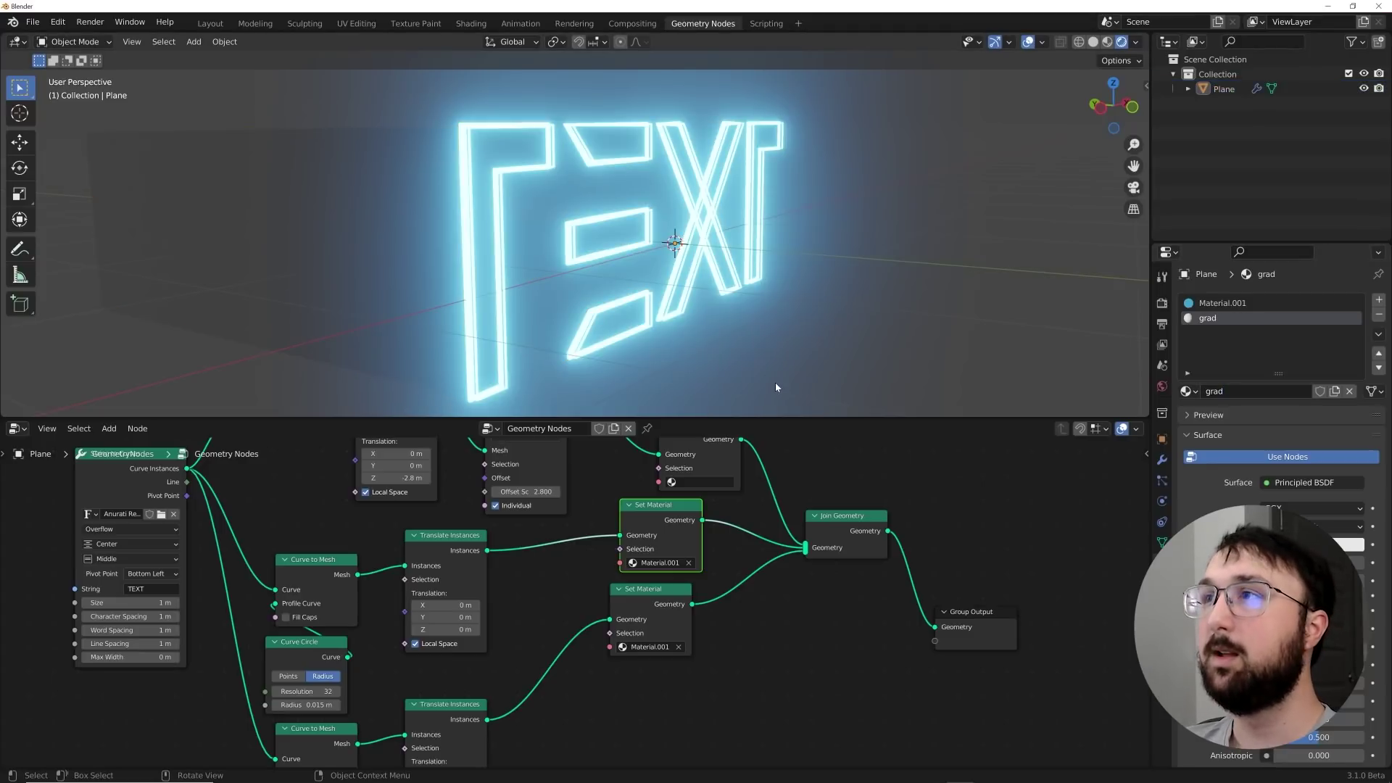
pyautogui.click(593, 321)
pyautogui.click(1224, 303)
pyautogui.scroll(-1, 1255, 615)
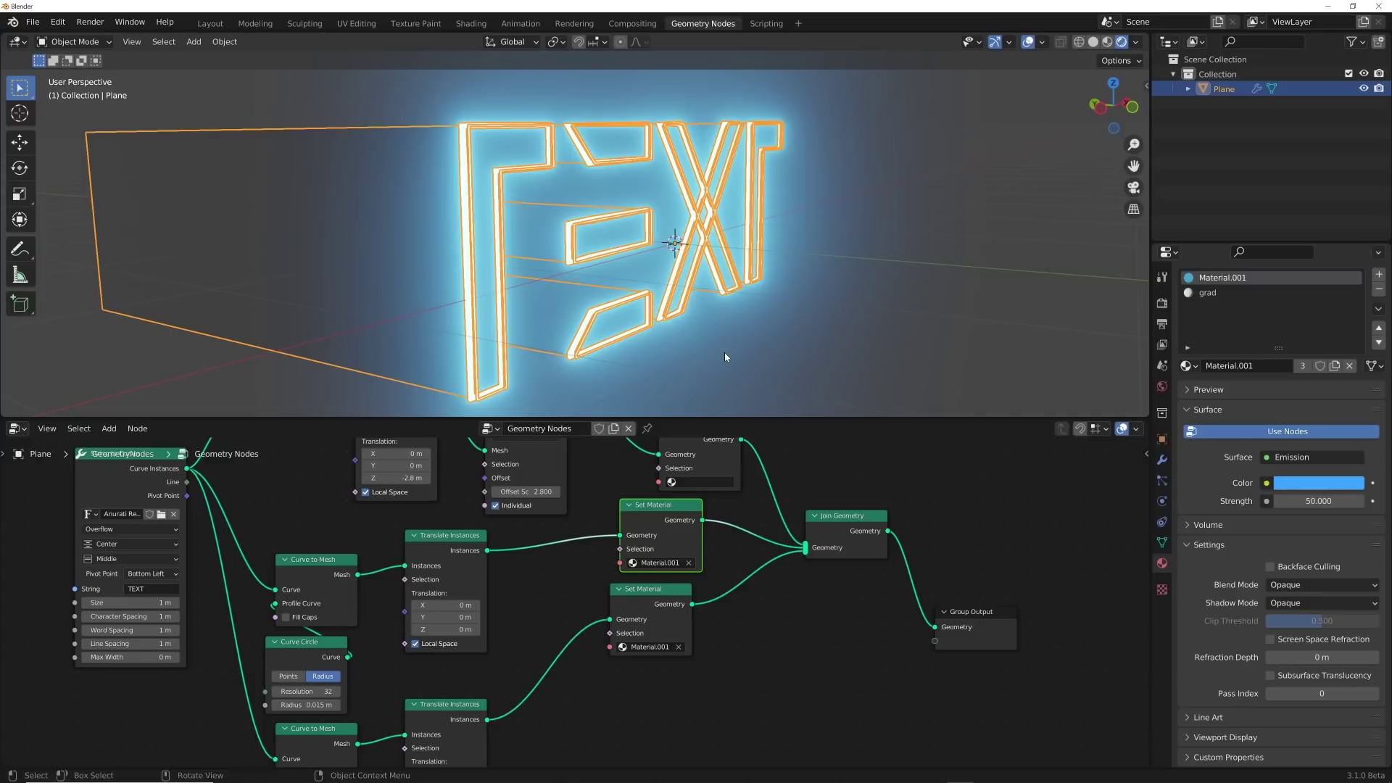
pyautogui.scroll(1, 1176, 570)
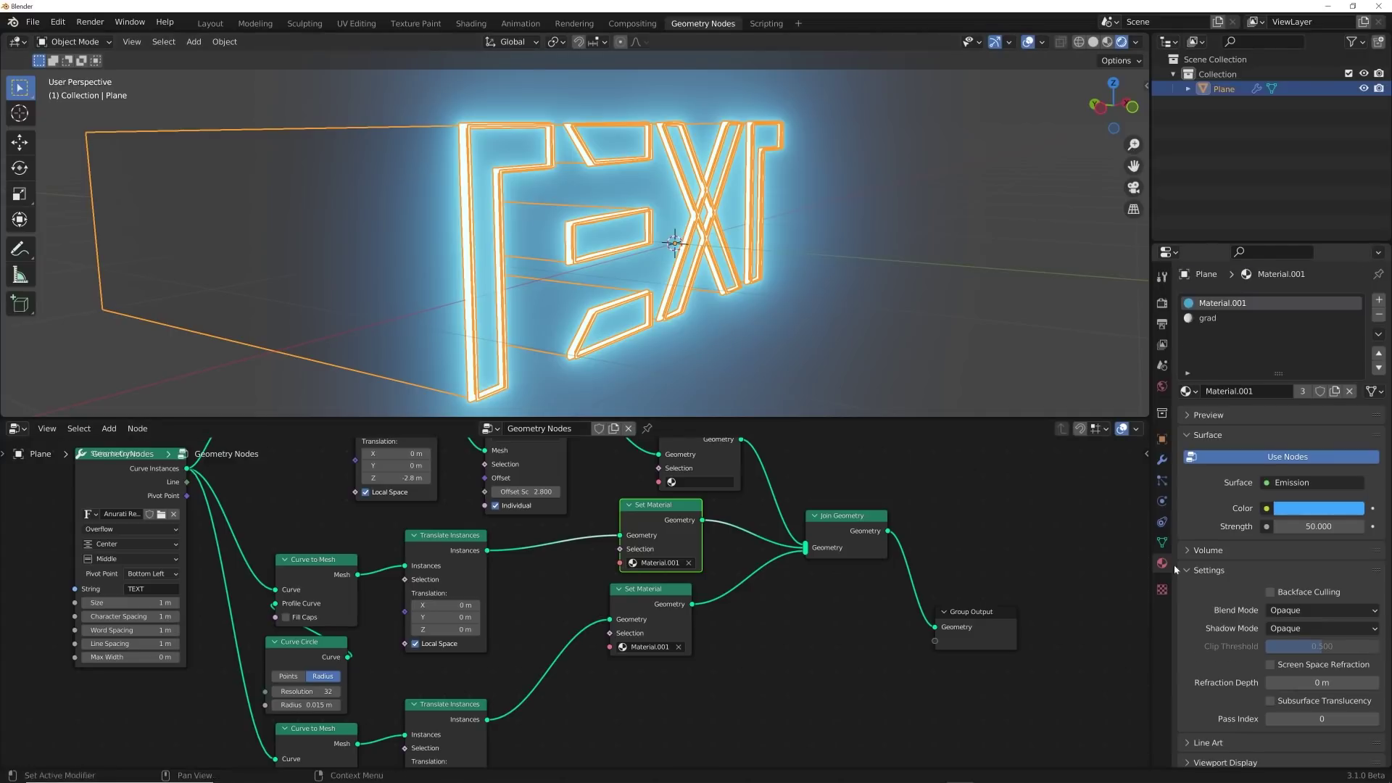
pyautogui.click(1298, 610)
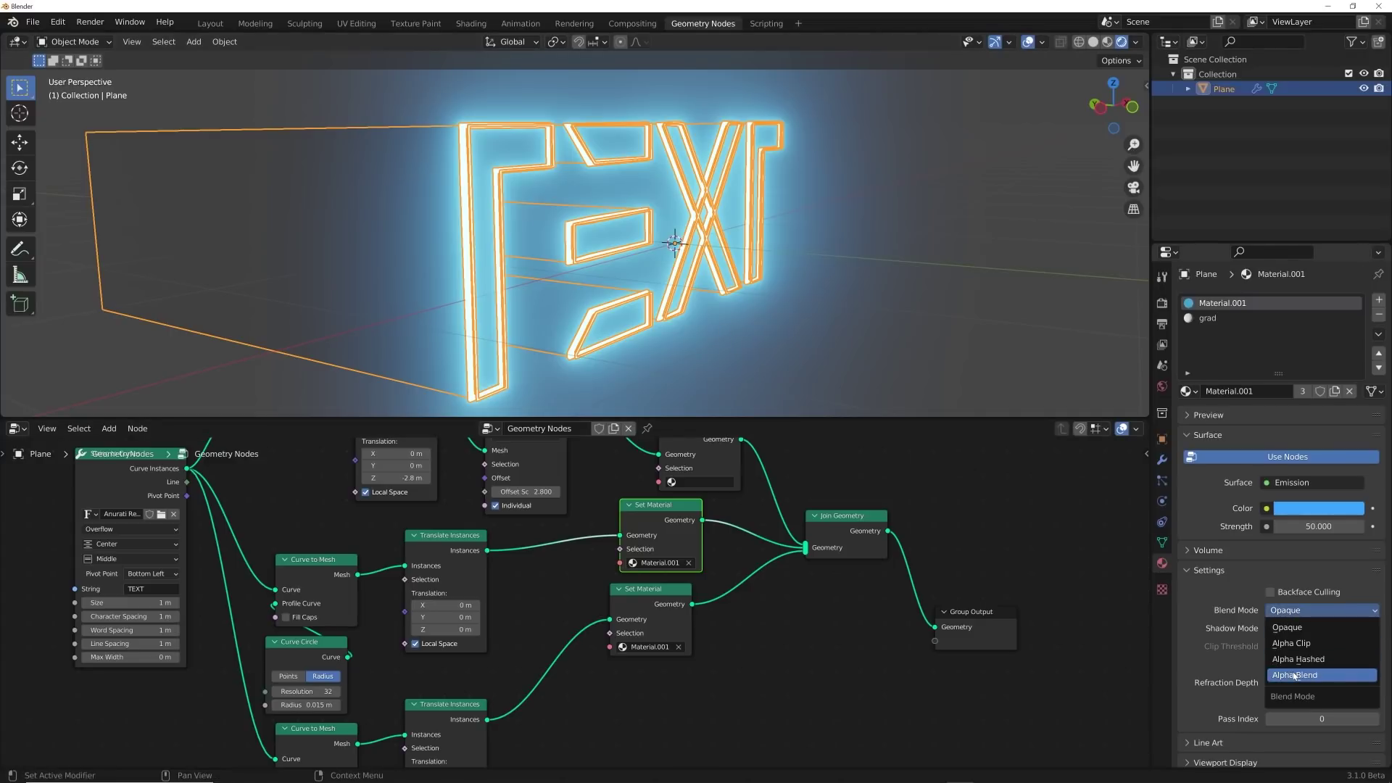
pyautogui.click(1223, 322)
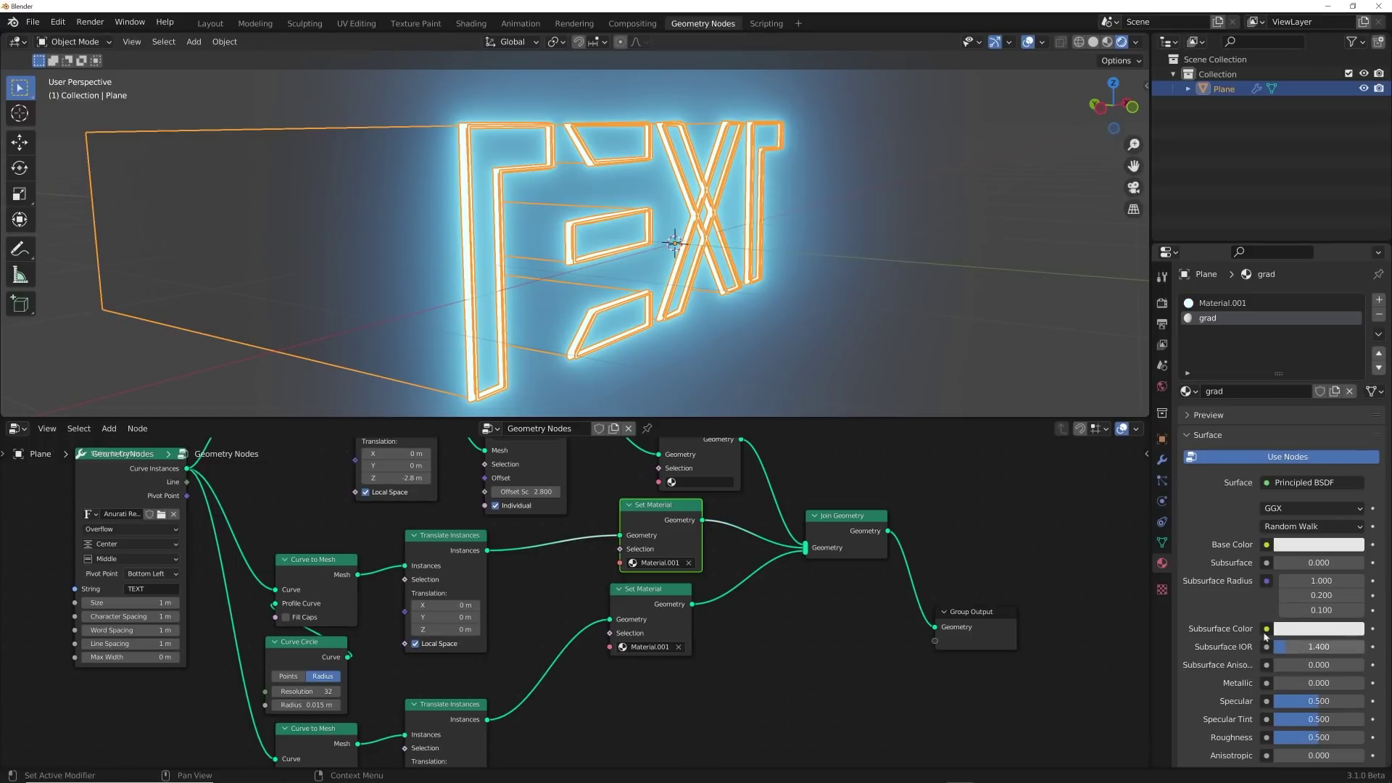
pyautogui.scroll(-10, 1232, 621)
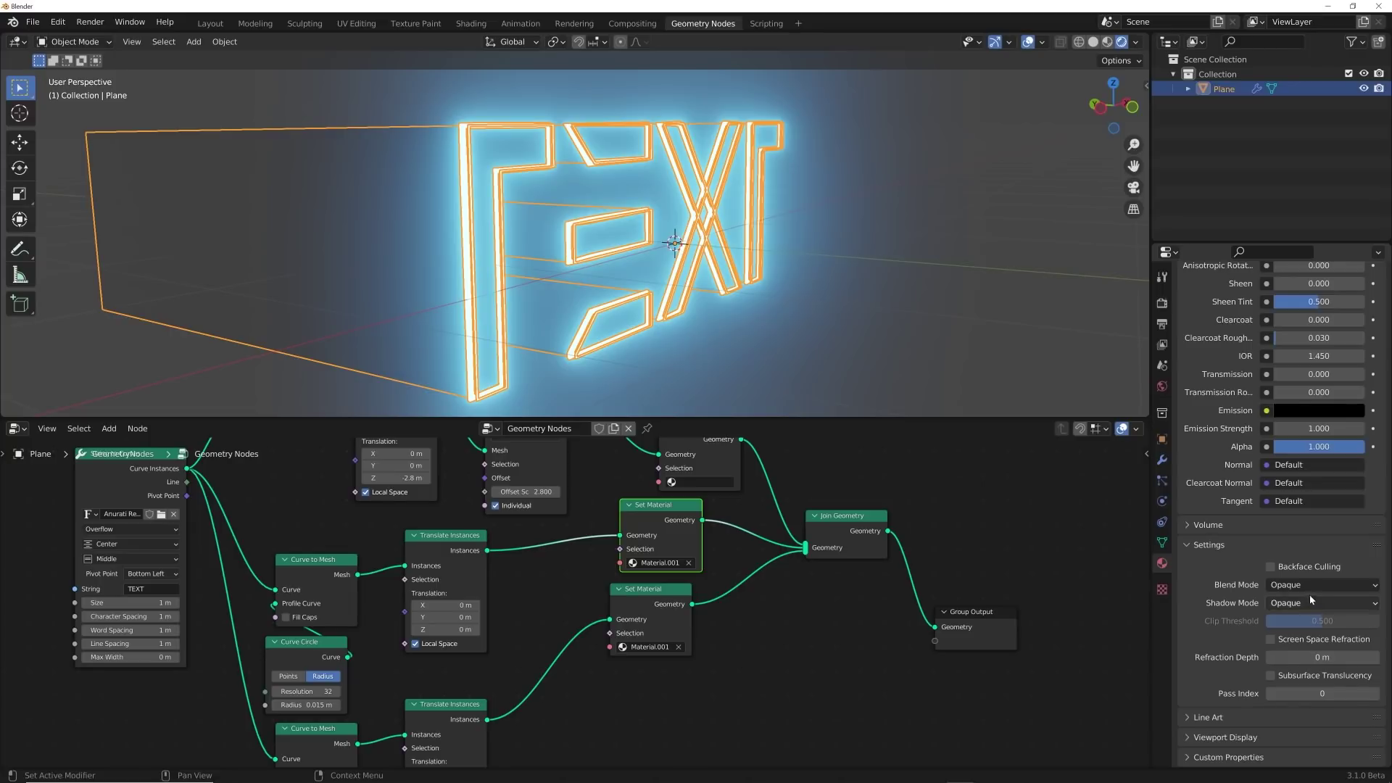
pyautogui.click(1308, 587)
pyautogui.click(1301, 651)
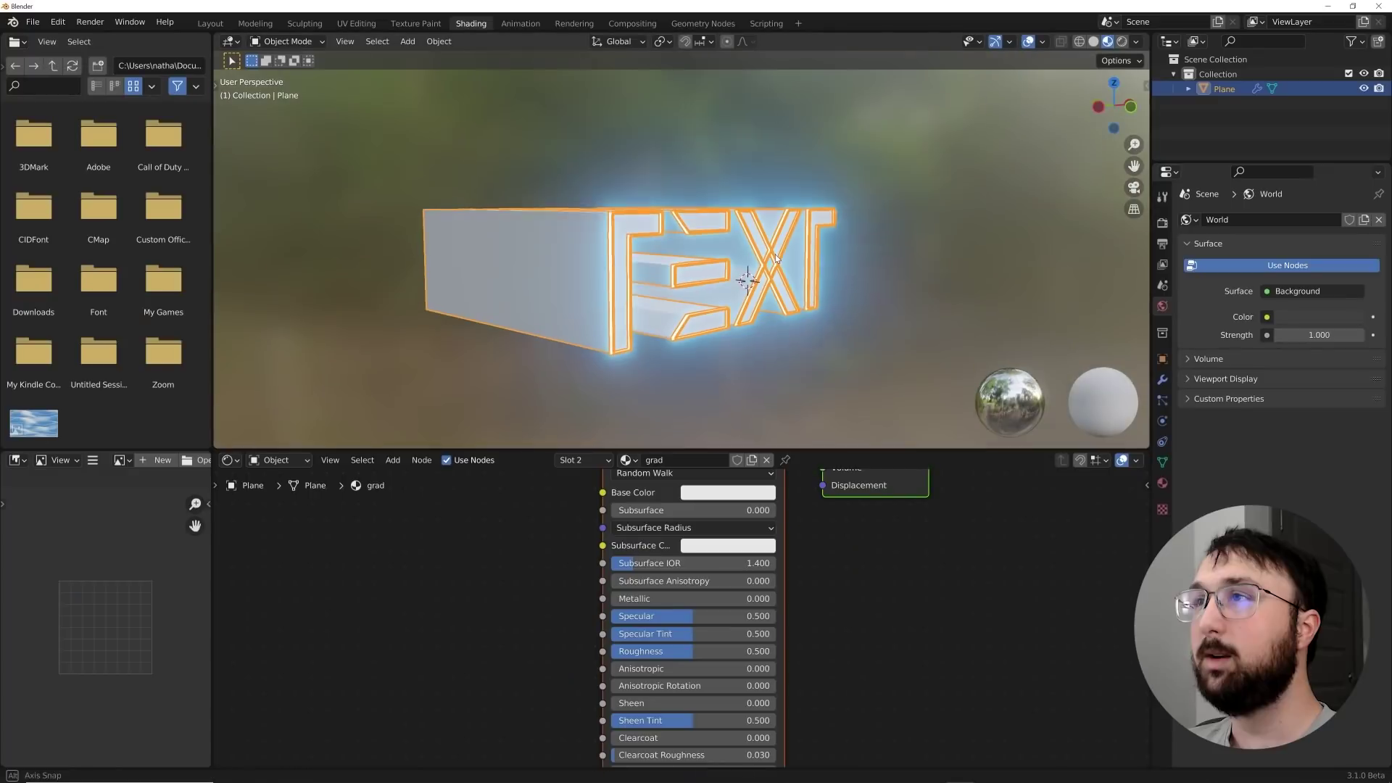
# In the Shading workspace, use rendered viewport shading and delete the grad material's Principled BSDF node.
pyautogui.click(1122, 42)
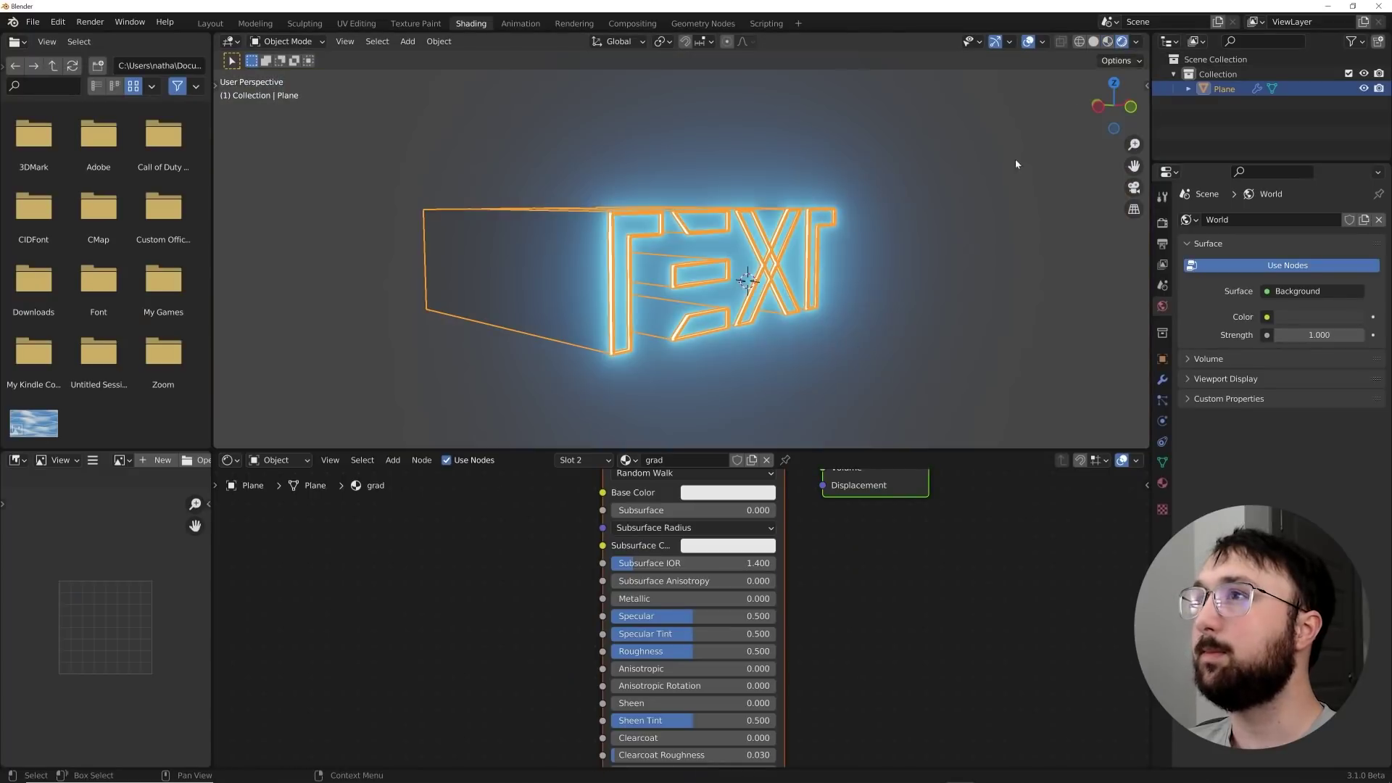
pyautogui.scroll(-1, 632, 573)
pyautogui.scroll(-2, 633, 573)
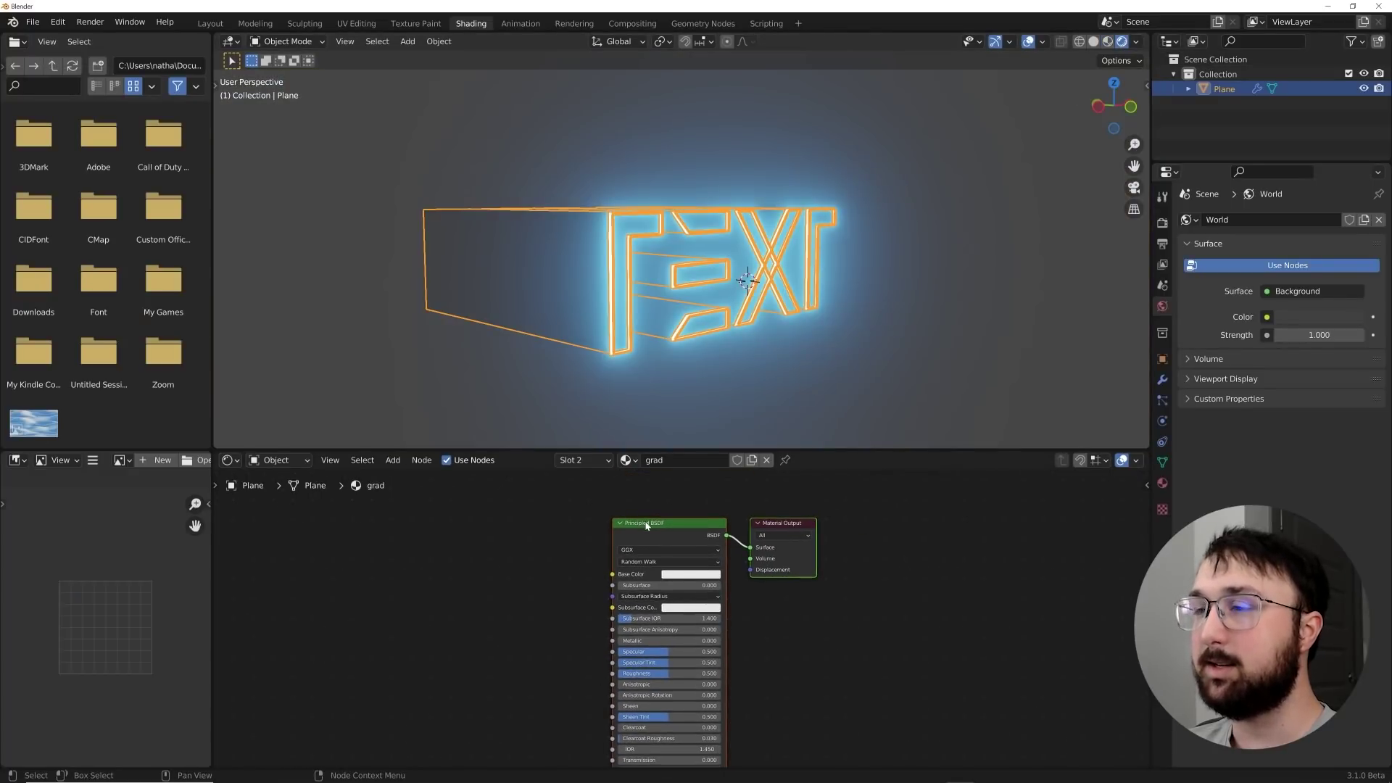
pyautogui.press('x')
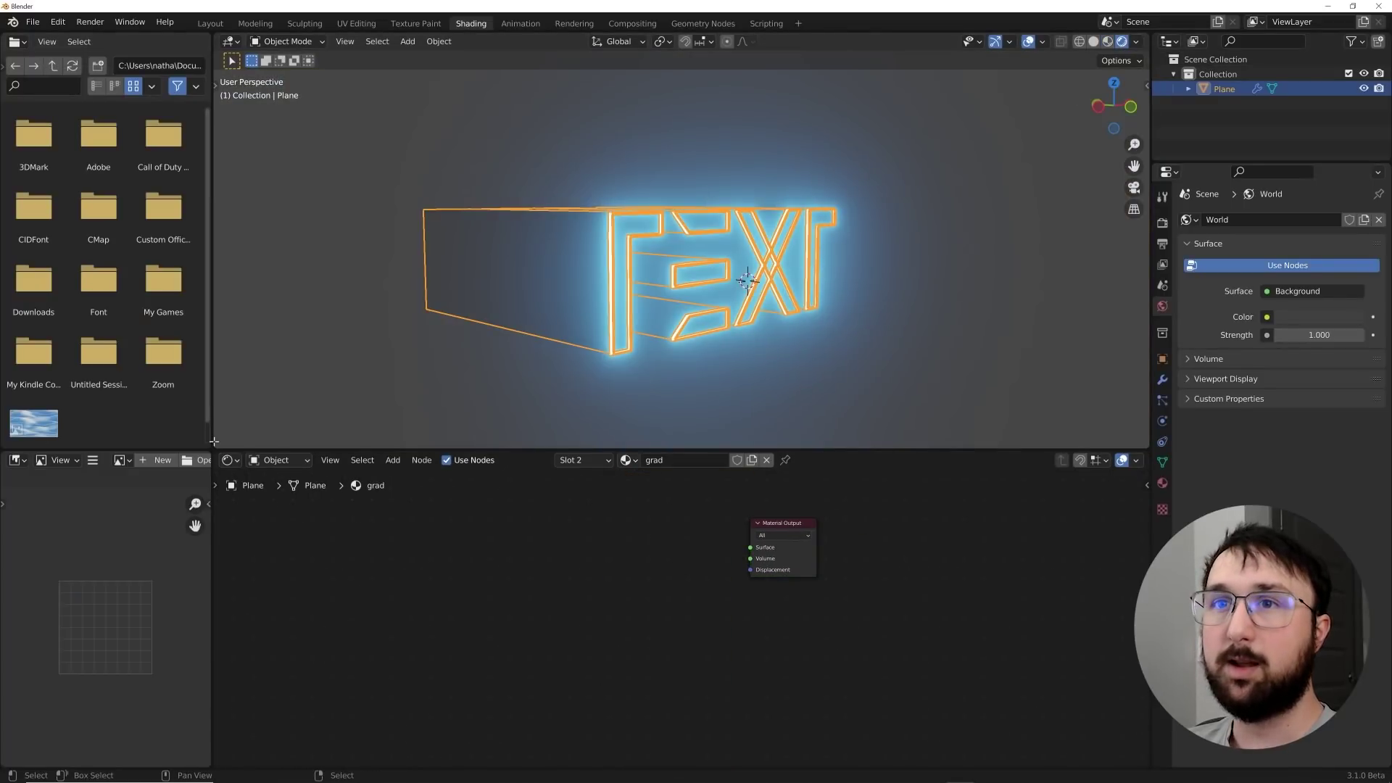
# Merge away the file browser and image editor areas so the viewport and shader editor fill their space.
pyautogui.moveTo(216, 444); pyautogui.dragTo(109, 290)
pyautogui.moveTo(215, 454); pyautogui.dragTo(109, 580)
pyautogui.scroll(4, 614, 574)
pyautogui.moveTo(622, 600); pyautogui.dragTo(613, 646, button='middle')
# Add an Emission node and a Transparent BSDF node to the grad material.
pyautogui.hotkey('shift', 'a')
pyautogui.click(602, 531)
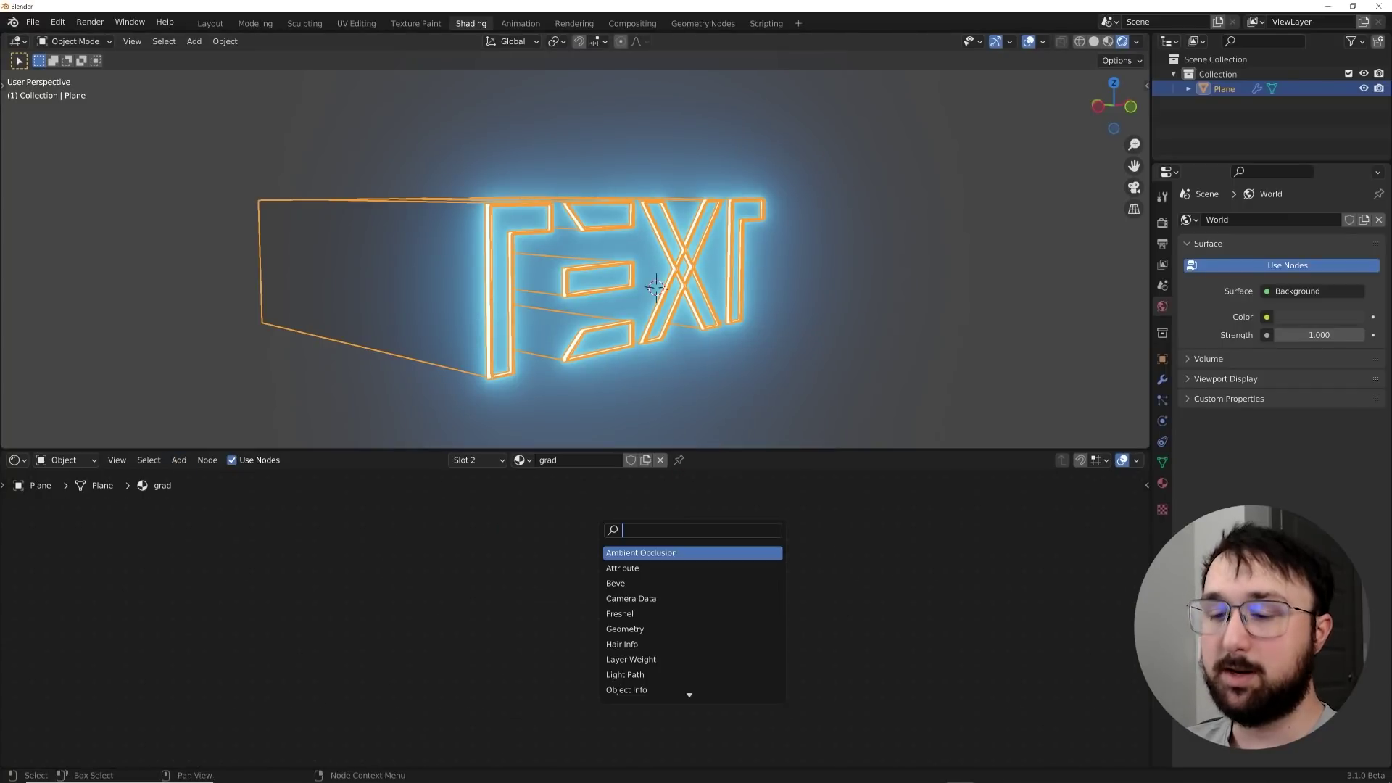
pyautogui.write('emi')
pyautogui.press('Return')
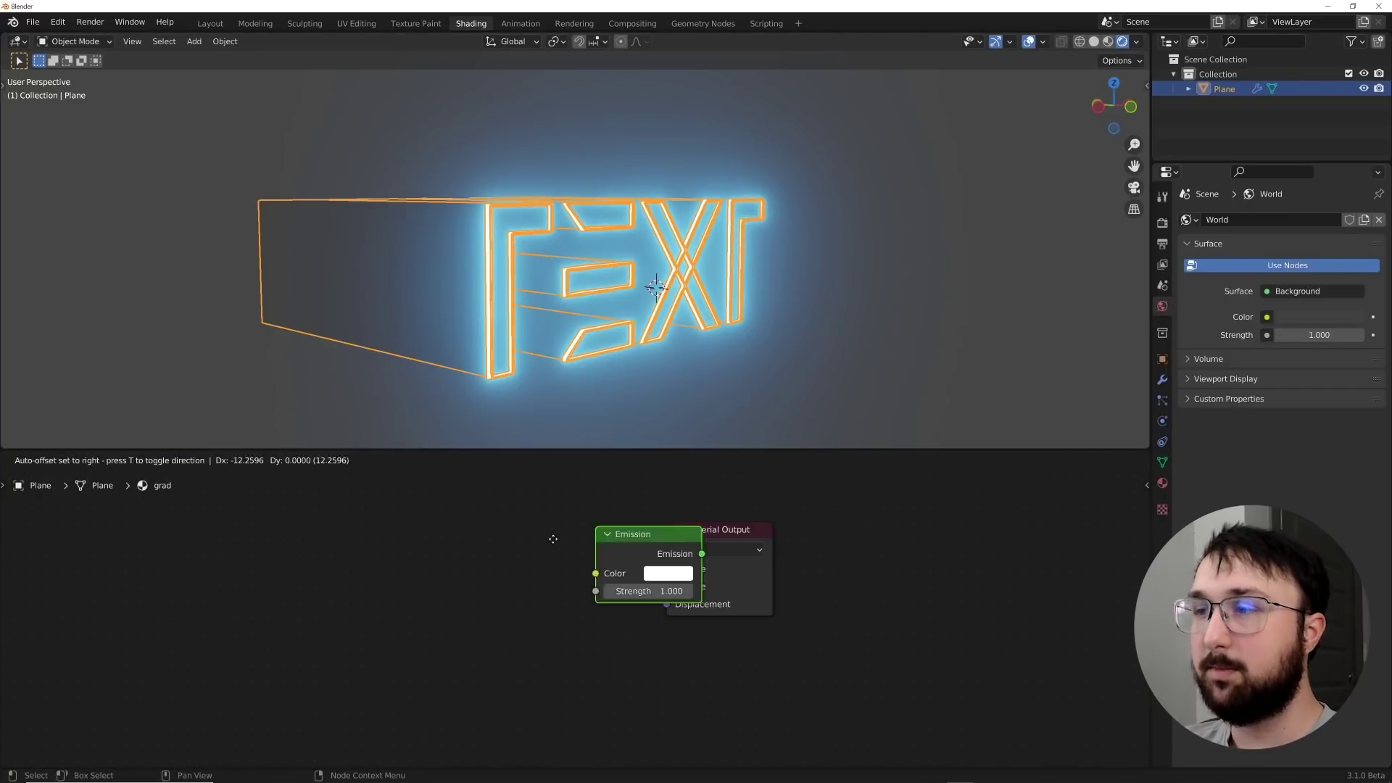
pyautogui.click(470, 506)
pyautogui.hotkey('shift', 'a')
pyautogui.click(470, 506)
pyautogui.write('tra')
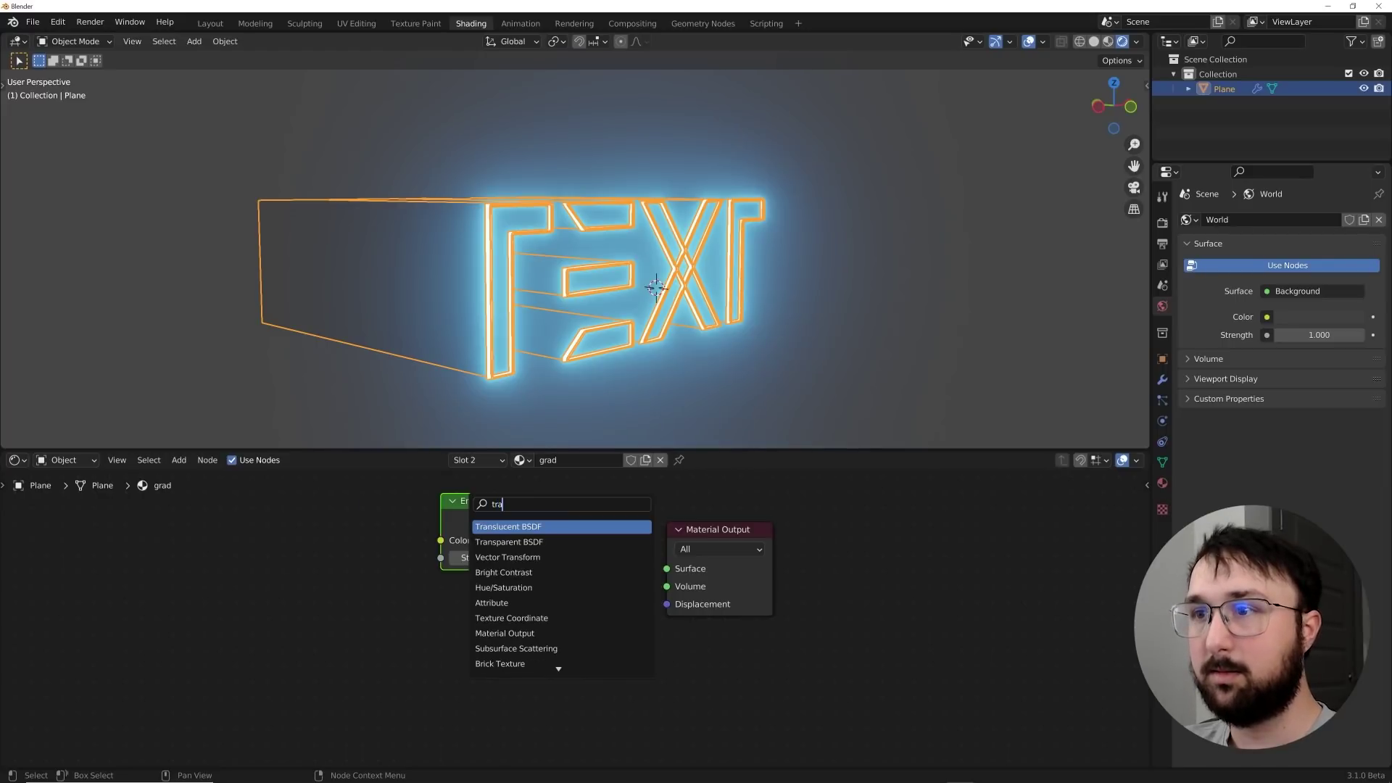
pyautogui.press('Down')
pyautogui.press('Return')
pyautogui.click(457, 670)
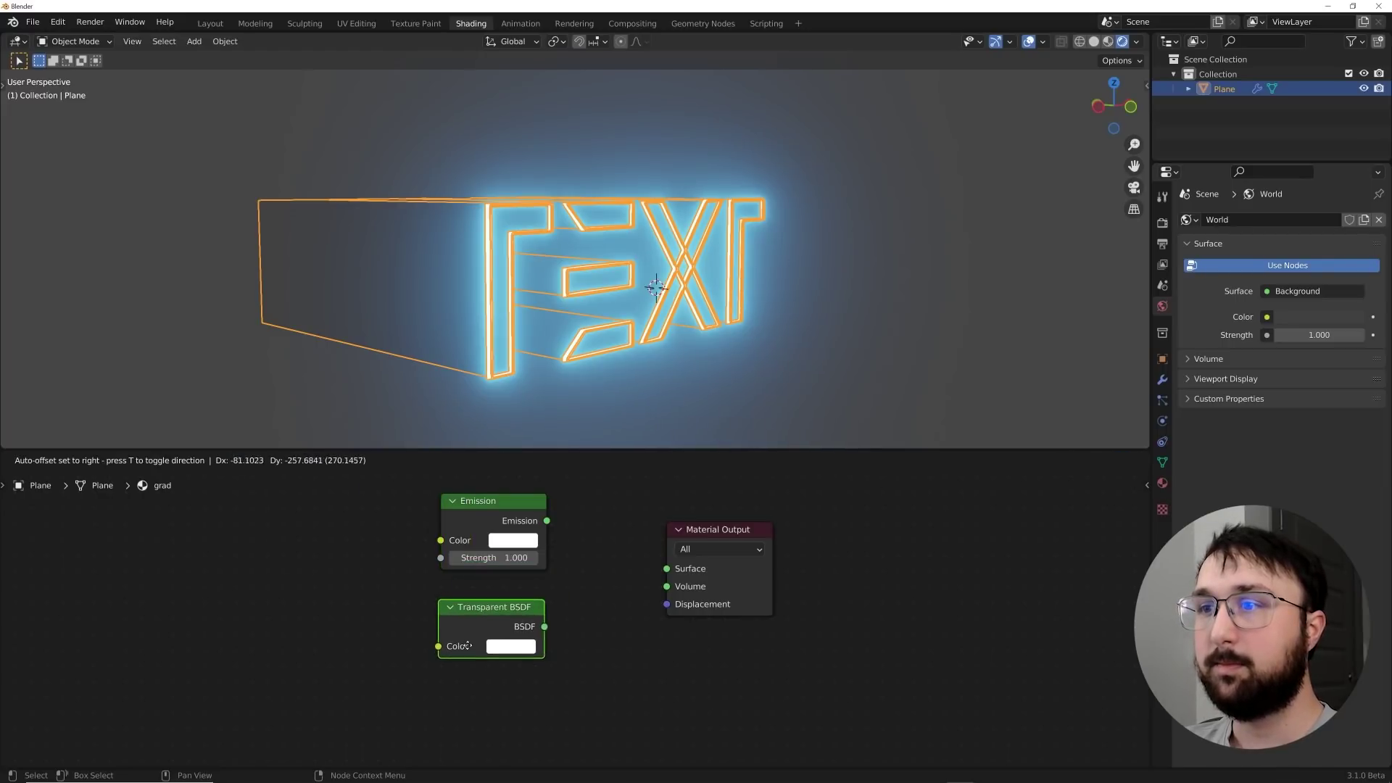
# Add a Mix Shader combining Emission in its first shader input and Transparent BSDF in its second, and connect it to the Material Output's Surface.
pyautogui.hotkey('shift', 'a')
pyautogui.click(580, 509)
pyautogui.write('mix')
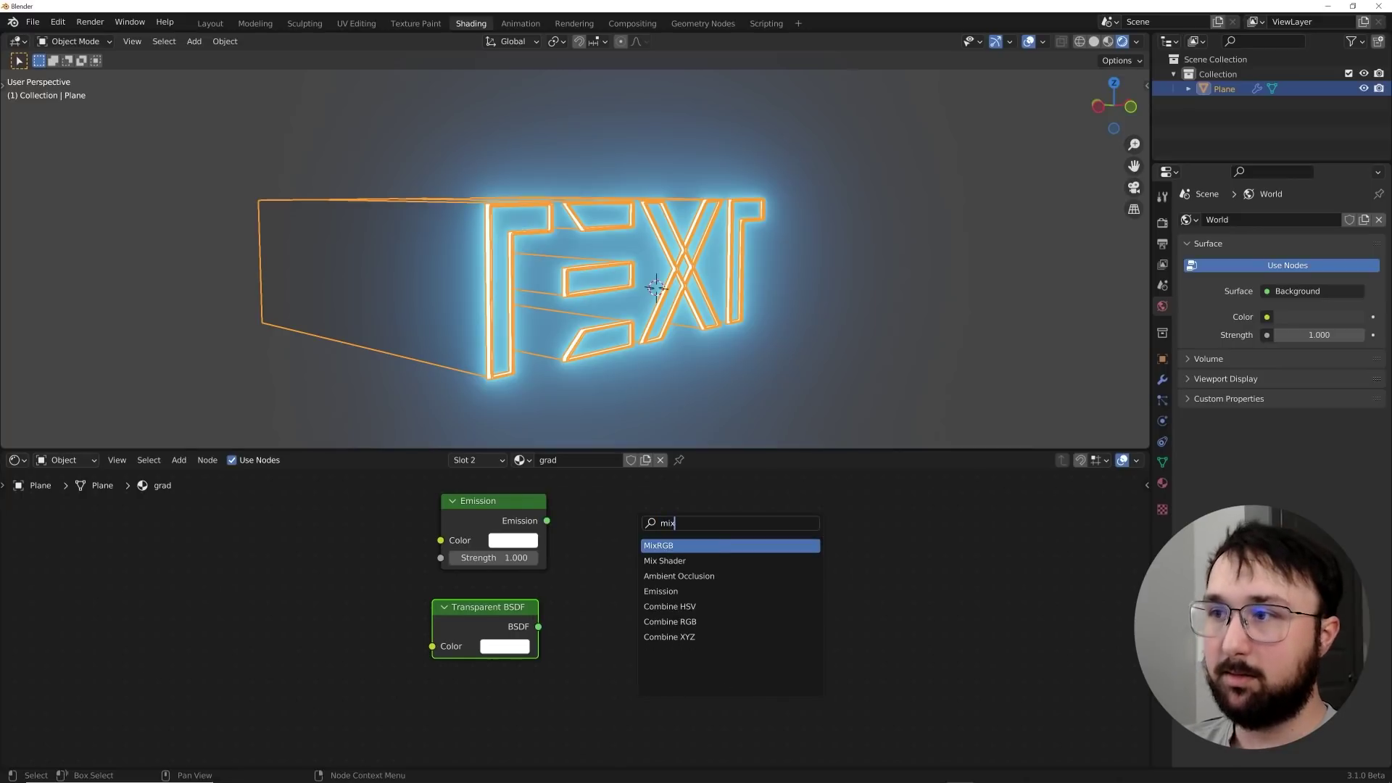
pyautogui.press('Down')
pyautogui.press('Return')
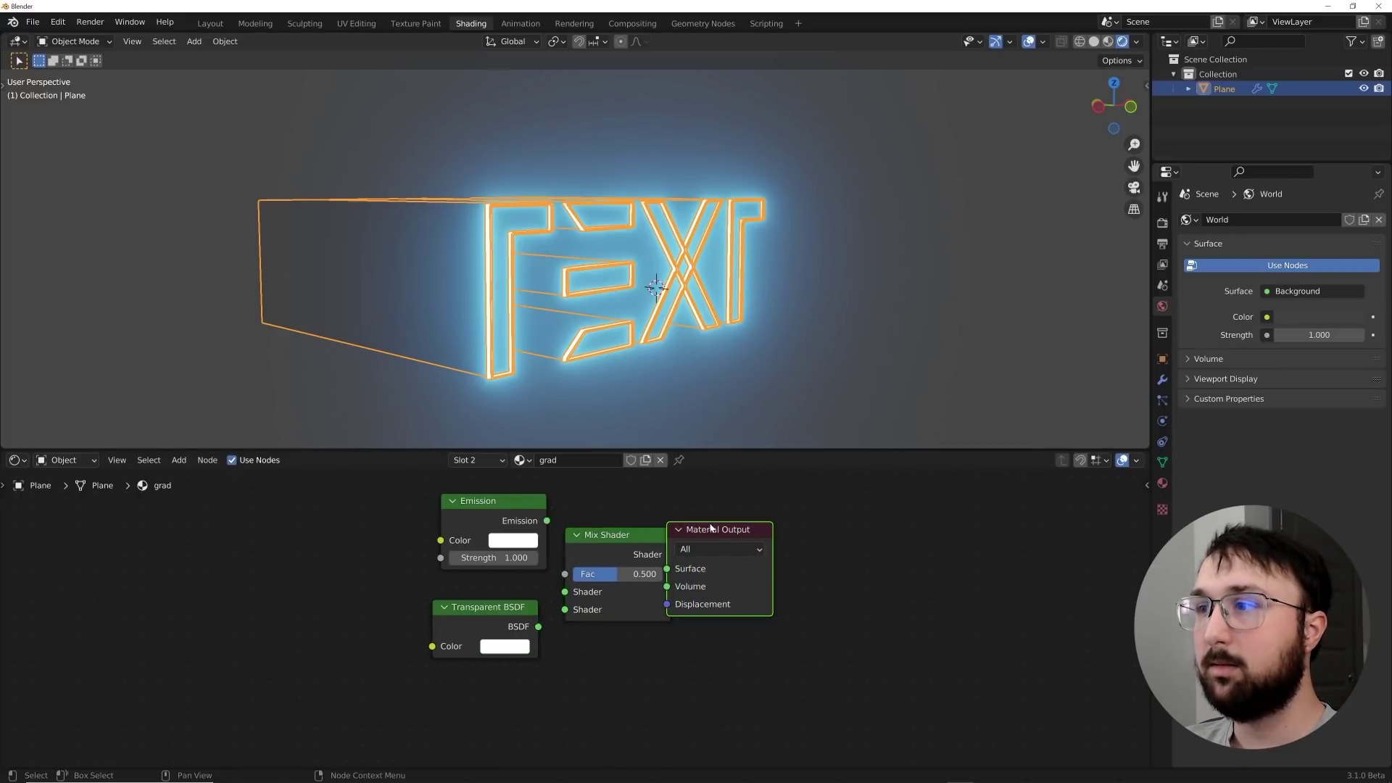
pyautogui.click(840, 538)
pyautogui.moveTo(694, 556); pyautogui.dragTo(762, 577)
pyautogui.moveTo(538, 626); pyautogui.dragTo(581, 601)
pyautogui.moveTo(547, 521); pyautogui.dragTo(587, 593)
pyautogui.moveTo(634, 537); pyautogui.dragTo(635, 521)
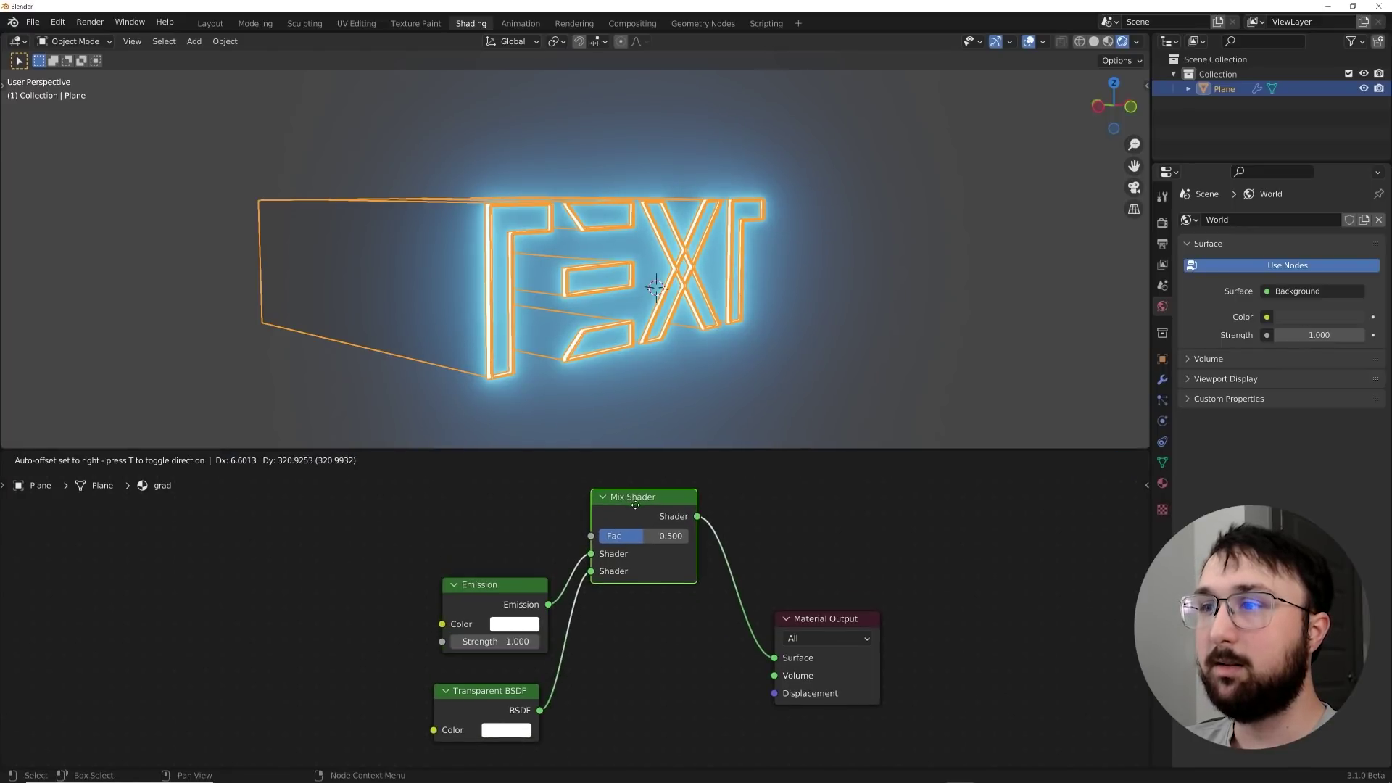
pyautogui.moveTo(635, 505); pyautogui.dragTo(636, 505)
pyautogui.moveTo(636, 506); pyautogui.dragTo(646, 559, button='middle')
# Add a ColorRamp node and connect its Color output to the Mix Shader's Fac input.
pyautogui.hotkey('shift', 'a')
pyautogui.click(510, 507)
pyautogui.write('col')
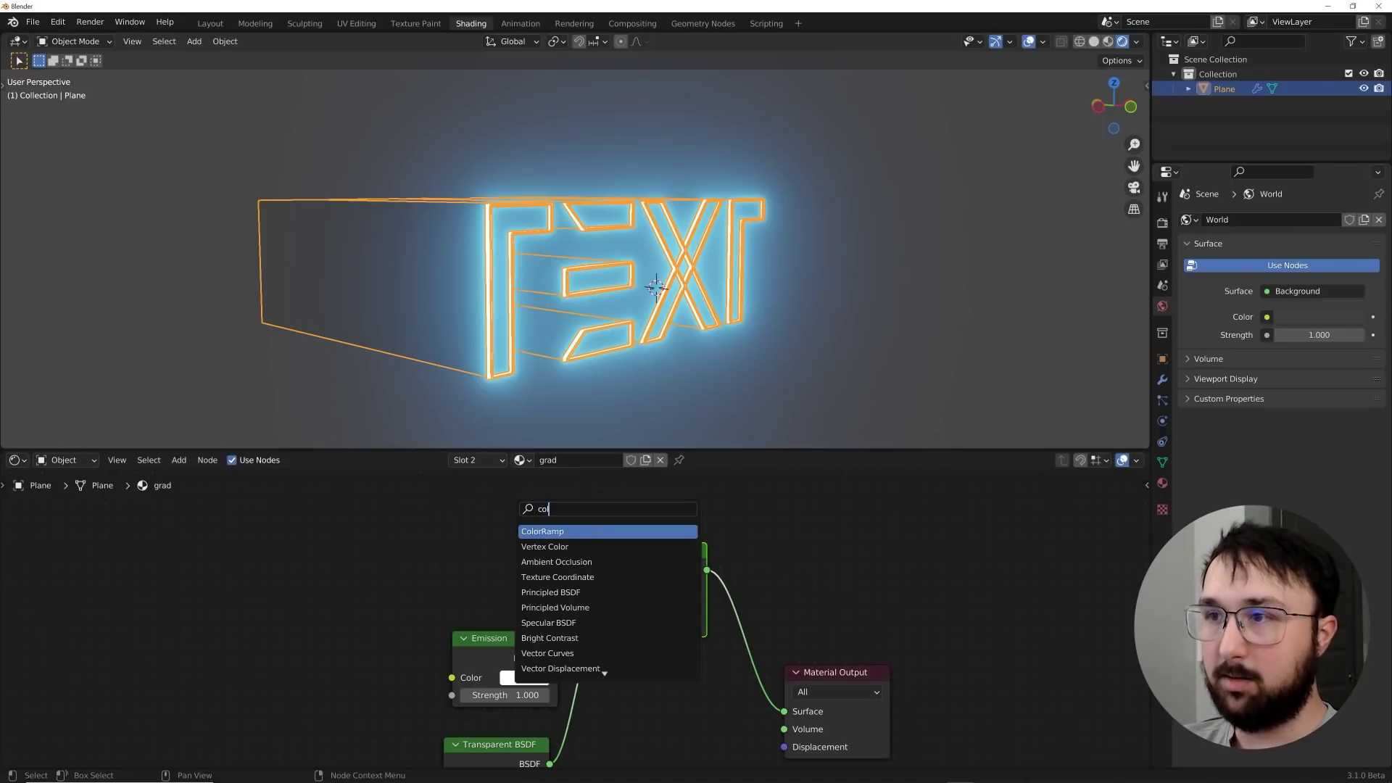
pyautogui.press('Return')
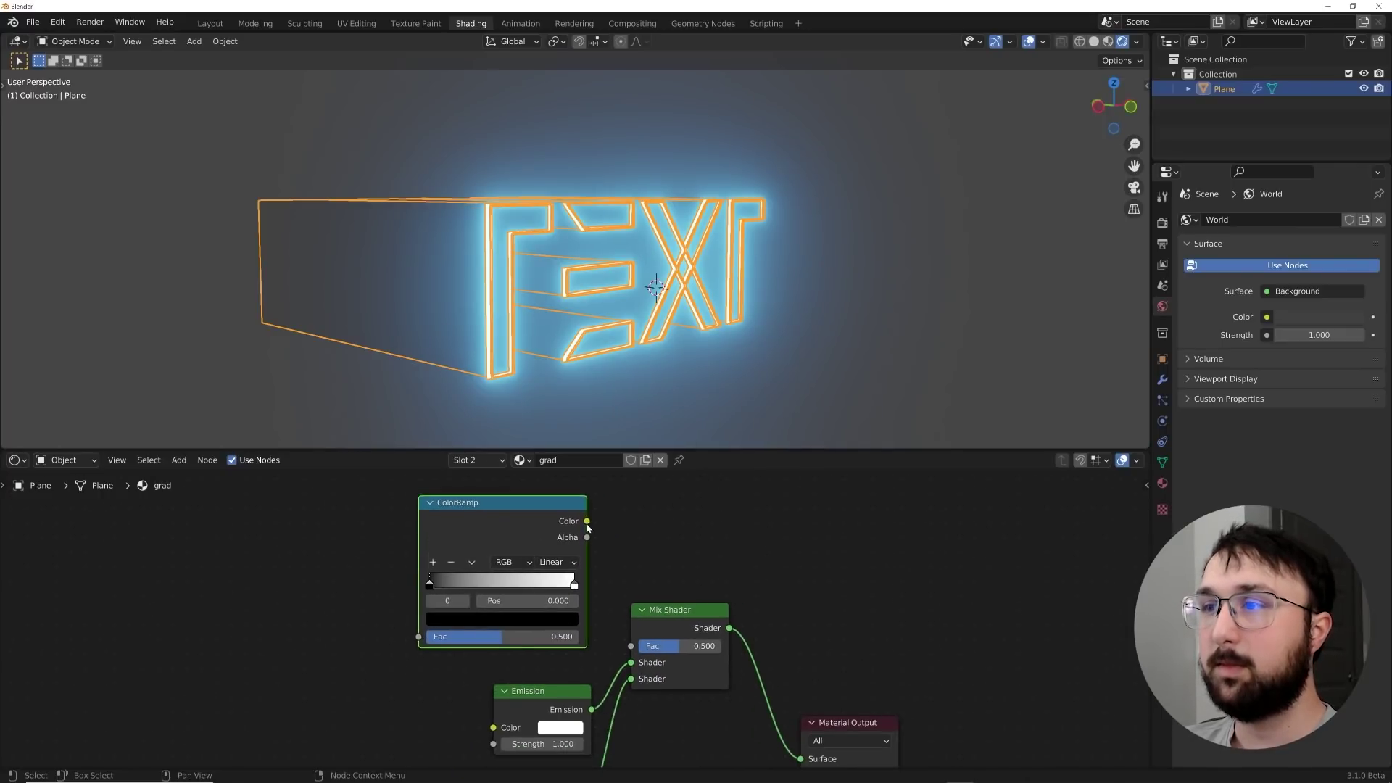
pyautogui.moveTo(588, 522); pyautogui.dragTo(626, 648)
# Add a Gradient Texture node and connect its Color output to the ColorRamp's Fac input.
pyautogui.moveTo(346, 557); pyautogui.dragTo(479, 559, button='middle')
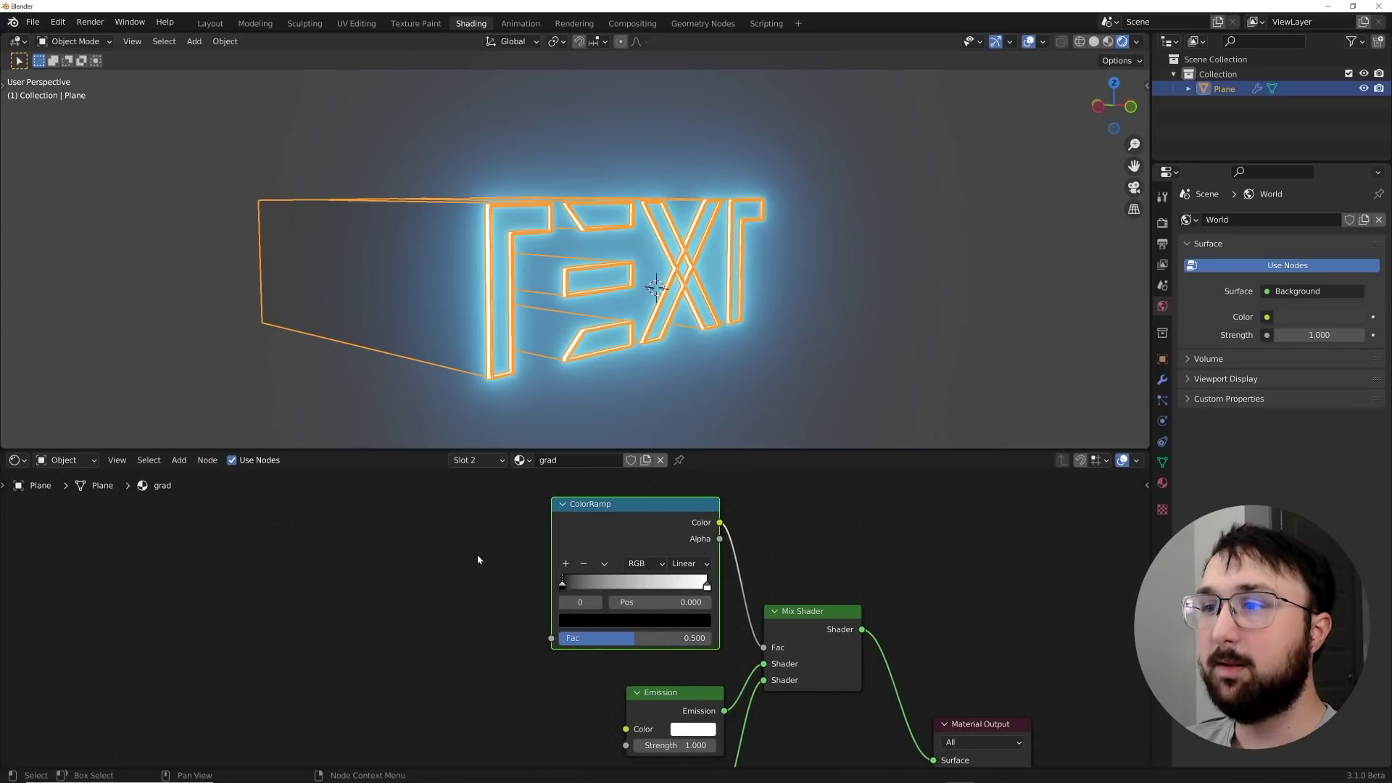
pyautogui.hotkey('shift', 'a')
pyautogui.click(478, 559)
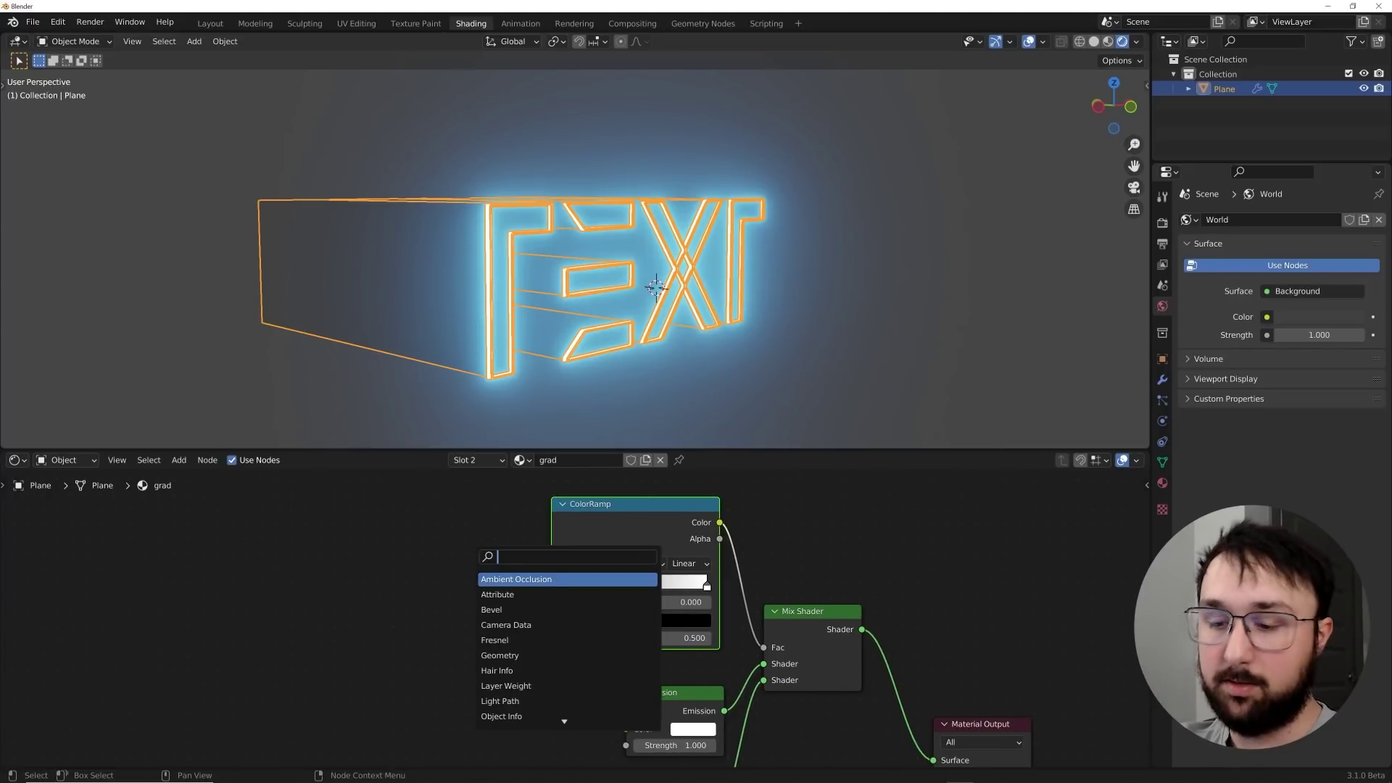
pyautogui.write('grad')
pyautogui.press('Return')
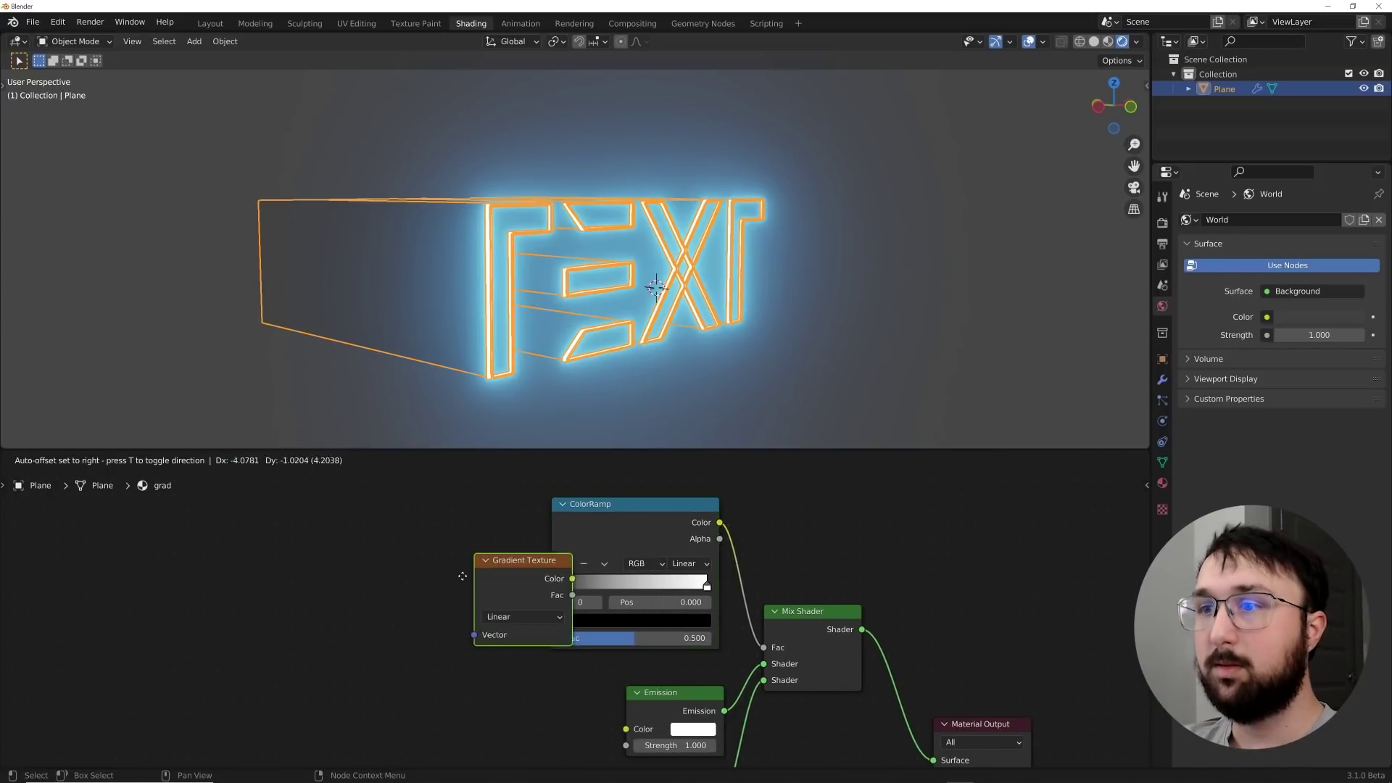
pyautogui.click(503, 570)
pyautogui.moveTo(506, 570); pyautogui.dragTo(551, 638)
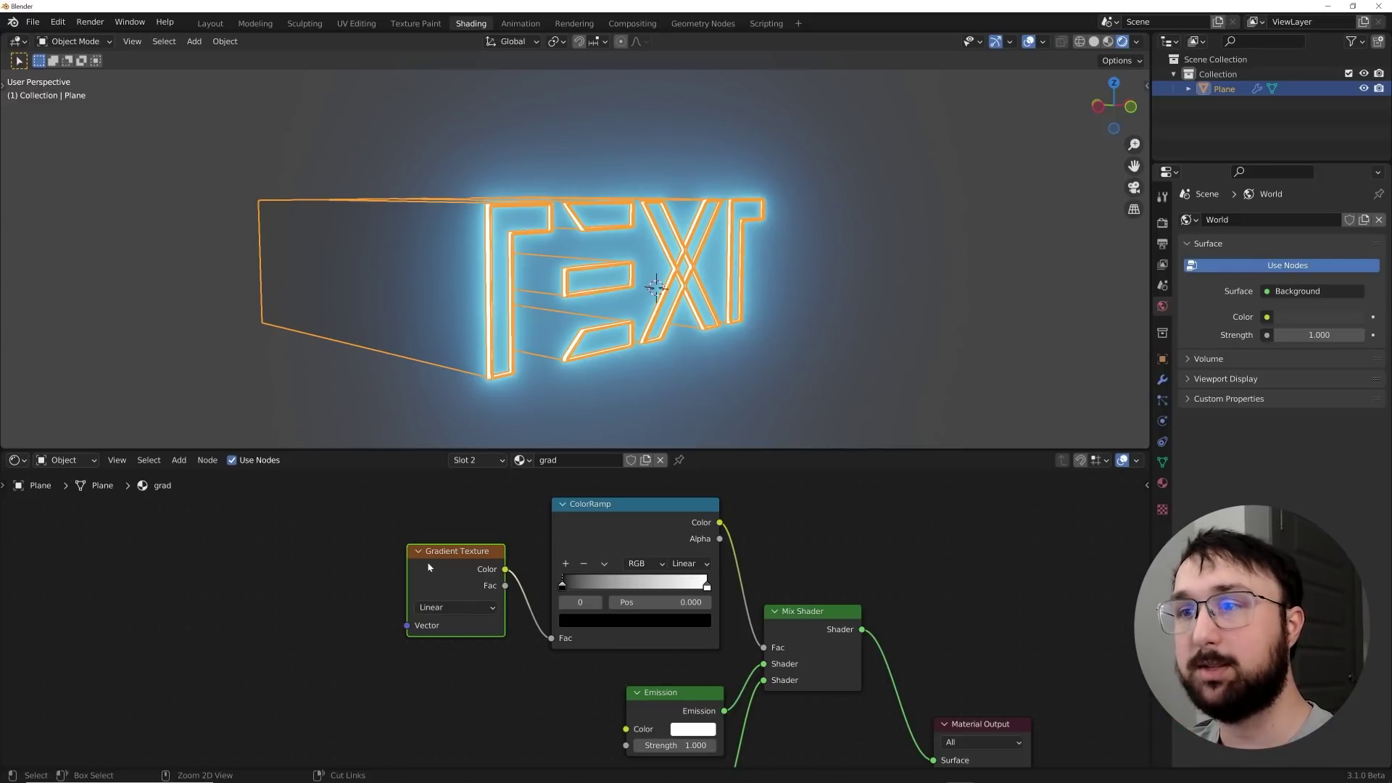
# Add Mapping and Texture Coordinate nodes to the Gradient Texture, feeding the Mapping Vector from the Object output.
pyautogui.hotkey('ctrl', 't')
pyautogui.moveTo(269, 604); pyautogui.dragTo(322, 591, button='middle')
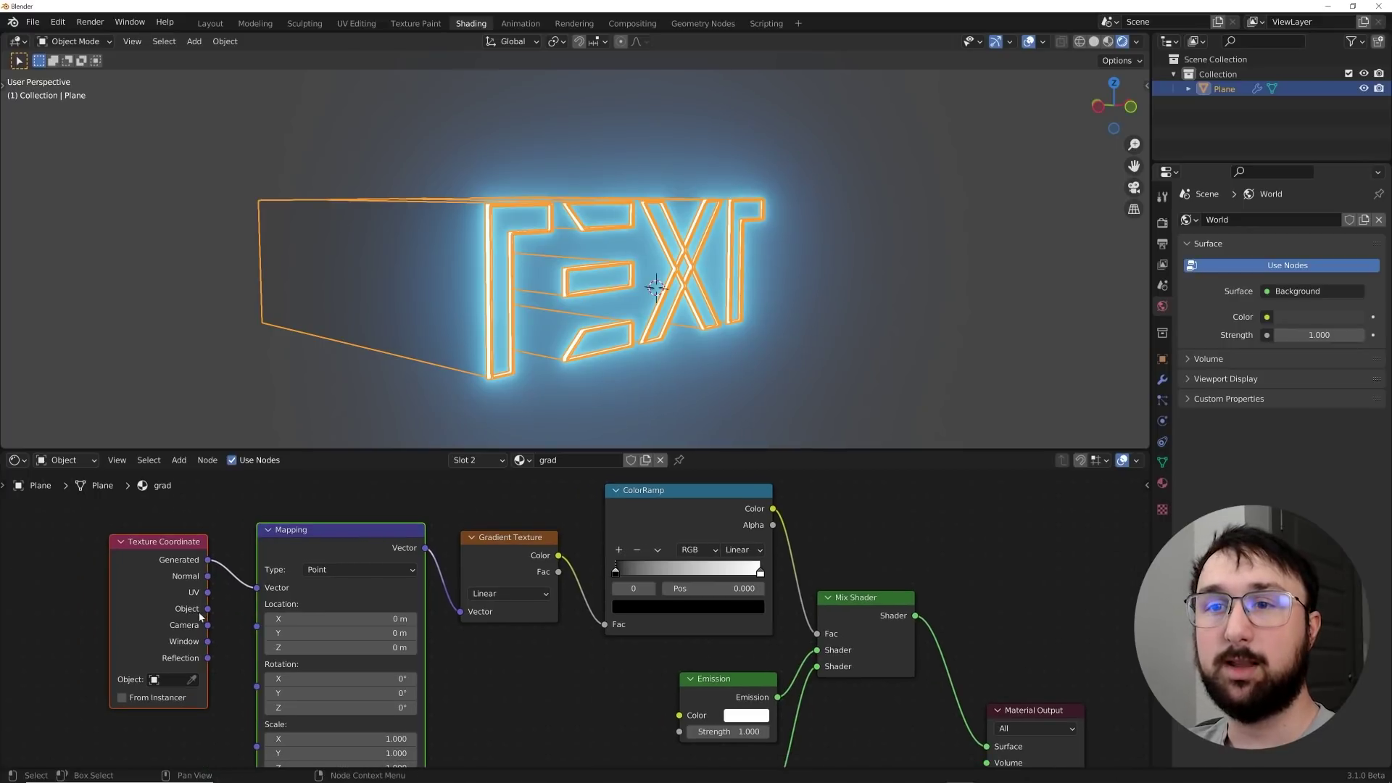
pyautogui.moveTo(207, 609); pyautogui.dragTo(257, 588)
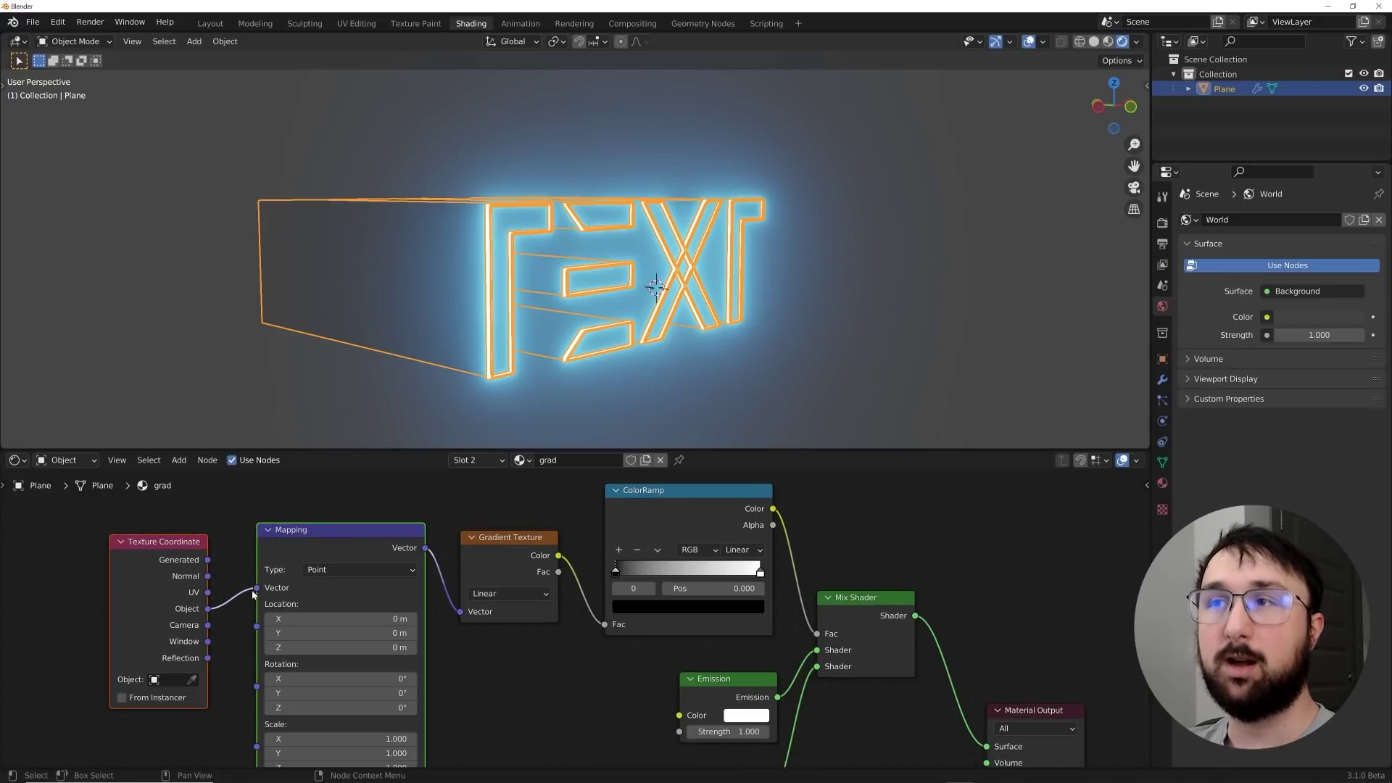
pyautogui.scroll(-1, 843, 513)
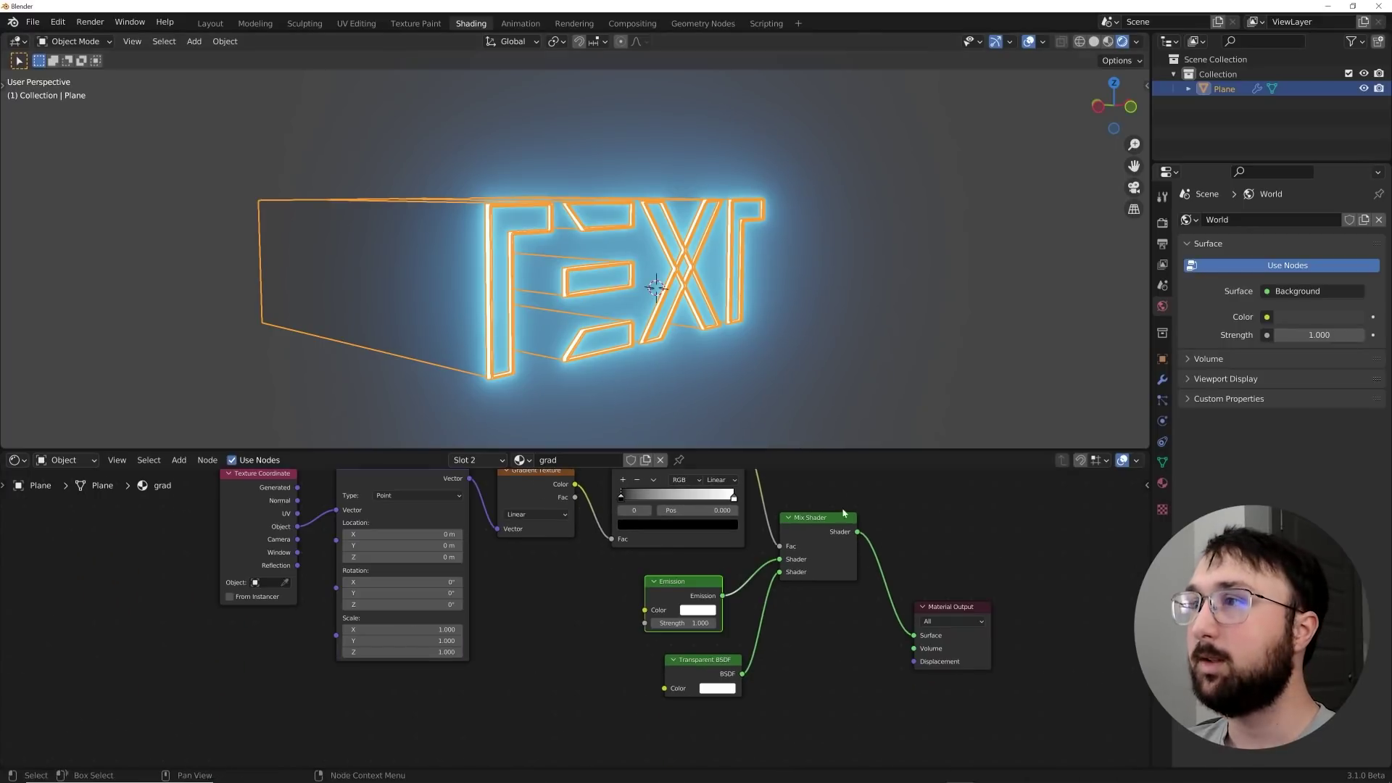
# Assign the grad material to the extruded fill in the geometry node tree's empty Set Material node.
pyautogui.click(716, 22)
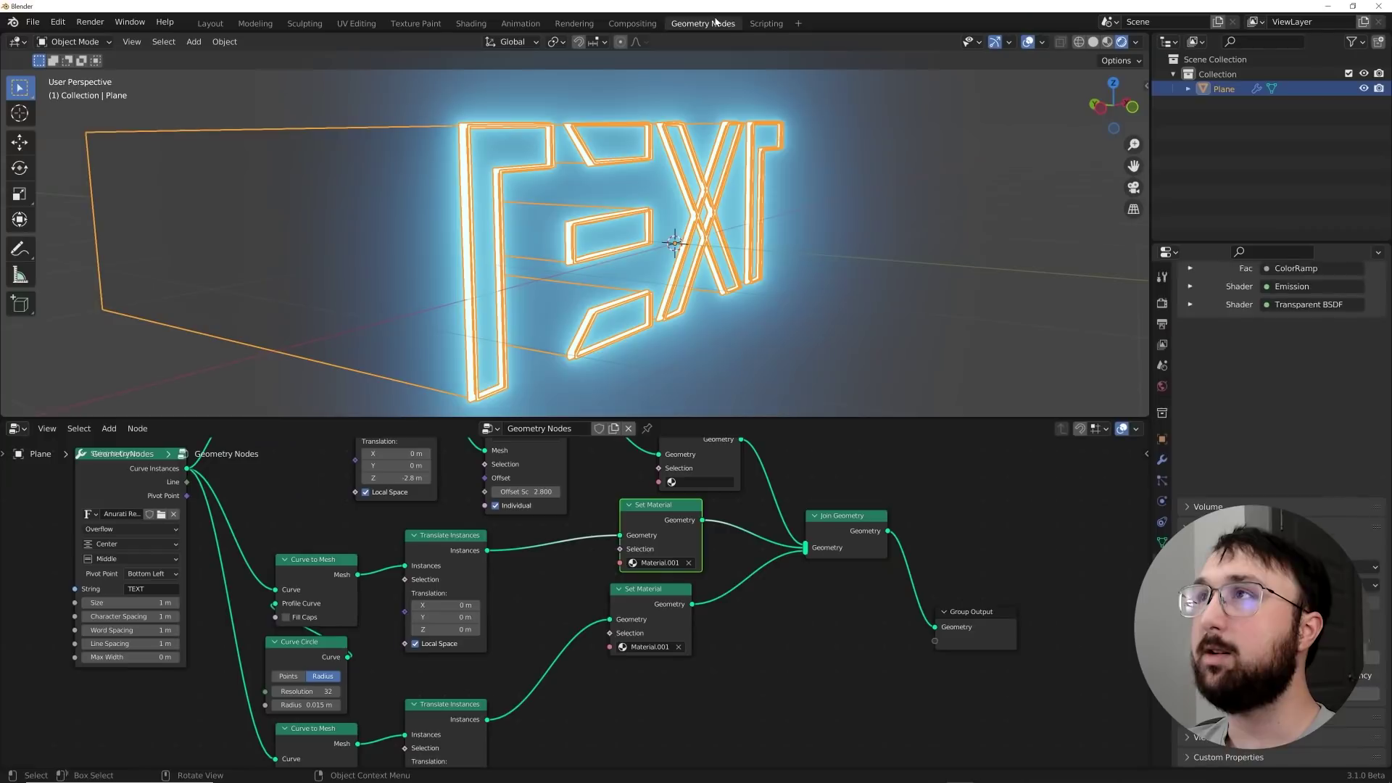
pyautogui.click(692, 483)
pyautogui.click(695, 504)
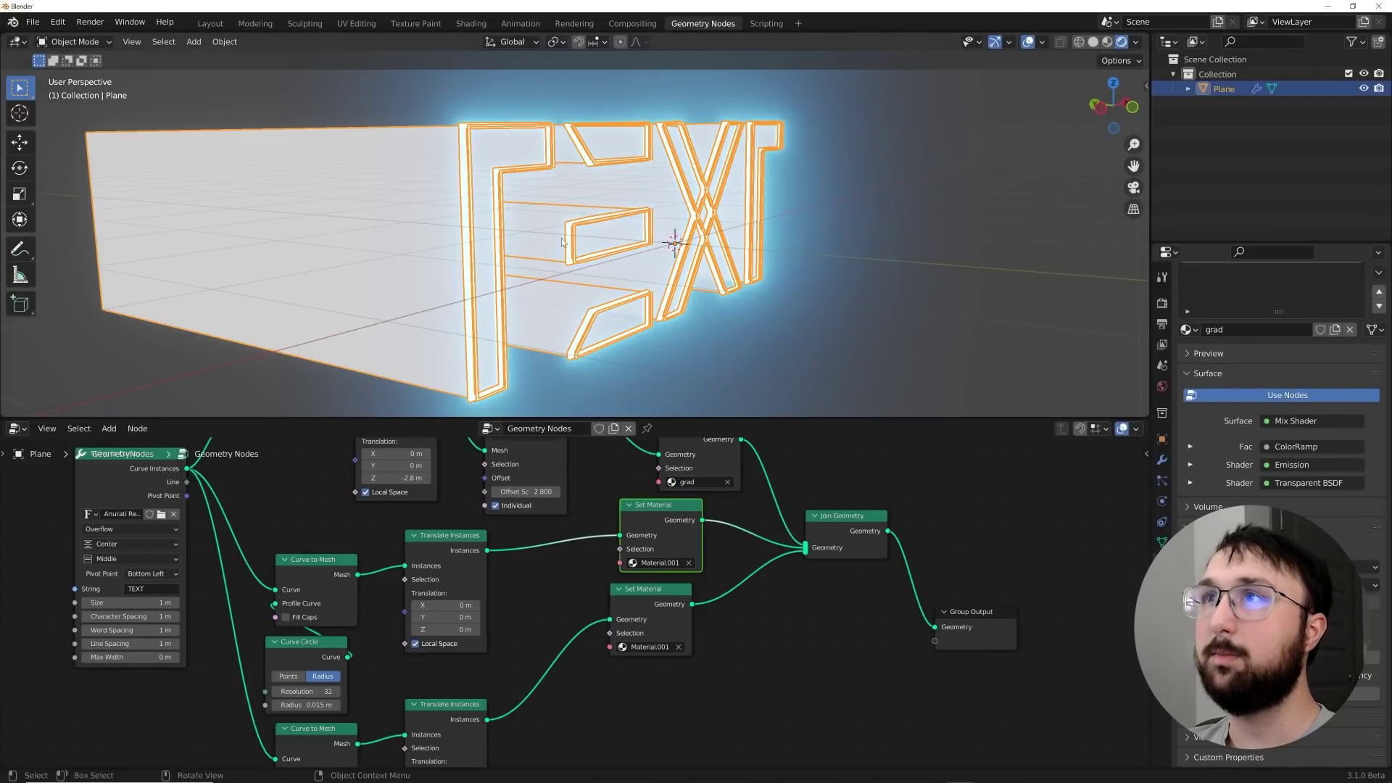
pyautogui.moveTo(562, 242); pyautogui.dragTo(723, 78, button='middle')
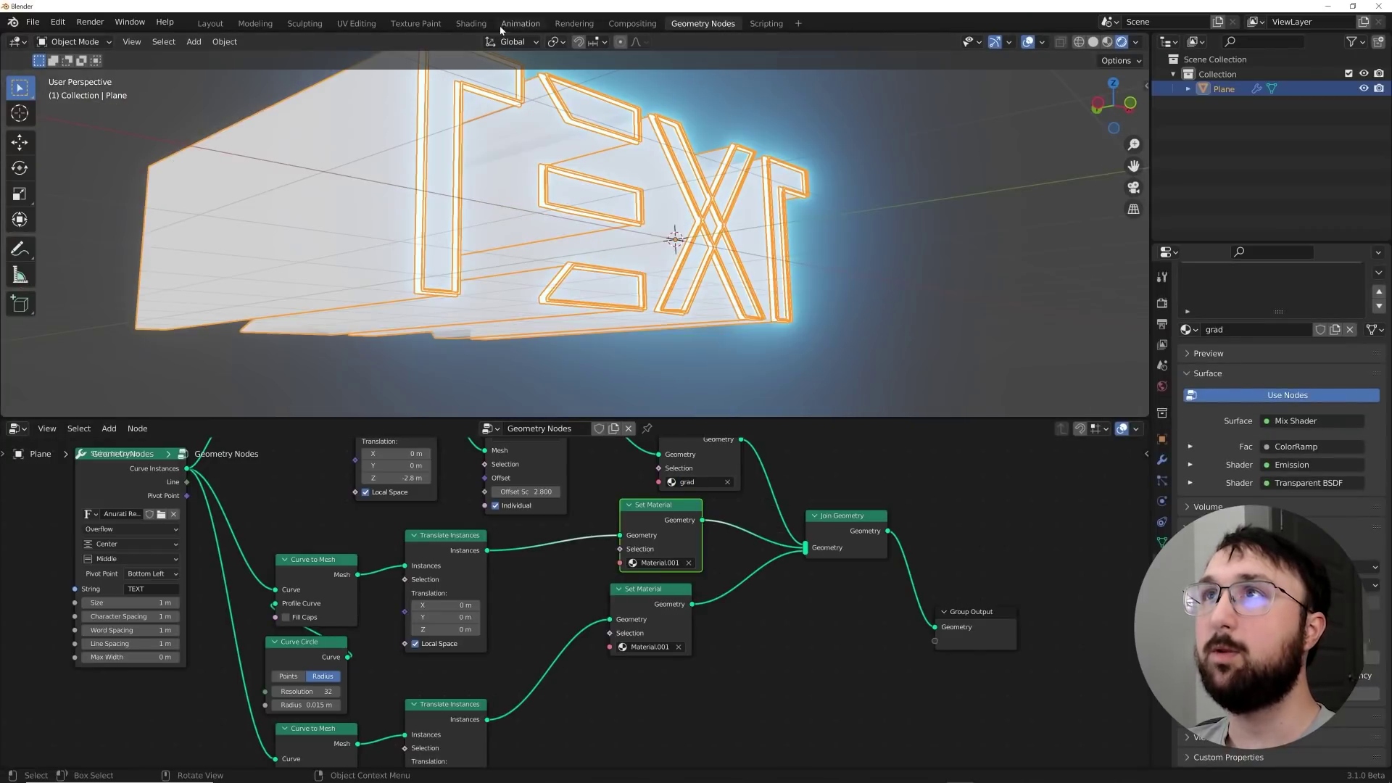
# Back in the grad material's shader nodes, swap the Mix Shader inputs so Transparent BSDF is first and Emission second.
pyautogui.click(471, 23)
pyautogui.moveTo(714, 267); pyautogui.dragTo(792, 269, button='middle')
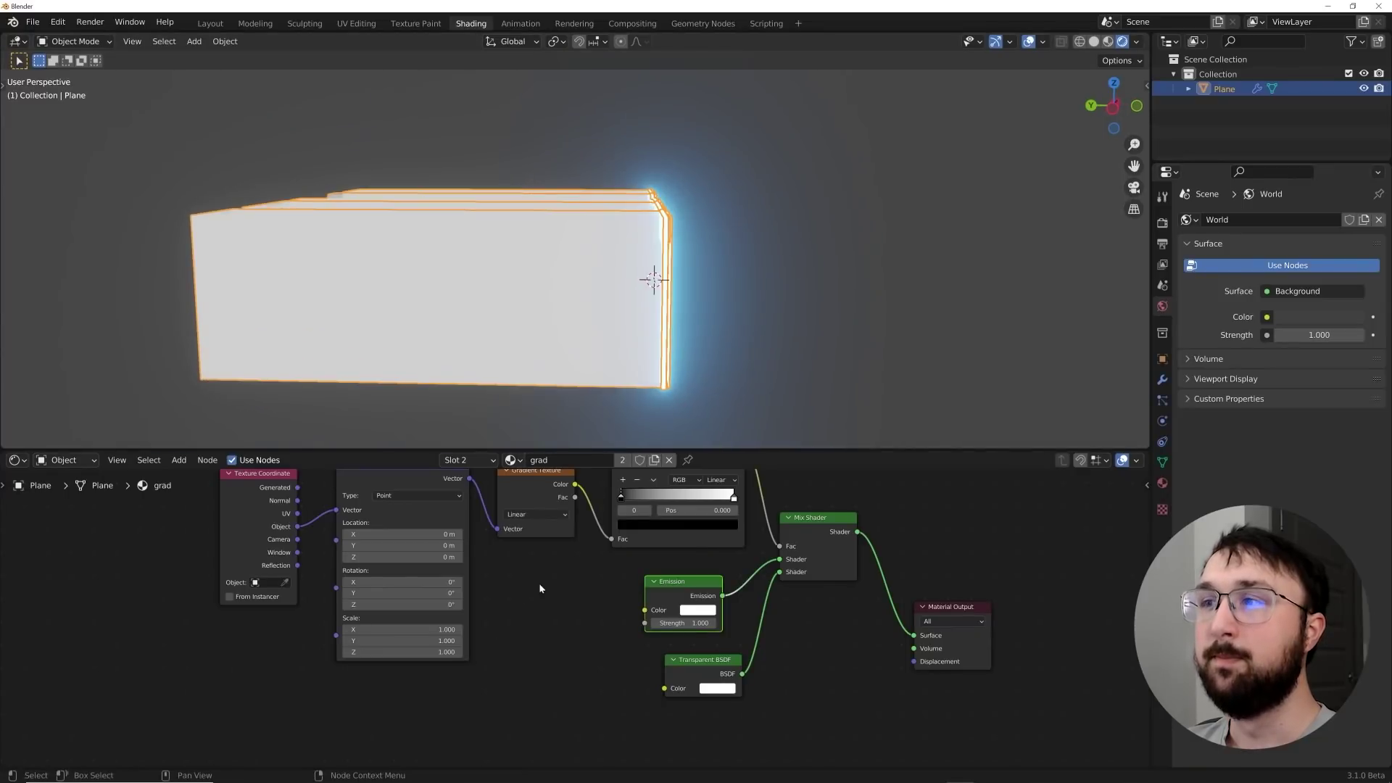
pyautogui.moveTo(539, 584); pyautogui.dragTo(535, 596, button='middle')
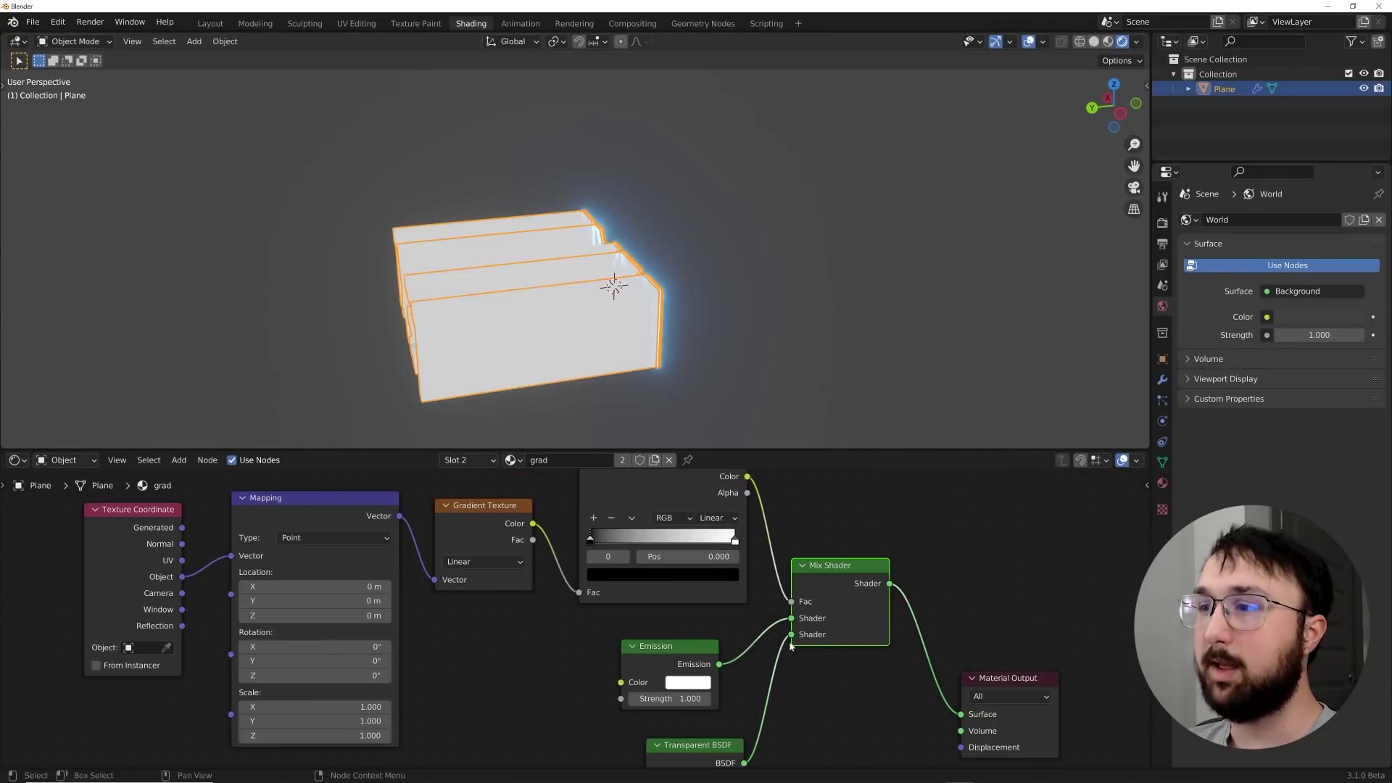
pyautogui.moveTo(690, 644); pyautogui.dragTo(689, 611, button='middle')
pyautogui.moveTo(682, 628); pyautogui.dragTo(679, 616)
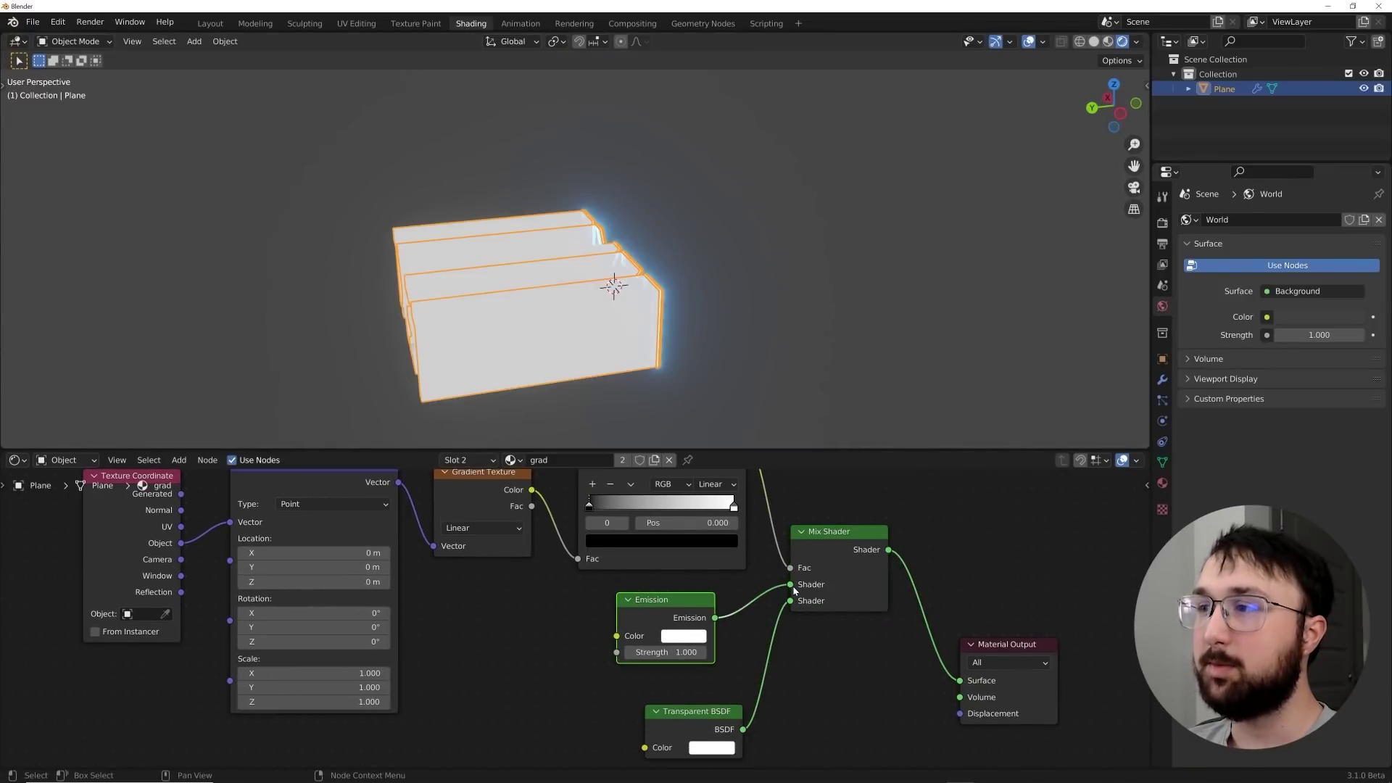
pyautogui.moveTo(793, 588); pyautogui.dragTo(791, 602)
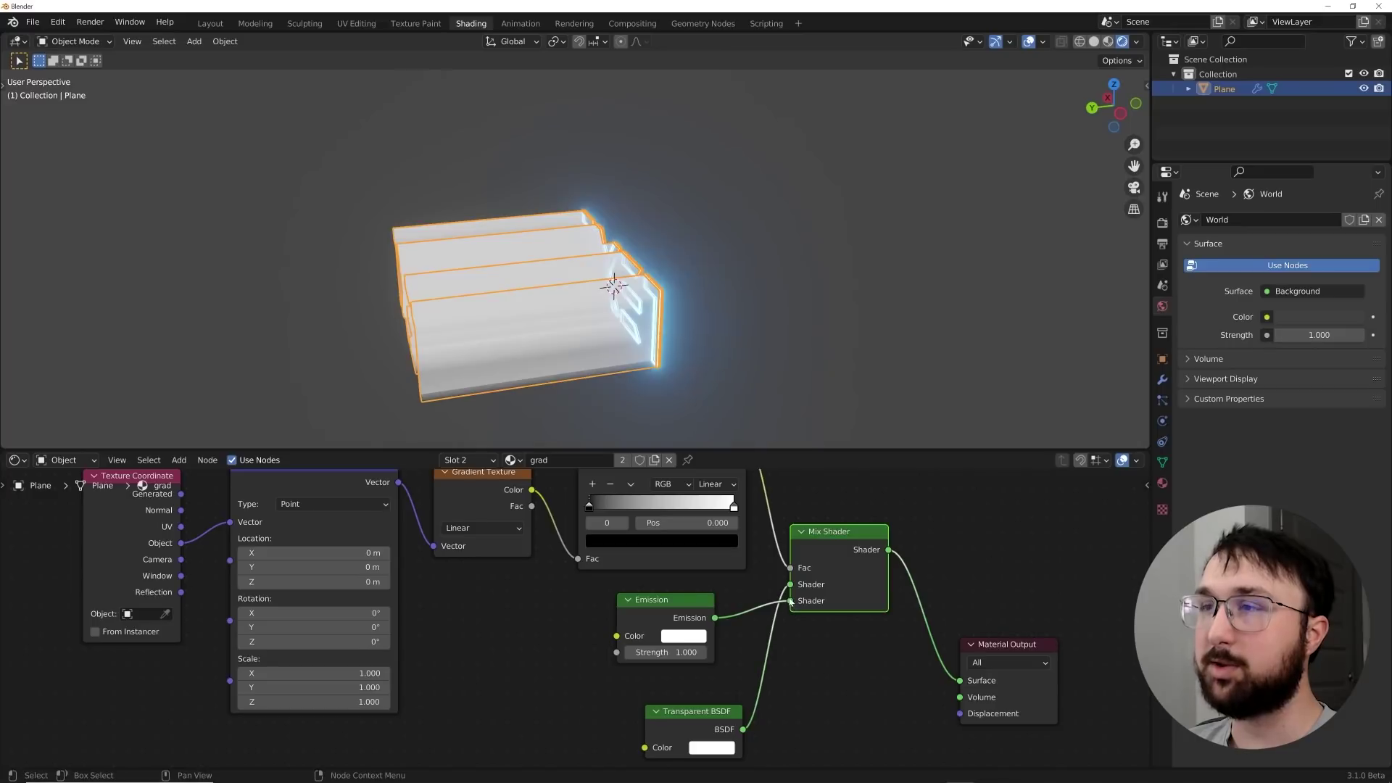
# Move the ColorRamp's black stop to position 0.613.
pyautogui.moveTo(589, 507); pyautogui.dragTo(678, 507)
pyautogui.moveTo(601, 349); pyautogui.dragTo(549, 427, button='middle')
pyautogui.scroll(-1, 436, 566)
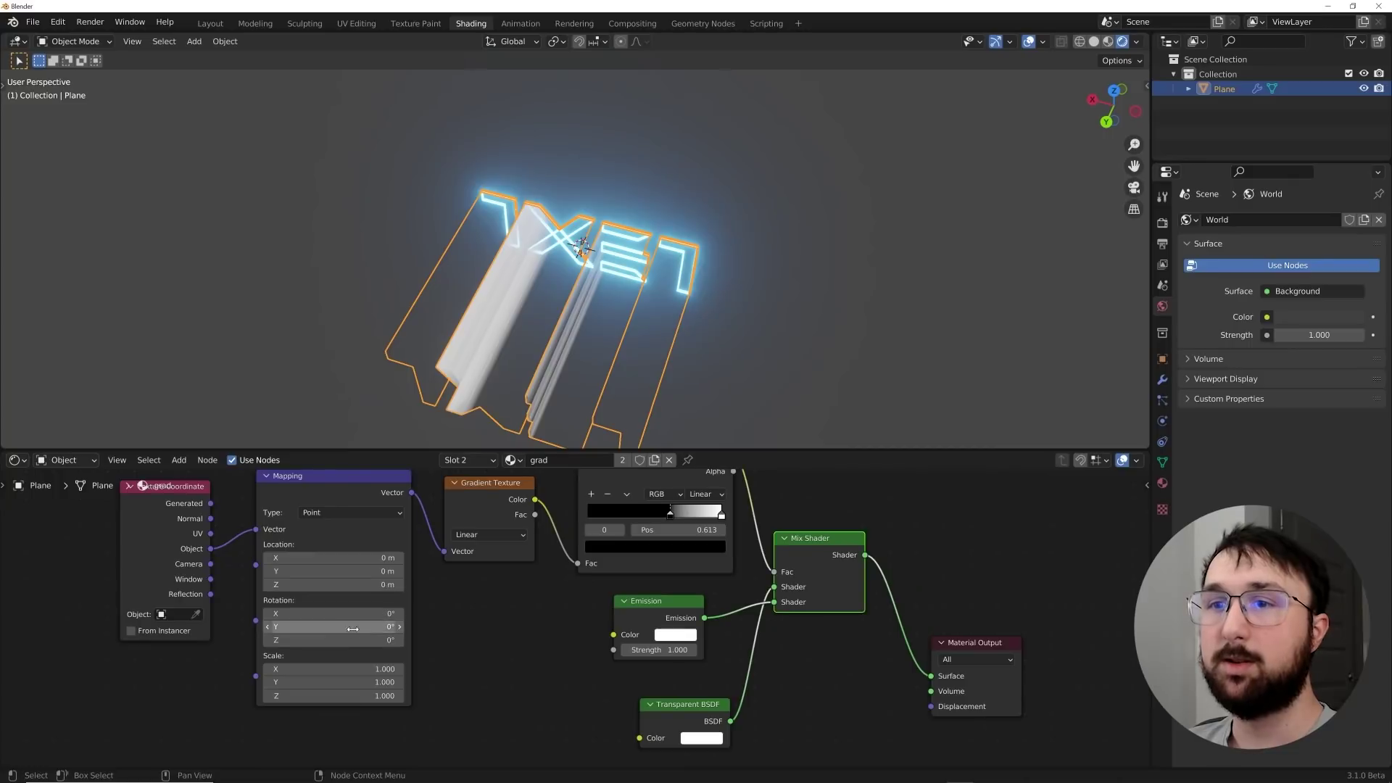
# Set the Mapping node's Y rotation to 90° and its X location to -0.5 m.
pyautogui.moveTo(353, 628); pyautogui.dragTo(403, 627)
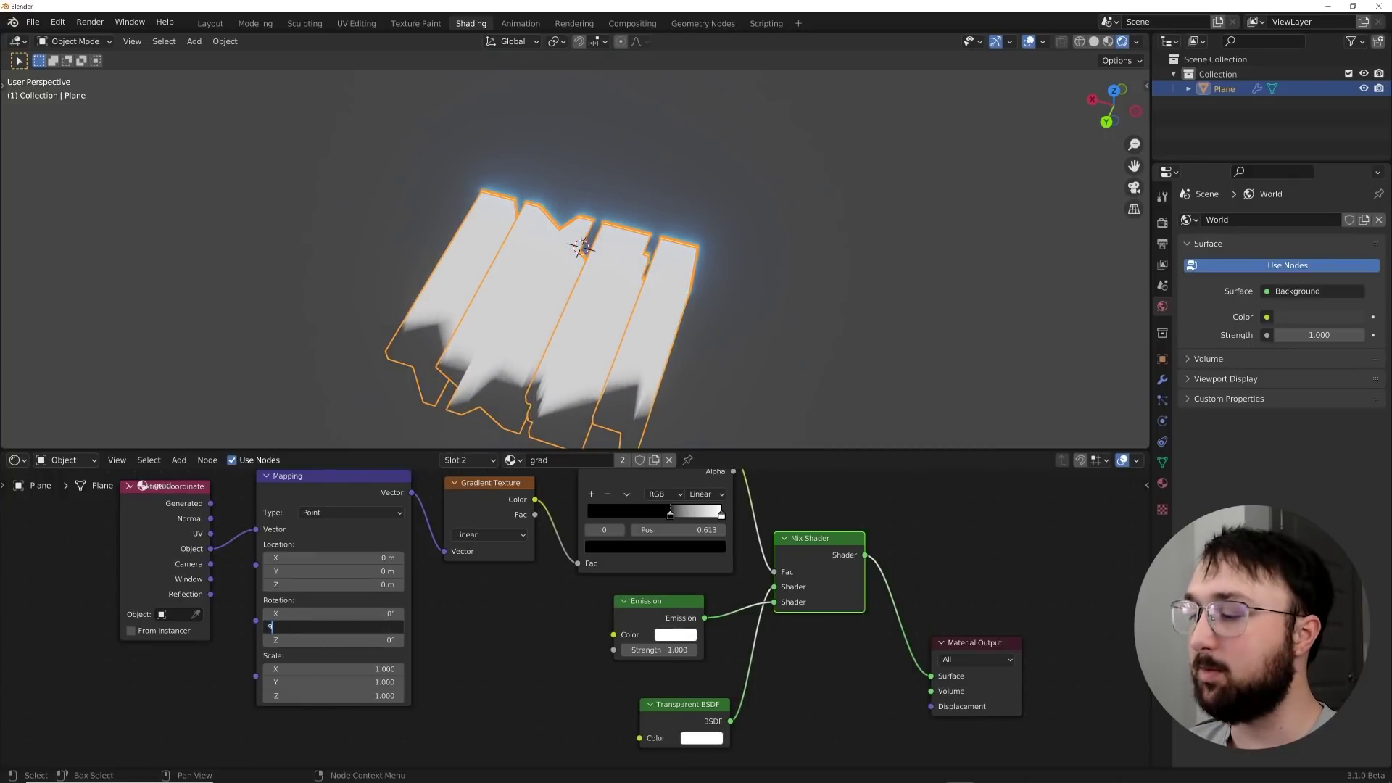
pyautogui.write('0')
pyautogui.press('Return')
pyautogui.moveTo(520, 332); pyautogui.dragTo(568, 280, button='middle')
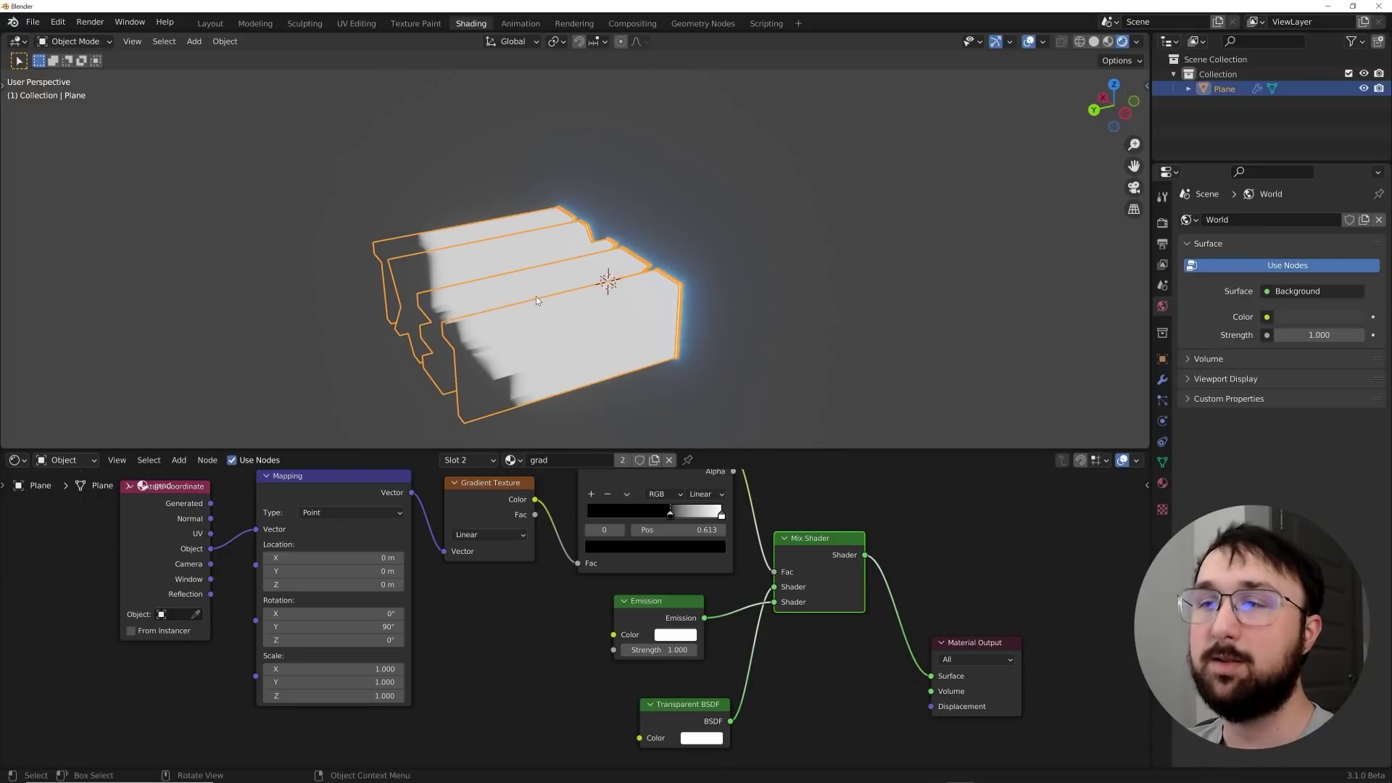
pyautogui.moveTo(353, 558)
pyautogui.mouseDown()
pyautogui.moveTo(312, 558)
pyautogui.moveTo(370, 557)
pyautogui.mouseUp()
pyautogui.moveTo(512, 340); pyautogui.dragTo(618, 552, button='middle')
# Change the ColorRamp interpolation to B-Spline and move its black stop to position 0.963.
pyautogui.click(639, 549)
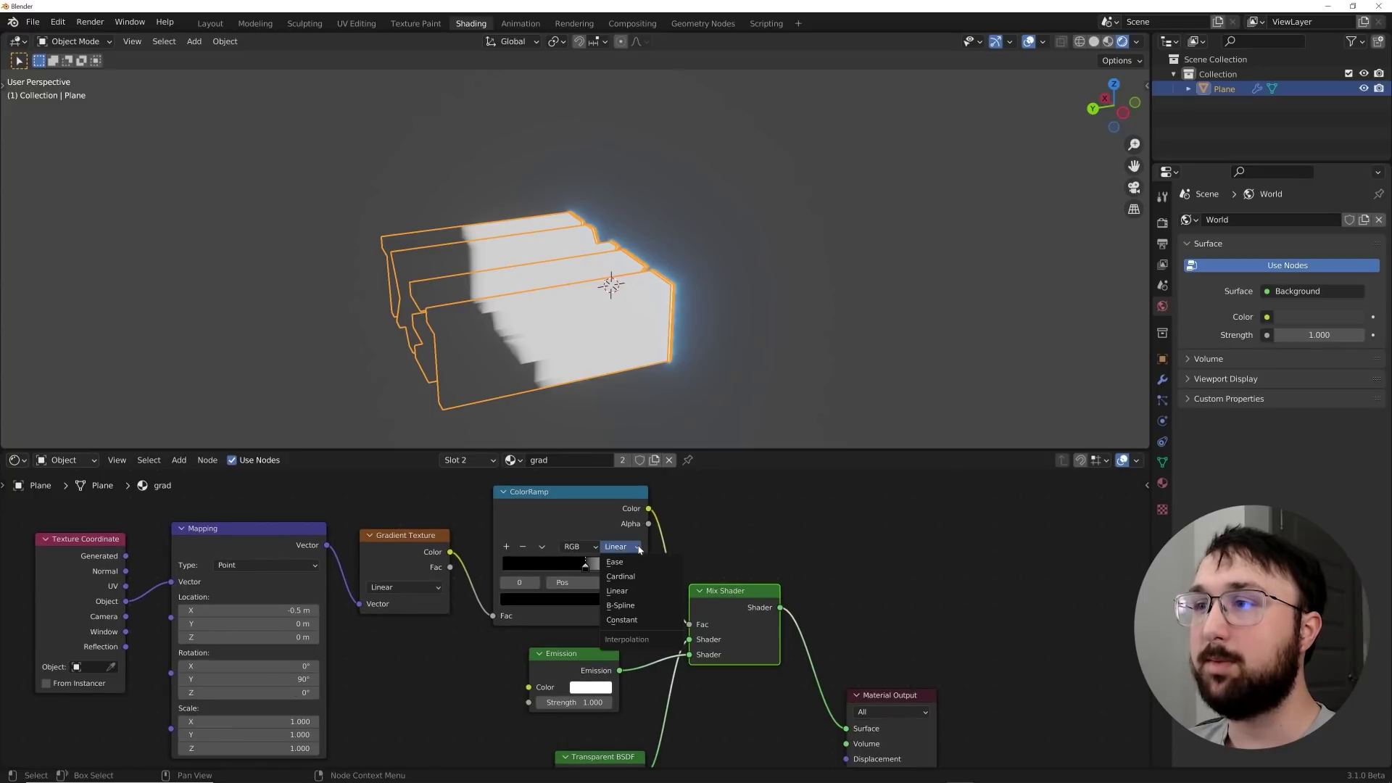
pyautogui.click(653, 606)
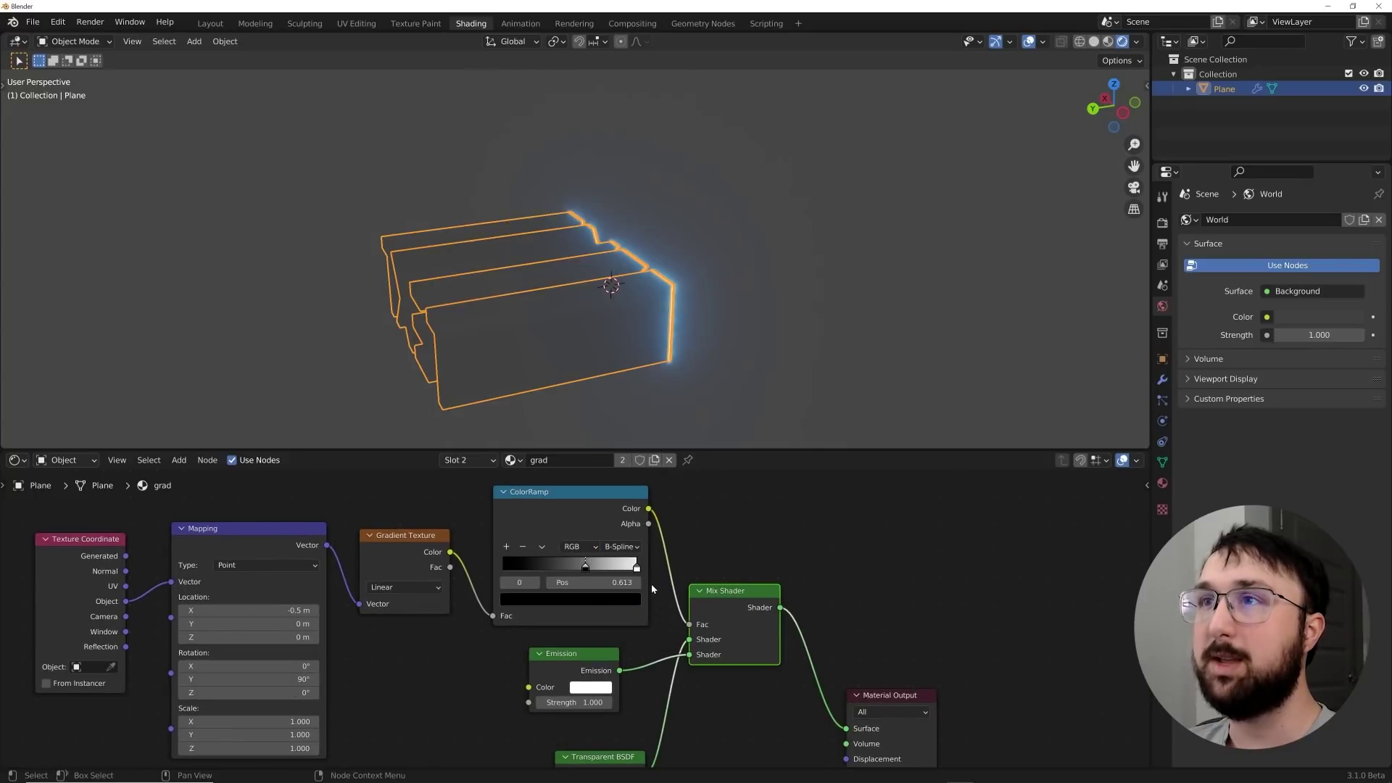
pyautogui.moveTo(578, 572); pyautogui.dragTo(631, 576)
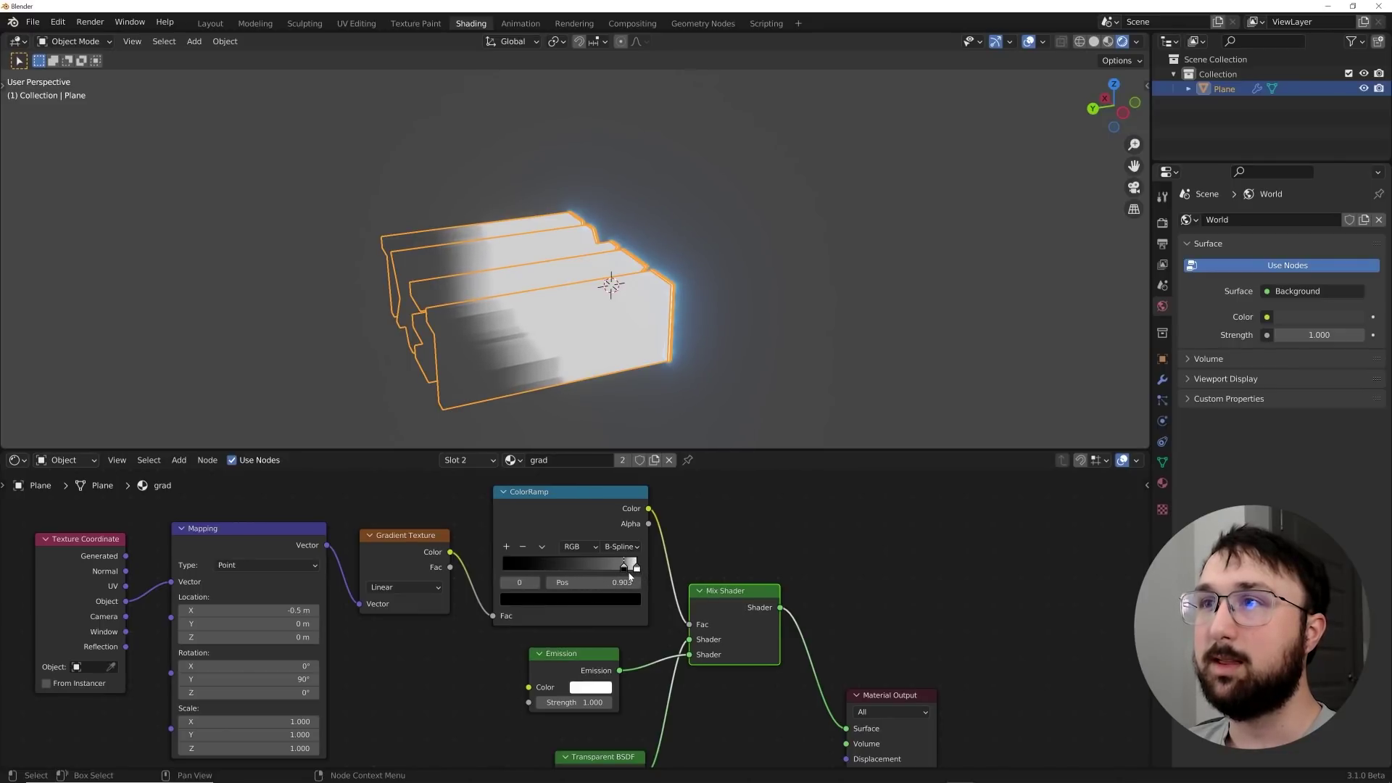
pyautogui.moveTo(478, 575); pyautogui.dragTo(514, 518, button='middle')
pyautogui.moveTo(613, 344); pyautogui.dragTo(560, 331, button='middle')
pyautogui.scroll(4, 581, 304)
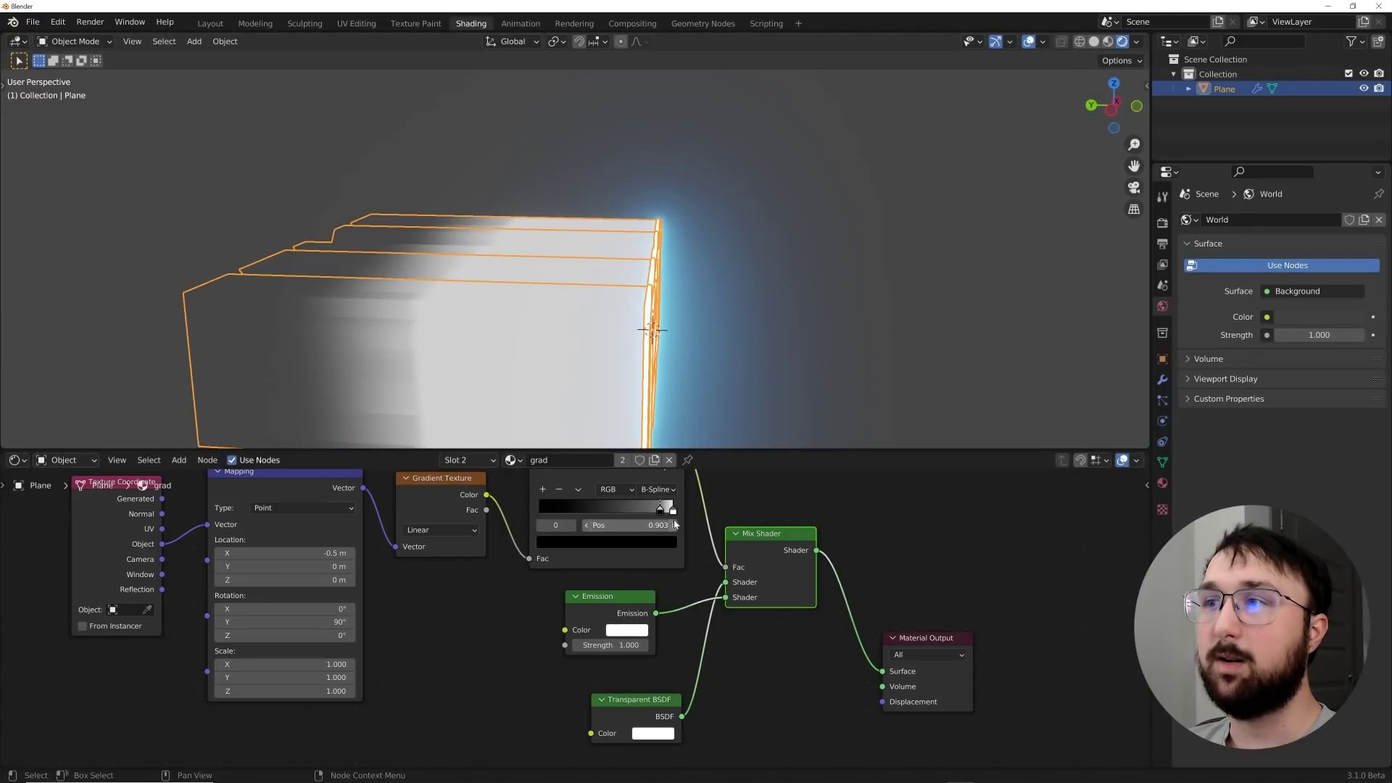
pyautogui.moveTo(643, 510)
pyautogui.mouseDown()
pyautogui.moveTo(586, 500)
pyautogui.moveTo(668, 501)
pyautogui.mouseUp()
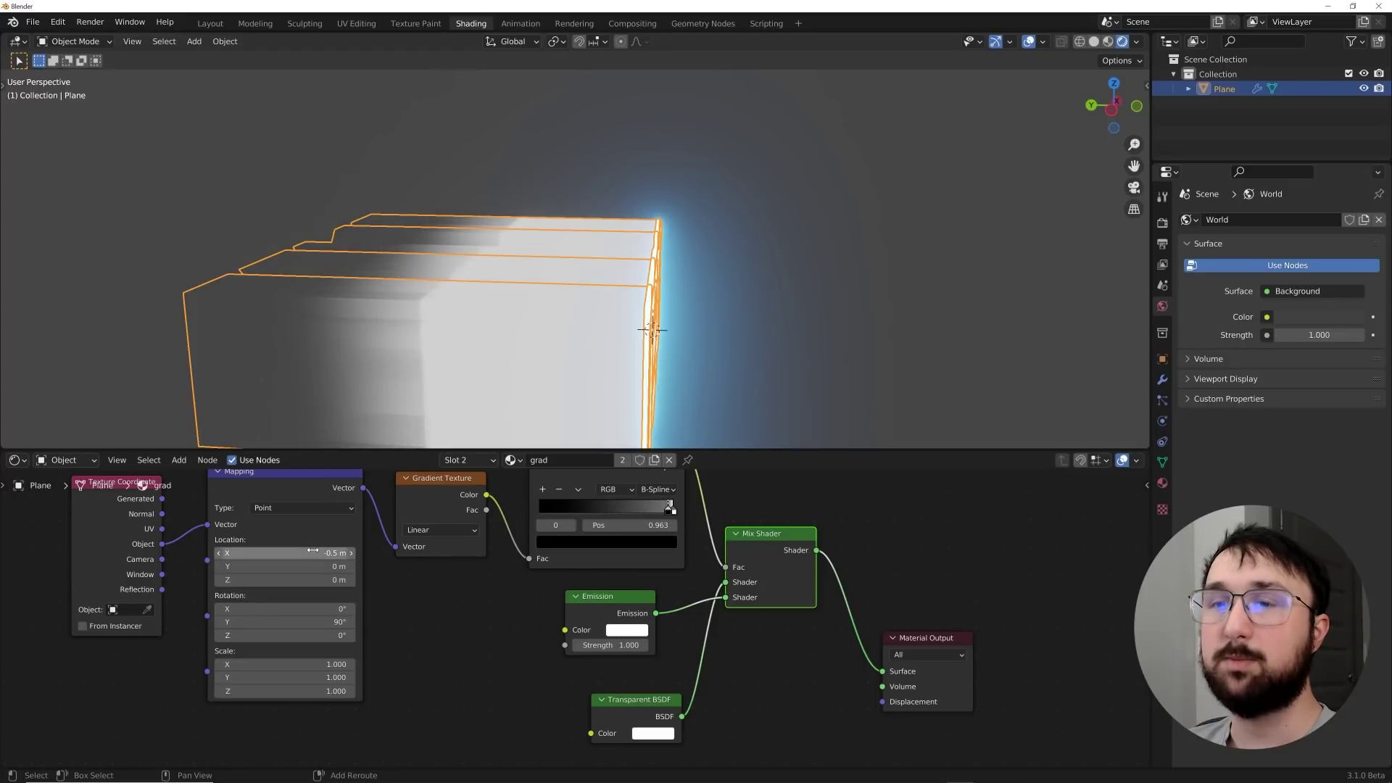
# Set the Mapping node's X location to 0.05 m and its Z scale to 0.330.
pyautogui.moveTo(313, 551)
pyautogui.mouseDown()
pyautogui.moveTo(341, 551)
pyautogui.moveTo(323, 551)
pyautogui.mouseUp()
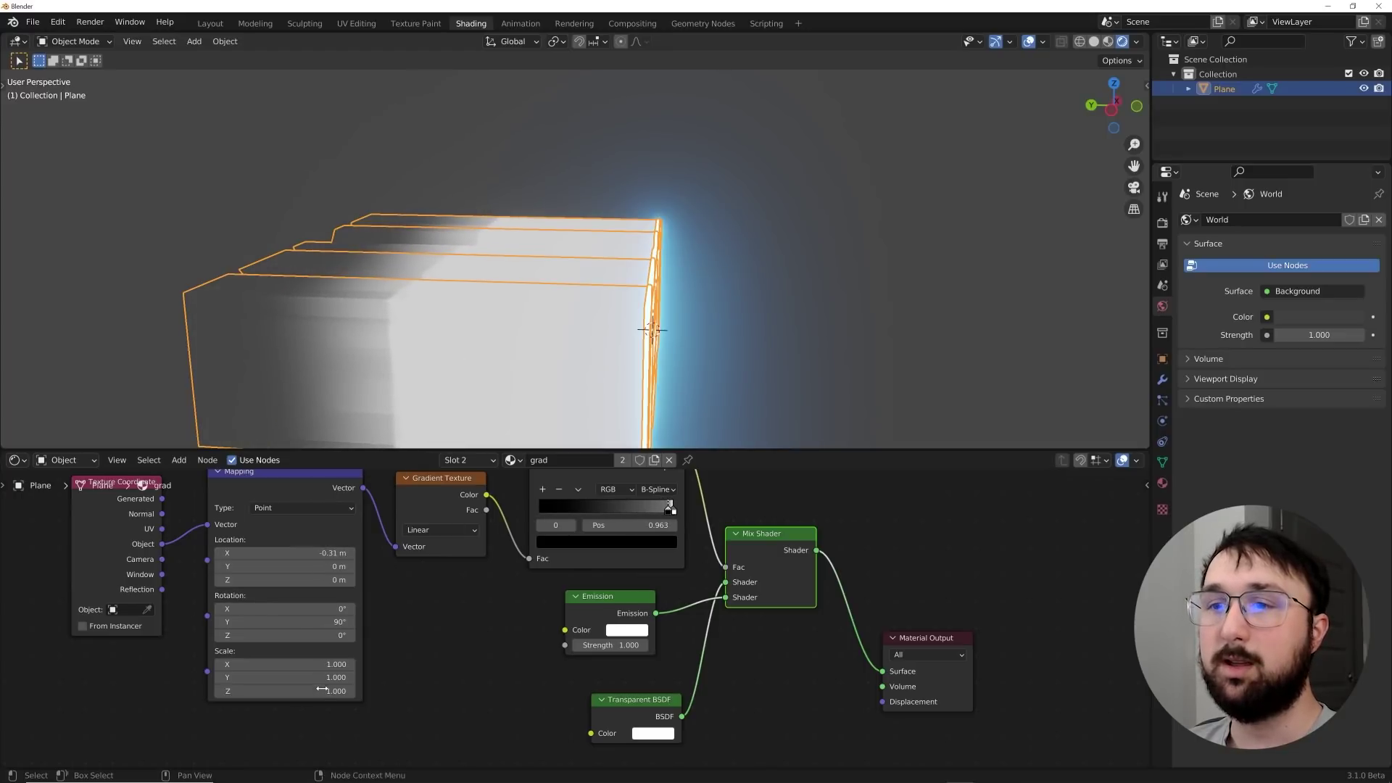
pyautogui.keyDown('shift'); pyautogui.moveTo(321, 689); pyautogui.dragTo(284, 689); pyautogui.keyUp('shift')
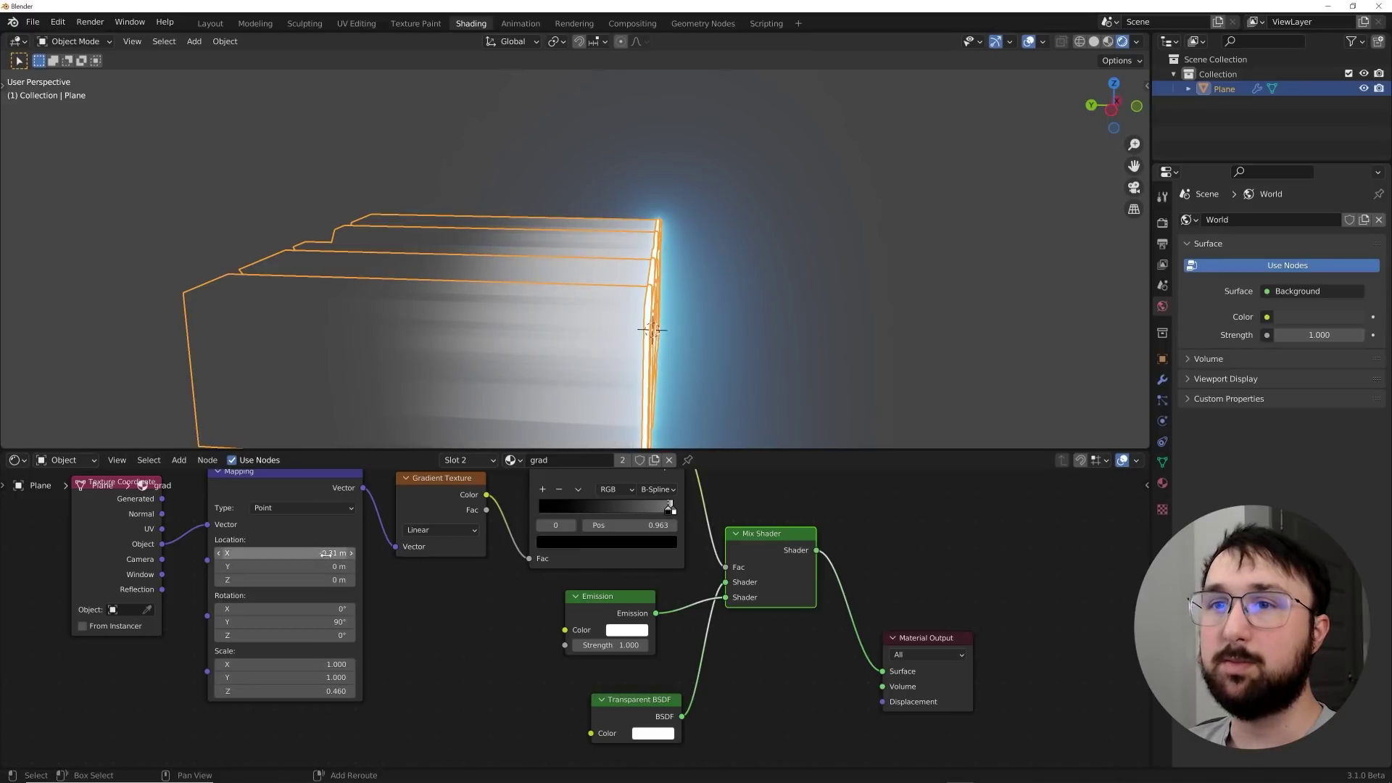
pyautogui.moveTo(311, 553)
pyautogui.mouseDown()
pyautogui.moveTo(335, 553)
pyautogui.moveTo(323, 553)
pyautogui.mouseUp()
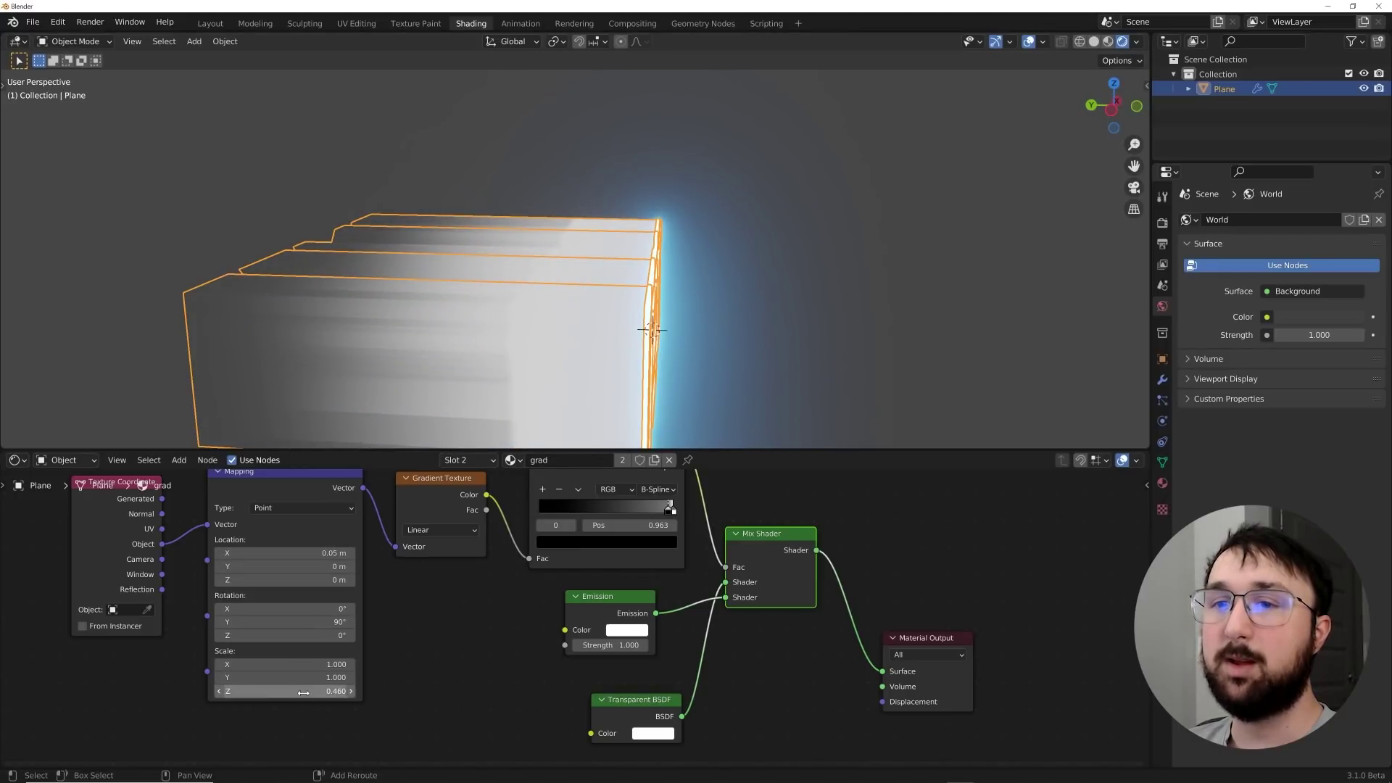
pyautogui.moveTo(303, 692); pyautogui.dragTo(295, 692)
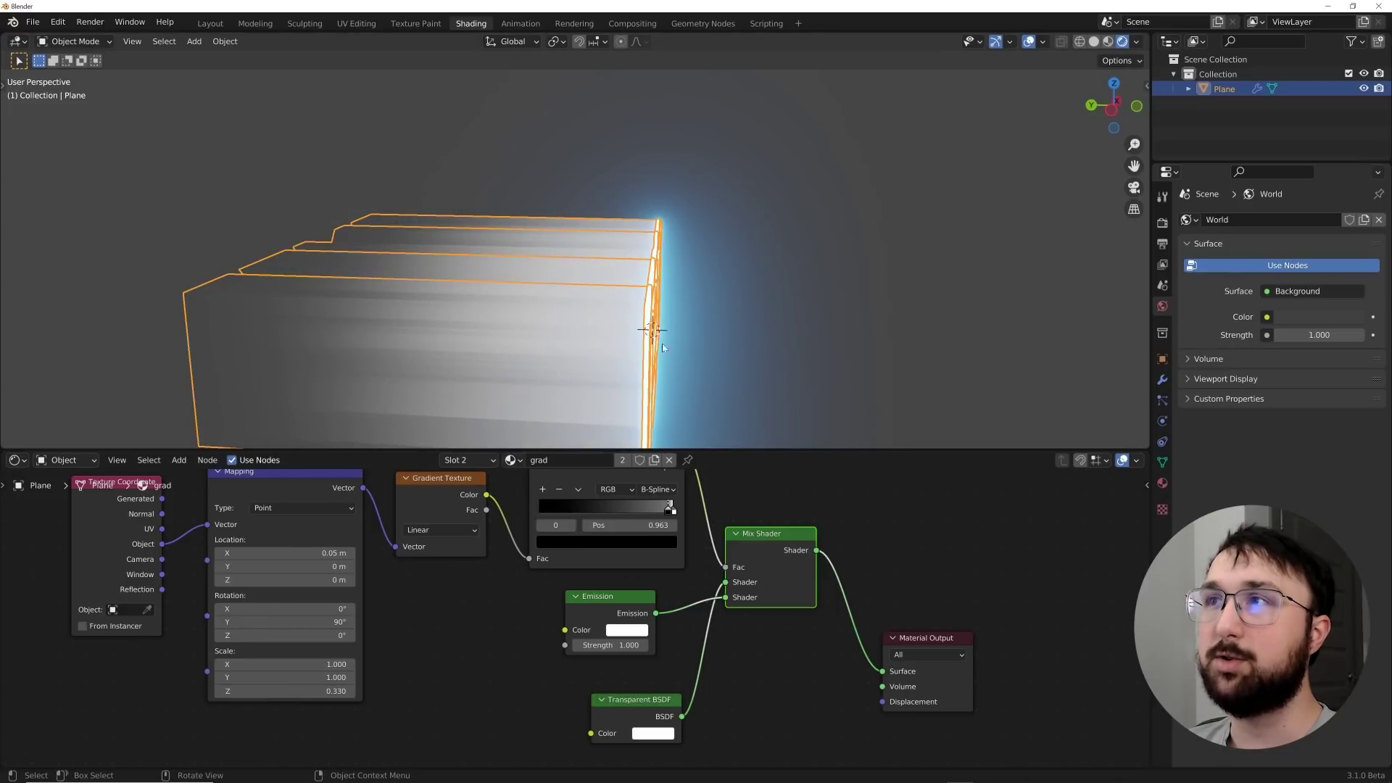
# Deselect the text and give the grad material's Emission node a light blue color with strength 3.7.
pyautogui.click(750, 325)
pyautogui.moveTo(750, 325); pyautogui.dragTo(695, 327, button='middle')
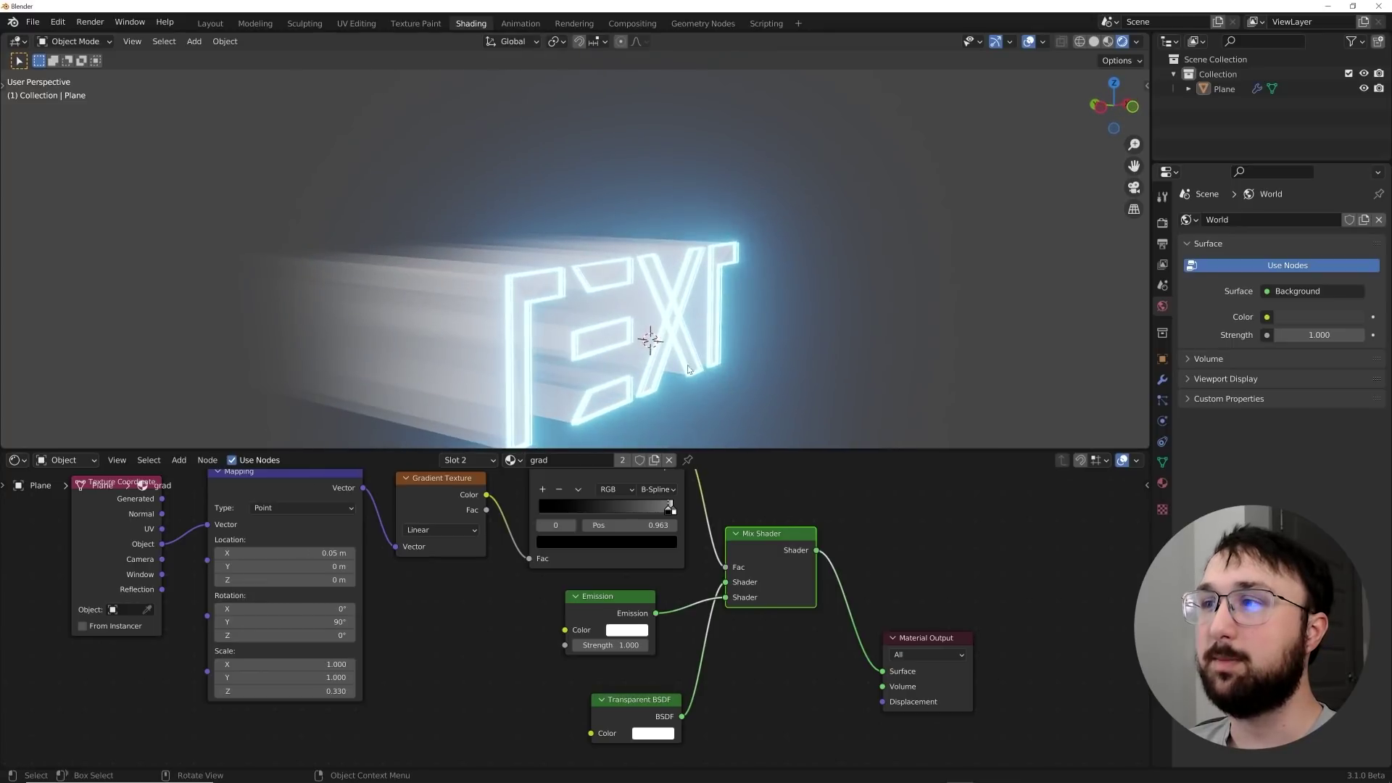
pyautogui.click(620, 631)
pyautogui.click(669, 468)
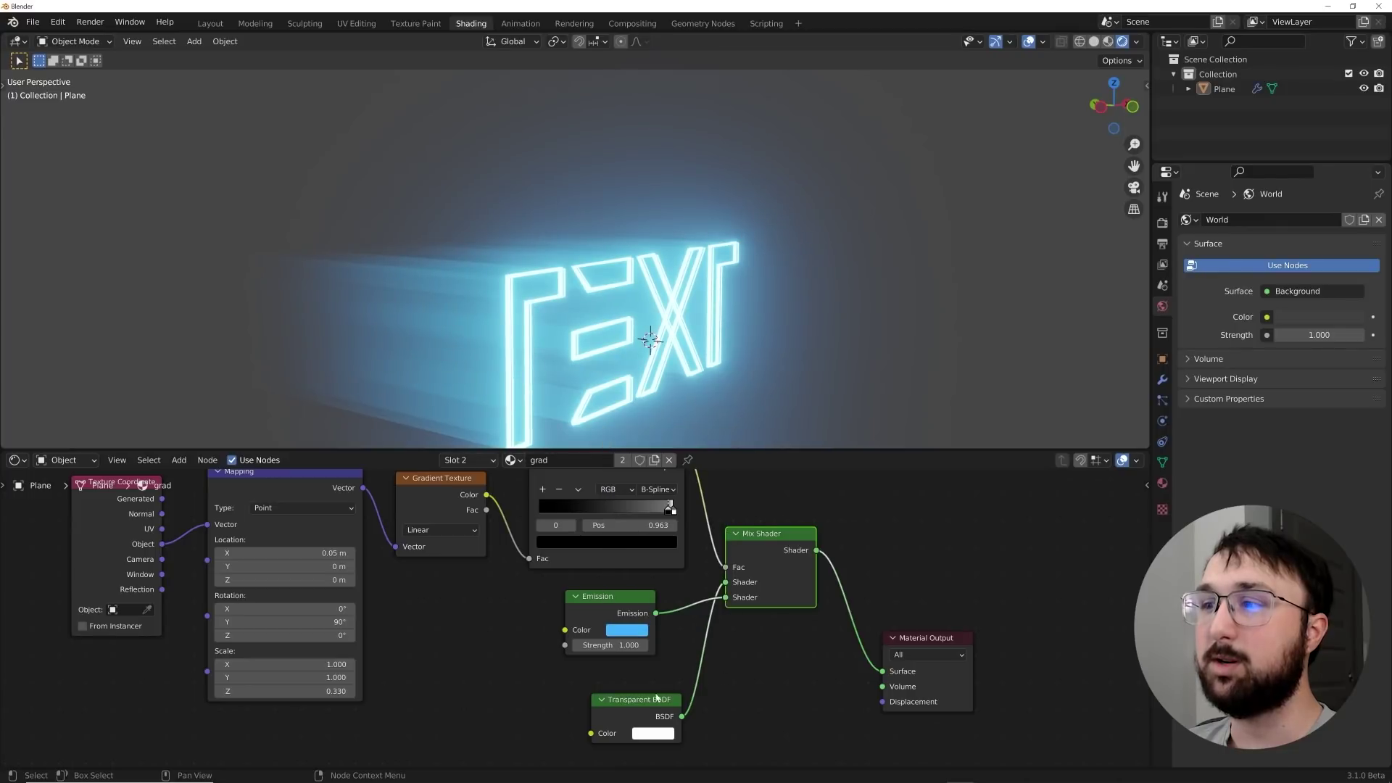
pyautogui.moveTo(612, 645); pyautogui.dragTo(674, 646)
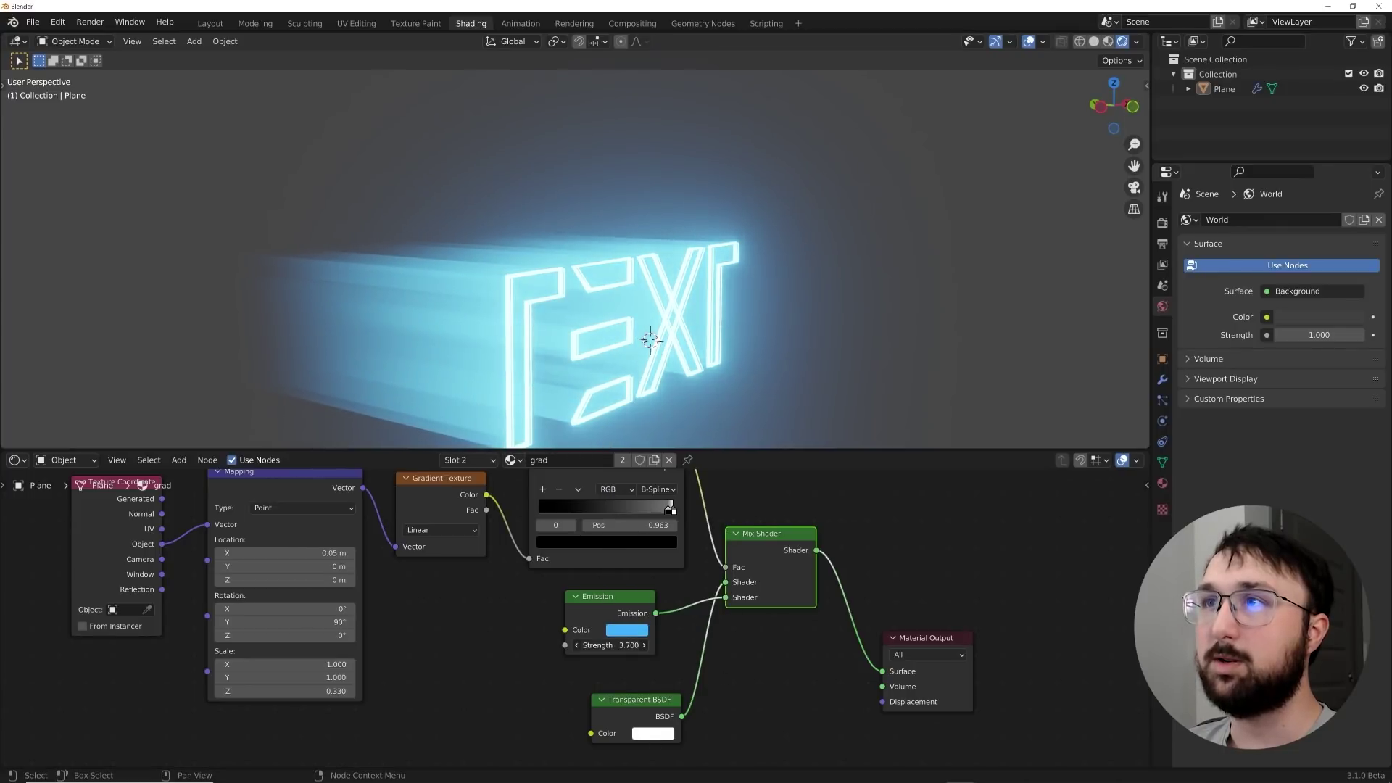
pyautogui.moveTo(678, 362); pyautogui.dragTo(722, 317, button='middle')
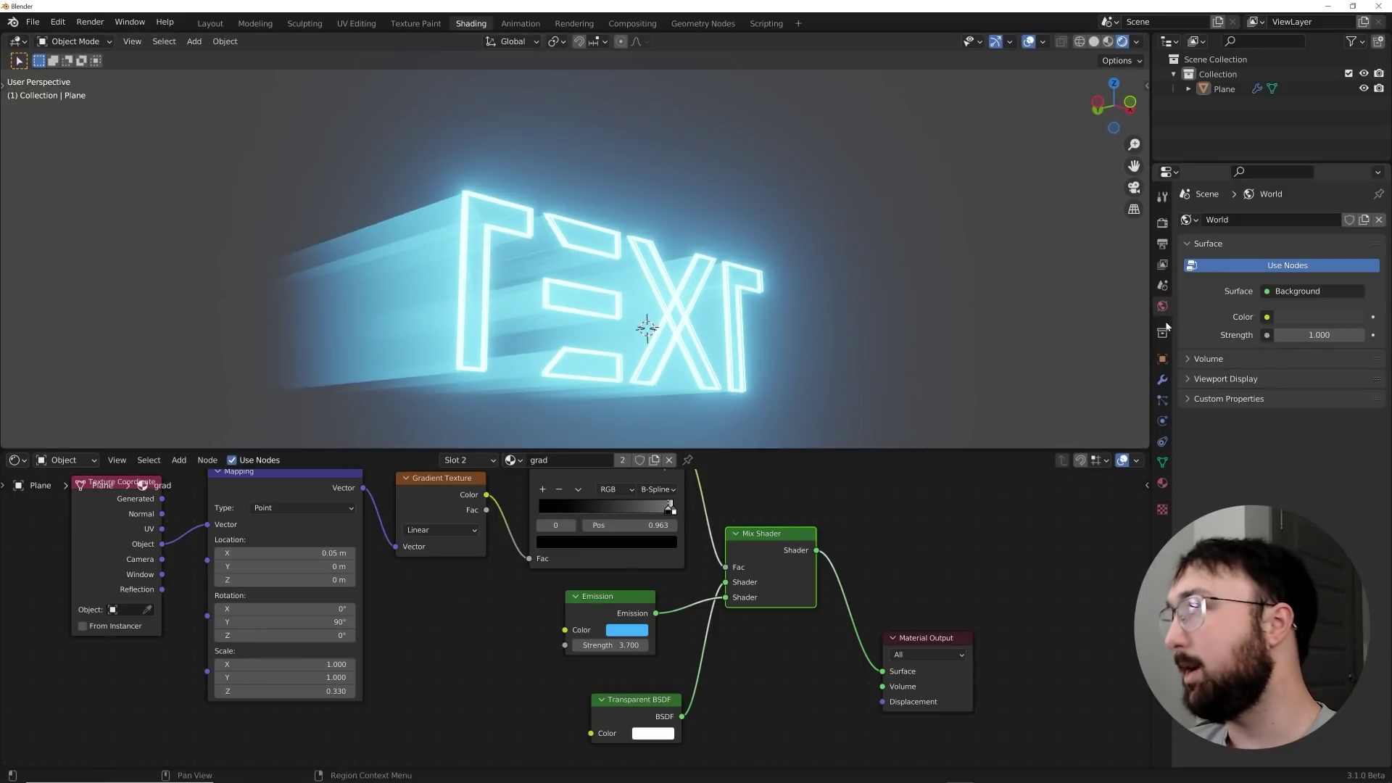
# Set the world background to a dark magenta with hue 0.900 and saturation 0.648, and raise its brightness slightly.
pyautogui.click(1294, 317)
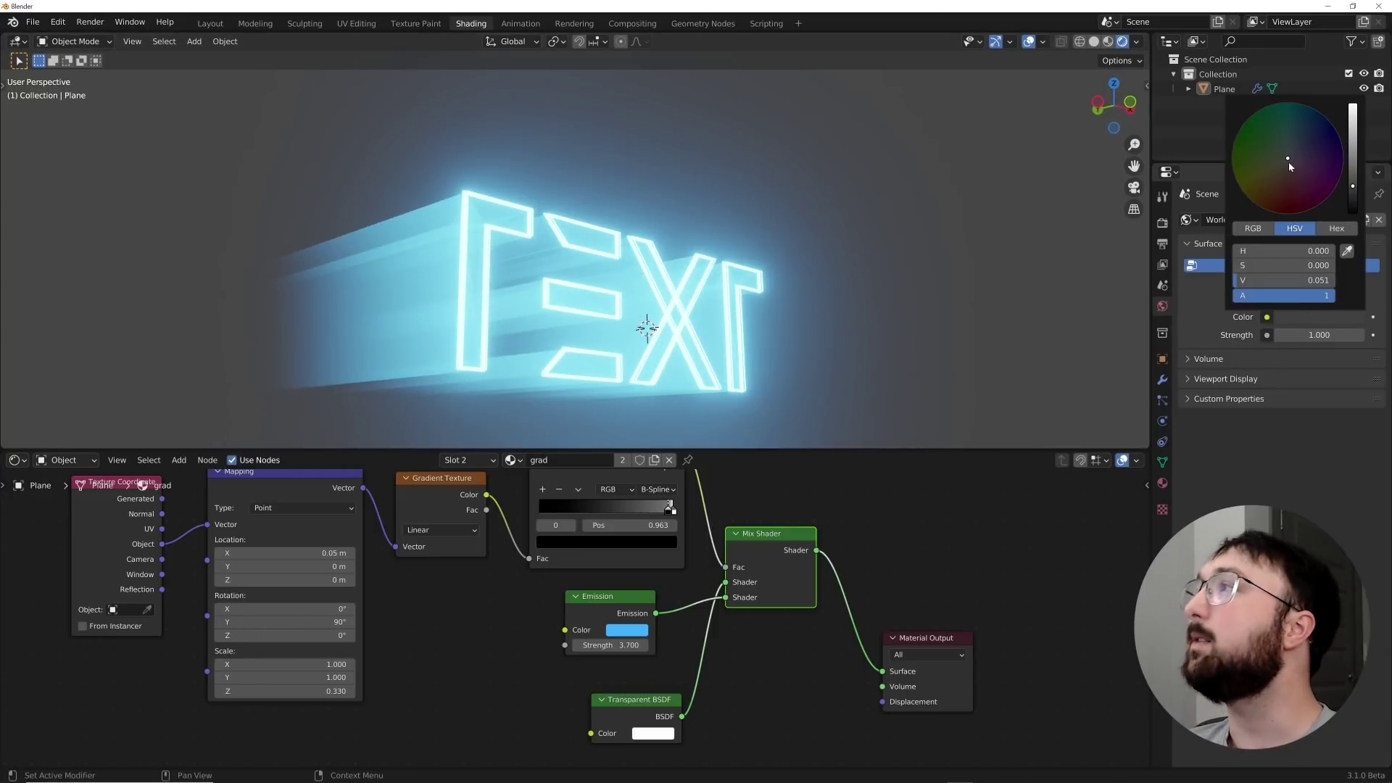
pyautogui.moveTo(1289, 162); pyautogui.dragTo(1303, 177)
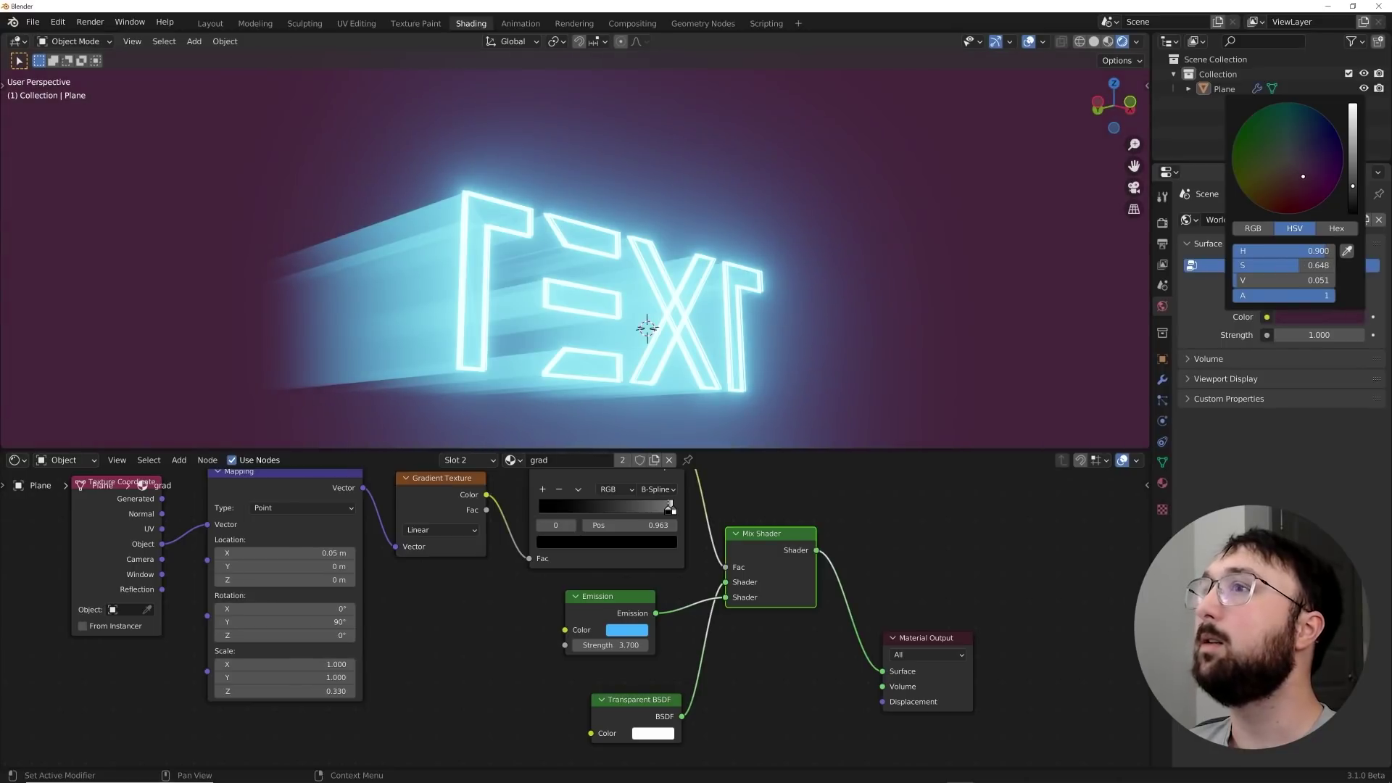
pyautogui.moveTo(839, 218); pyautogui.dragTo(776, 304, button='middle')
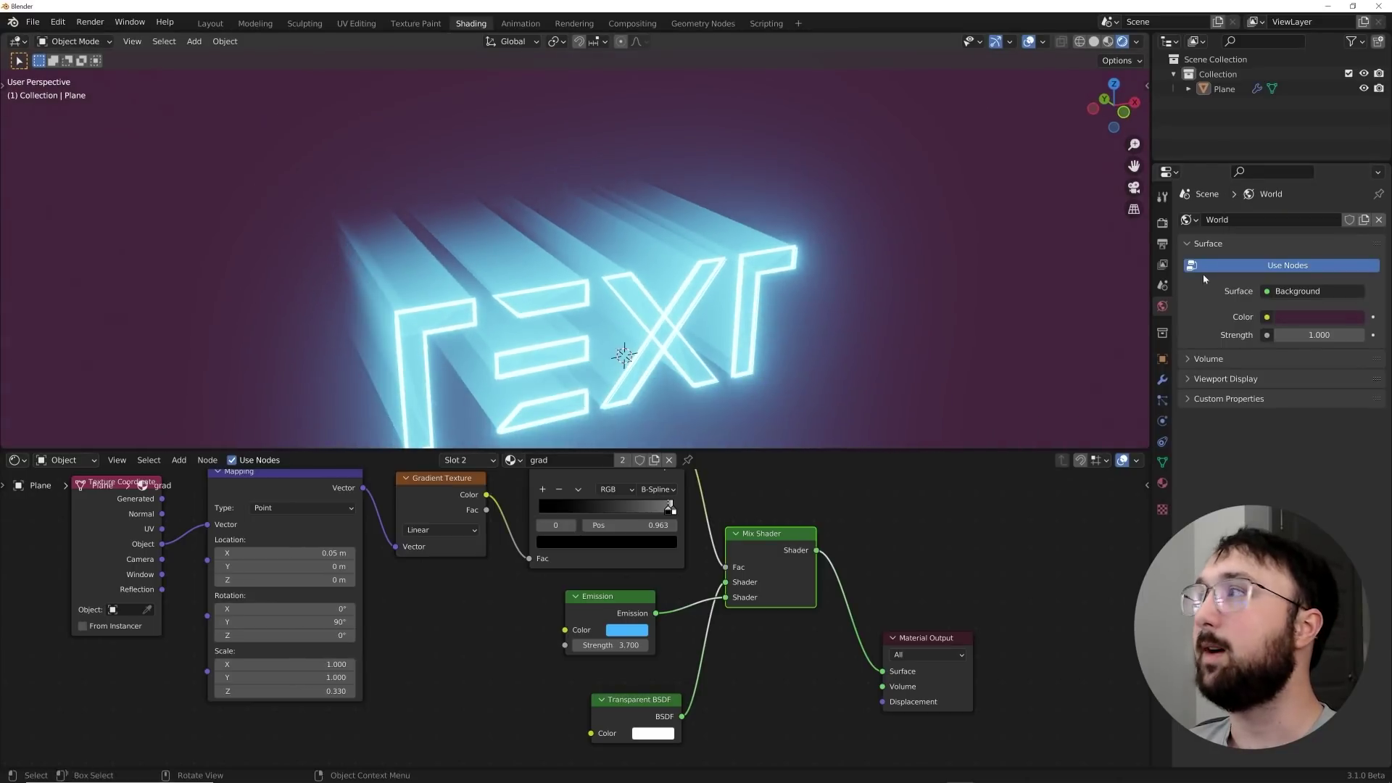
pyautogui.click(1290, 316)
pyautogui.moveTo(1354, 187); pyautogui.dragTo(1353, 177)
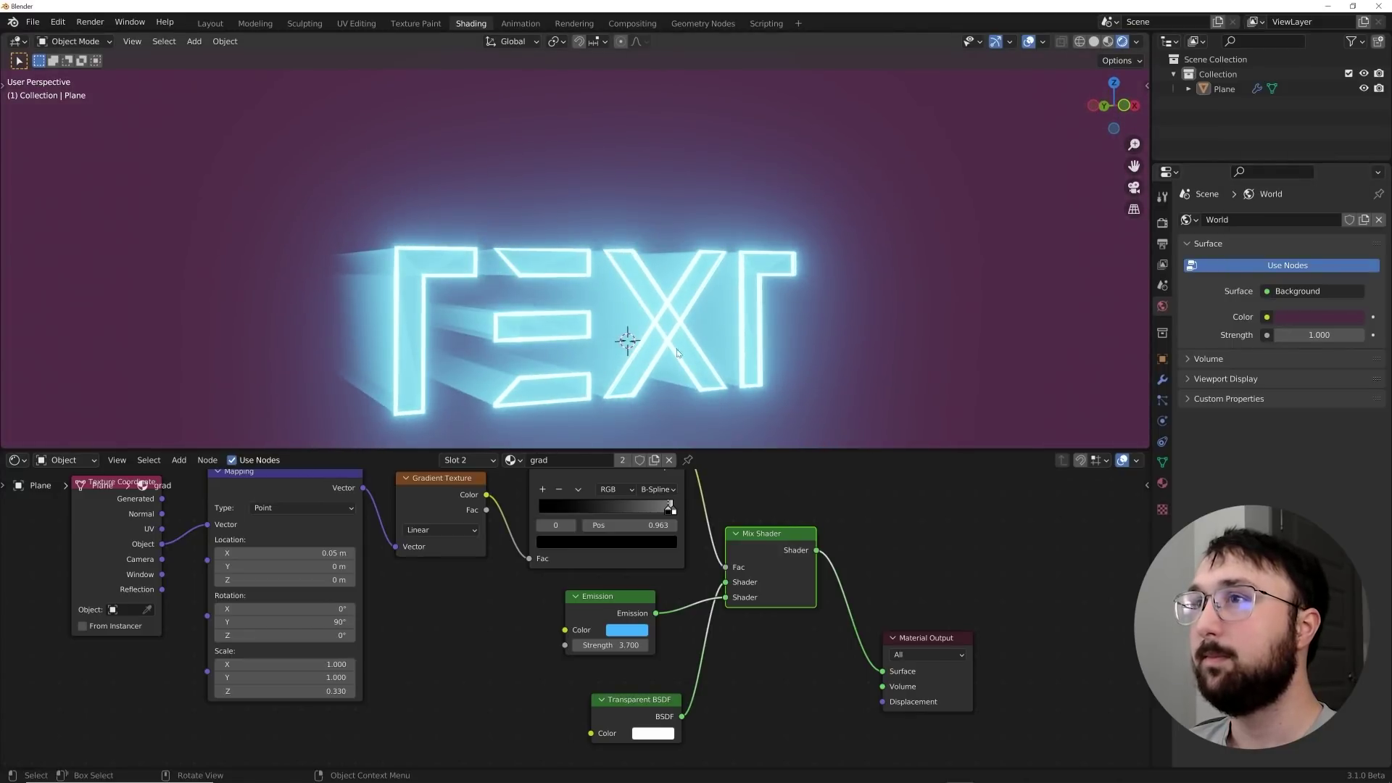
pyautogui.moveTo(680, 353); pyautogui.dragTo(385, 123, button='middle')
pyautogui.moveTo(528, 433); pyautogui.dragTo(646, 369, button='middle')
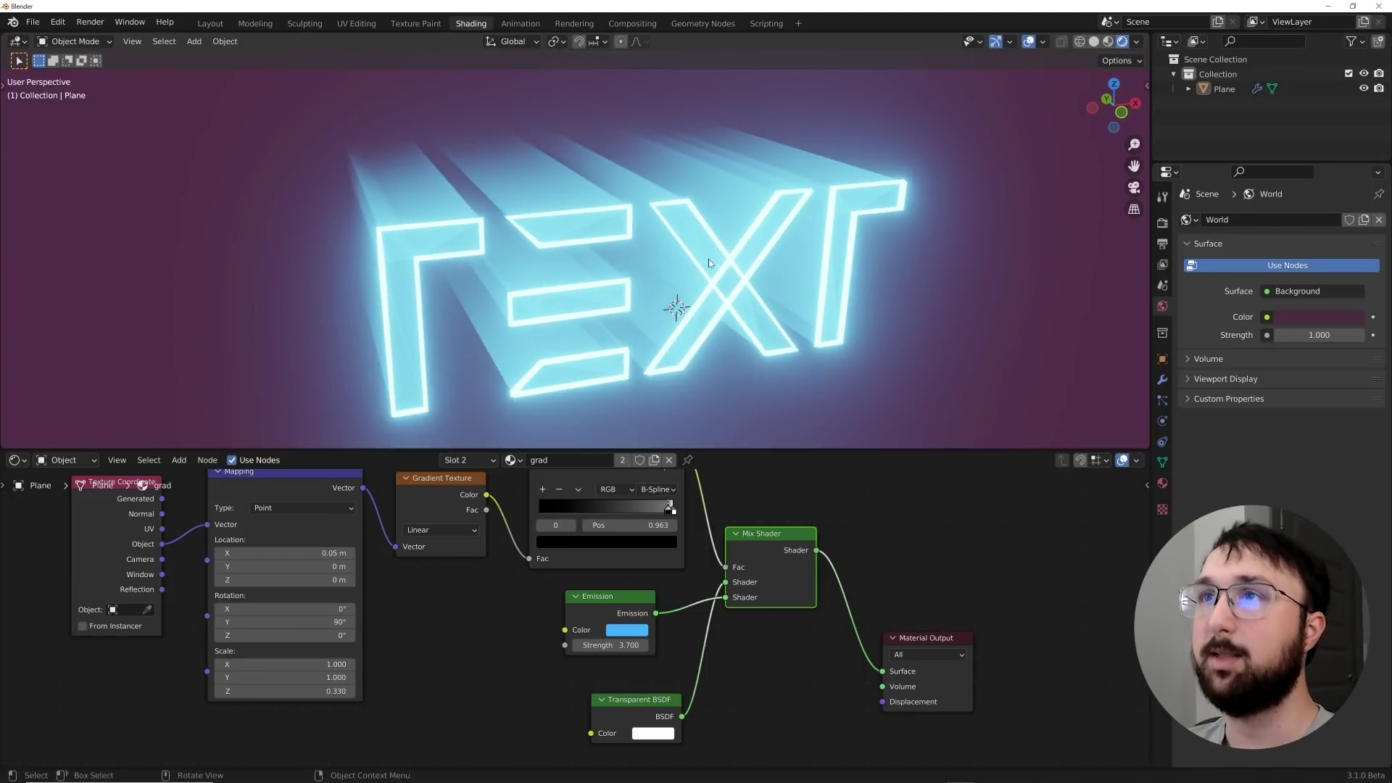
pyautogui.moveTo(421, 168); pyautogui.dragTo(693, 229, button='middle')
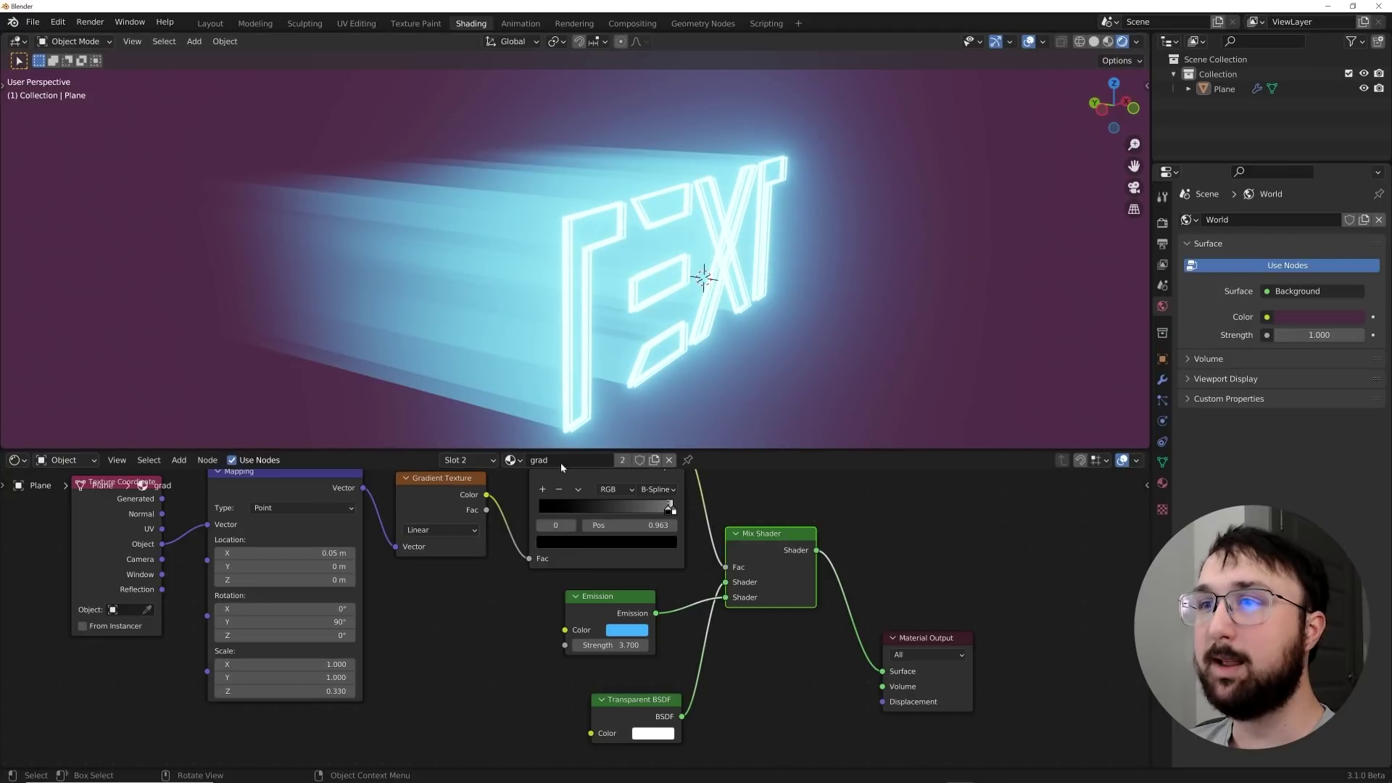
# Open Material.001 from the text's first material slot and add a Transparent BSDF node below its Emission node.
pyautogui.click(514, 460)
pyautogui.click(465, 460)
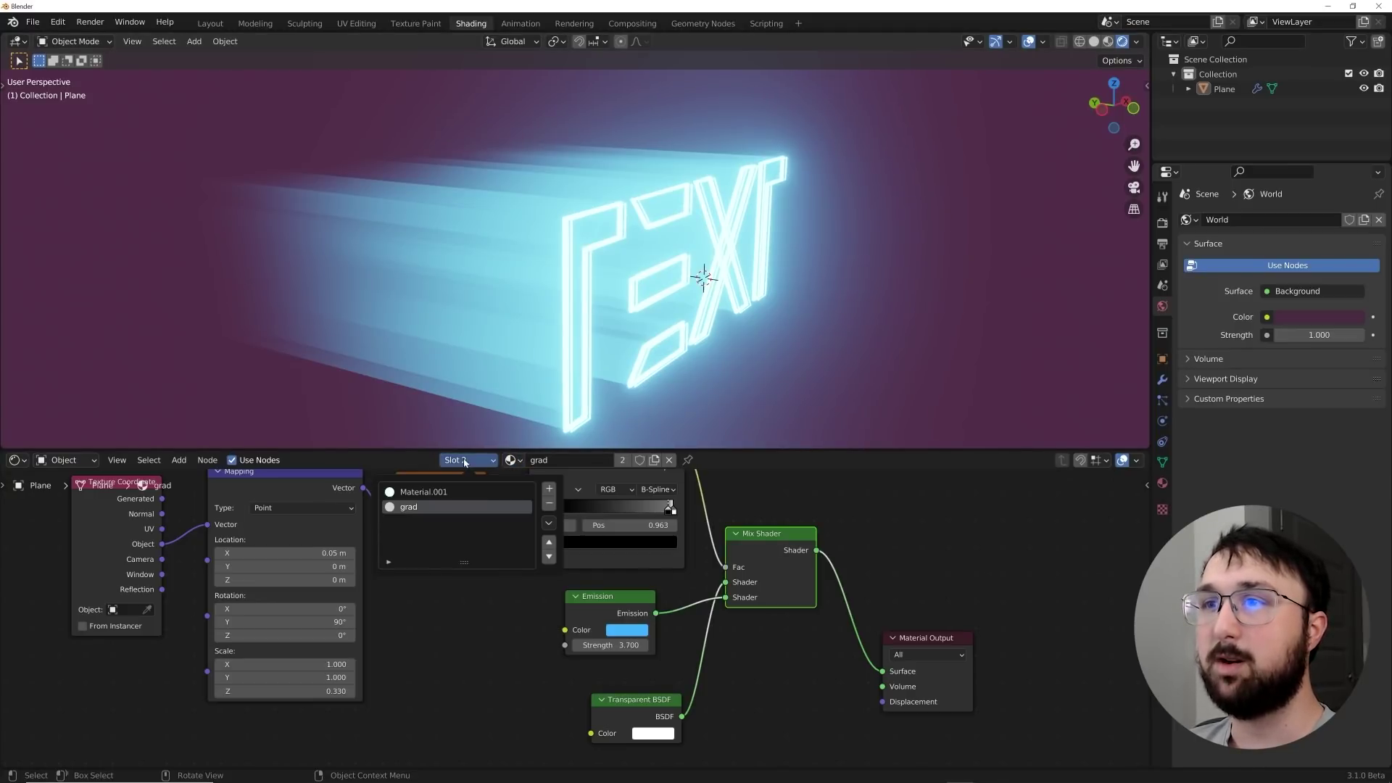
pyautogui.click(438, 493)
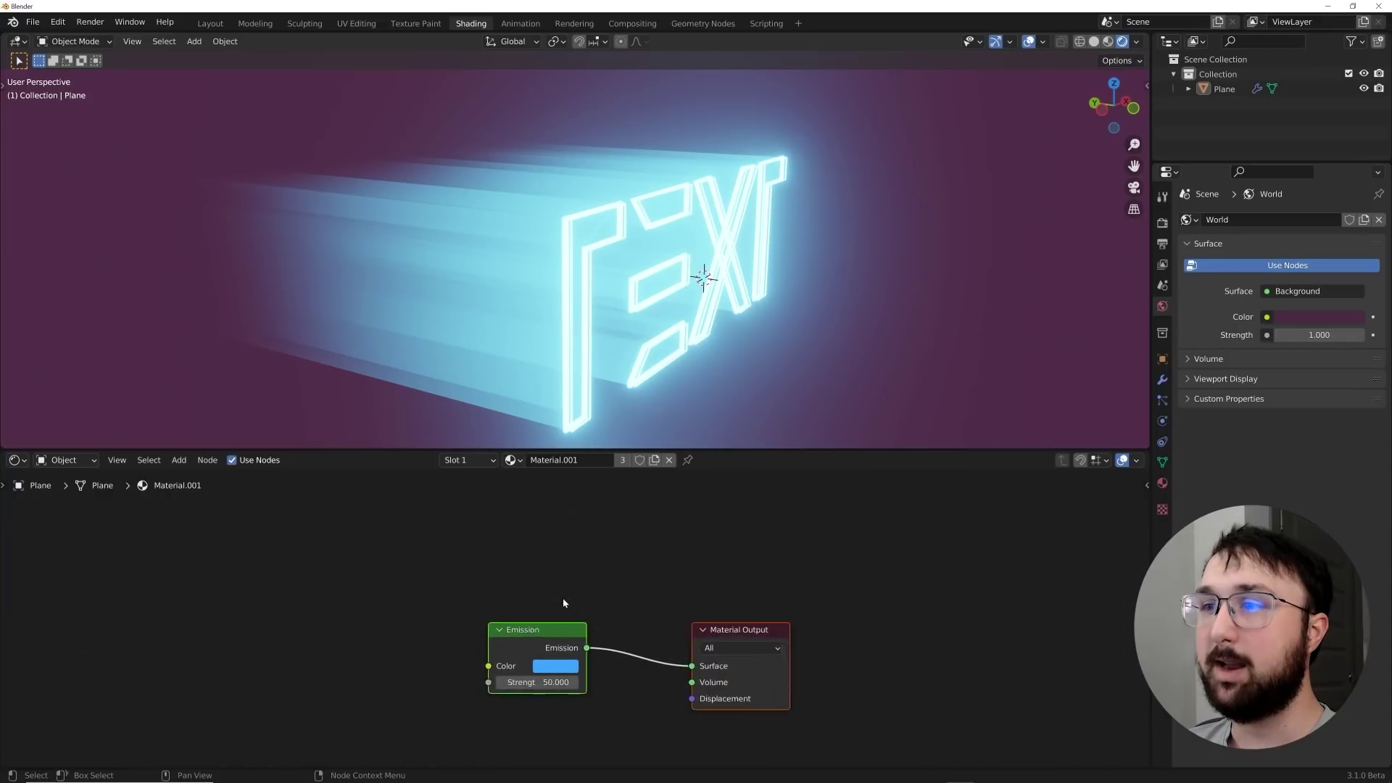
pyautogui.scroll(2, 561, 600)
pyautogui.moveTo(568, 596); pyautogui.dragTo(573, 551, button='middle')
pyautogui.hotkey('shift', 'a')
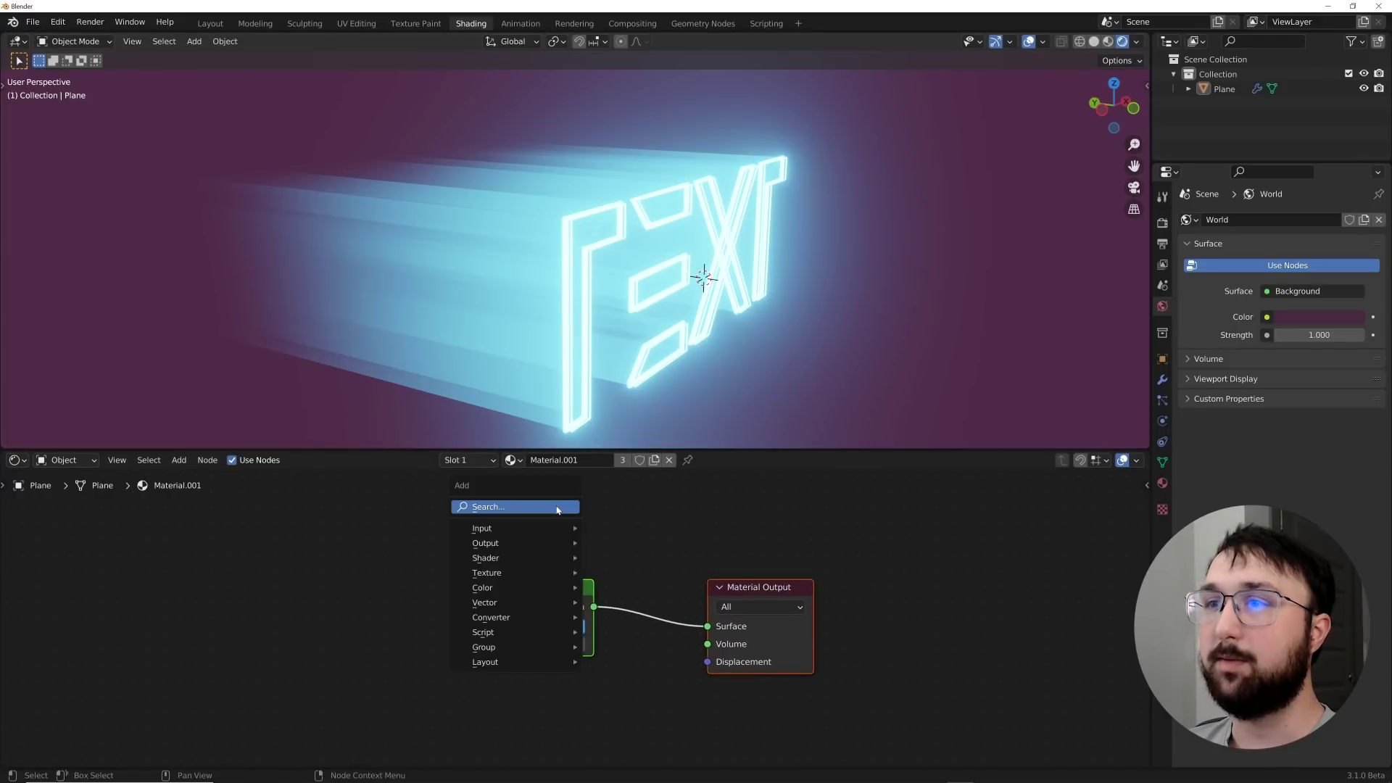
pyautogui.click(557, 508)
pyautogui.write('tra')
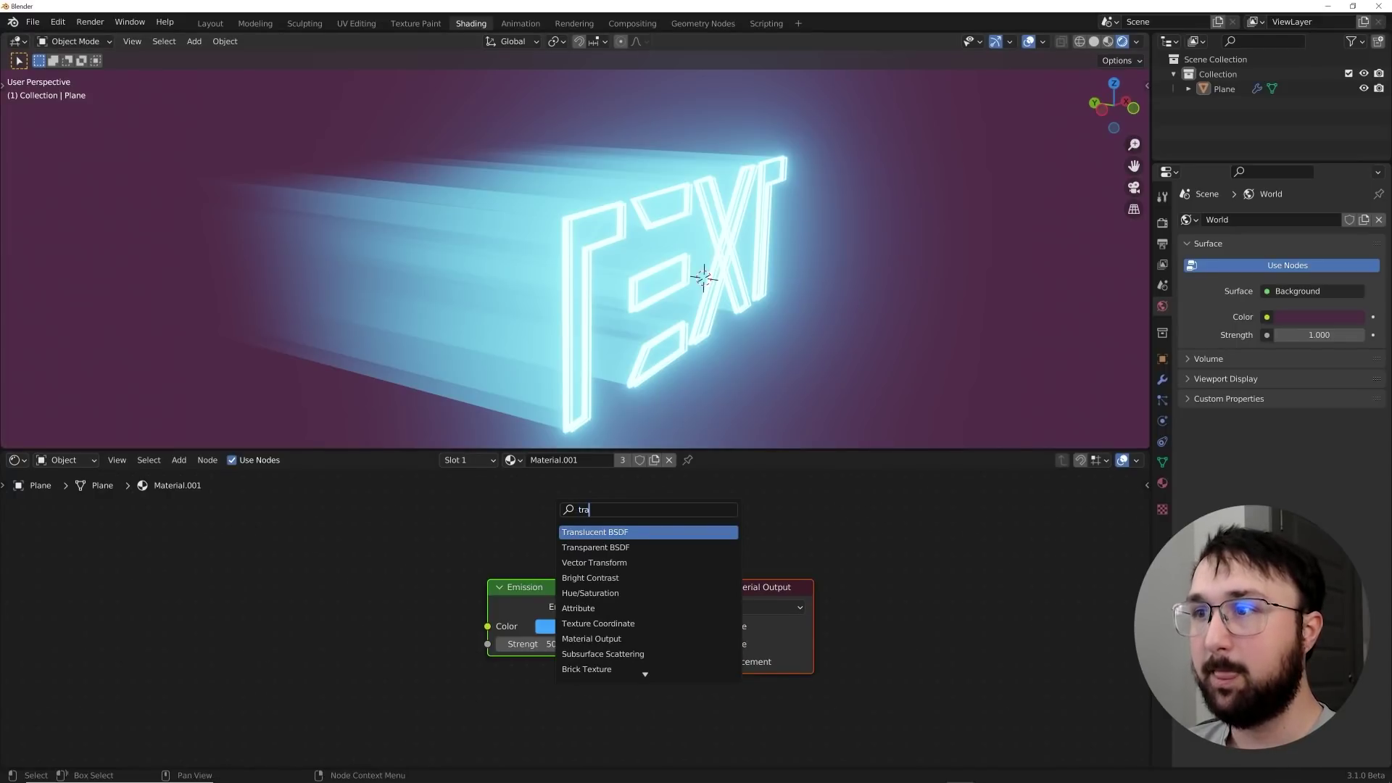
pyautogui.click(584, 547)
pyautogui.click(516, 707)
# Insert a Mix Shader with factor 0 between Emission and Material Output, connecting the Transparent BSDF to its second shader input.
pyautogui.hotkey('shift', 'a')
pyautogui.click(689, 515)
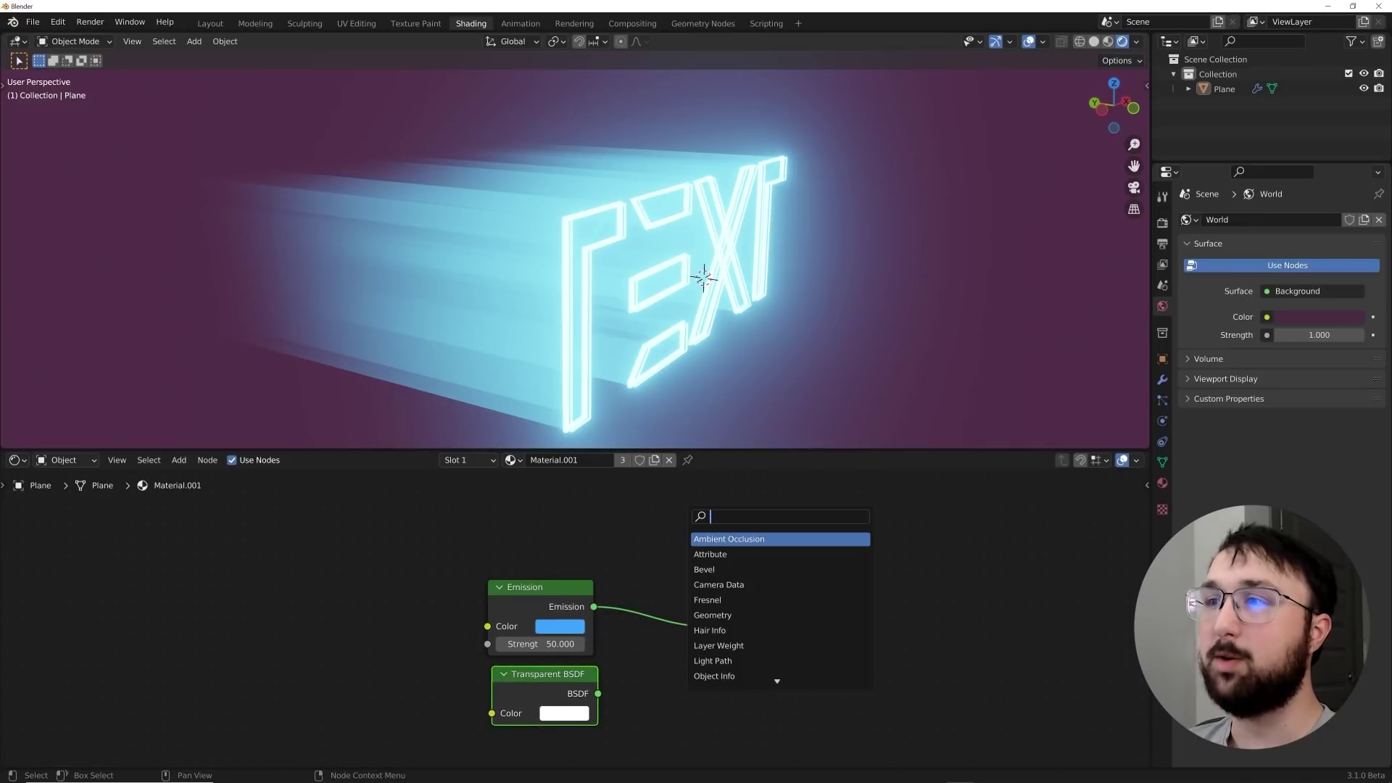
pyautogui.write('mix')
pyautogui.press('Down')
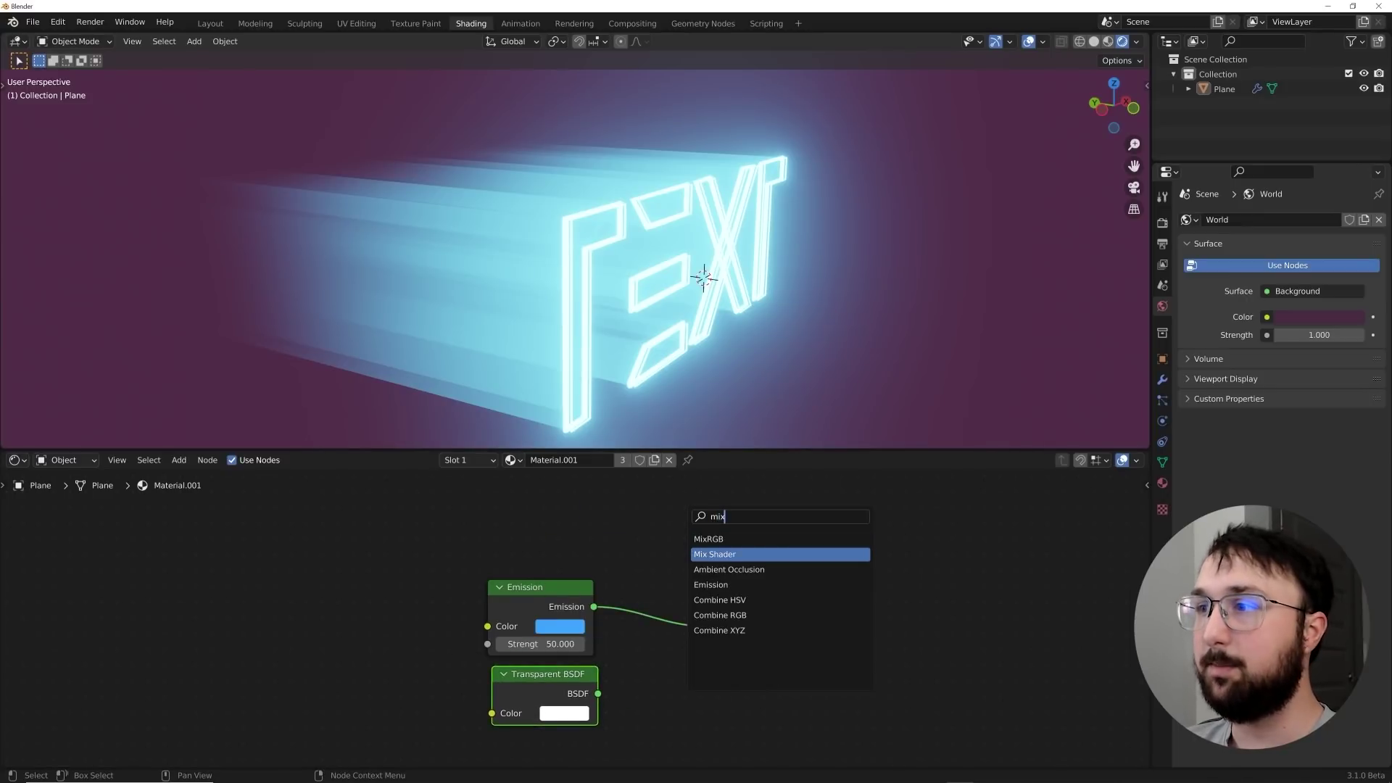
pyautogui.press('Return')
pyautogui.click(685, 625)
pyautogui.moveTo(597, 693); pyautogui.dragTo(653, 613)
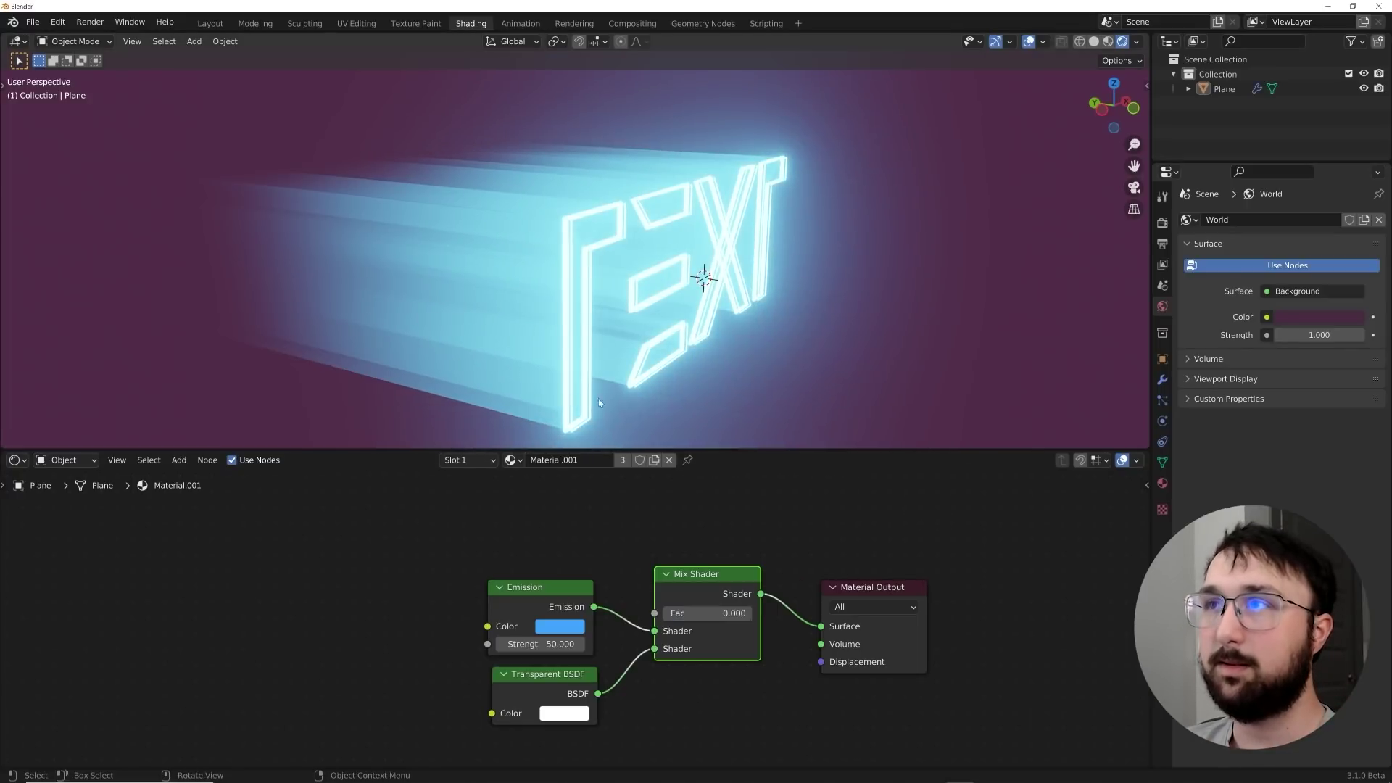
# Switch to the Layout workspace and show the text in rendered viewport shading.
pyautogui.moveTo(653, 319); pyautogui.dragTo(609, 333, button='middle')
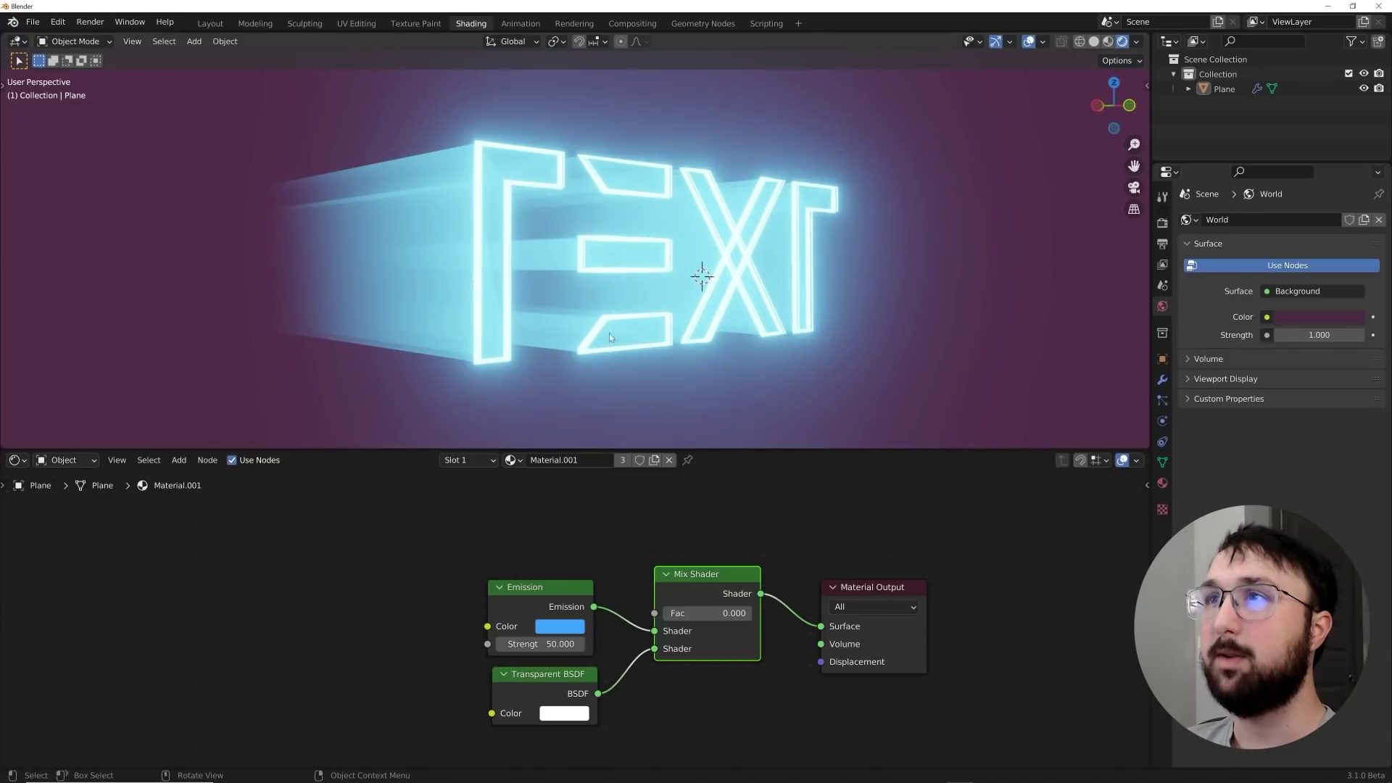
pyautogui.moveTo(596, 271)
pyautogui.mouseDown(button='middle')
pyautogui.moveTo(603, 293)
pyautogui.moveTo(580, 288)
pyautogui.mouseUp(button='middle')
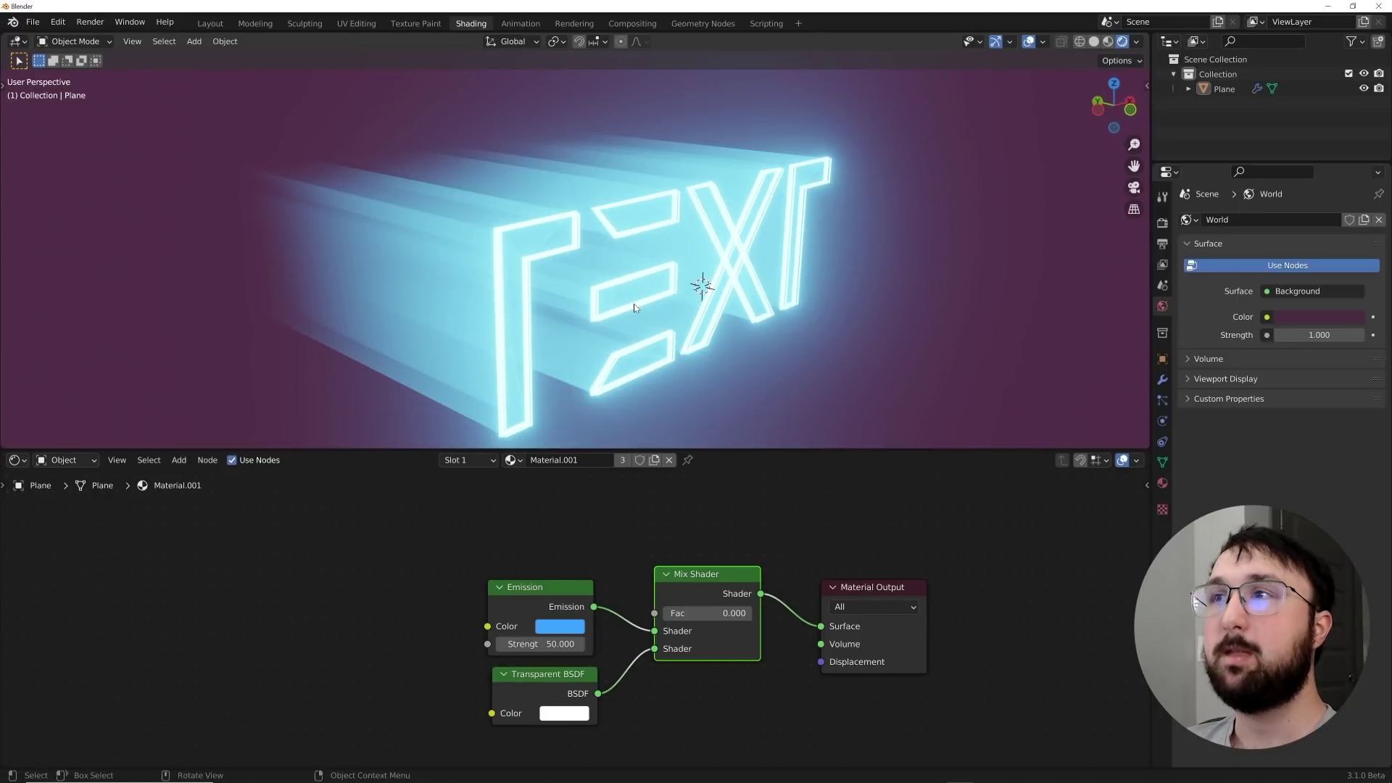
pyautogui.click(213, 28)
pyautogui.moveTo(689, 359); pyautogui.dragTo(750, 265, button='middle')
pyautogui.scroll(3, 751, 265)
pyautogui.click(1122, 41)
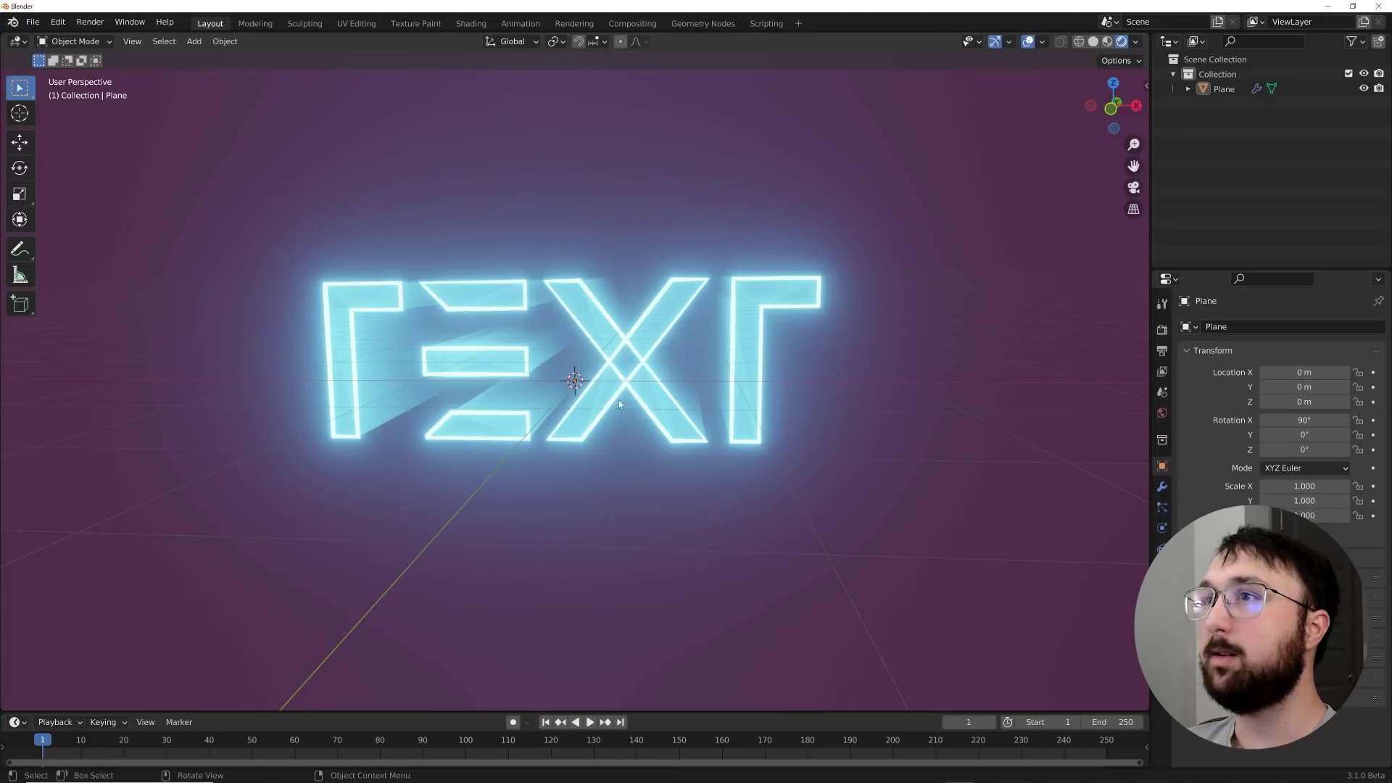
# Add a camera and align it to an angled view of the text.
pyautogui.moveTo(670, 388)
pyautogui.mouseDown(button='middle')
pyautogui.moveTo(704, 435)
pyautogui.moveTo(786, 395)
pyautogui.mouseUp(button='middle')
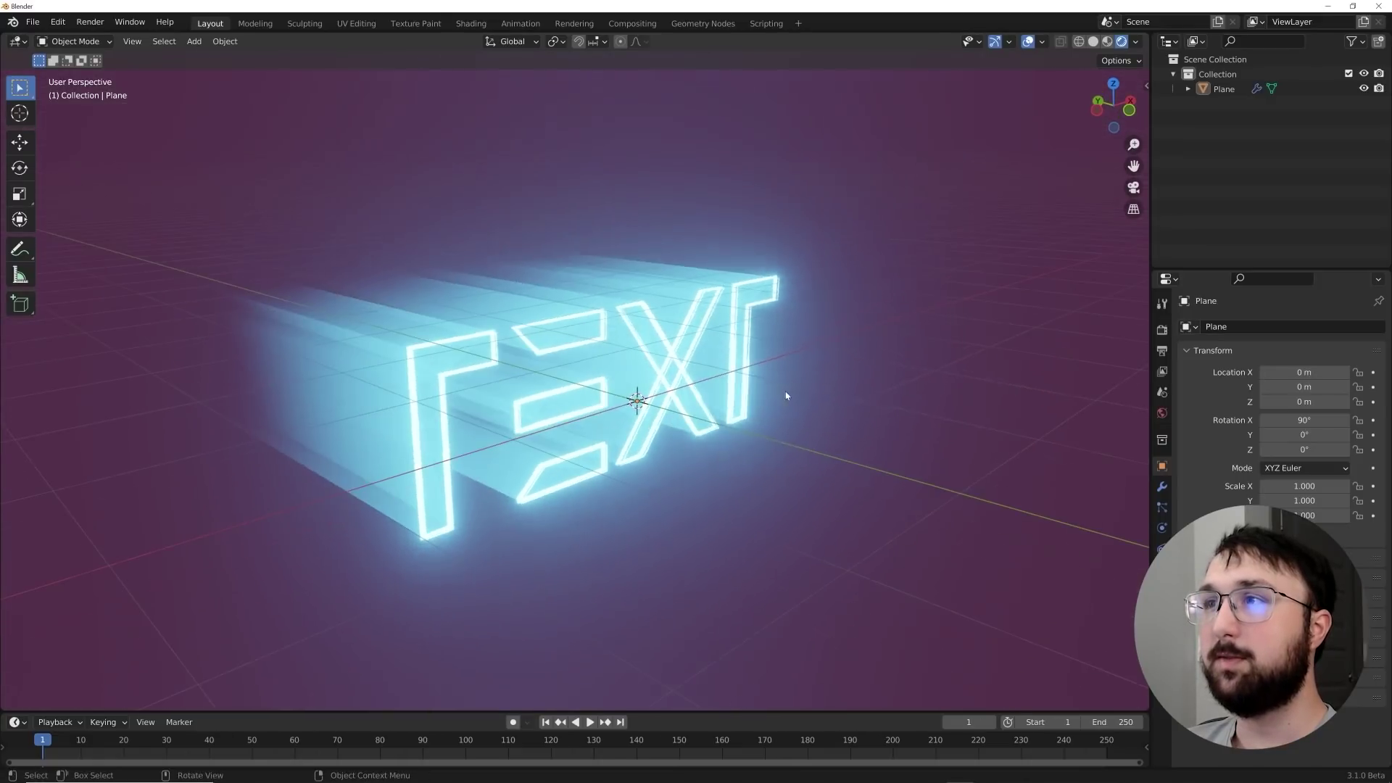
pyautogui.hotkey('shift', 'a')
pyautogui.click(732, 607)
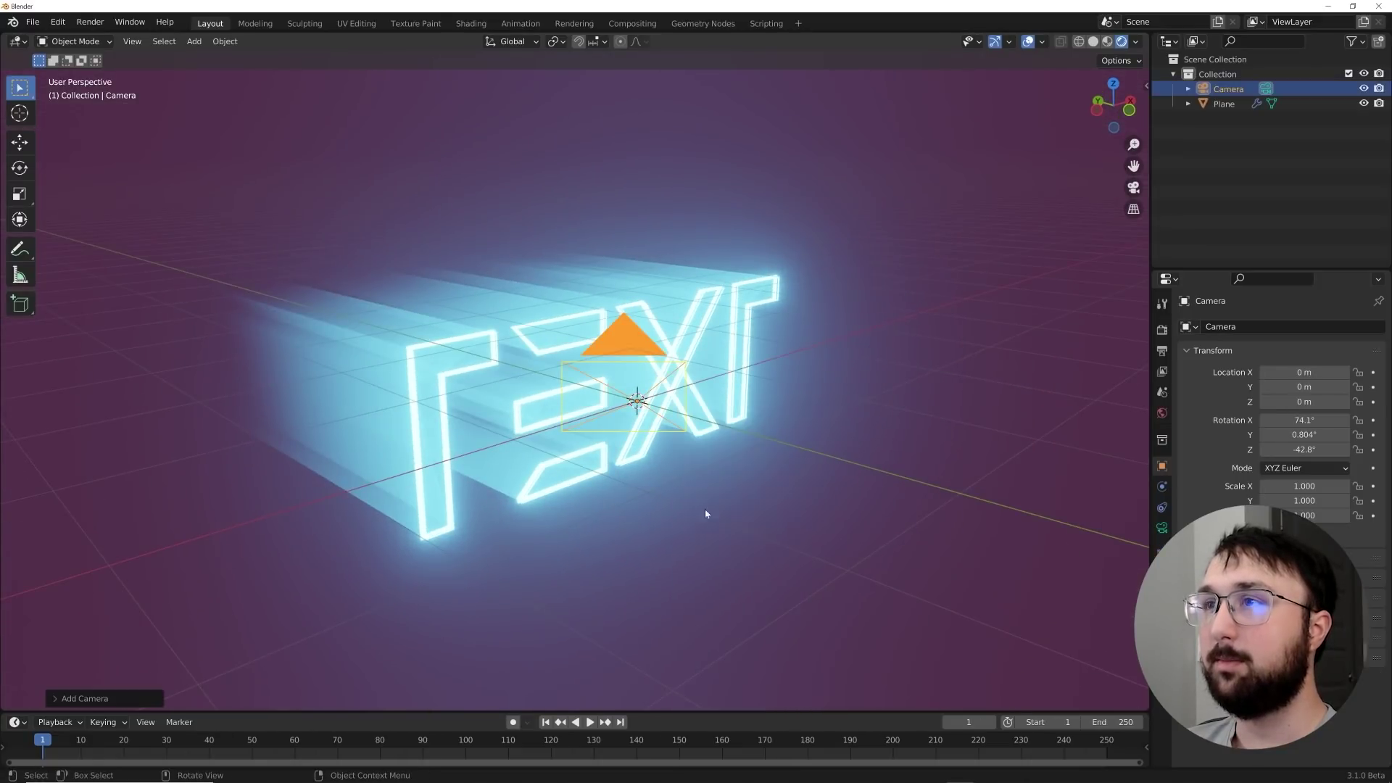
pyautogui.moveTo(705, 508); pyautogui.dragTo(736, 545, button='middle')
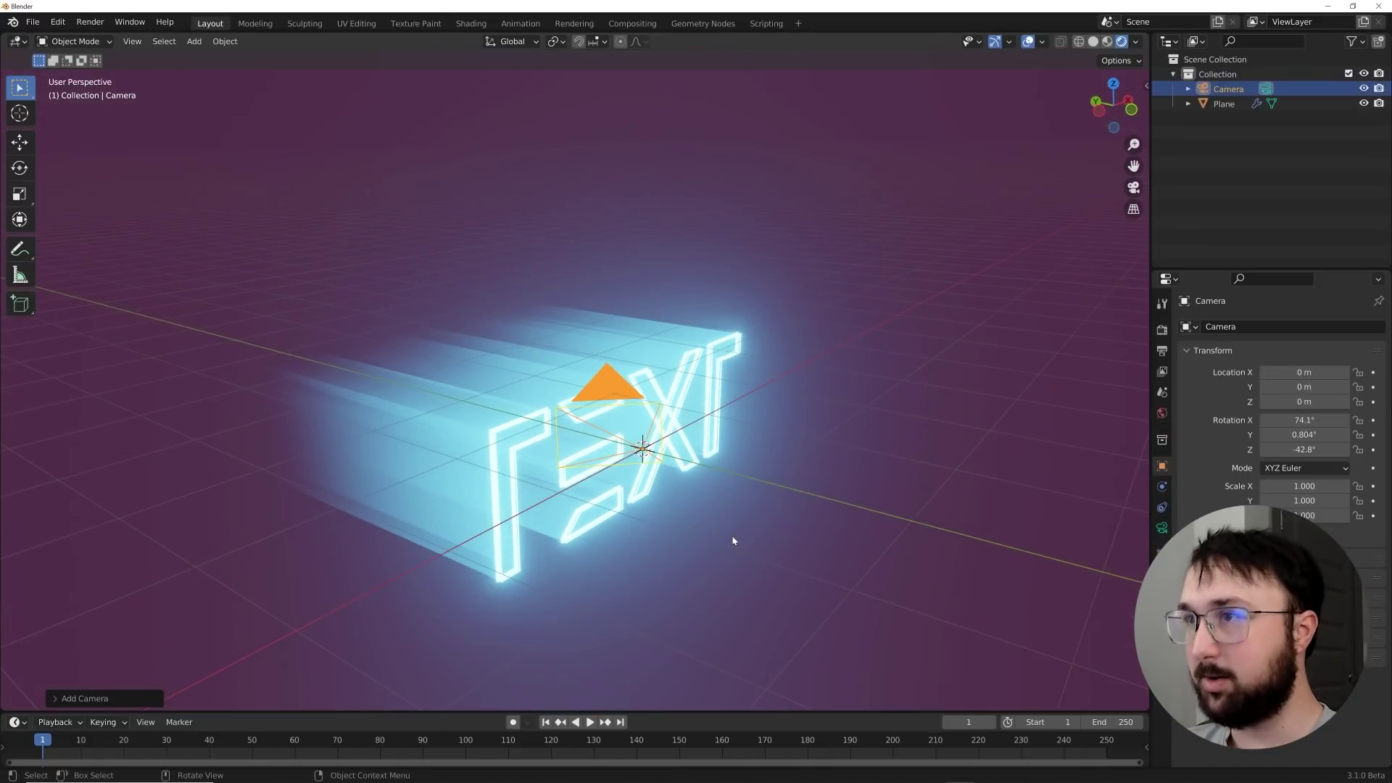
pyautogui.press('ctrl+alt+KP_0')
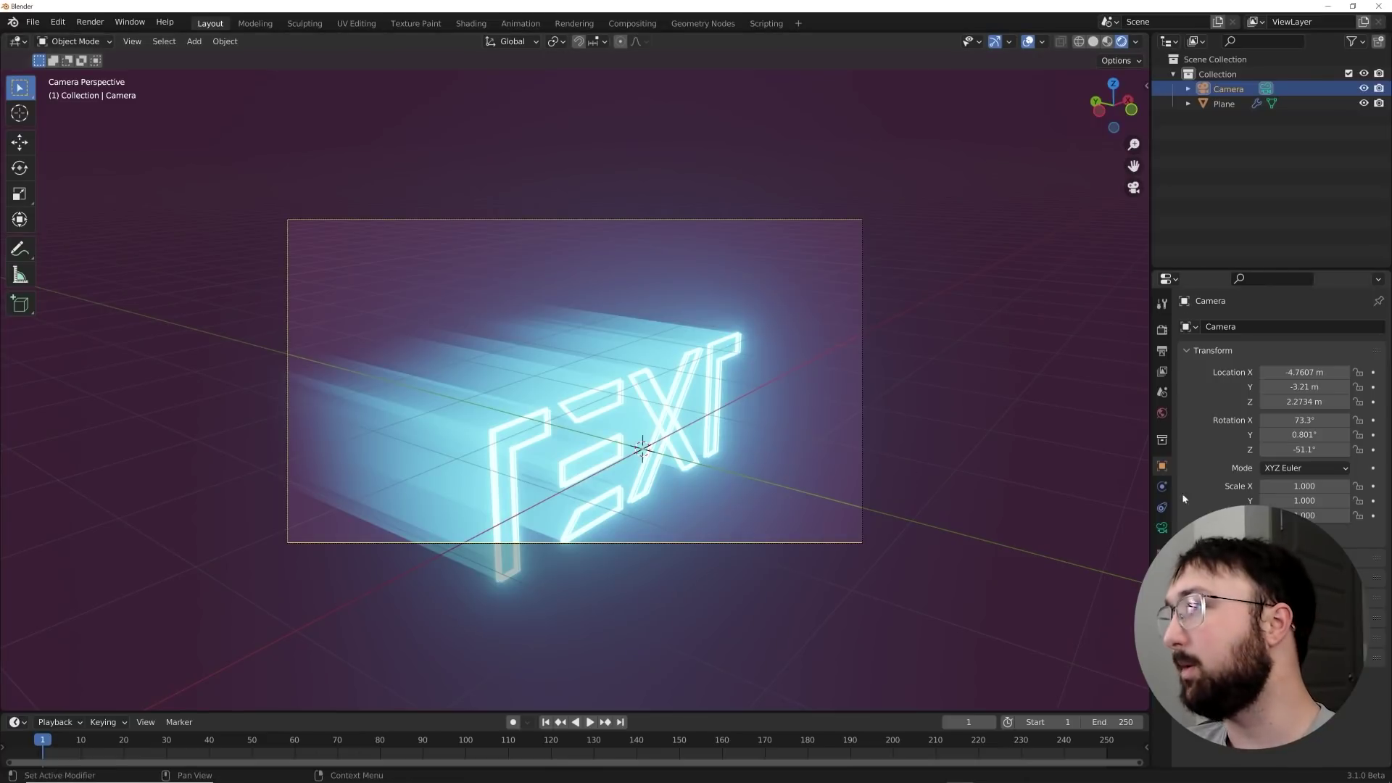
# Make the camera orthographic and move it so the text sits near the centre of the frame.
pyautogui.click(1162, 528)
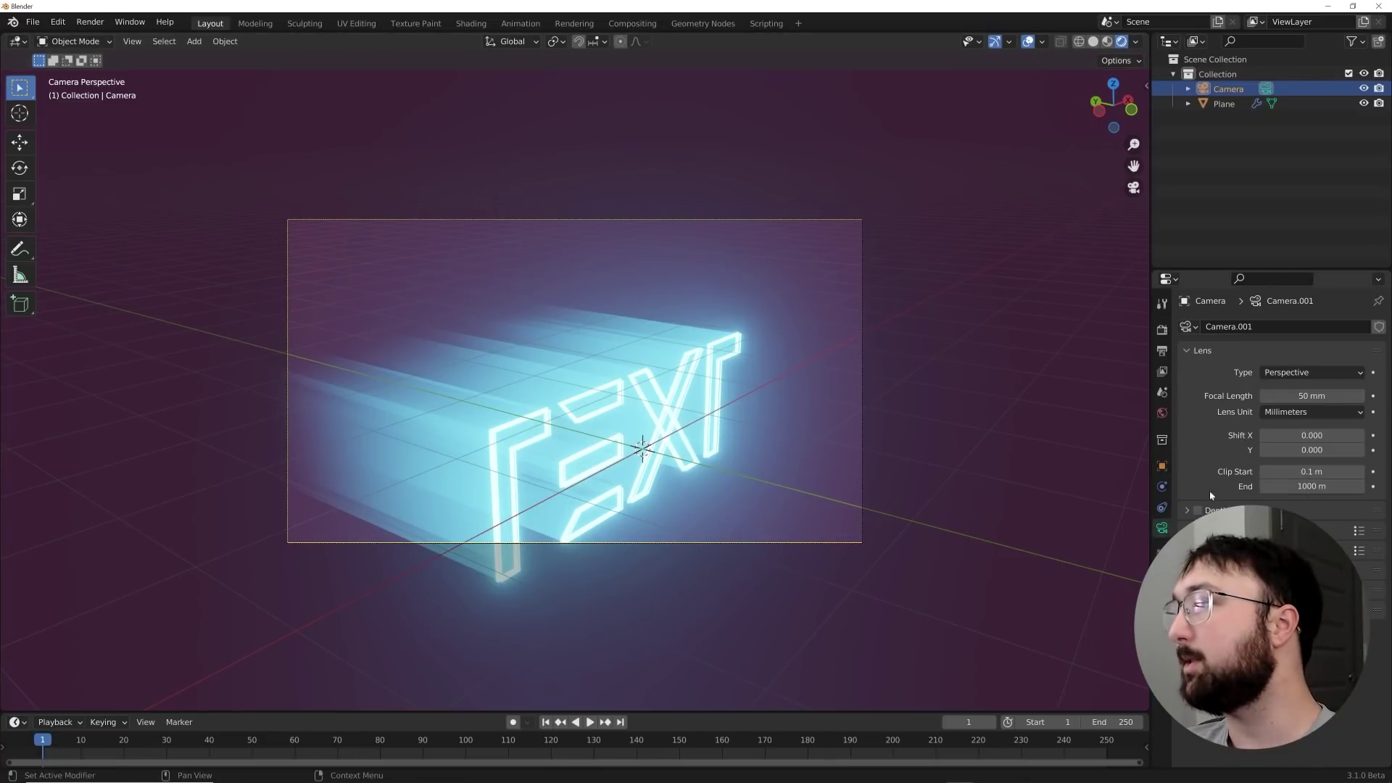
pyautogui.click(1295, 372)
pyautogui.click(1291, 406)
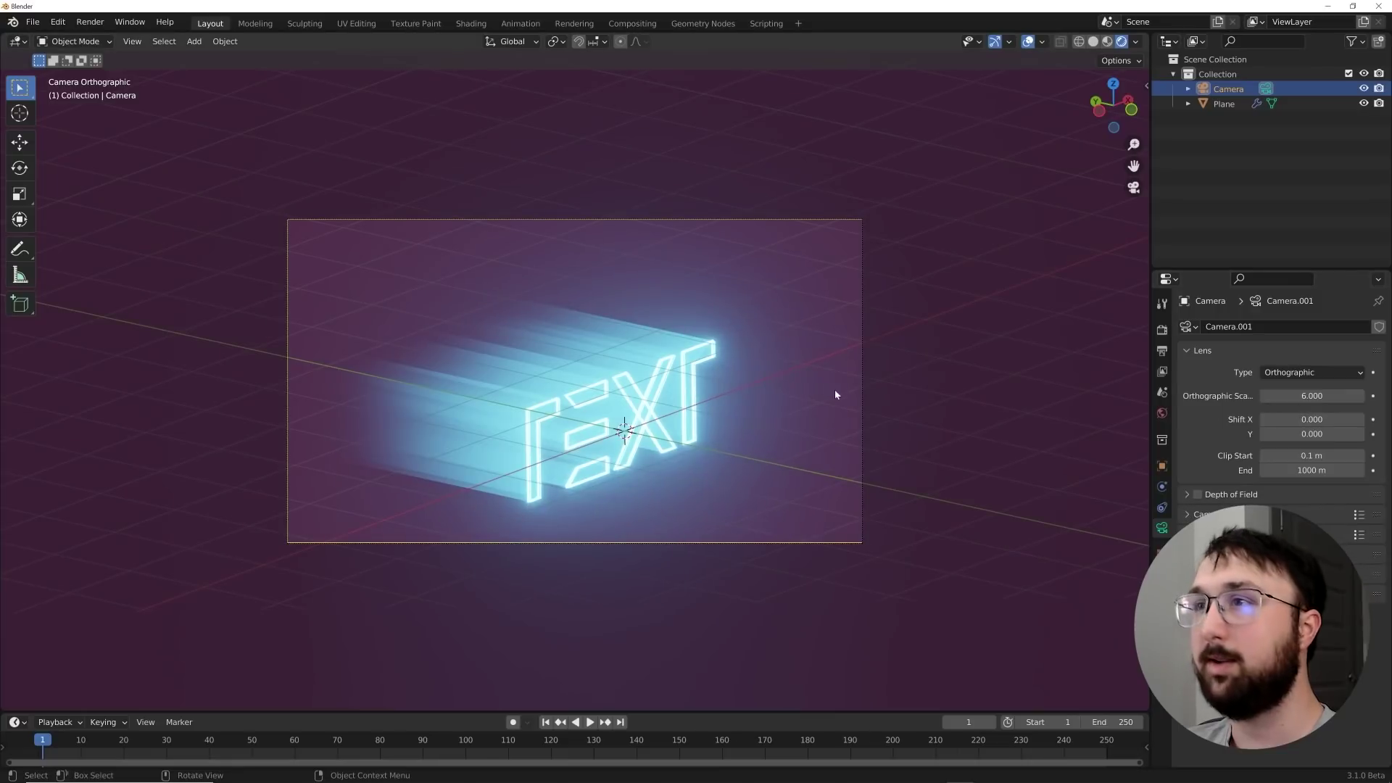
pyautogui.press('g')
pyautogui.click(731, 386)
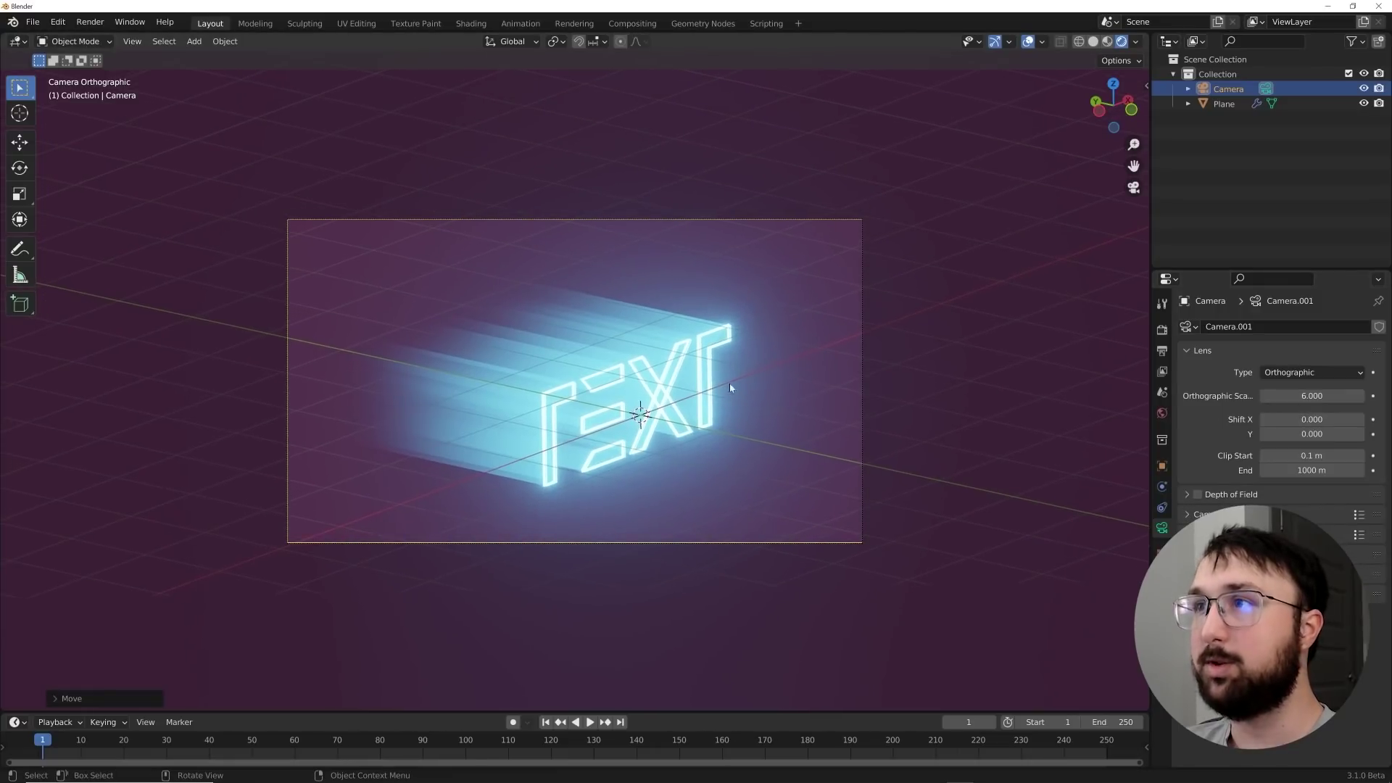
# Hide the viewport gizmos and overlays and set the camera's orthographic scale to 4.9.
pyautogui.click(997, 43)
pyautogui.scroll(2, 814, 310)
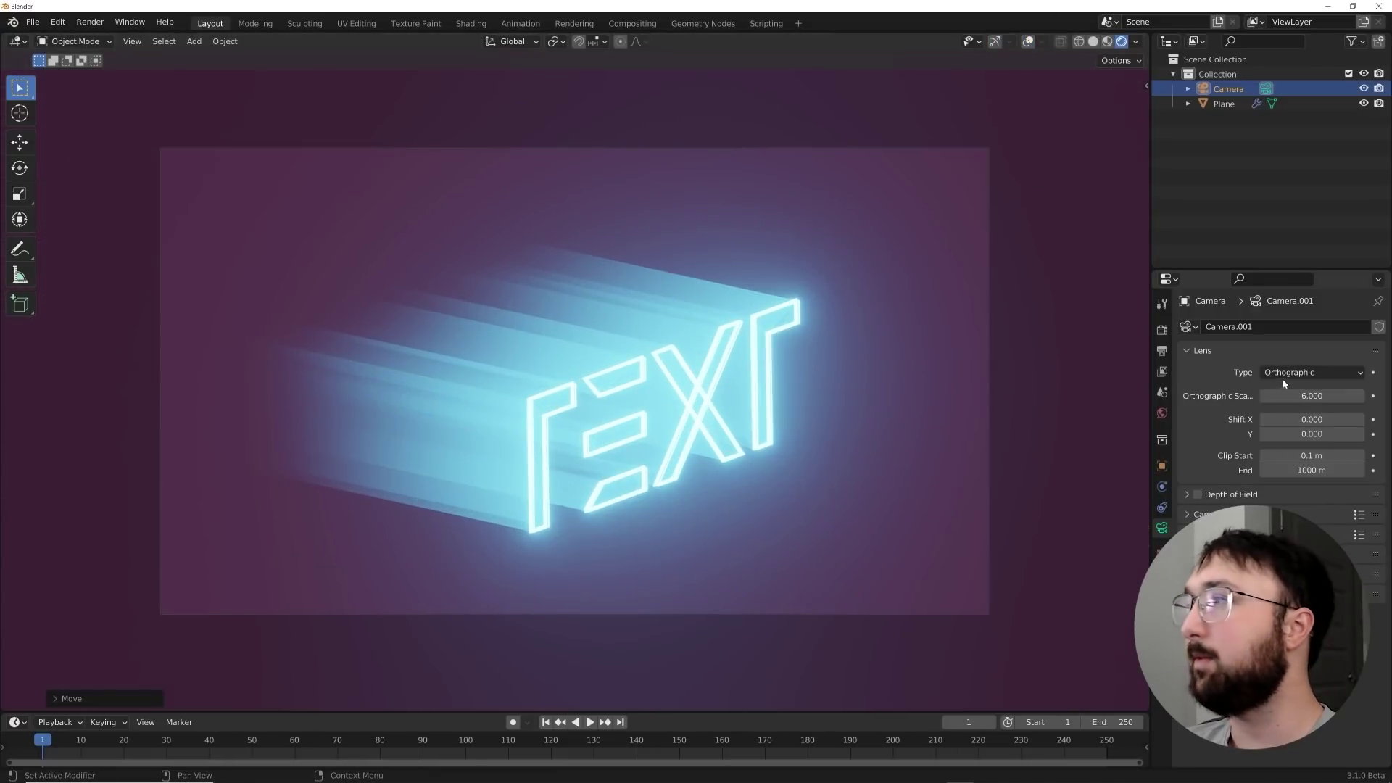
pyautogui.moveTo(1298, 396); pyautogui.dragTo(1268, 396)
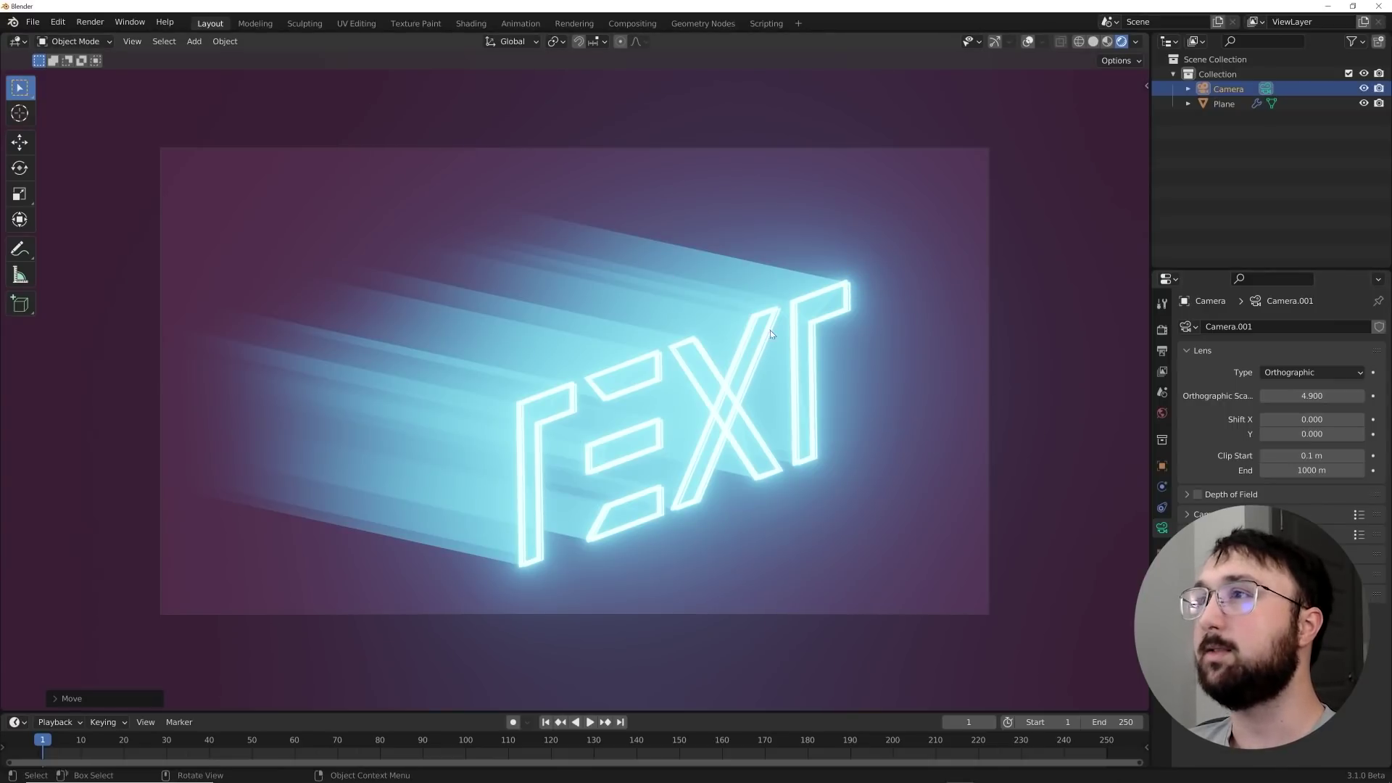
# Select the text and show it through the camera in the Shading workspace with gizmos and overlays hidden.
pyautogui.click(732, 356)
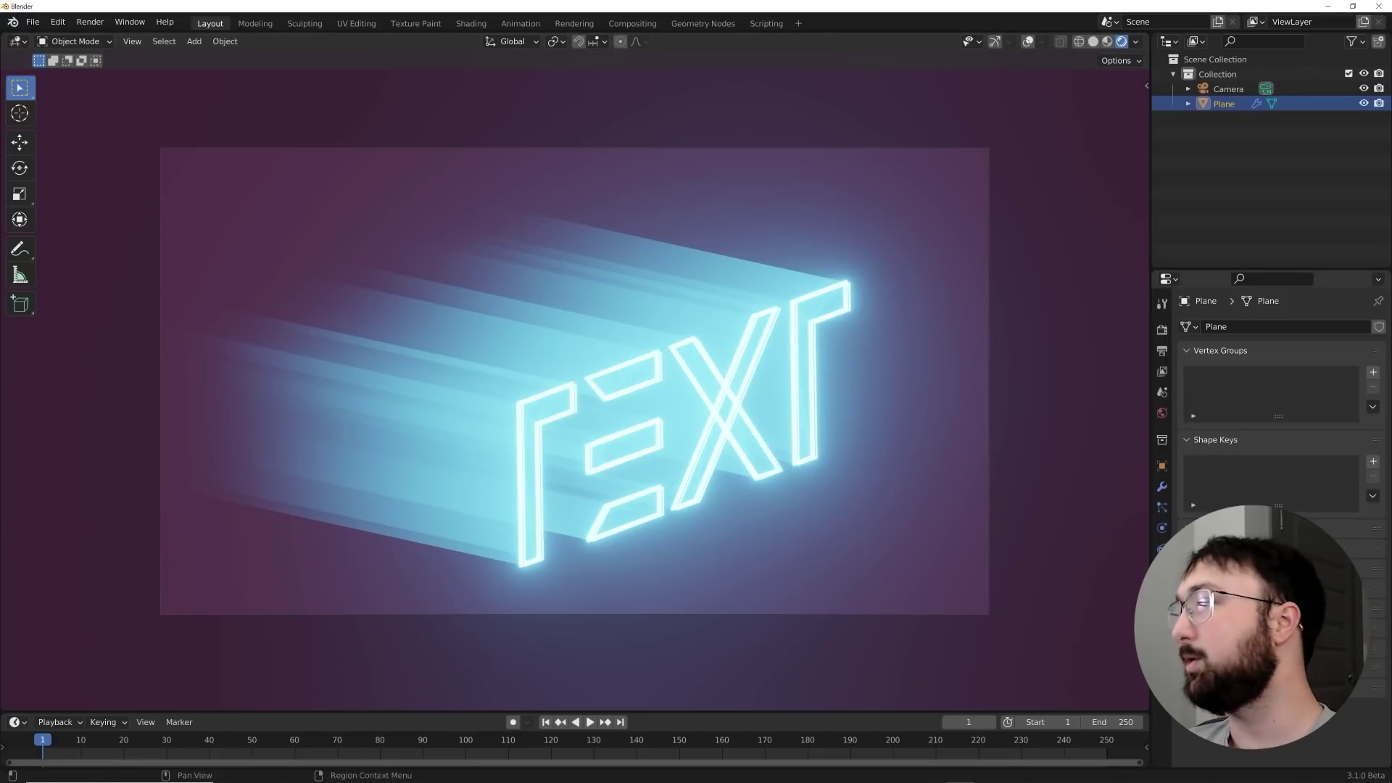
pyautogui.click(1162, 590)
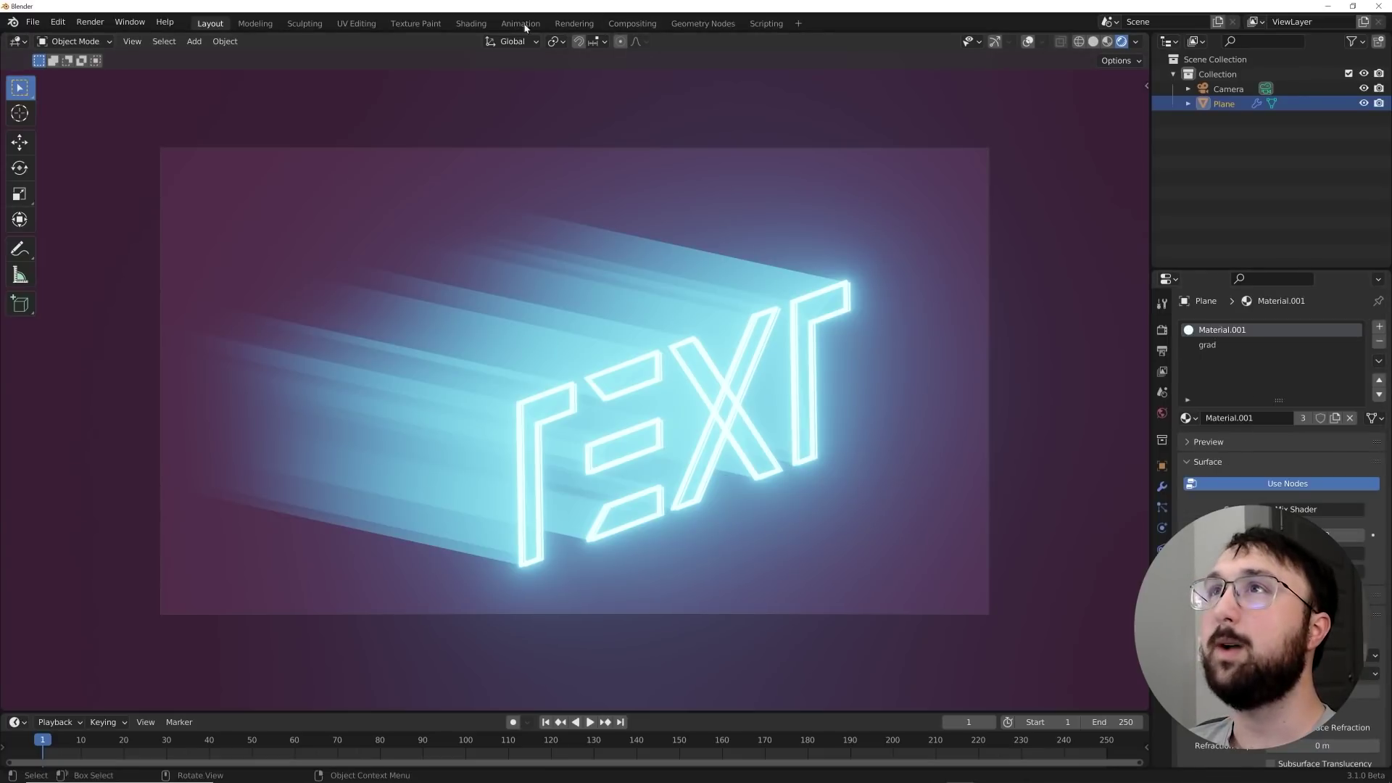
pyautogui.click(471, 23)
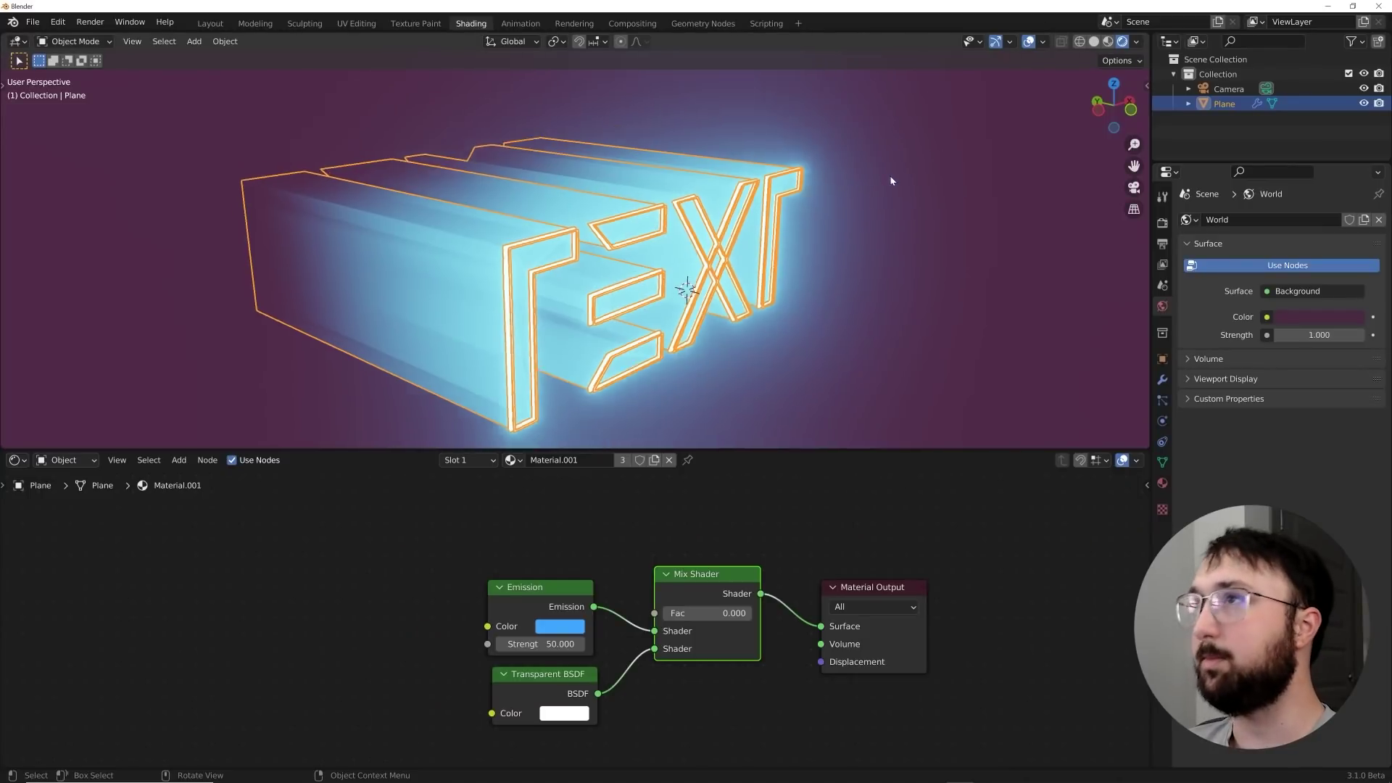
pyautogui.press('KP_0')
pyautogui.click(1027, 42)
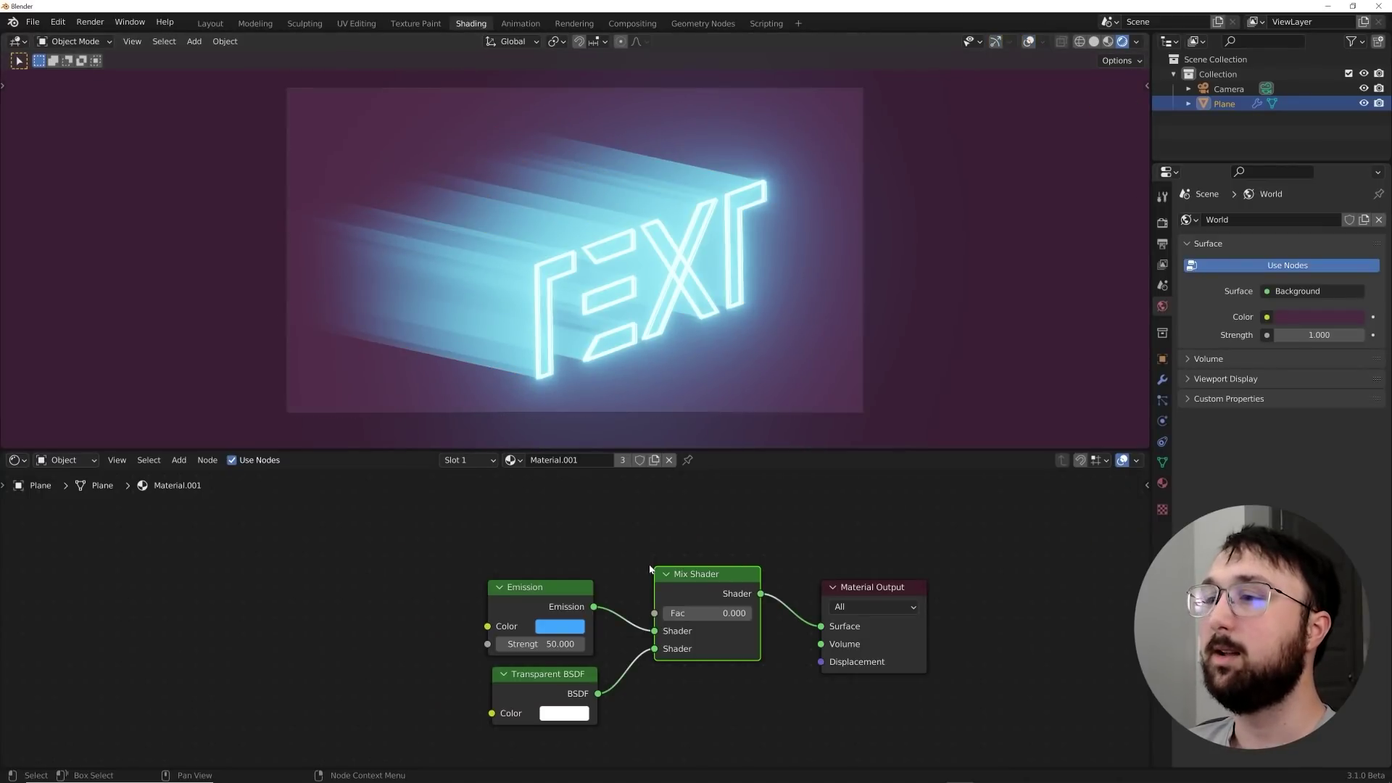
# Give Material.001's Emission node a deeper blue color with hue 0.633 and saturation 0.988.
pyautogui.click(563, 628)
pyautogui.moveTo(622, 418)
pyautogui.mouseDown()
pyautogui.moveTo(643, 416)
pyautogui.moveTo(633, 408)
pyautogui.mouseUp()
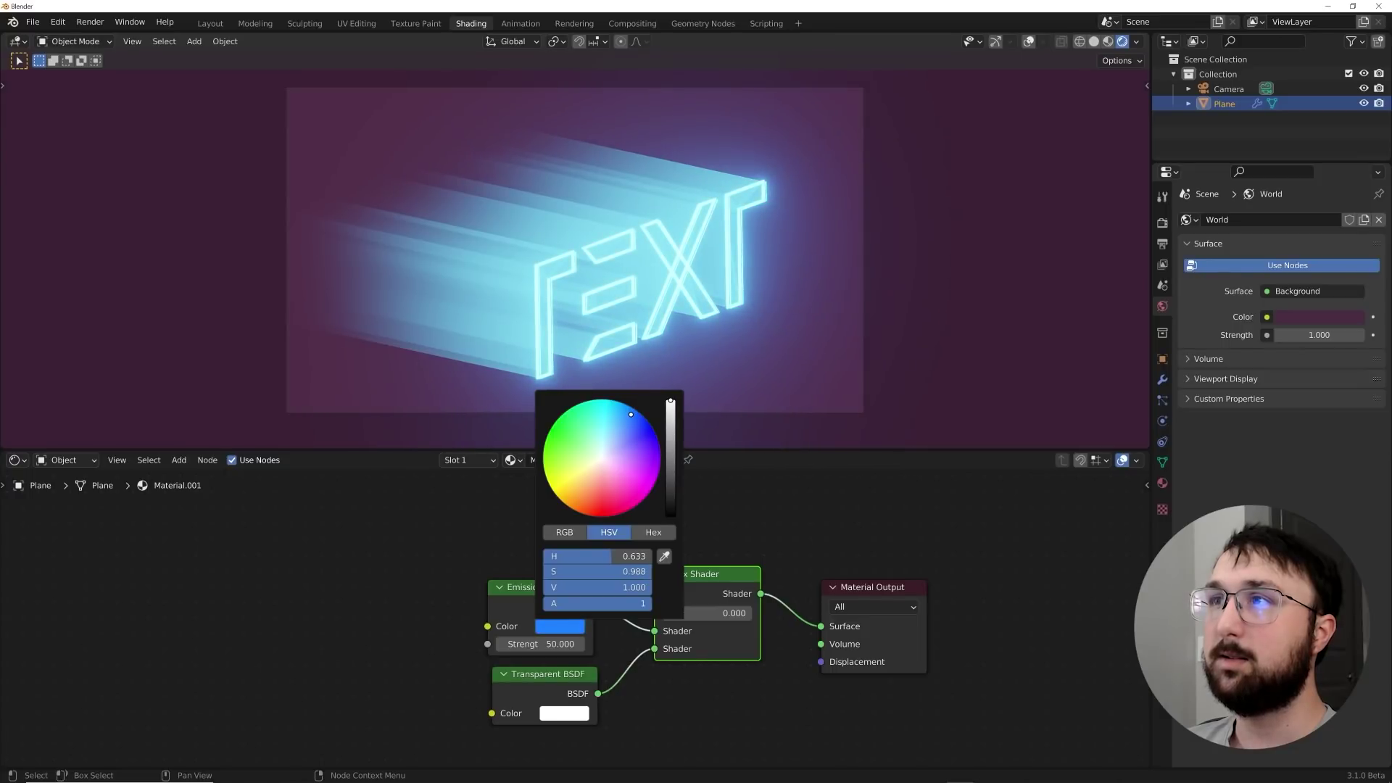
pyautogui.scroll(-1, 724, 678)
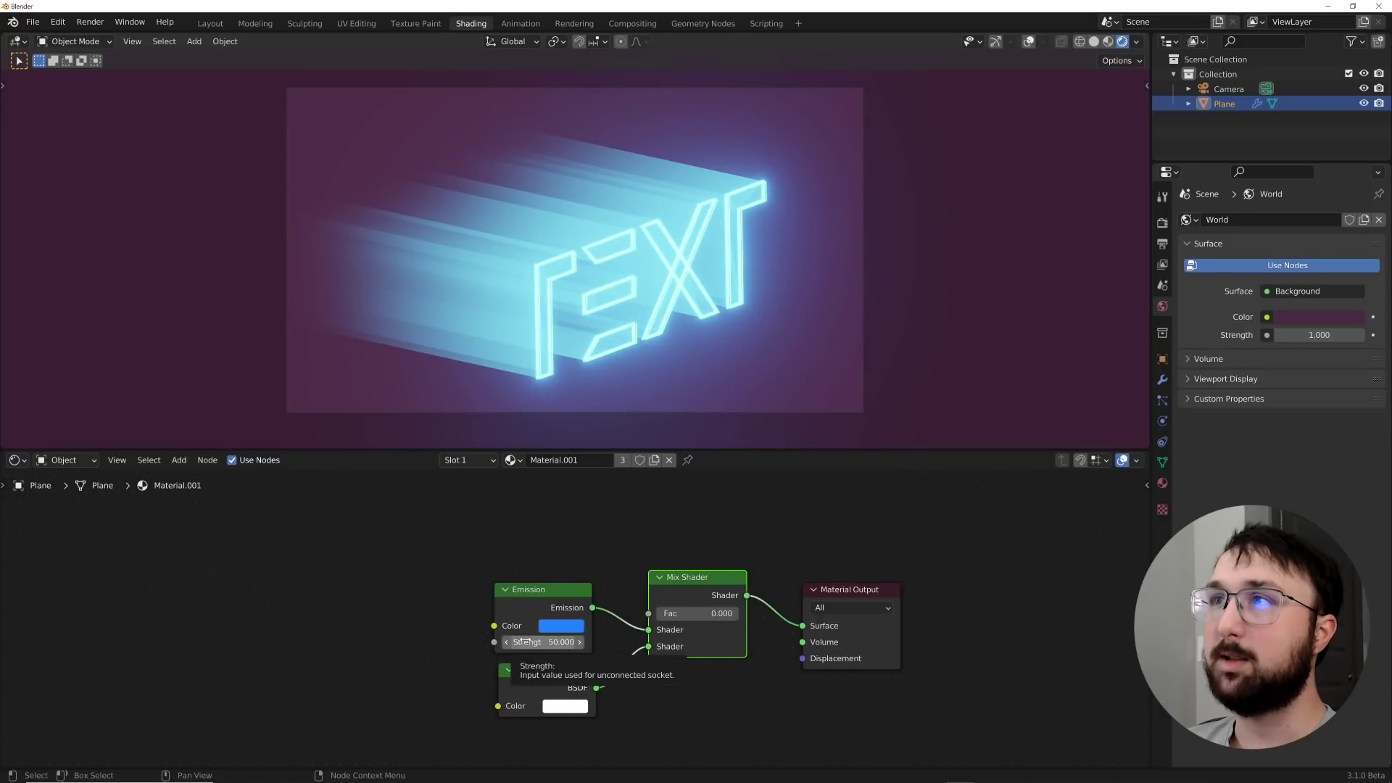
# Set the scene's color management gamma to 0.733.
pyautogui.click(1163, 223)
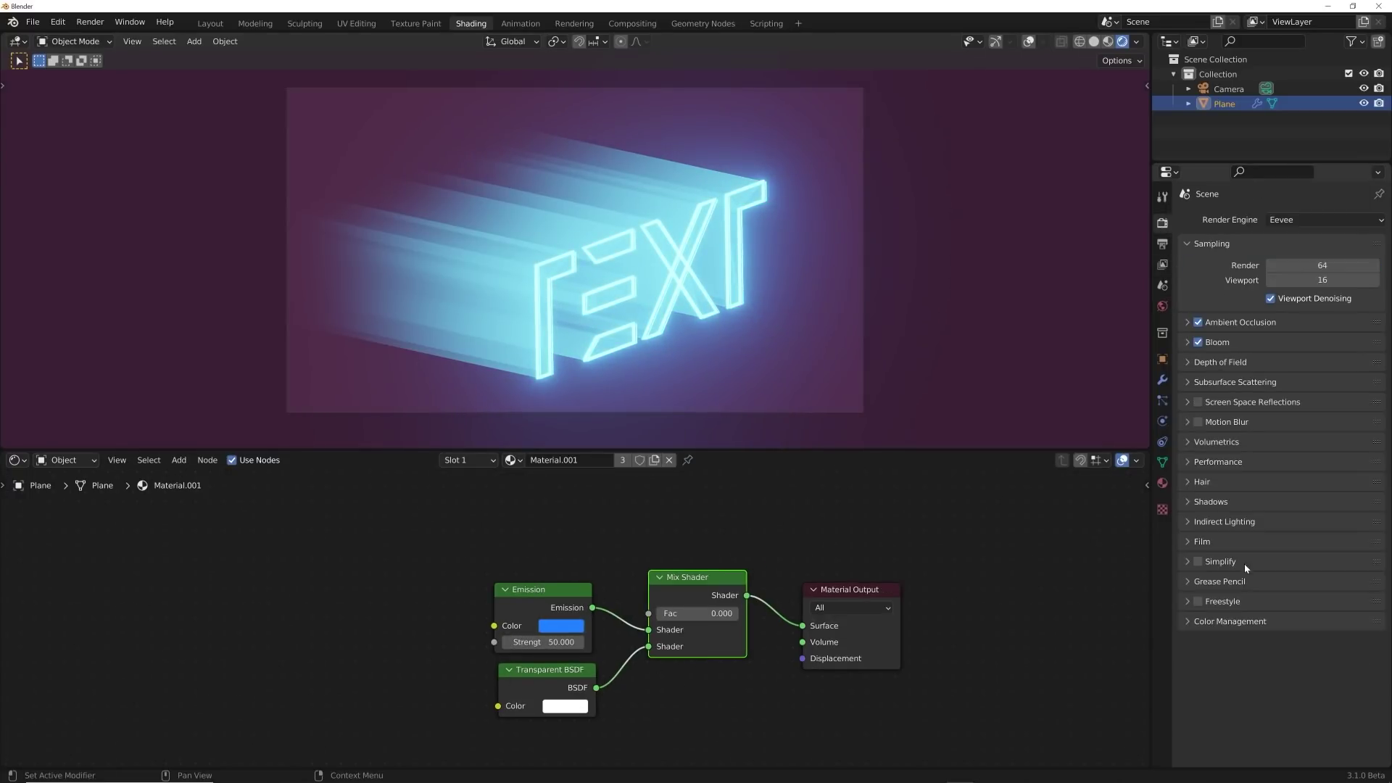
pyautogui.click(1231, 625)
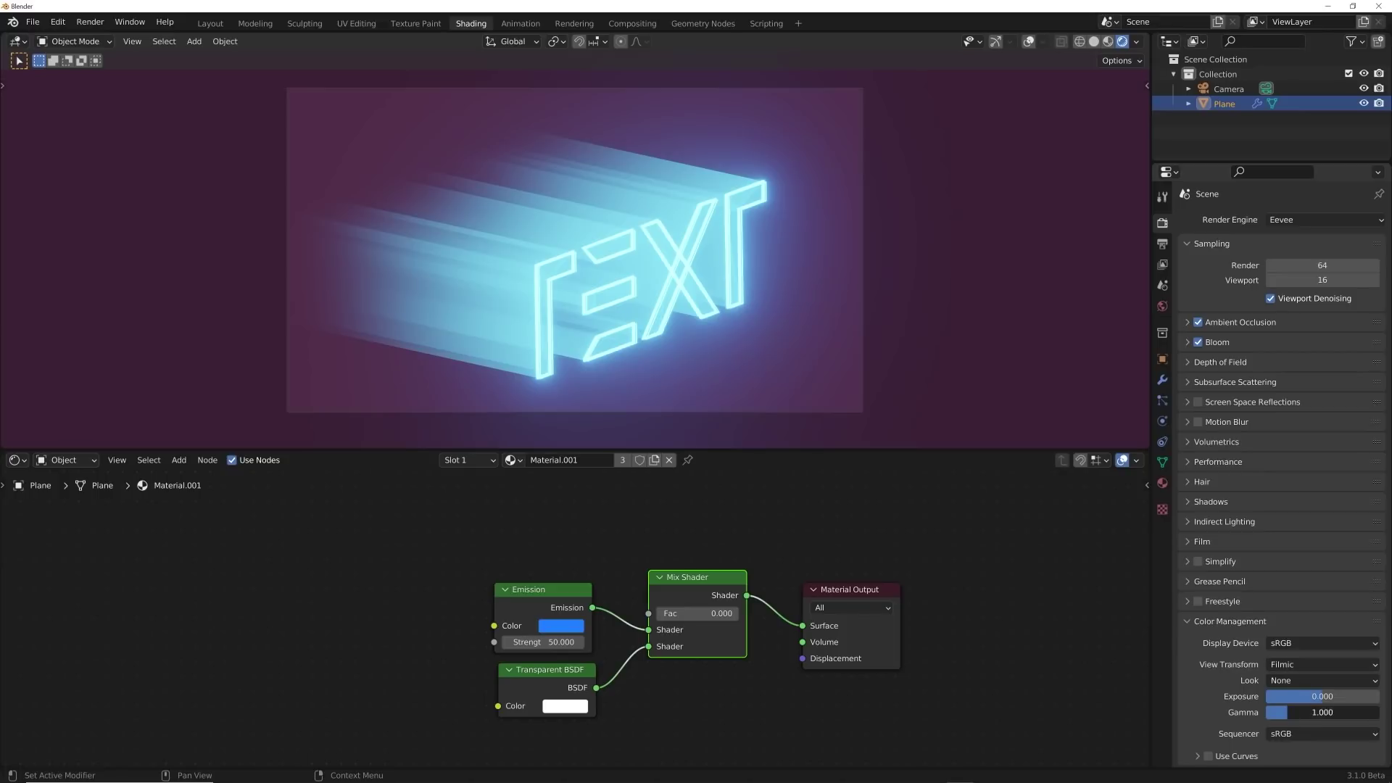
pyautogui.moveTo(1323, 712)
pyautogui.mouseDown()
pyautogui.moveTo(1283, 712)
pyautogui.moveTo(1305, 712)
pyautogui.mouseUp()
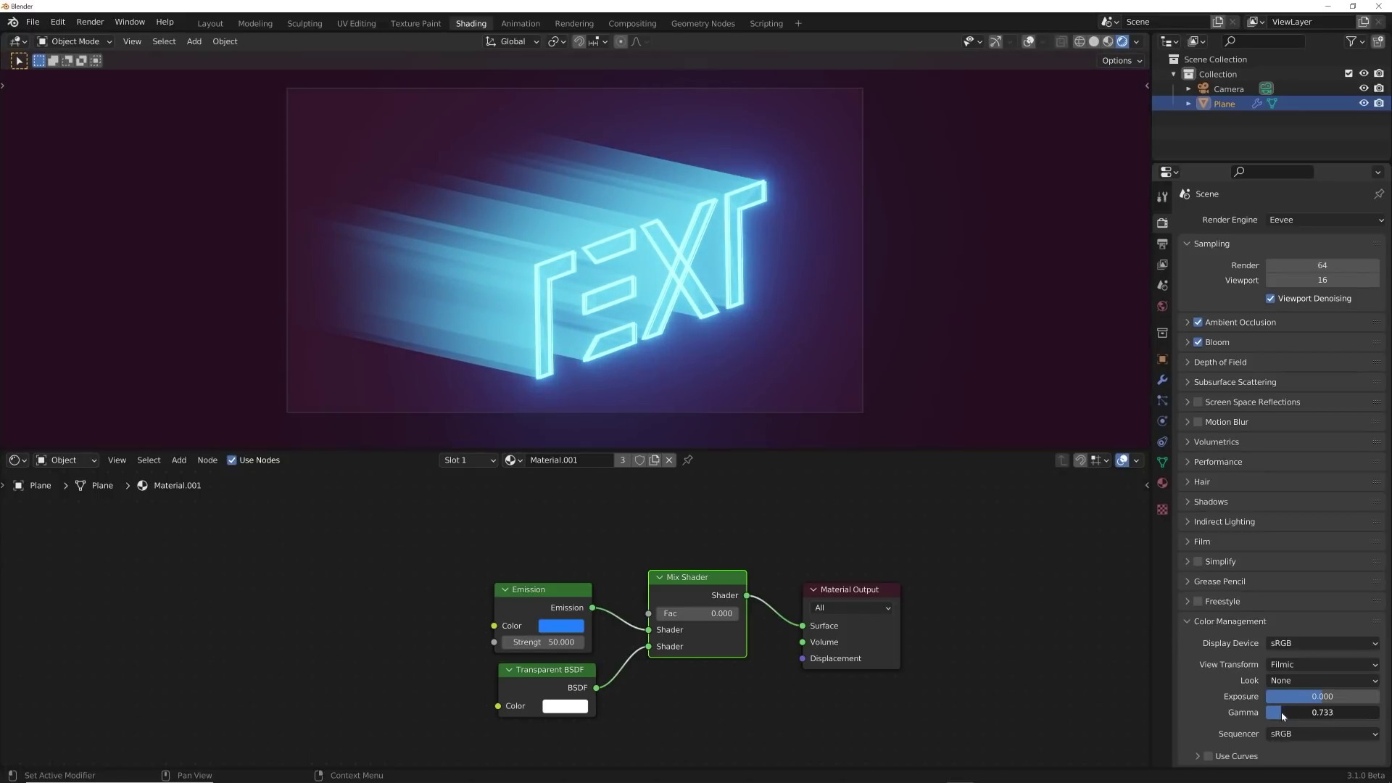
# Try a world background strength of 2.2 and restore it to 1.
pyautogui.click(1163, 483)
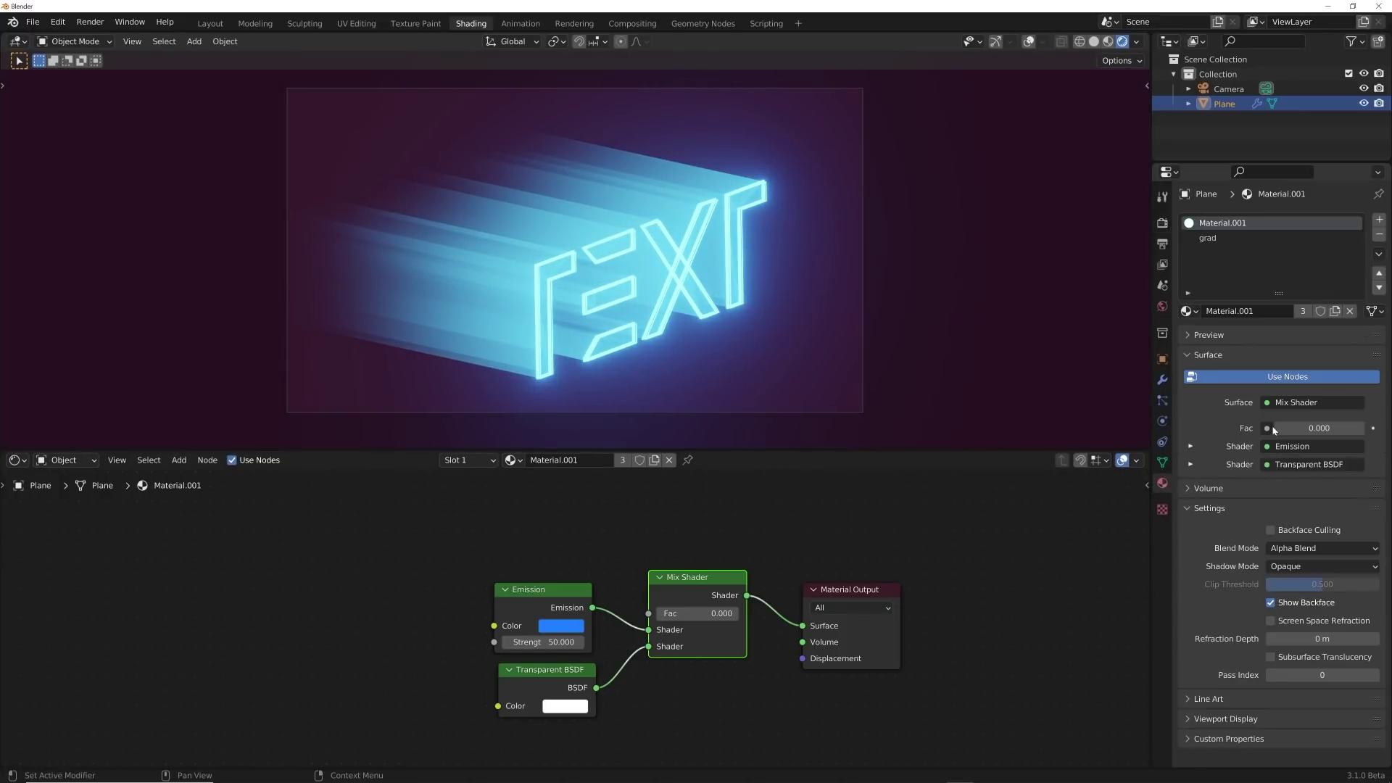
pyautogui.click(1162, 306)
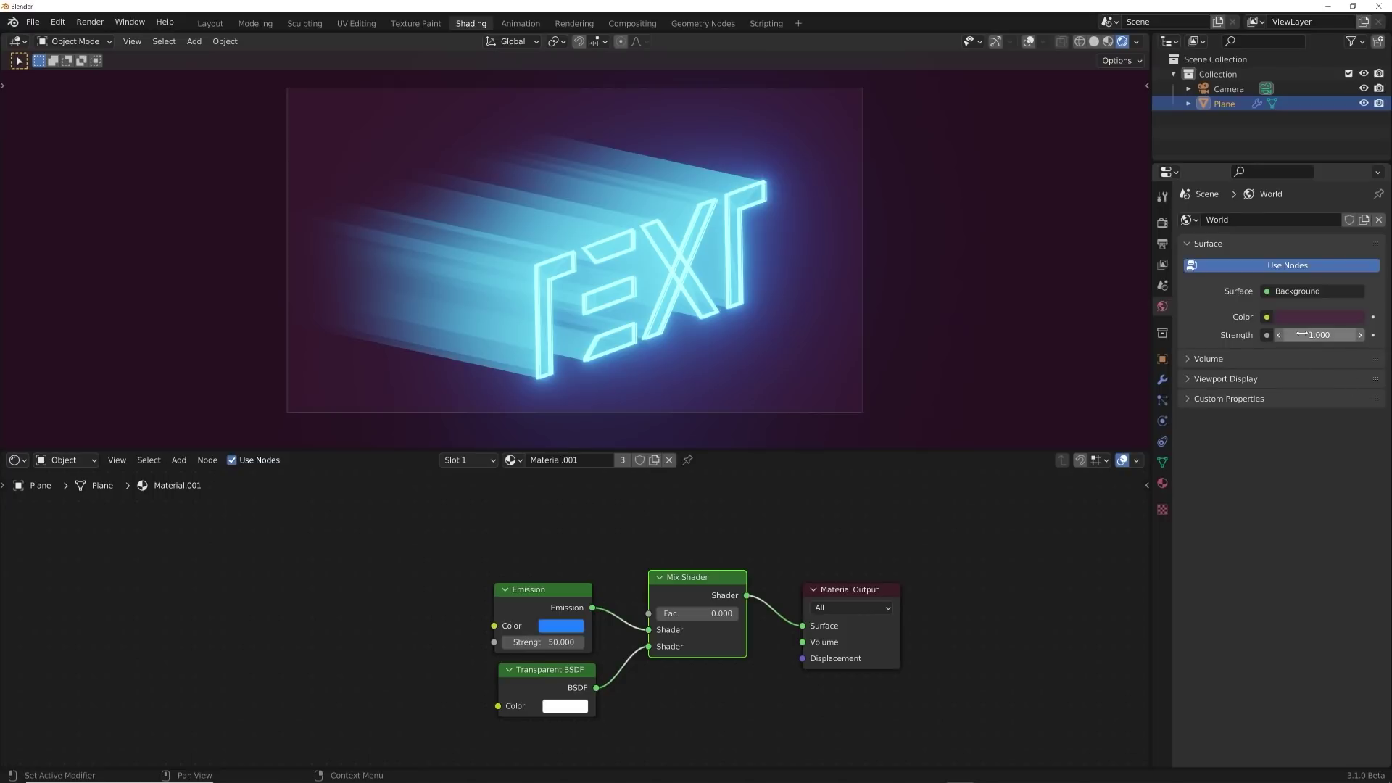
pyautogui.moveTo(1312, 335); pyautogui.dragTo(1356, 335)
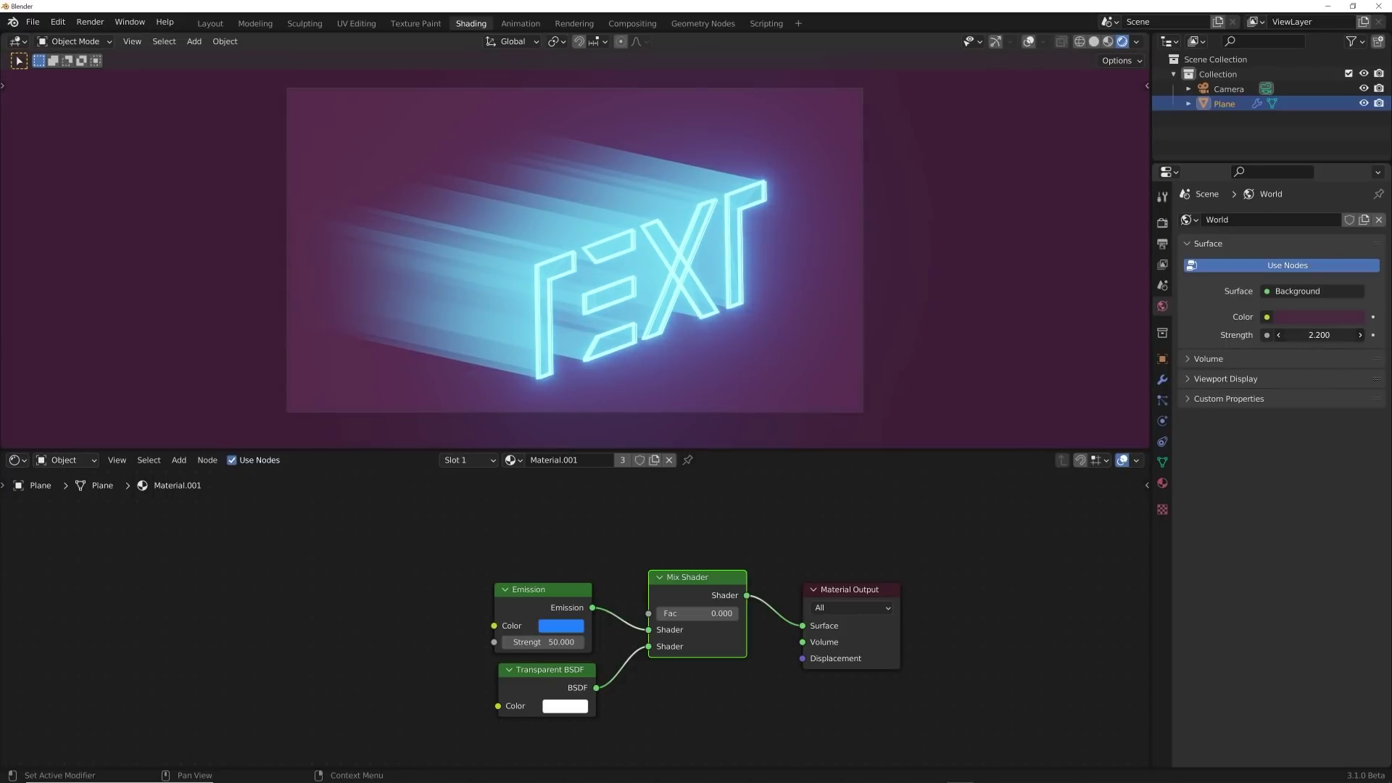
pyautogui.click(1320, 335)
pyautogui.write('1')
pyautogui.press('Return')
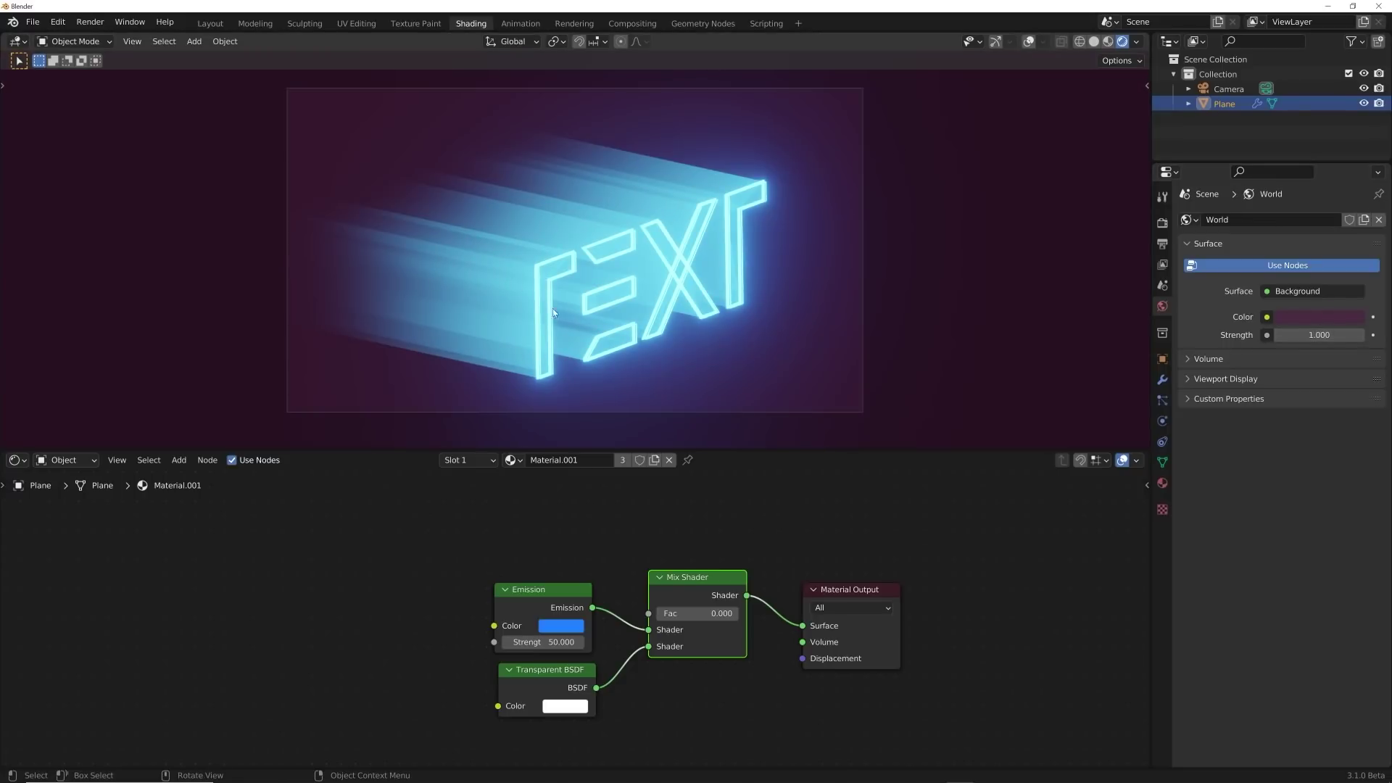
# Change the world background to a brighter purple-magenta and lower the color management gamma a little further.
pyautogui.click(1306, 321)
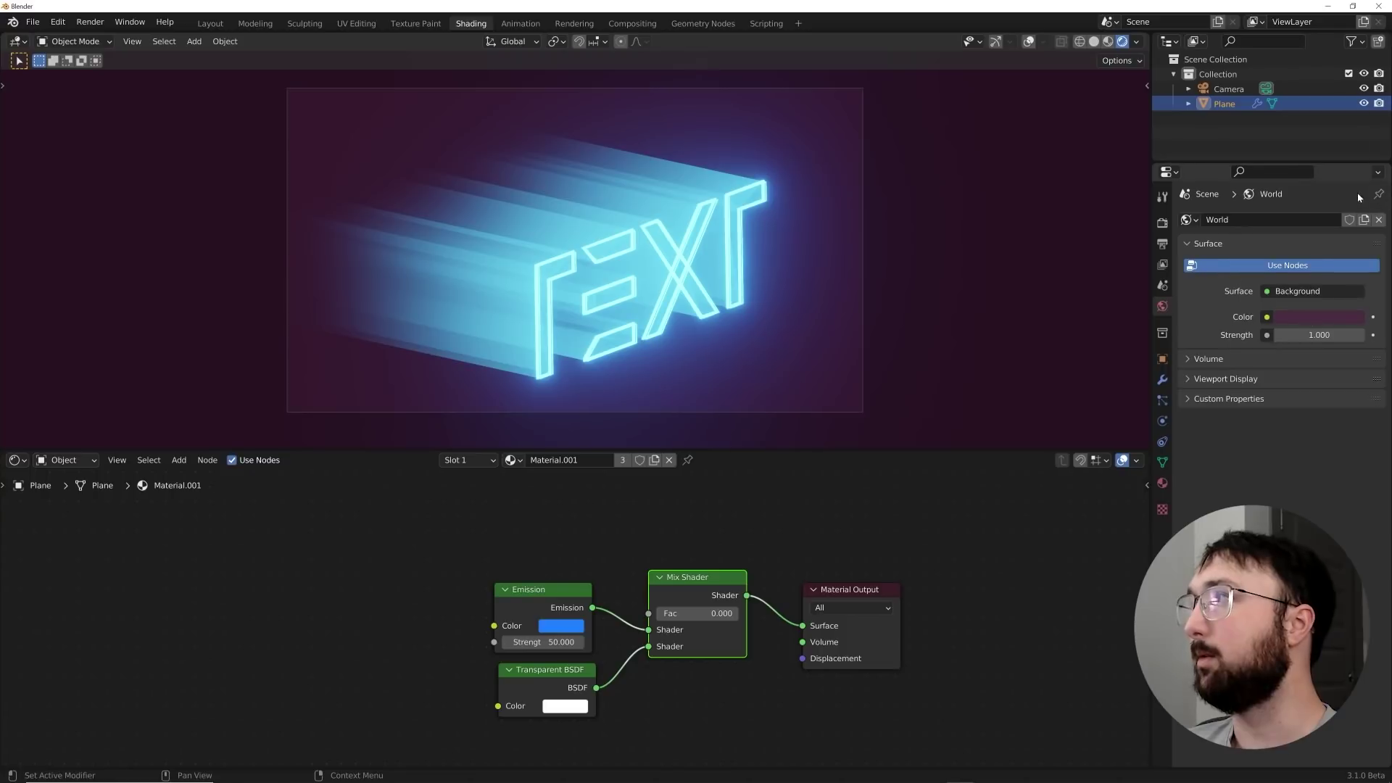
pyautogui.moveTo(1354, 192)
pyautogui.mouseDown()
pyautogui.moveTo(1353, 213)
pyautogui.moveTo(1352, 172)
pyautogui.mouseUp()
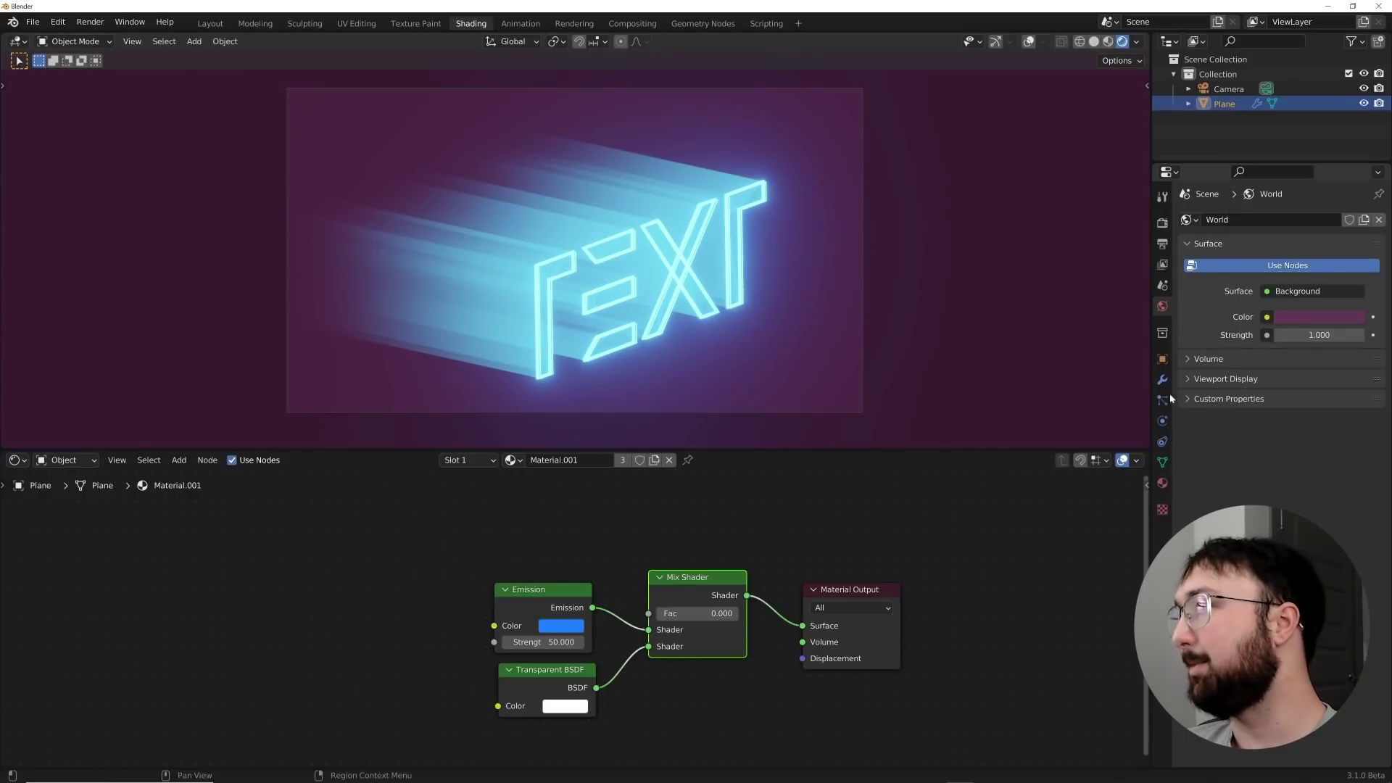
pyautogui.click(1162, 222)
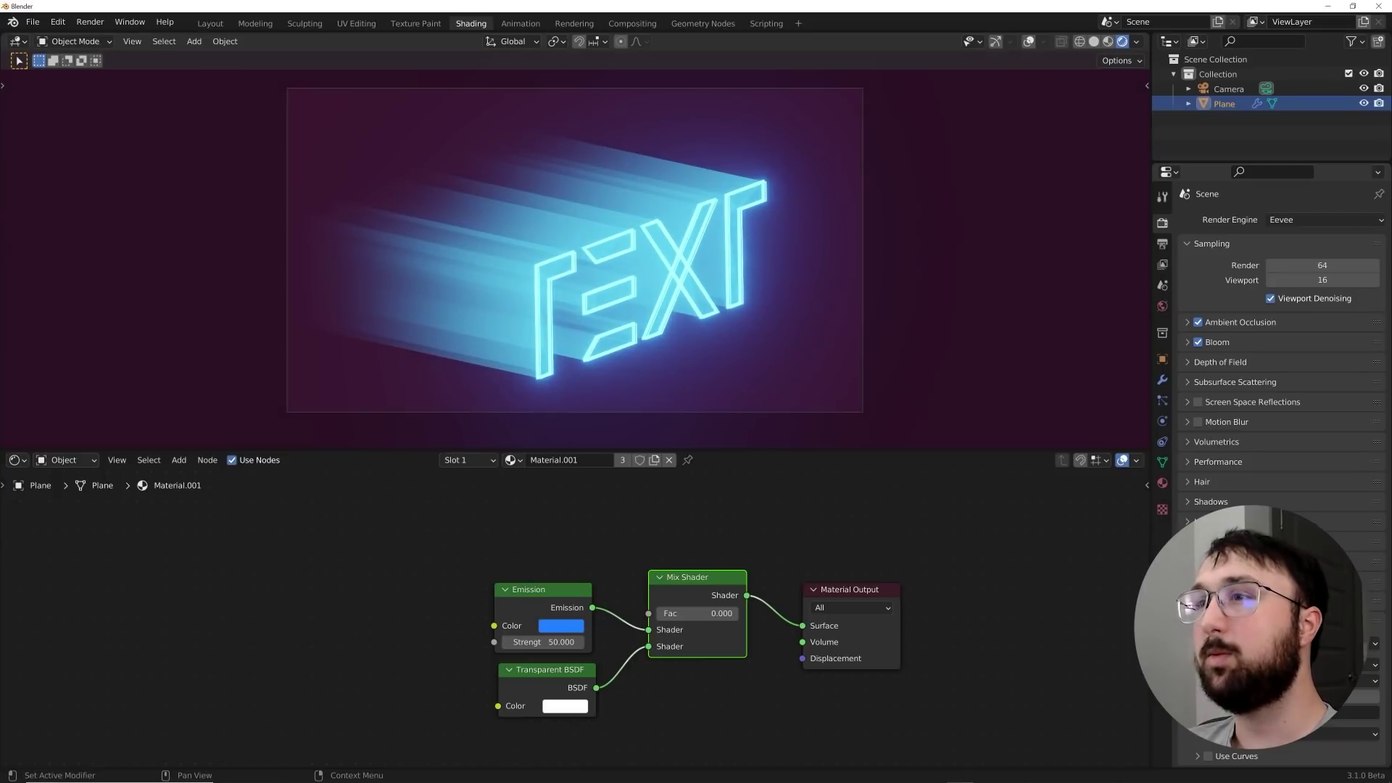
# Set Material.001's Emission color to hue 0.650 and saturation 1.000, and raise its strength to 139.5.
pyautogui.click(561, 626)
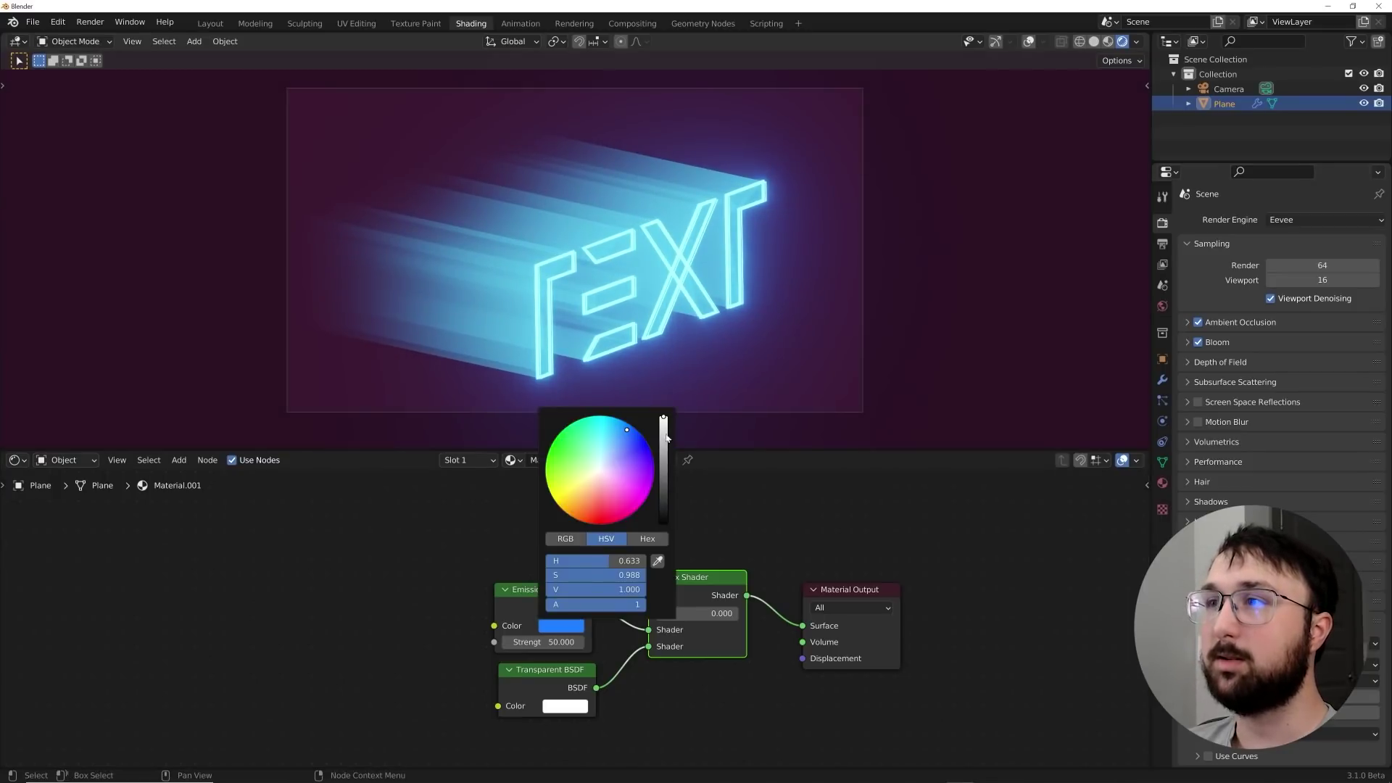
pyautogui.moveTo(630, 425); pyautogui.dragTo(634, 428)
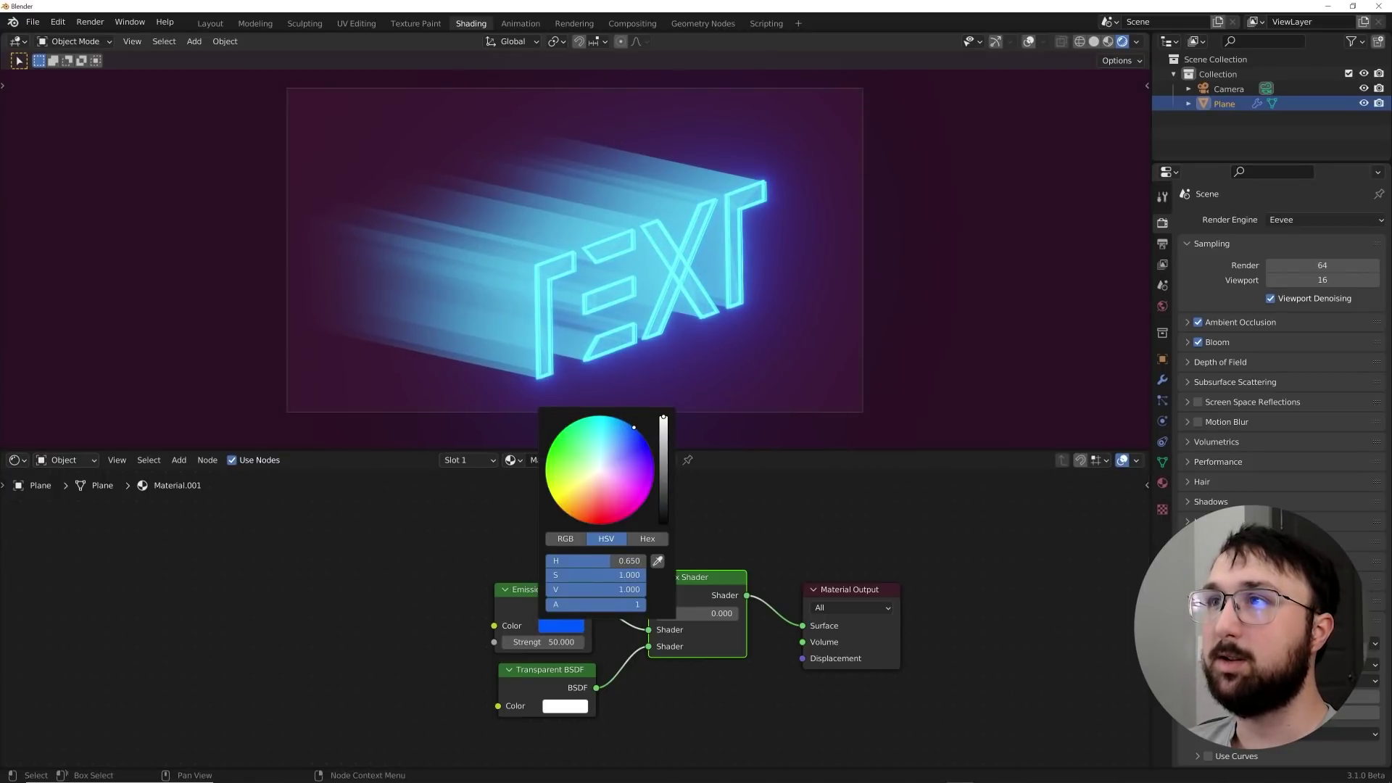
pyautogui.moveTo(546, 642); pyautogui.dragTo(1015, 642)
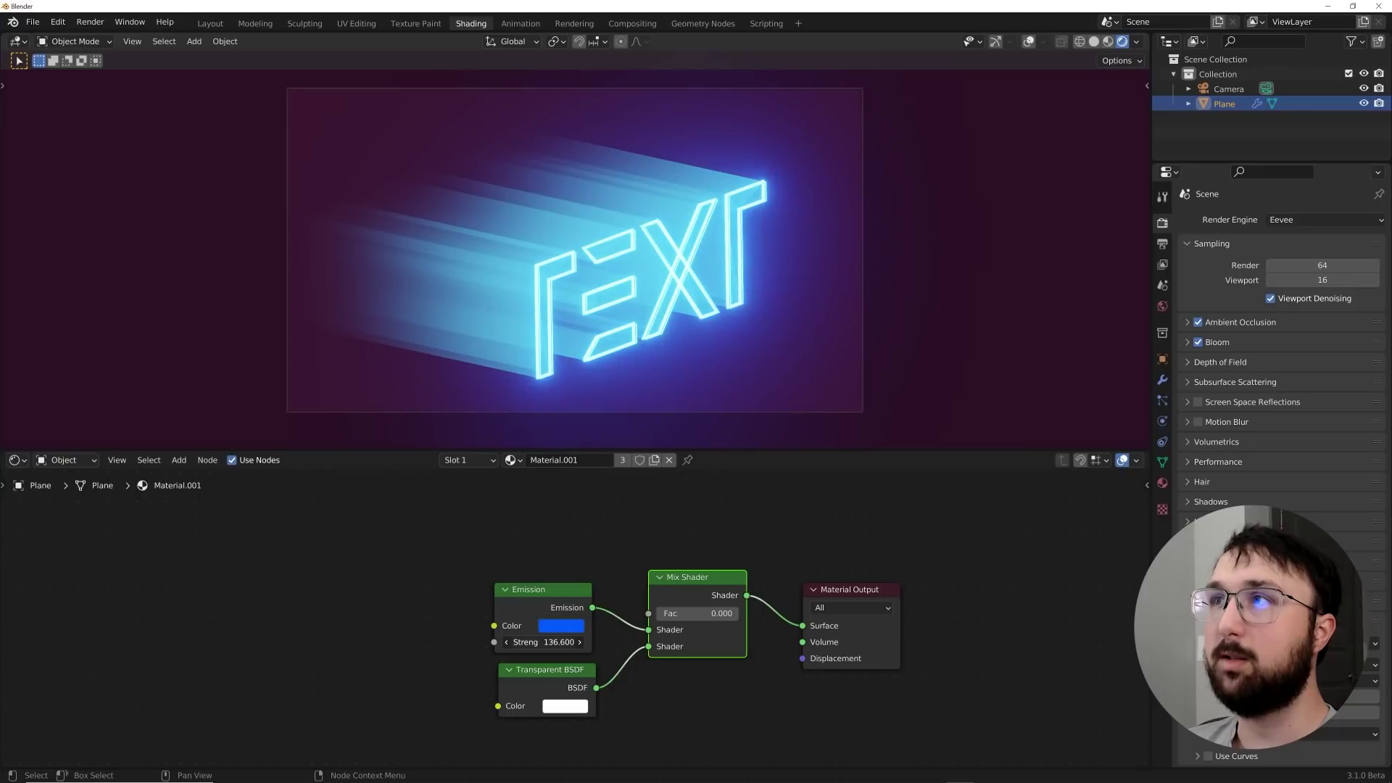
pyautogui.moveTo(580, 643); pyautogui.dragTo(553, 628)
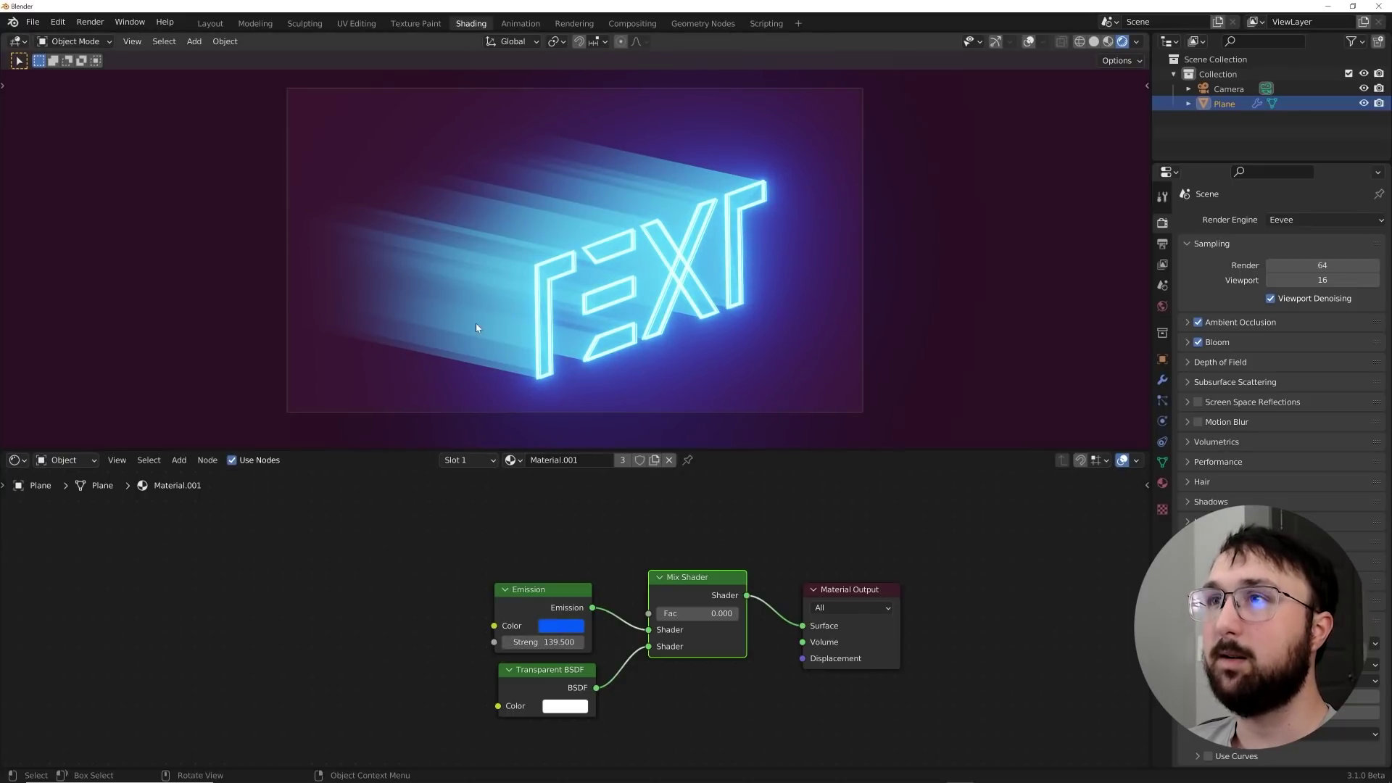
# Raise the grad material's Emission strength to 5.2 and give it a deeper blue color.
pyautogui.click(468, 461)
pyautogui.click(458, 512)
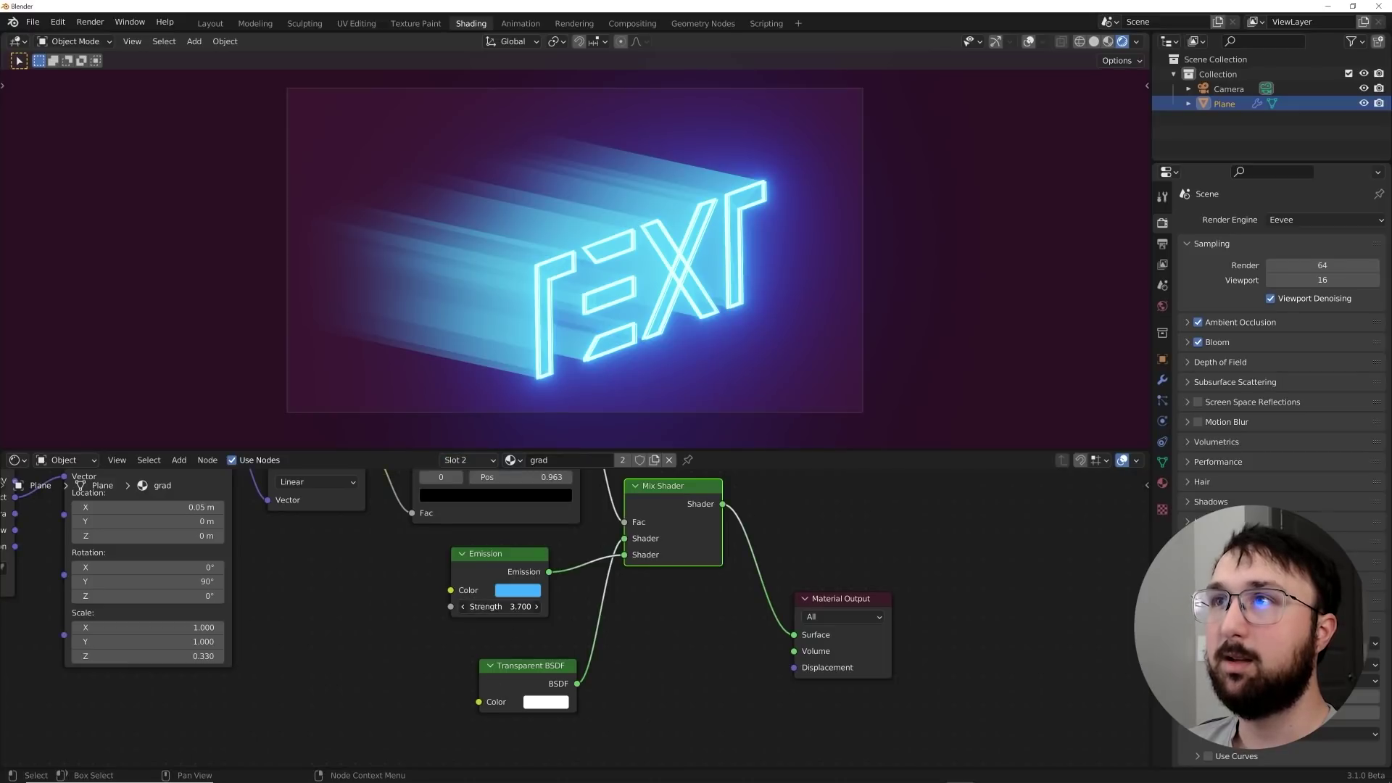
pyautogui.moveTo(500, 607); pyautogui.dragTo(544, 607)
pyautogui.click(518, 591)
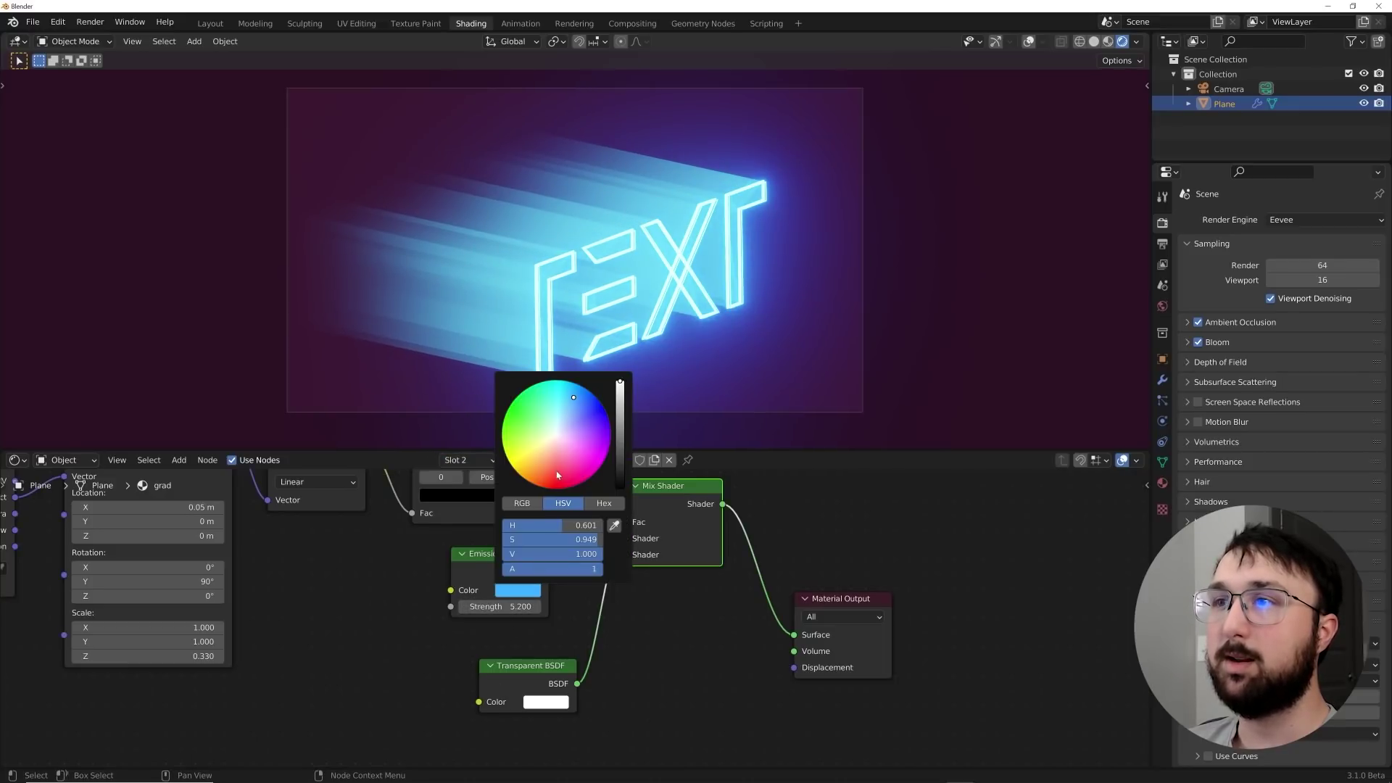
pyautogui.moveTo(578, 412); pyautogui.dragTo(584, 390)
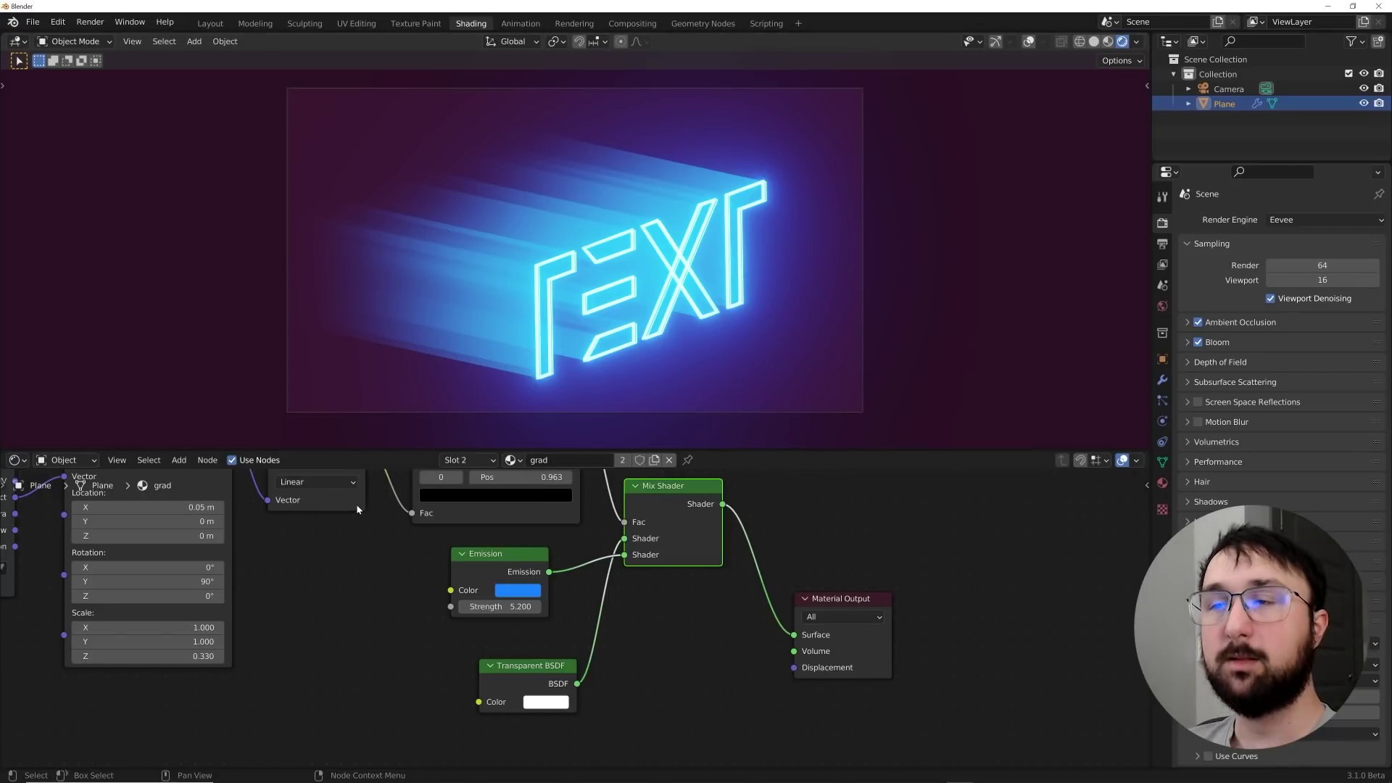
# Set the grad material's Mapping X location to -0.78 m and bring Material.001's nodes back into view.
pyautogui.moveTo(527, 529); pyautogui.dragTo(550, 590, button='middle')
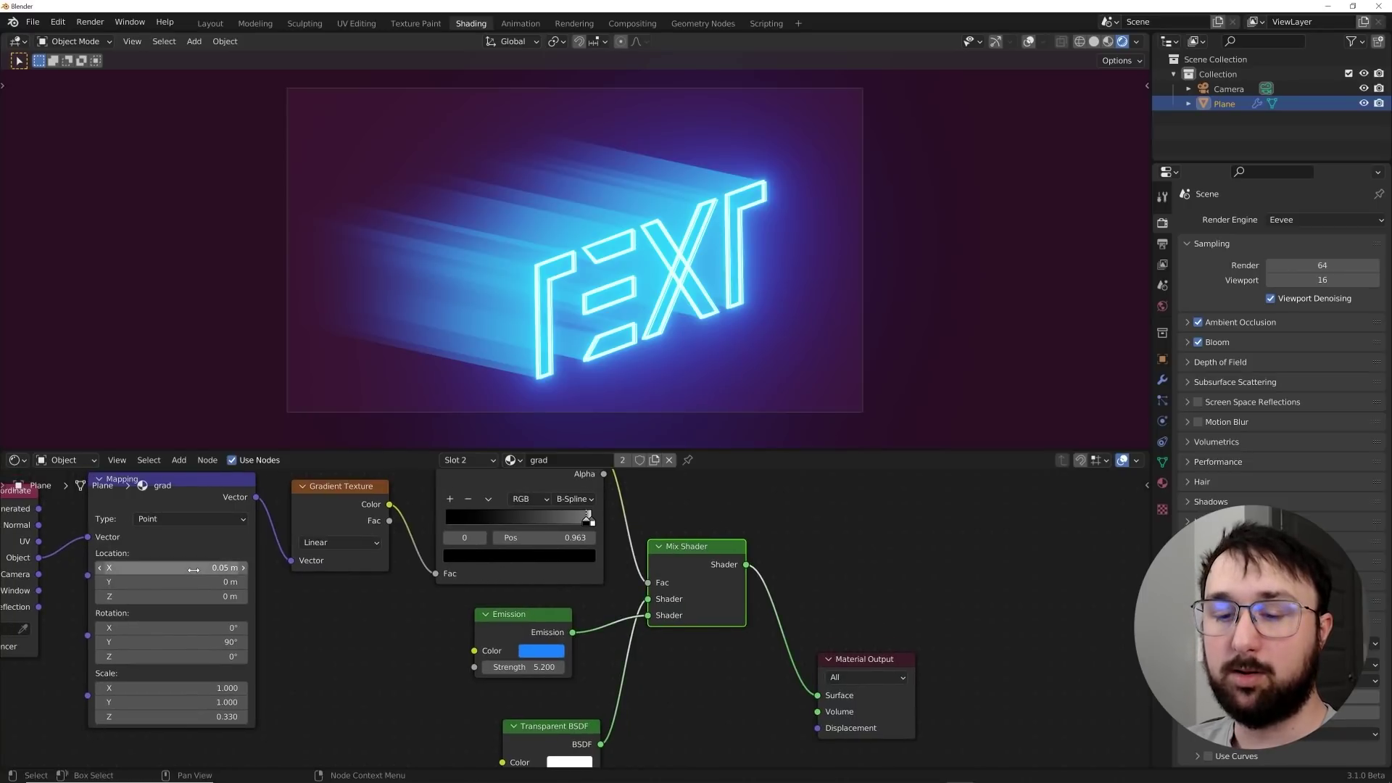
pyautogui.moveTo(193, 570); pyautogui.dragTo(130, 570)
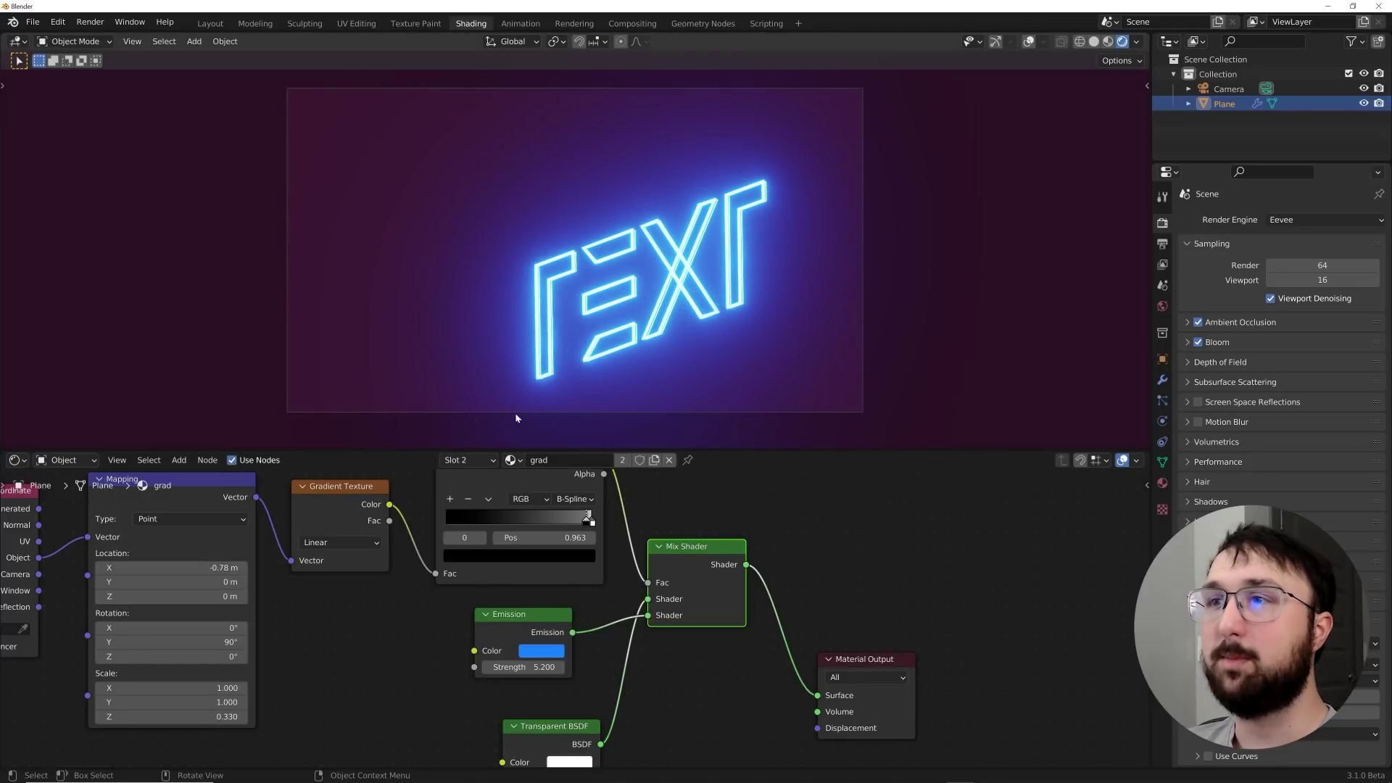
pyautogui.click(475, 460)
pyautogui.click(438, 490)
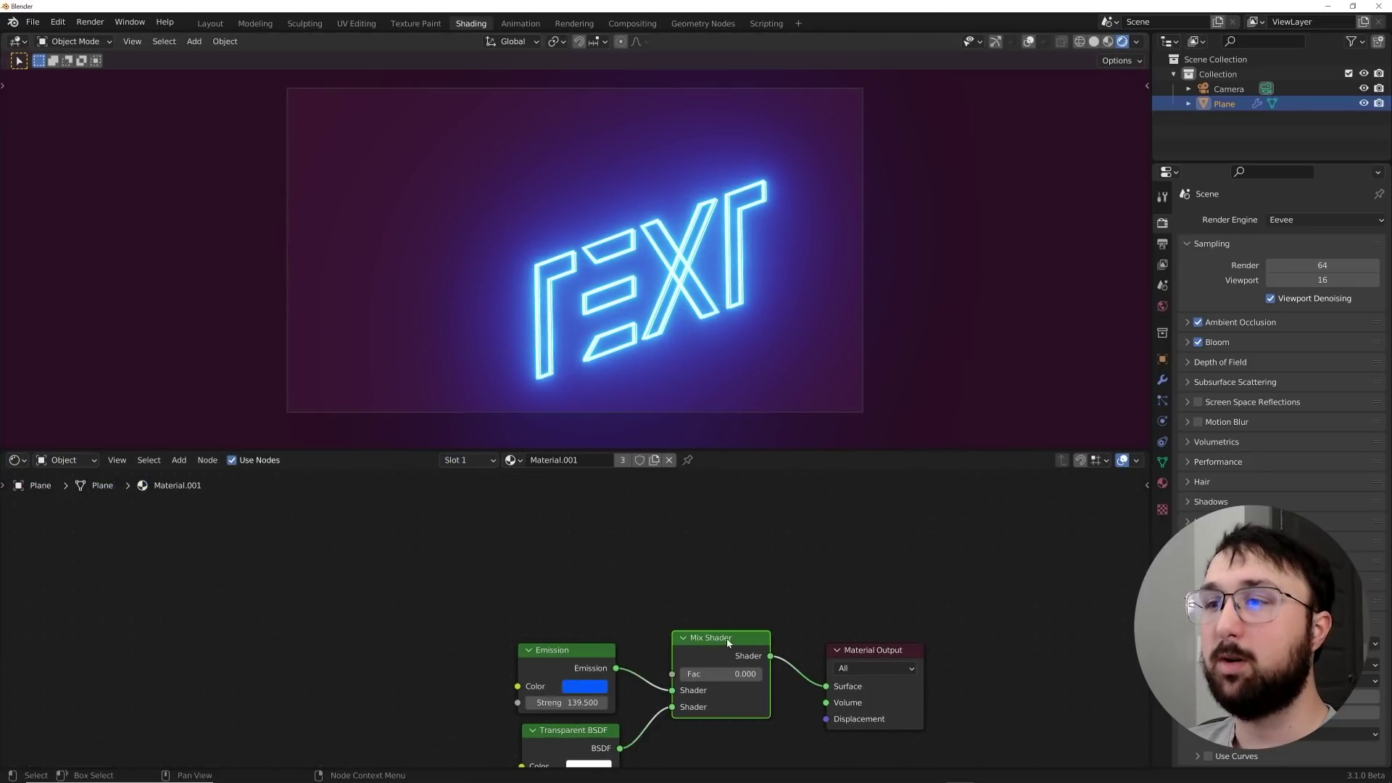
pyautogui.moveTo(603, 643); pyautogui.dragTo(604, 571, button='middle')
pyautogui.scroll(1, 603, 572)
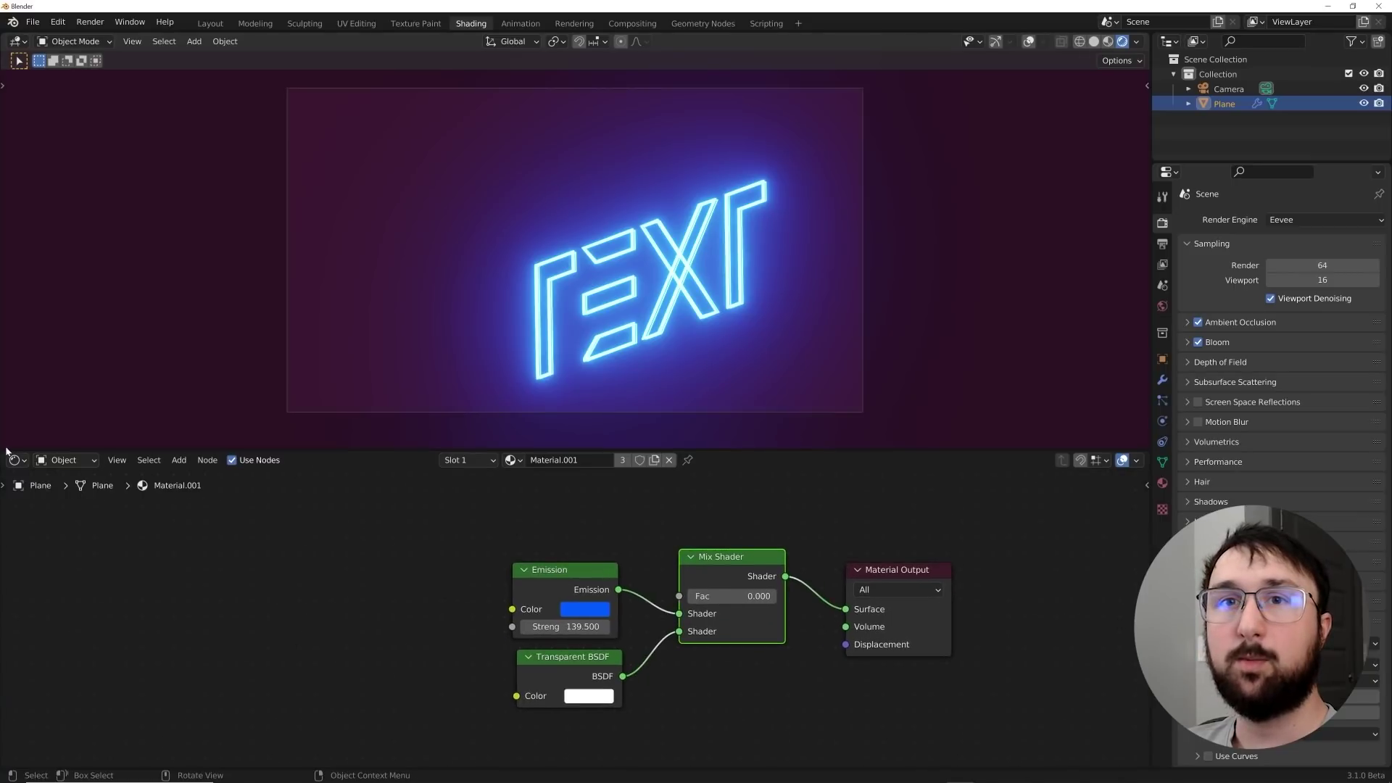
# Split off a new area between the 3D viewport and the shader editor and make it a Timeline.
pyautogui.moveTo(6, 451); pyautogui.dragTo(15, 375)
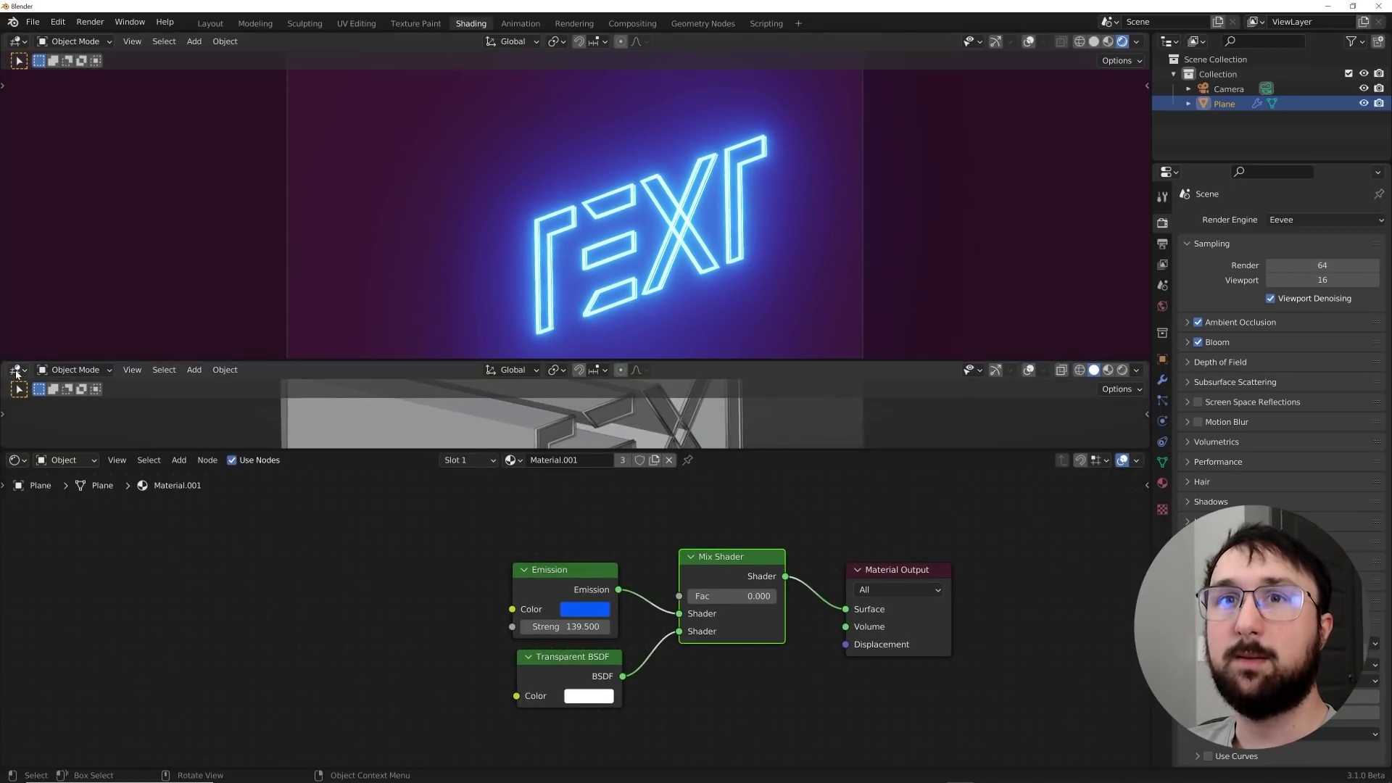
pyautogui.click(17, 371)
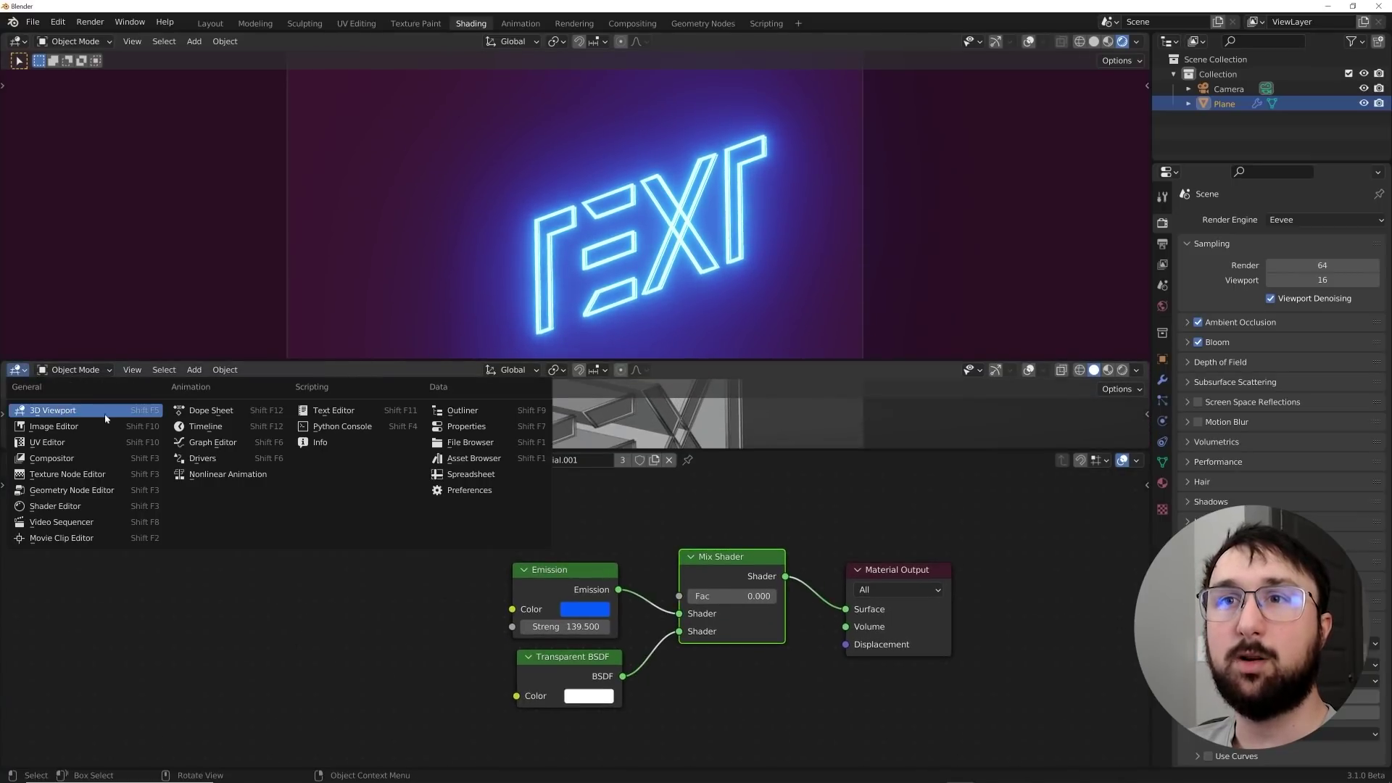
pyautogui.click(206, 426)
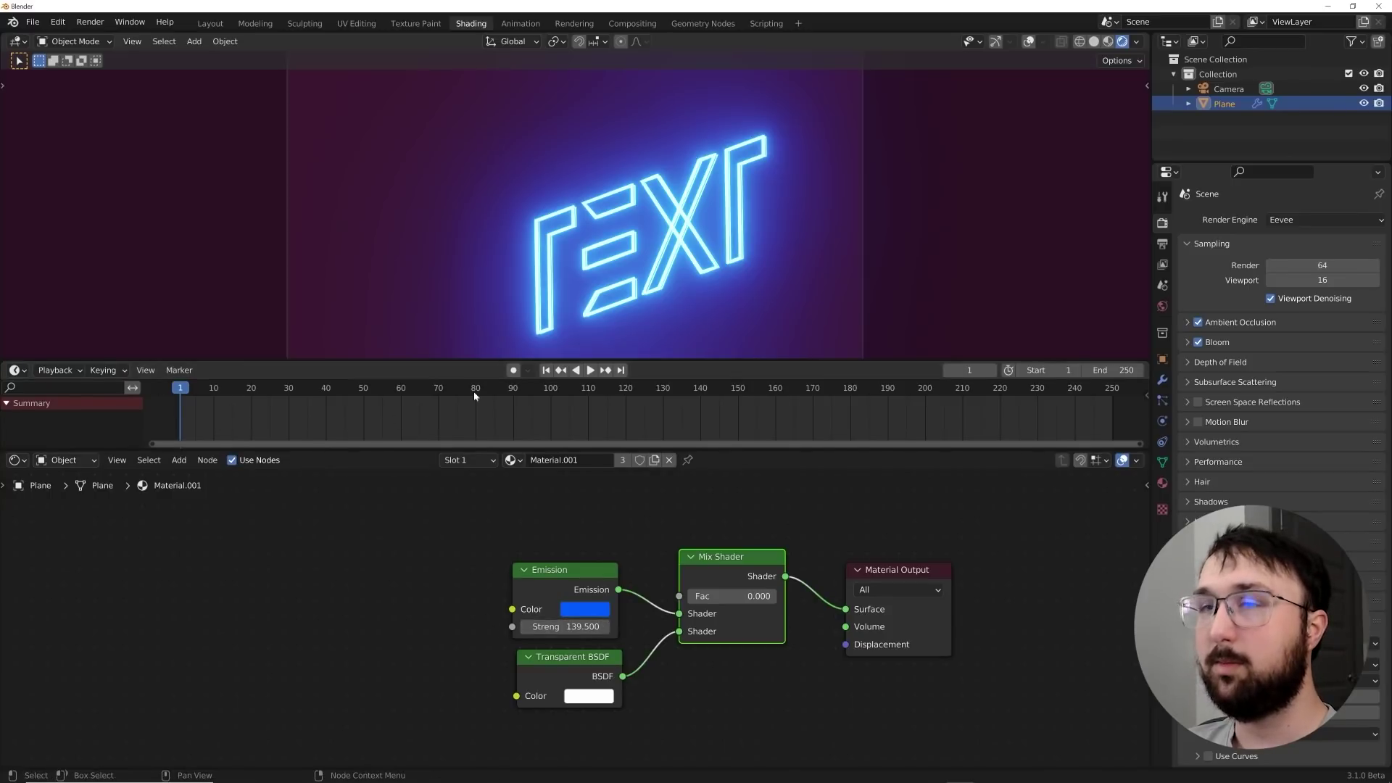
# Set the default F-Curve interpolation to Linear in the animation preferences.
pyautogui.click(61, 24)
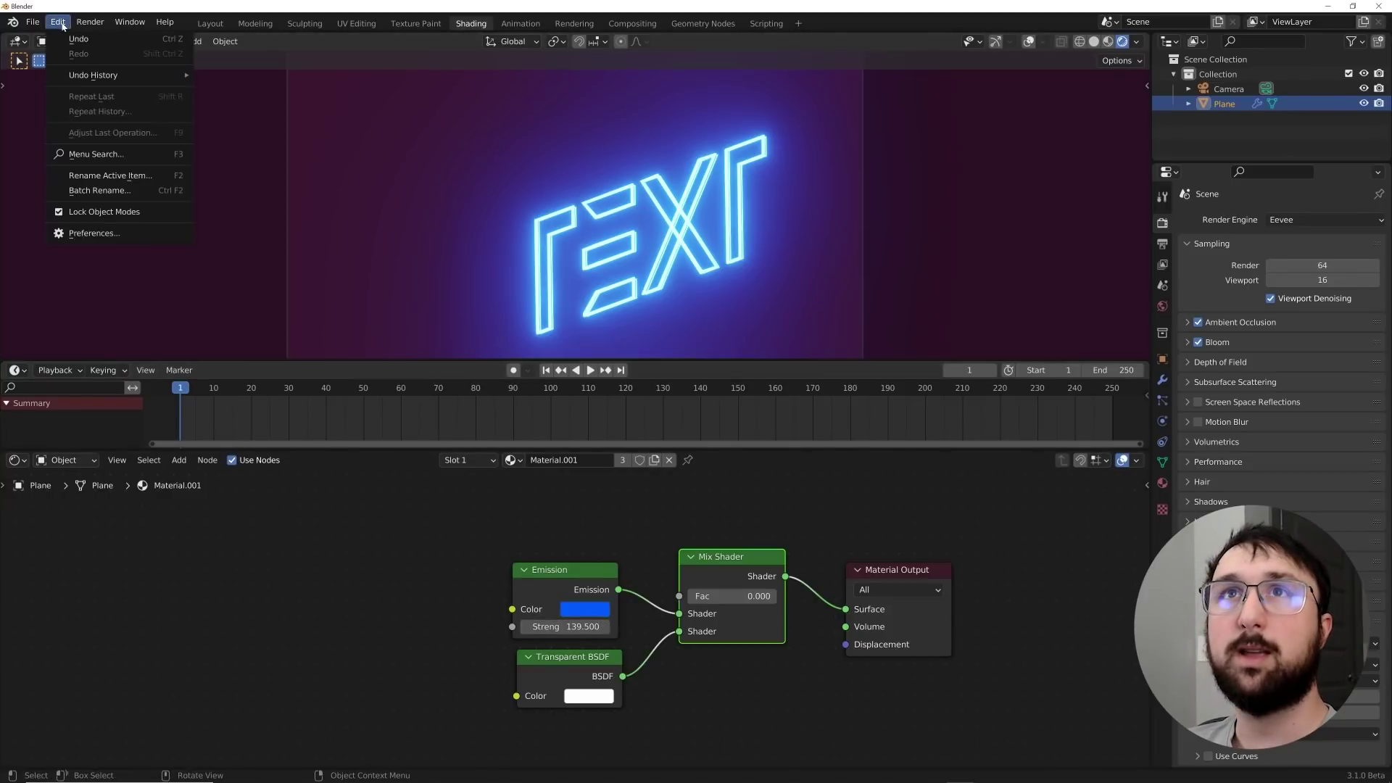
pyautogui.click(118, 233)
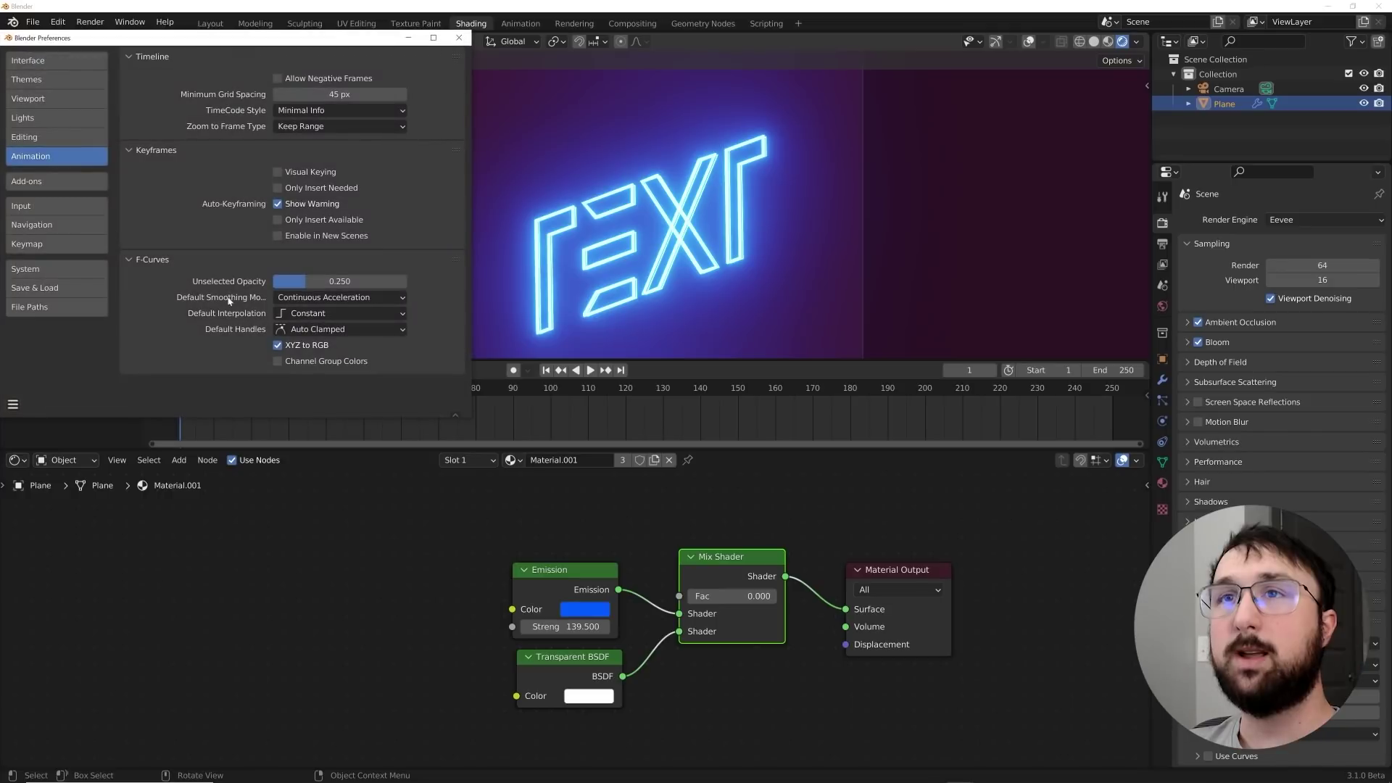
pyautogui.click(308, 314)
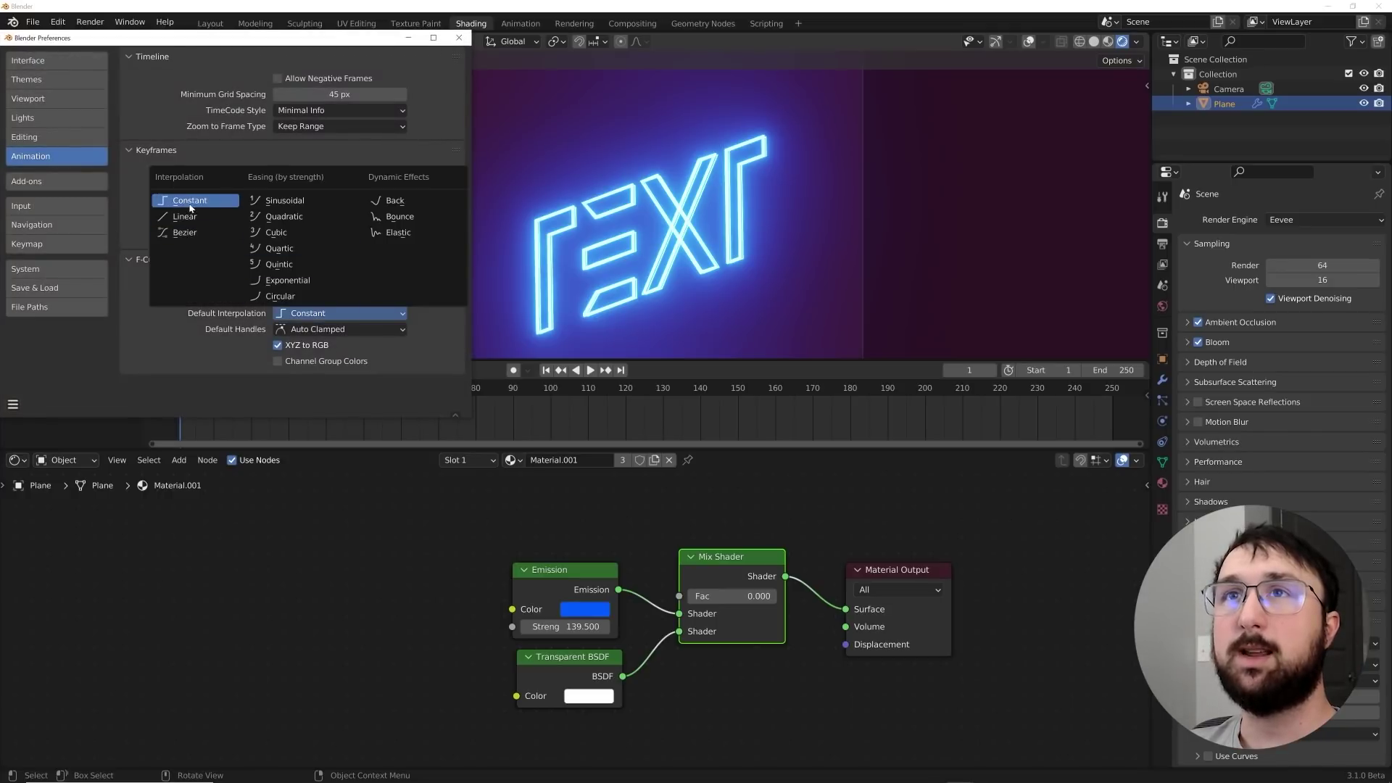
pyautogui.click(185, 216)
pyautogui.click(467, 41)
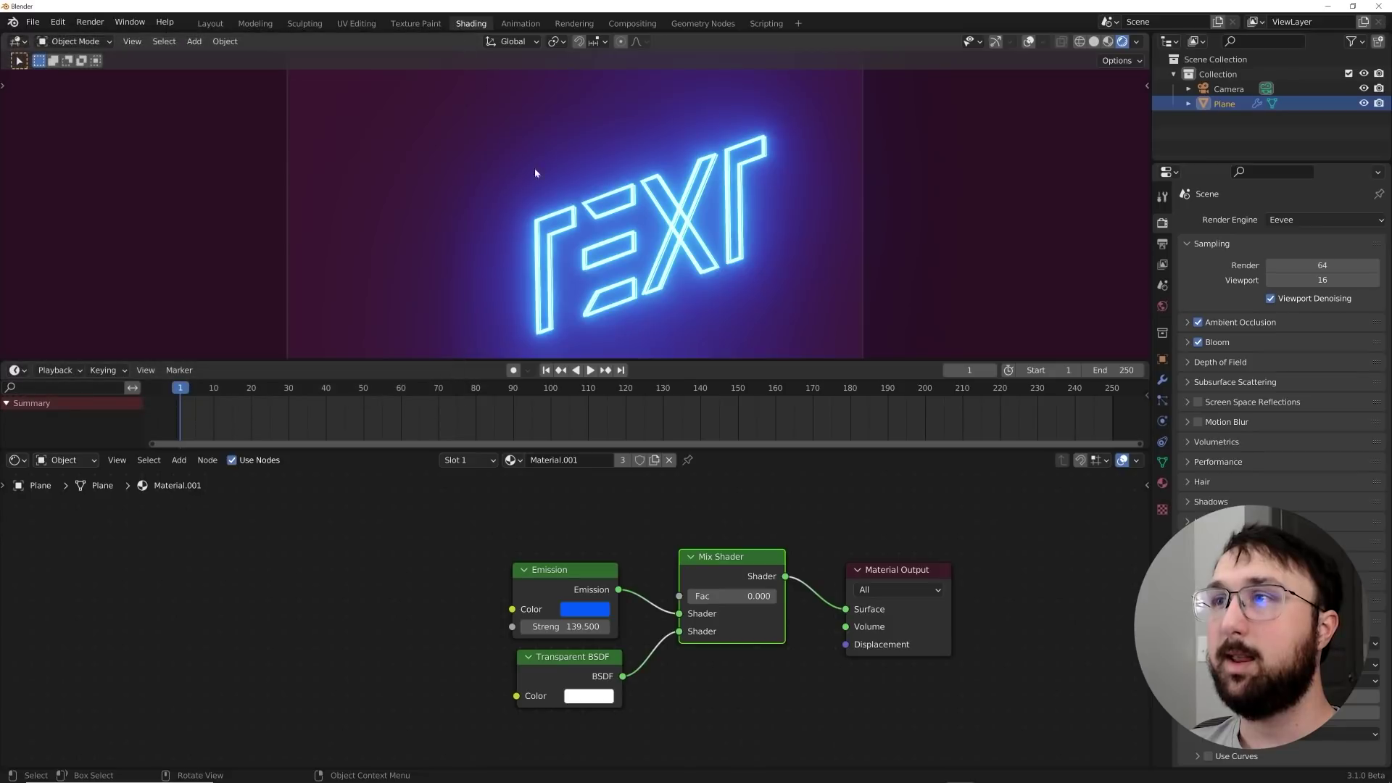
# Keyframe Material.001's Emission strength at 0 on frame 5.
pyautogui.press('space')
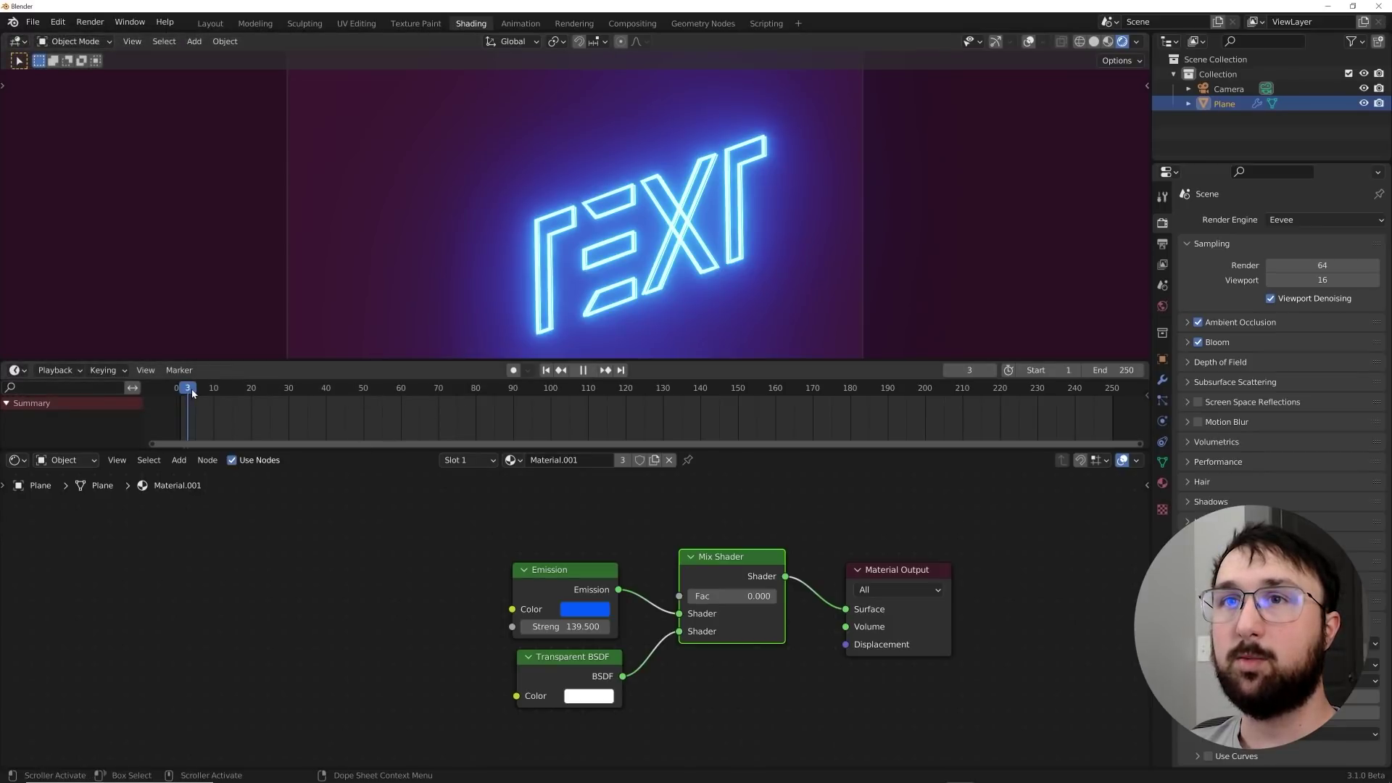
pyautogui.press('space')
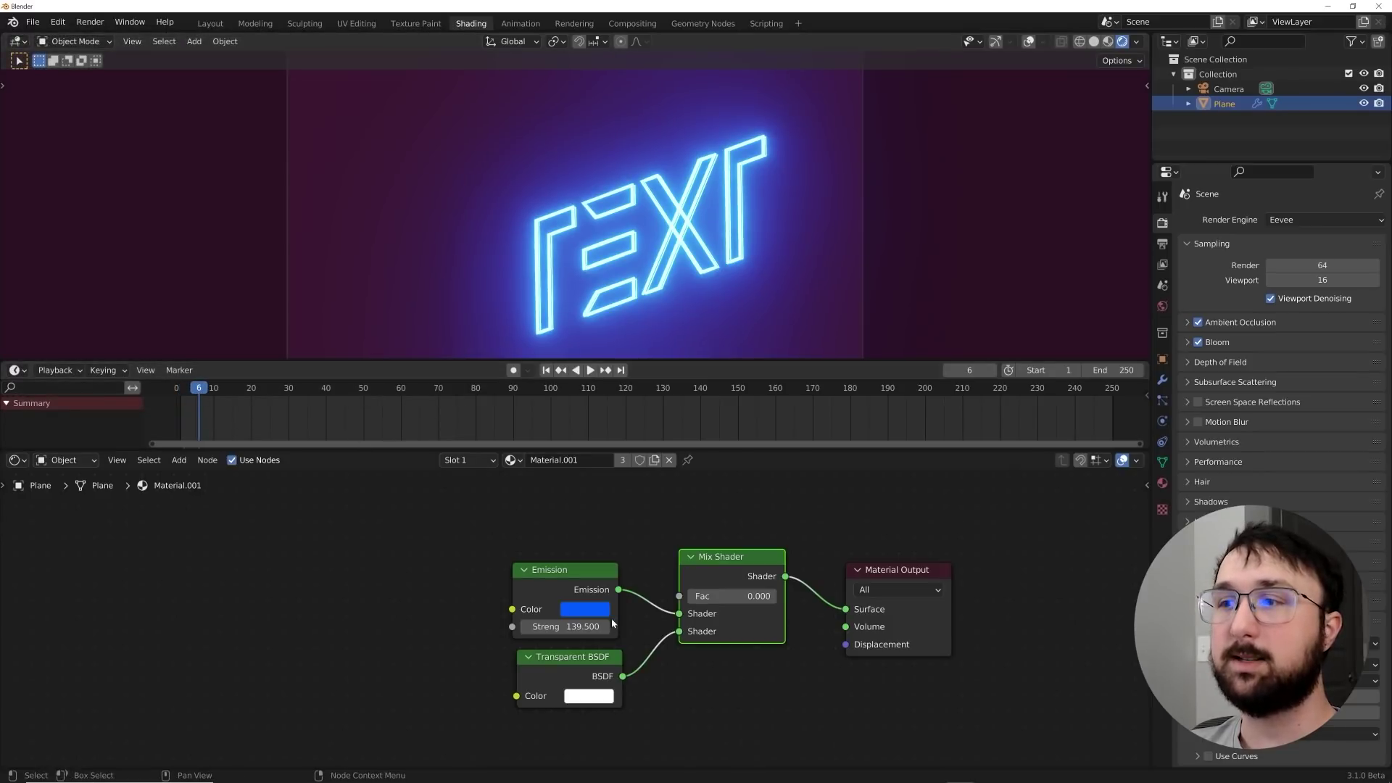
pyautogui.press('Left')
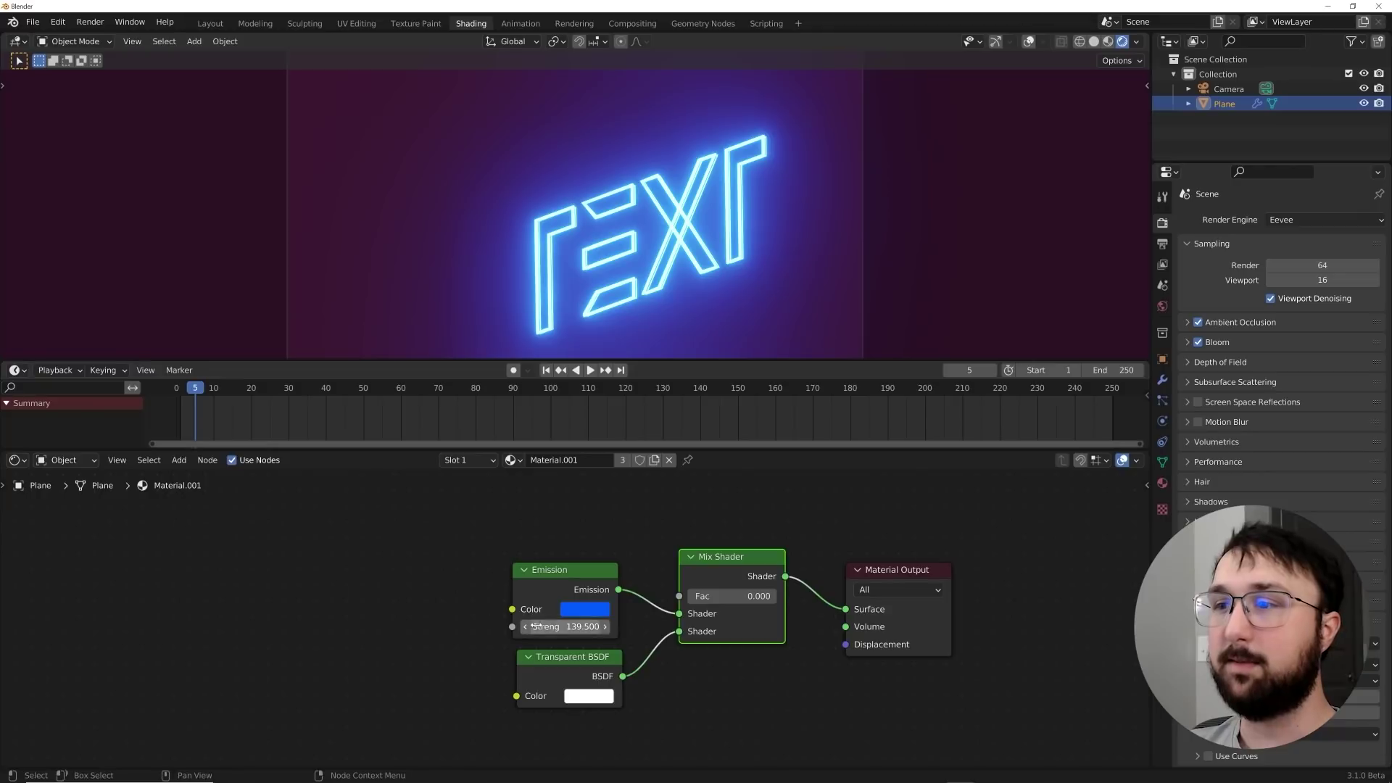
pyautogui.click(582, 626)
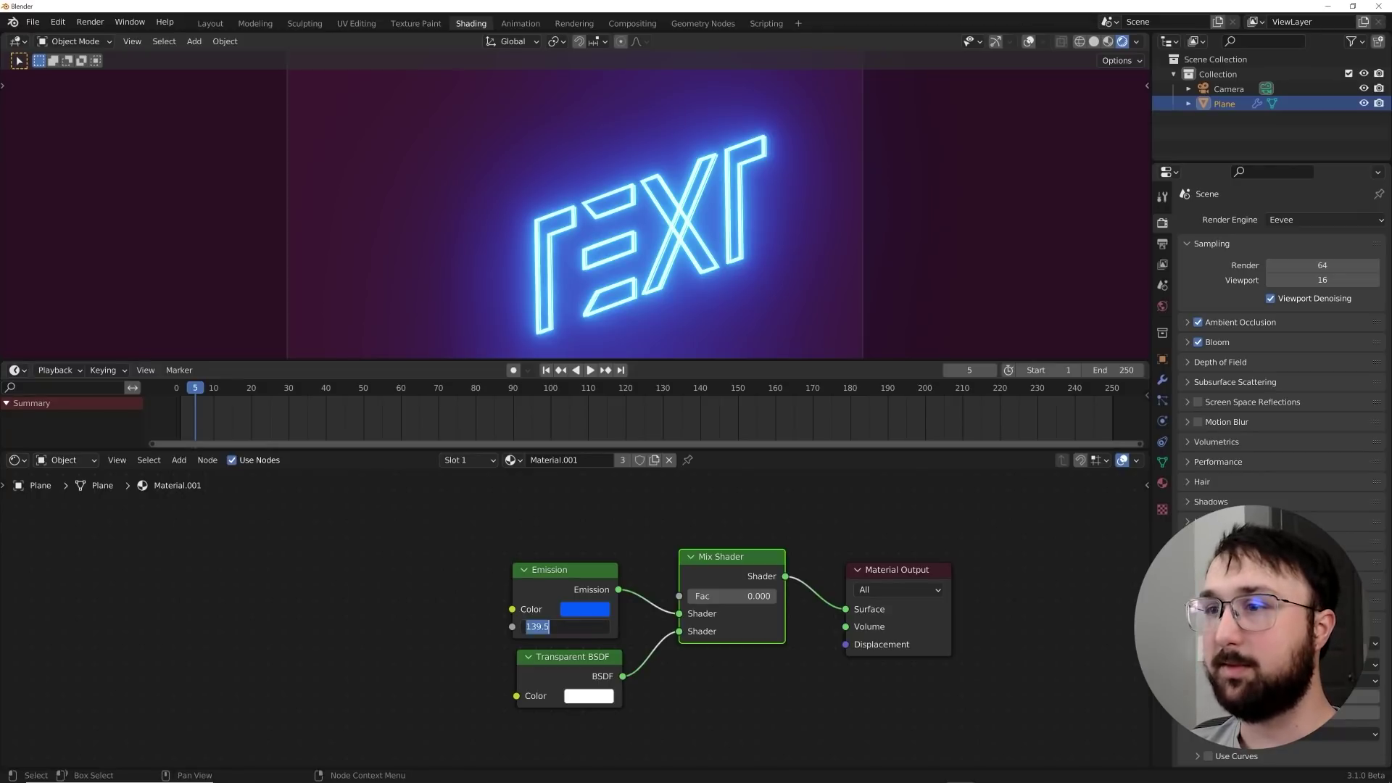
pyautogui.write('0')
pyautogui.press('Return')
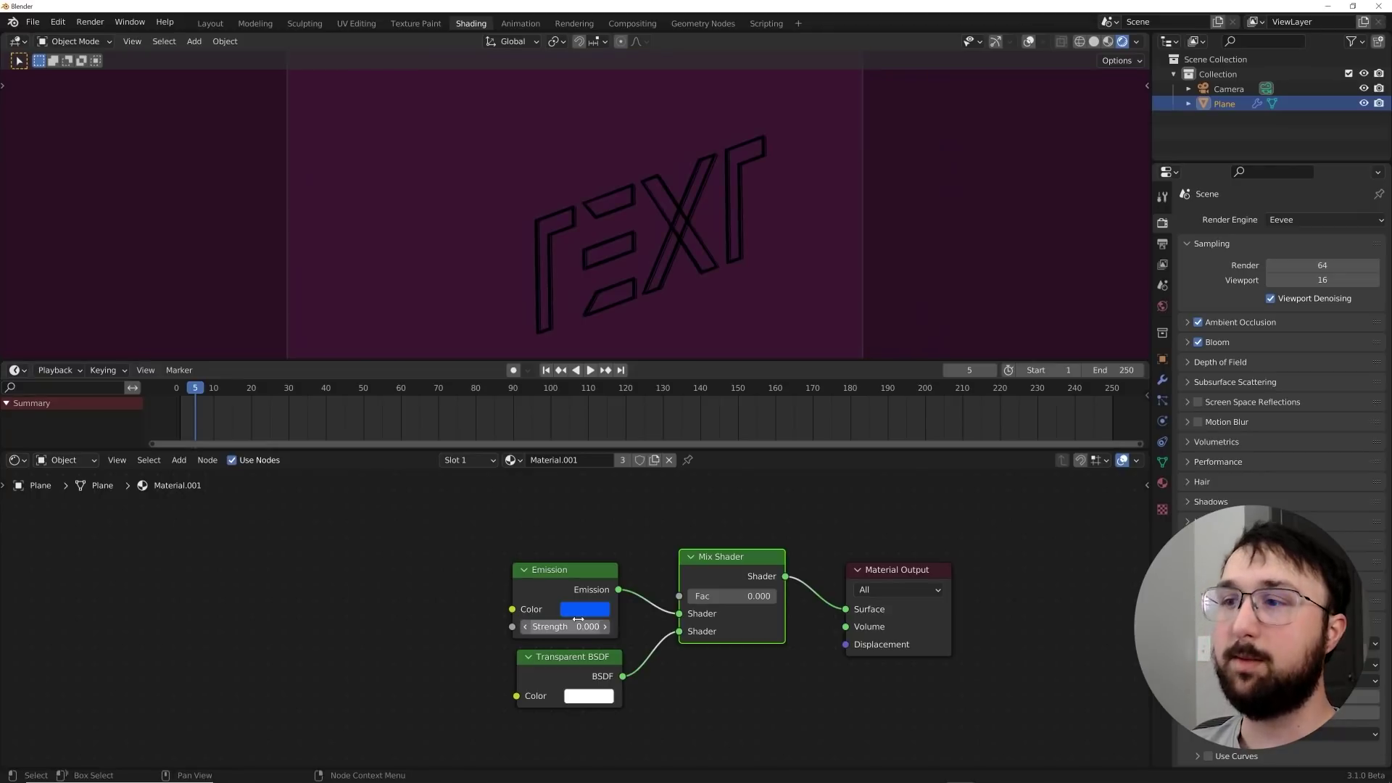
pyautogui.press('i')
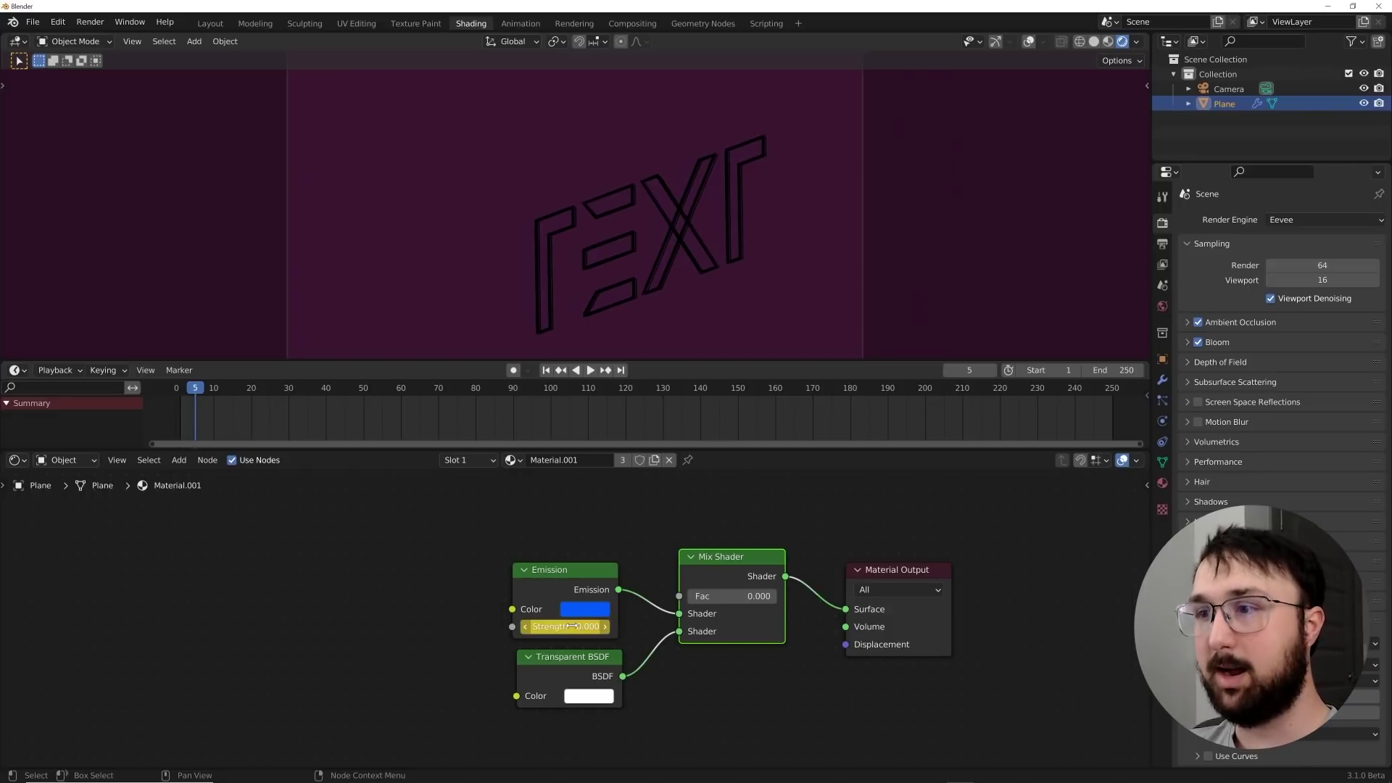
# Keyframe Material.001's Emission strength at 140 on frame 17.
pyautogui.press('space')
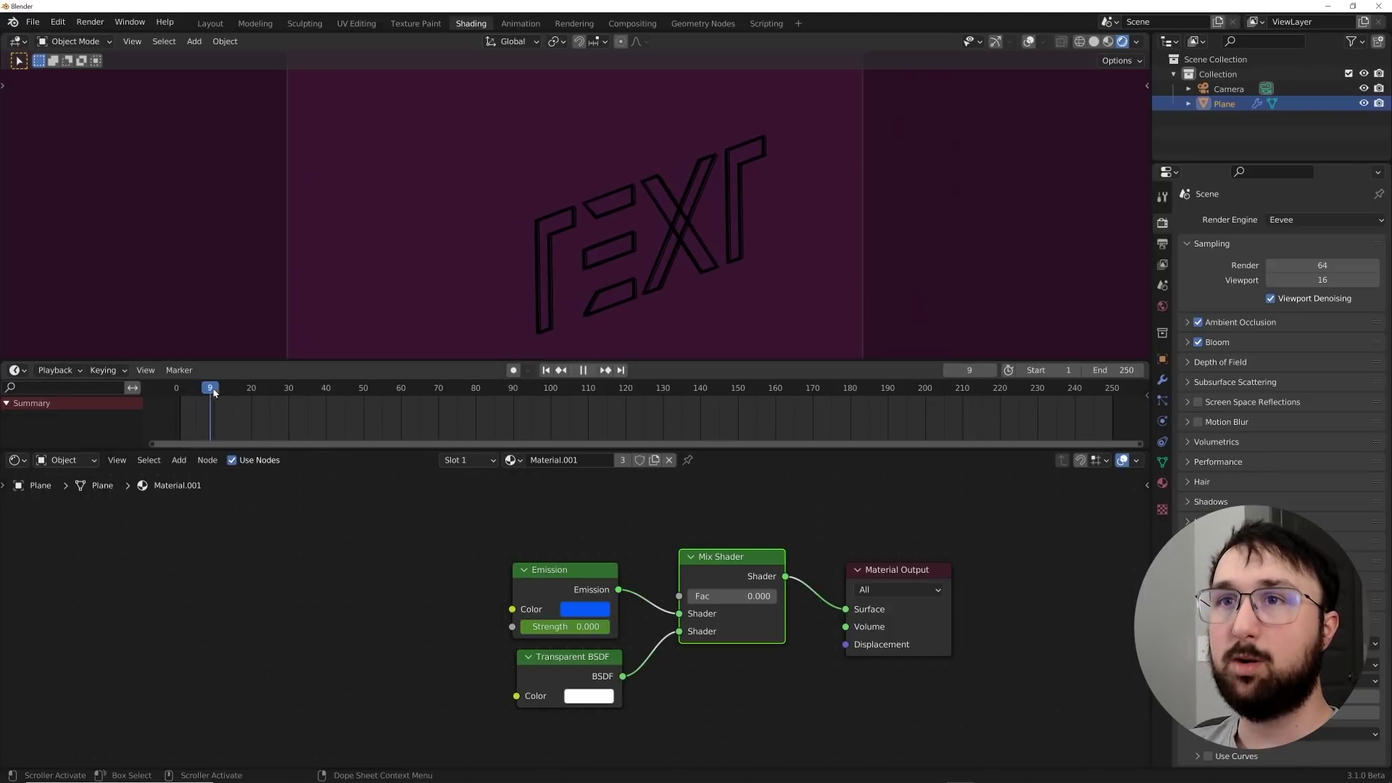
pyautogui.press('space')
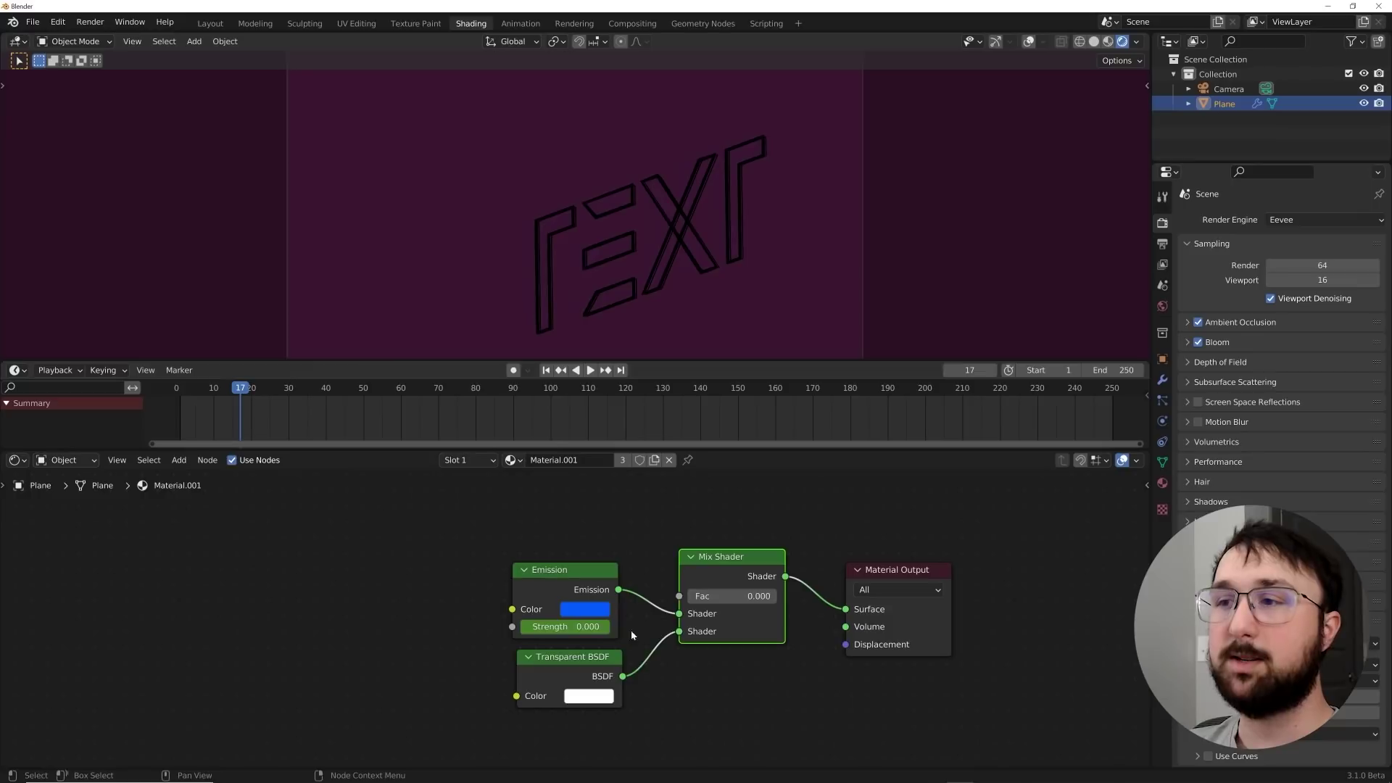
pyautogui.doubleClick(581, 627)
pyautogui.write('100')
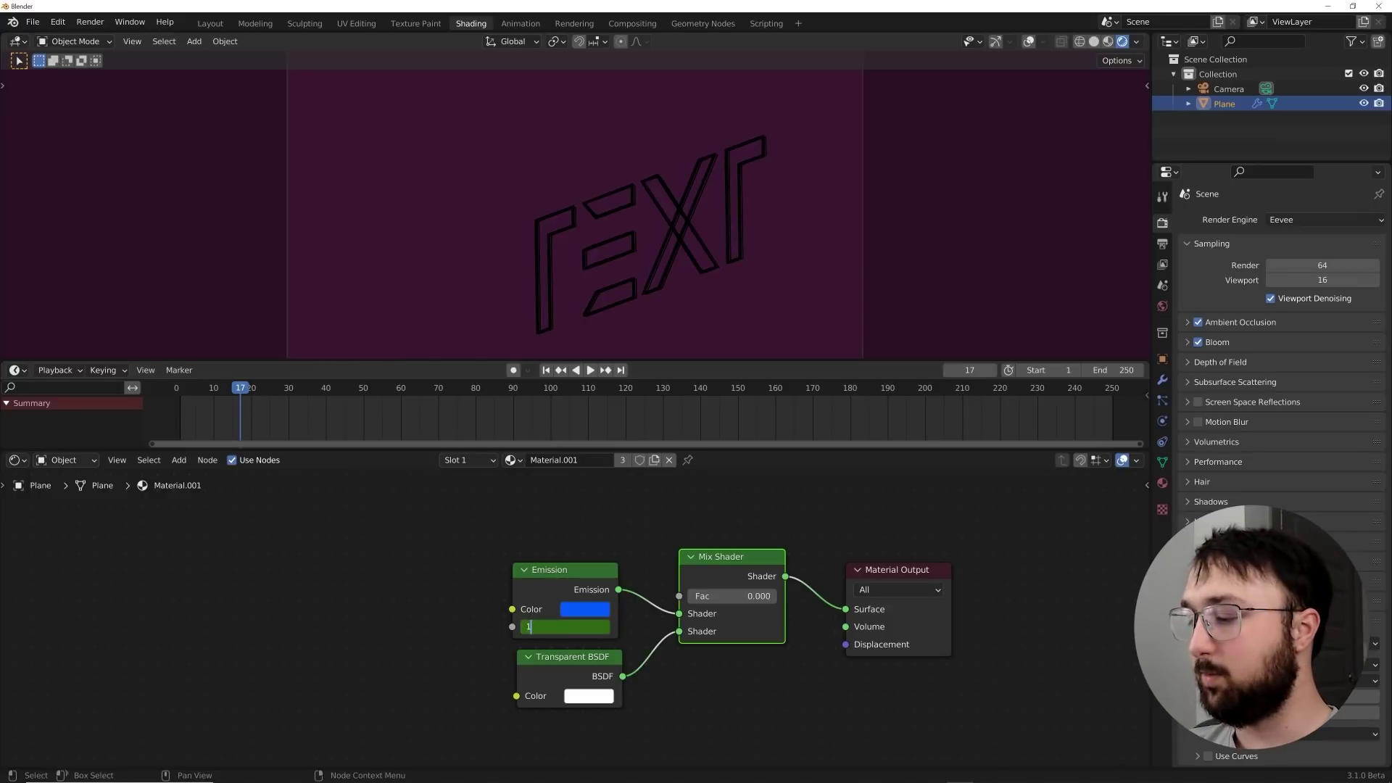
pyautogui.press('Return')
pyautogui.press('i')
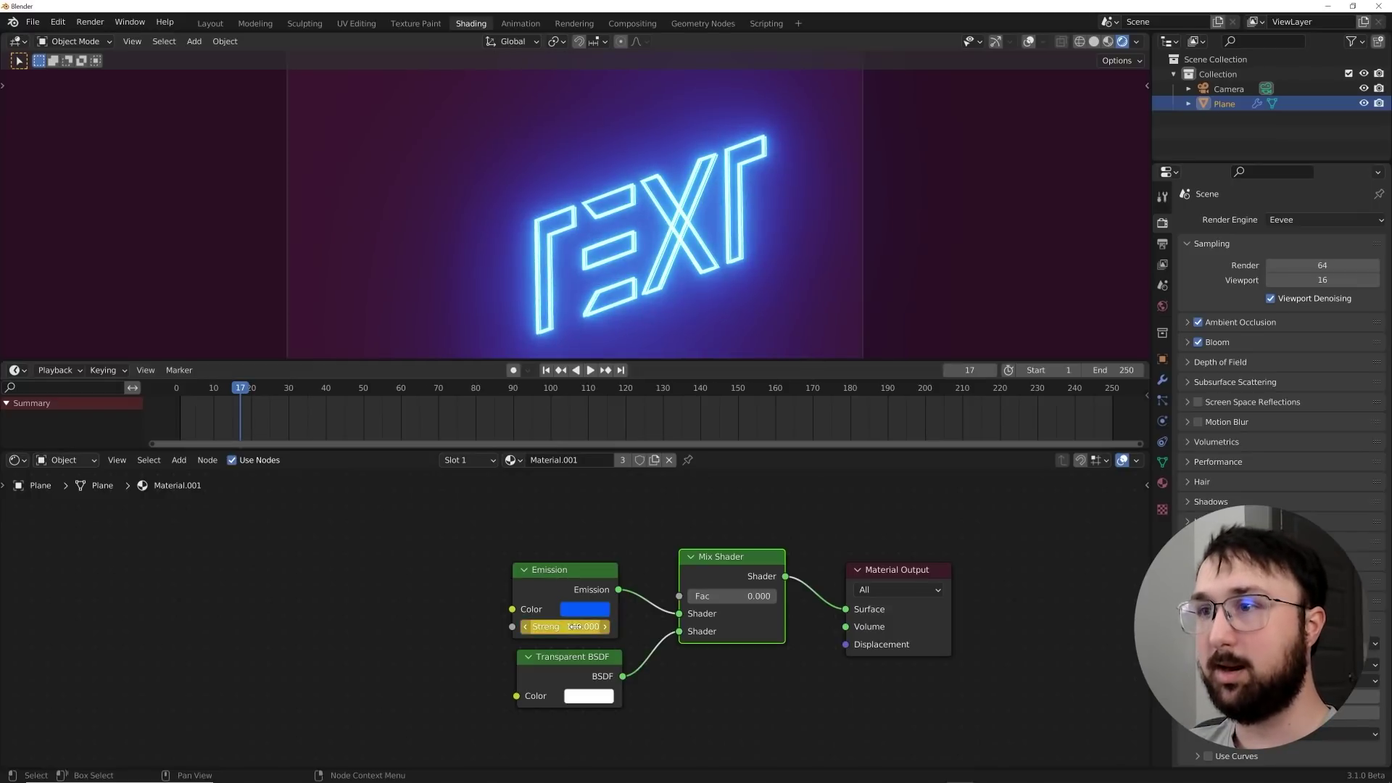
pyautogui.click(572, 584)
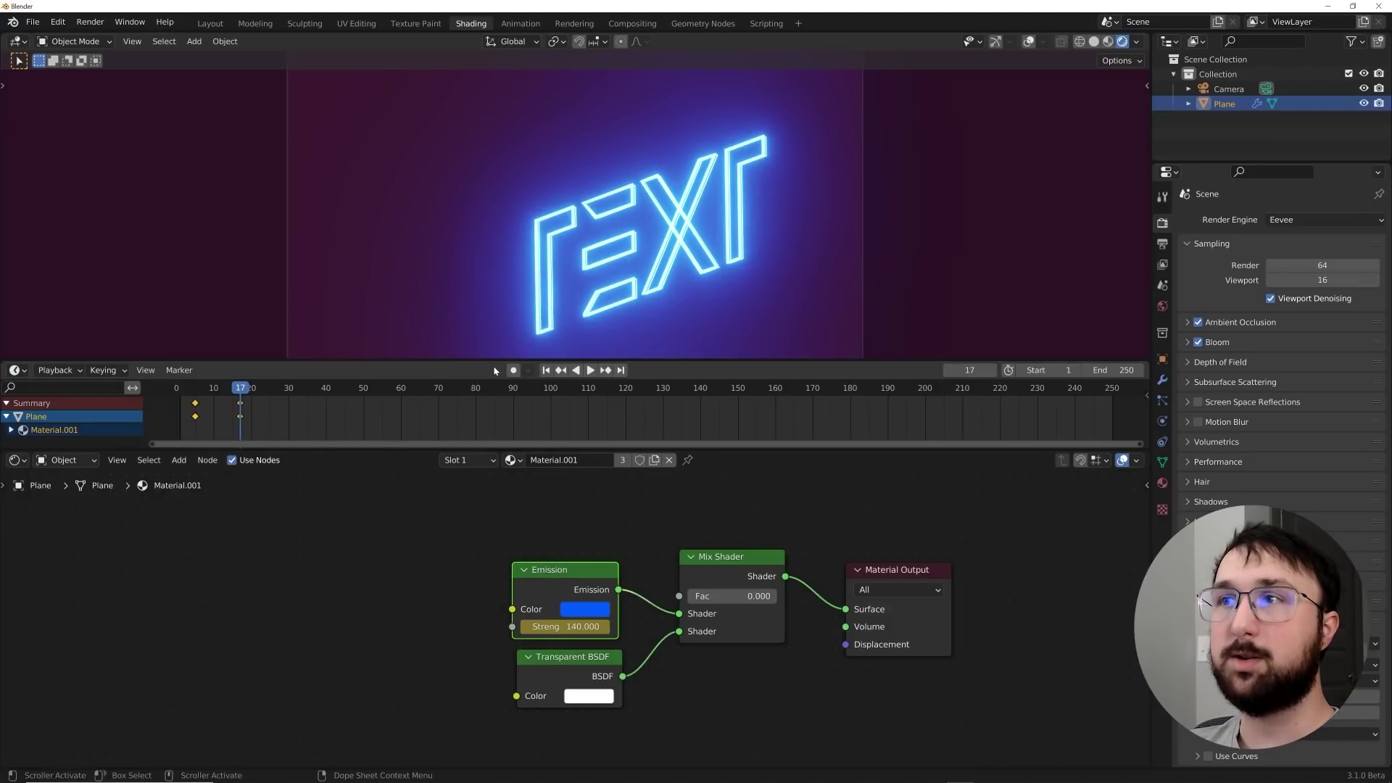
# Play the animation from frame 1 to check the emission fade, and return to the first frame.
pyautogui.click(546, 370)
pyautogui.press('space')
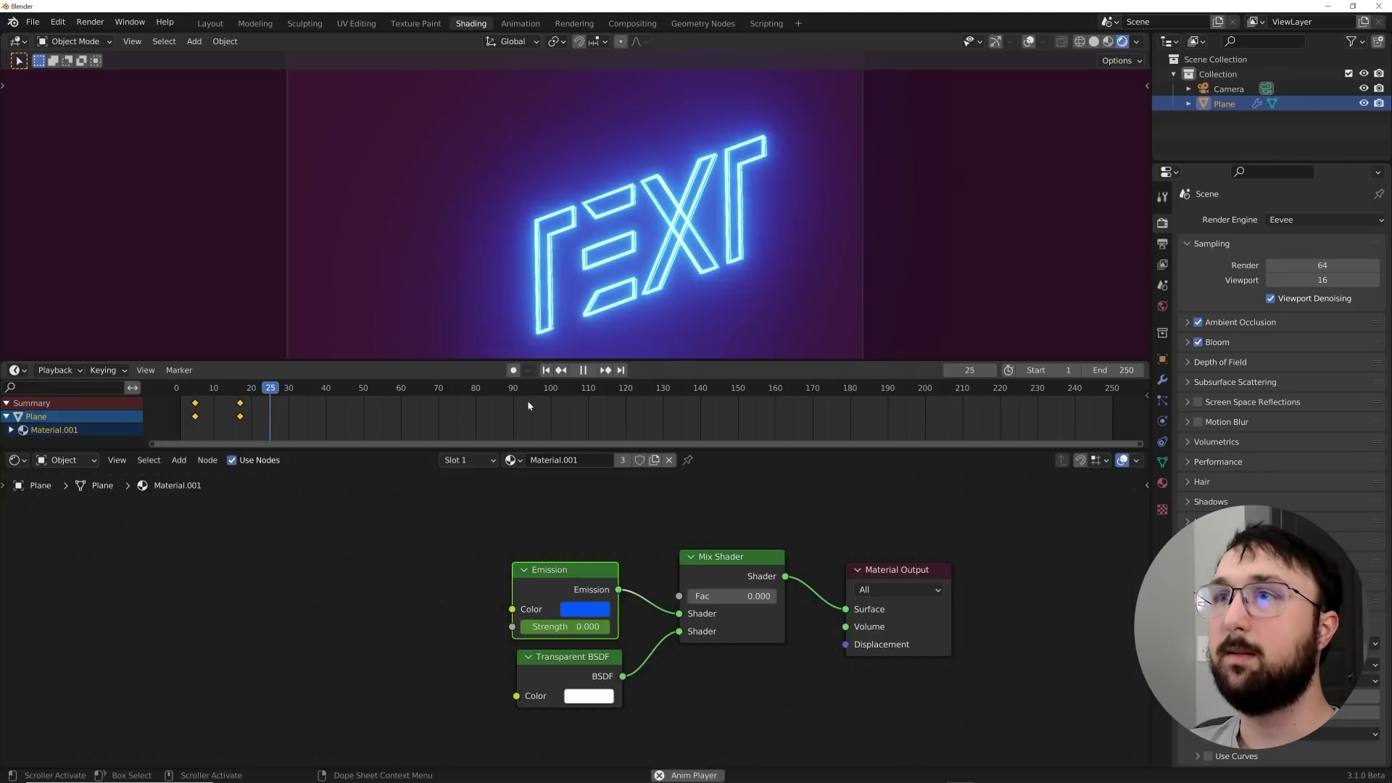
pyautogui.press('space')
pyautogui.moveTo(196, 392); pyautogui.dragTo(180, 397)
pyautogui.press('space')
# Change the default F-Curve interpolation to Constant in the animation preferences.
pyautogui.click(51, 24)
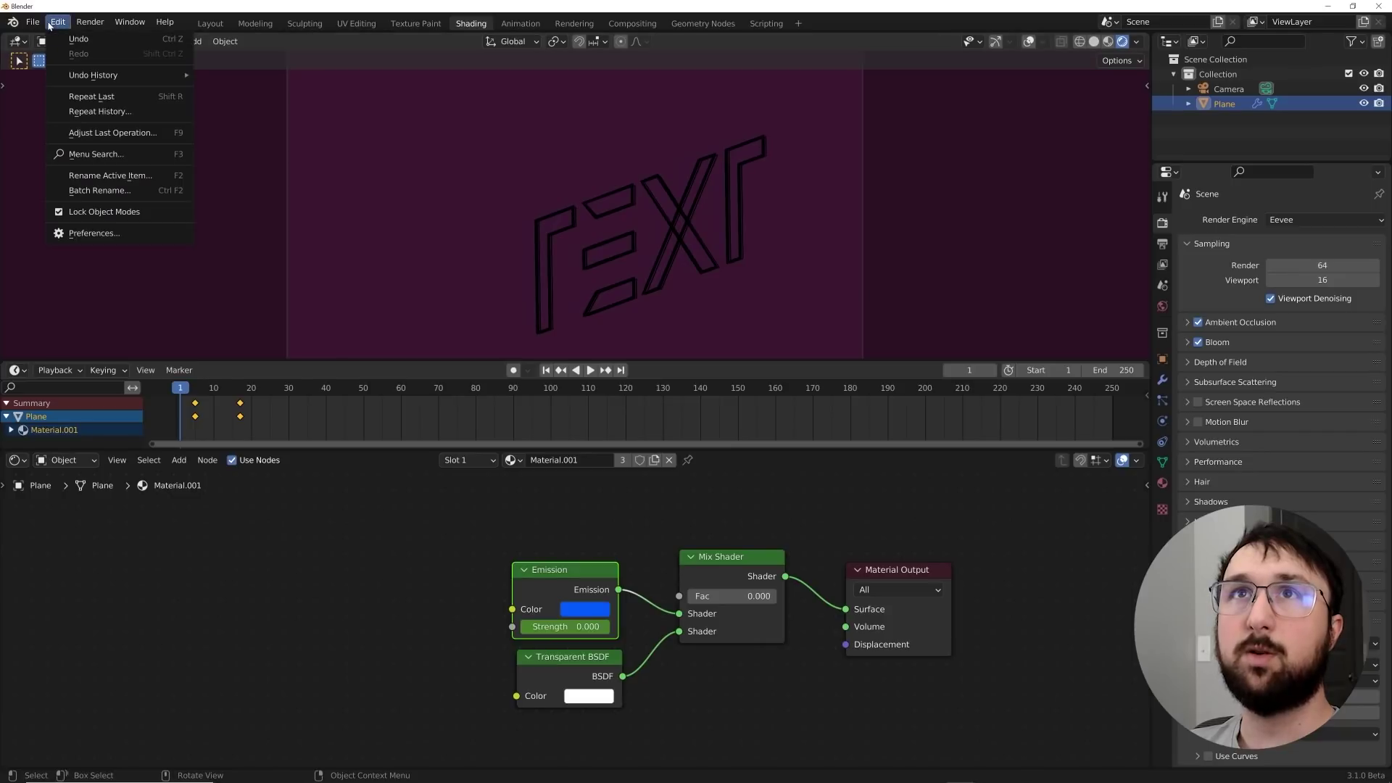
pyautogui.click(106, 233)
pyautogui.click(319, 323)
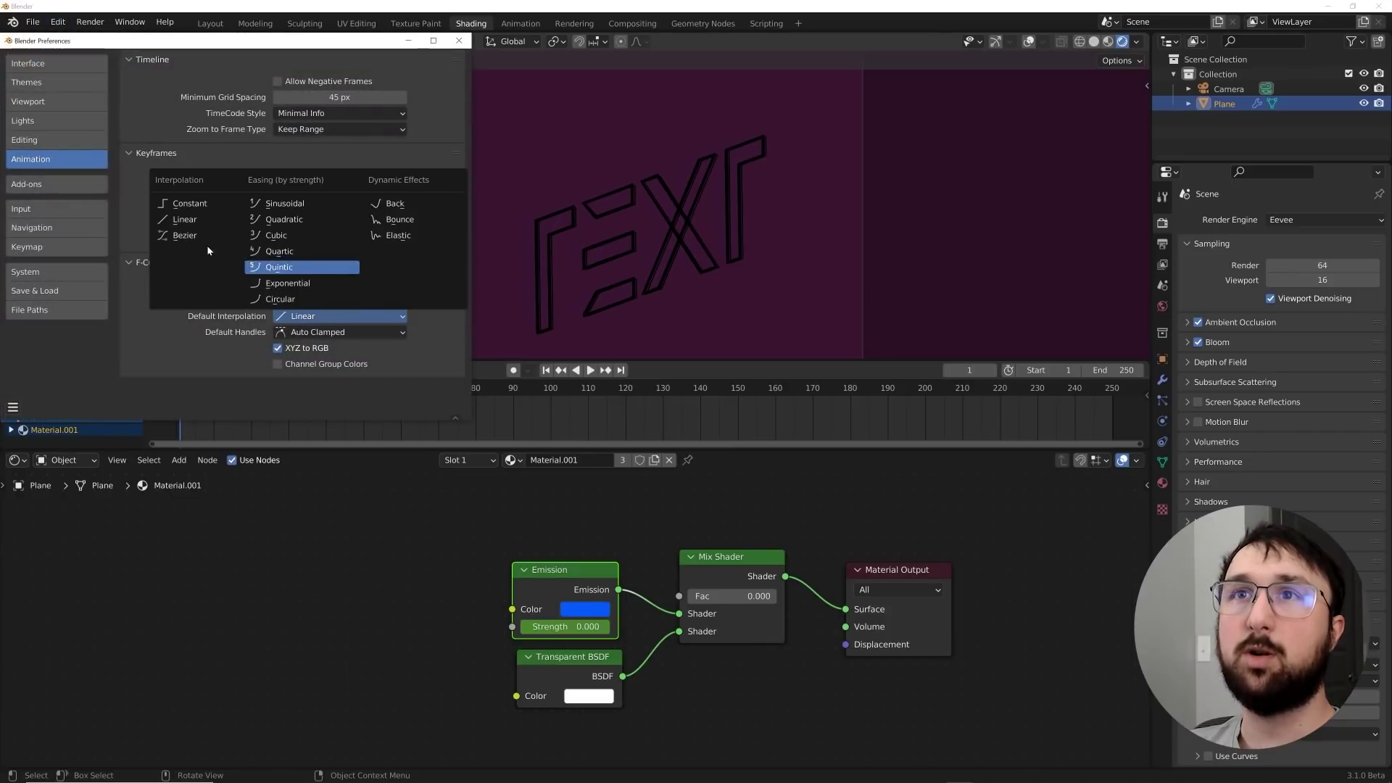
pyautogui.click(187, 204)
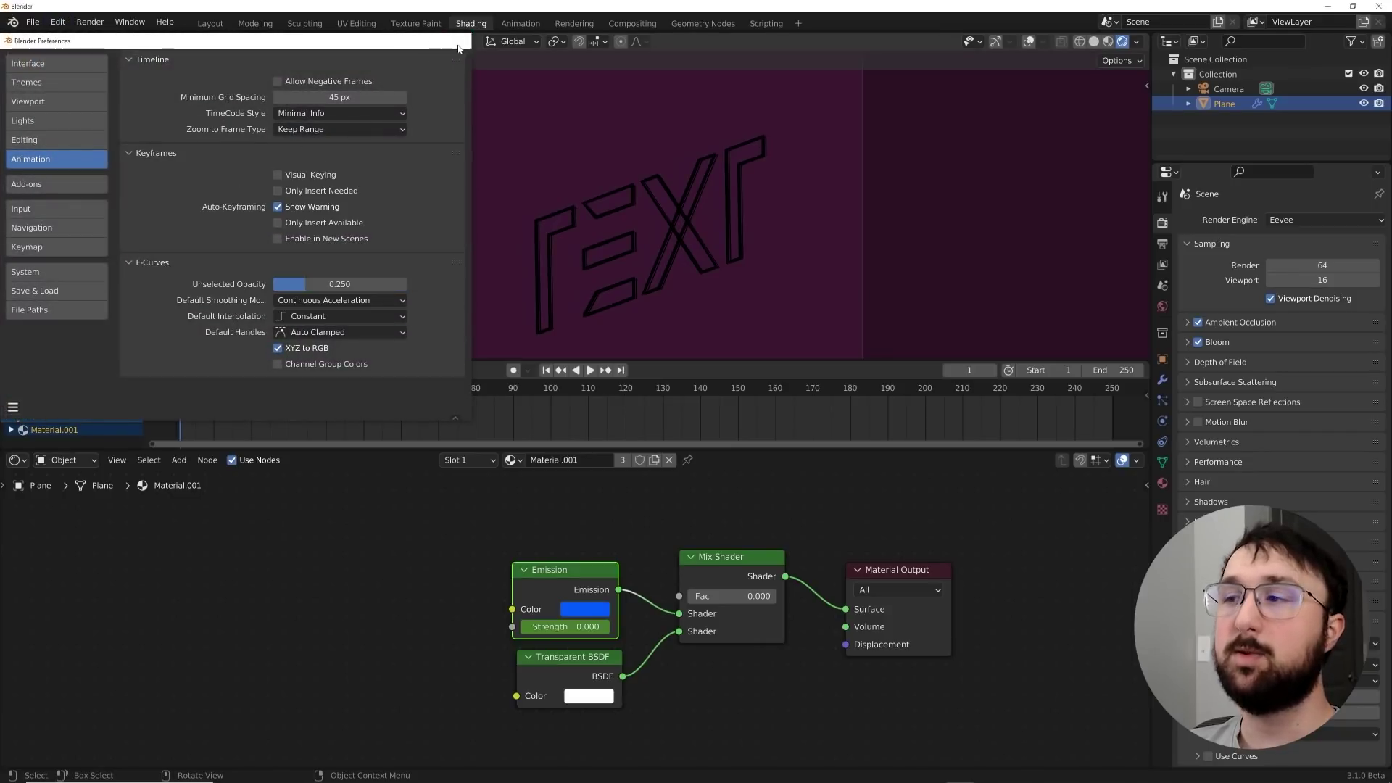
pyautogui.click(458, 46)
# Keyframe the Mix Shader's Fac at 0 on frame 5 in Material.001.
pyautogui.moveTo(700, 597)
pyautogui.mouseDown()
pyautogui.moveTo(776, 596)
pyautogui.moveTo(698, 596)
pyautogui.moveTo(711, 601)
pyautogui.mouseUp()
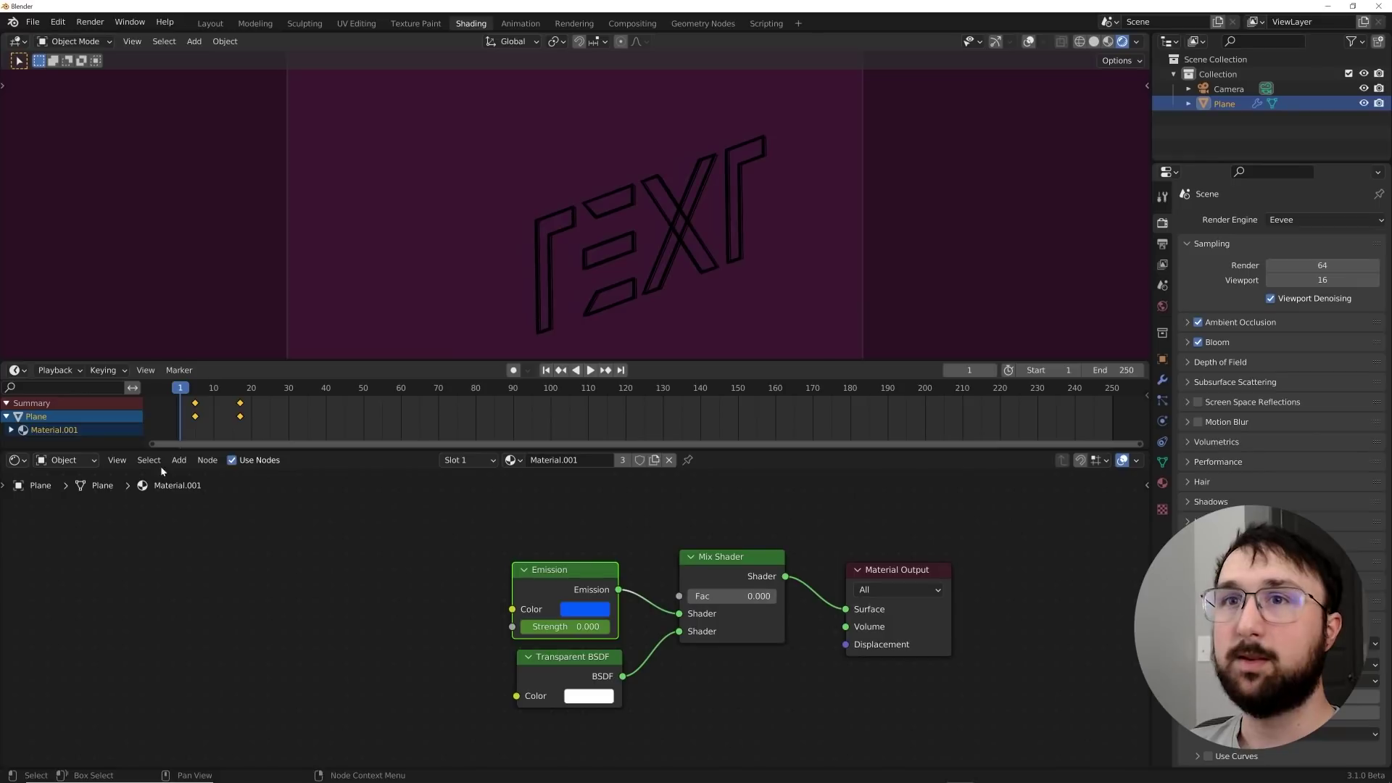
pyautogui.press('space')
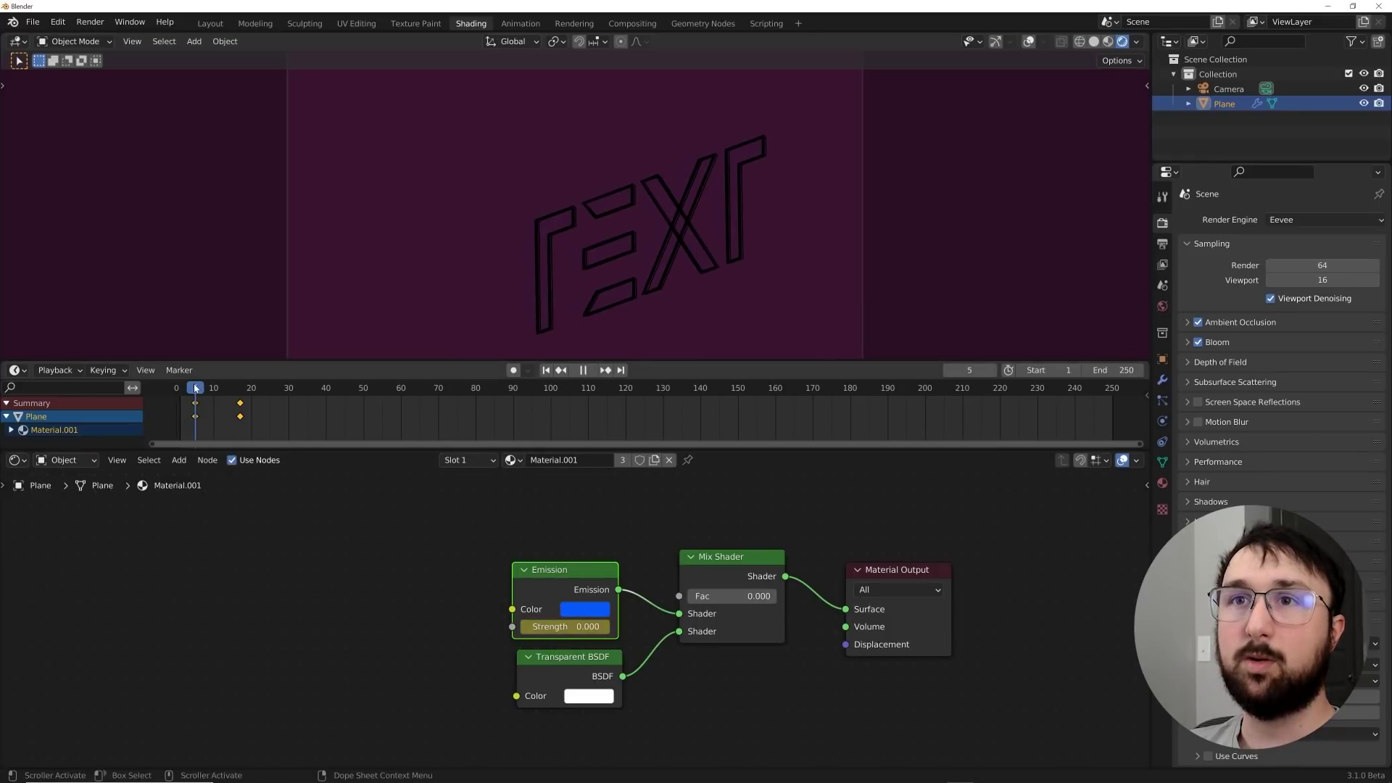
pyautogui.press('space')
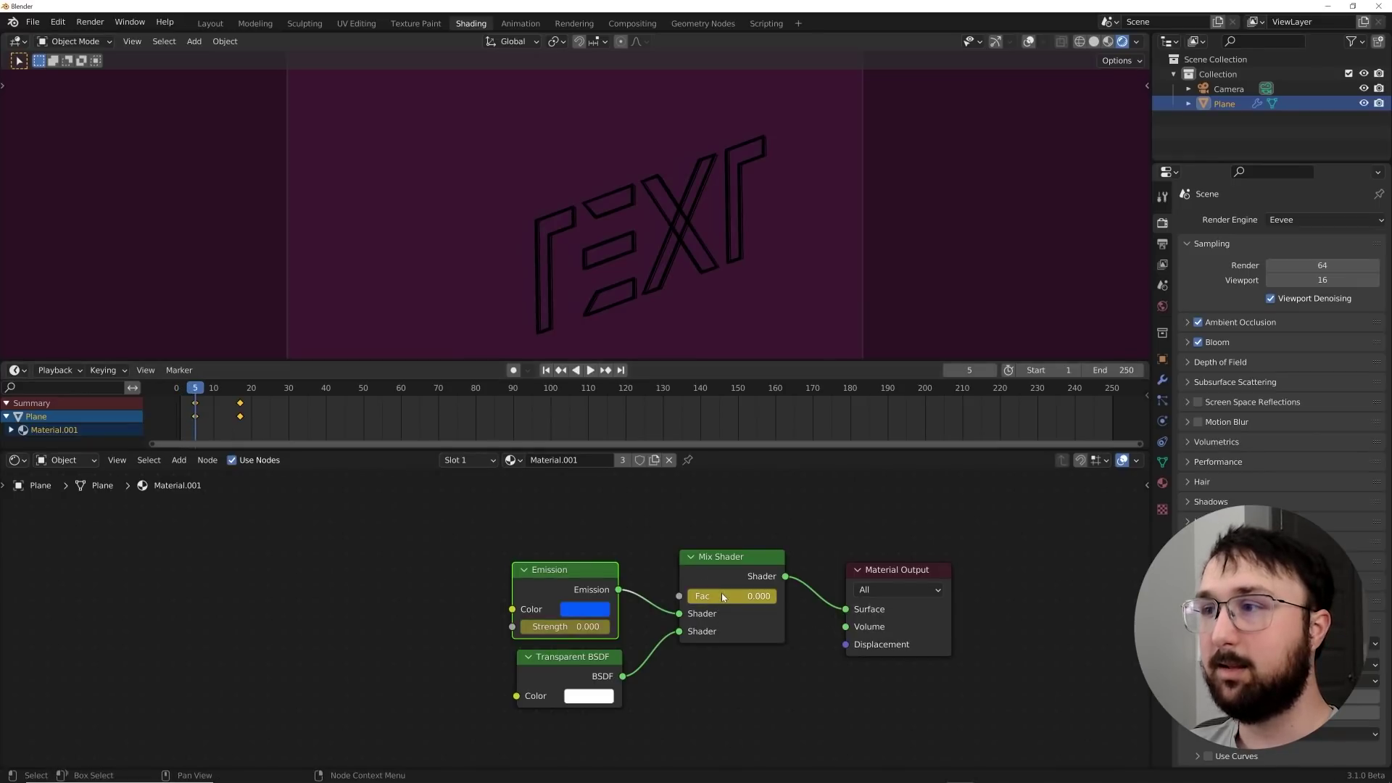
pyautogui.press('i')
# Keyframe the Mix Shader's Fac at 1 on frame 1 so the text starts out transparent.
pyautogui.click(545, 370)
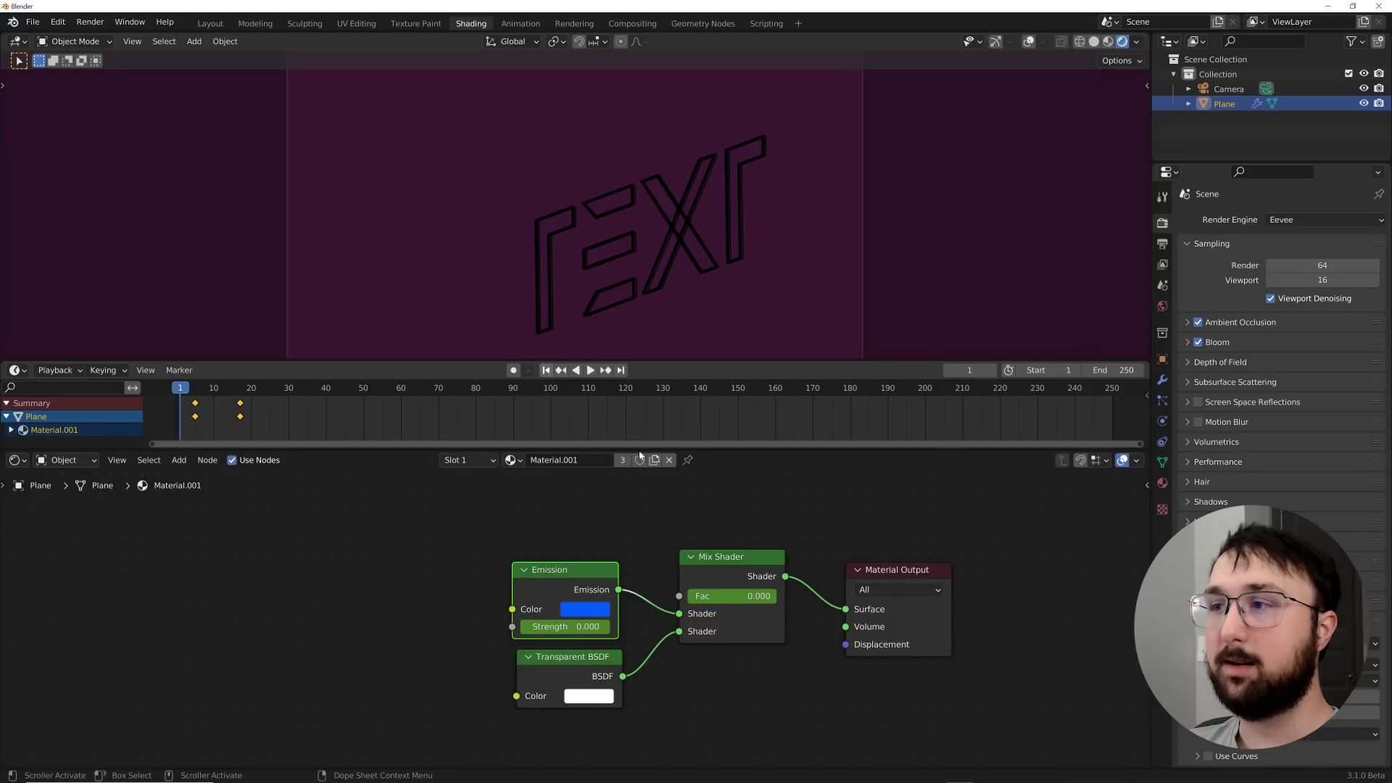
pyautogui.click(731, 596)
pyautogui.write('1')
pyautogui.press('Return')
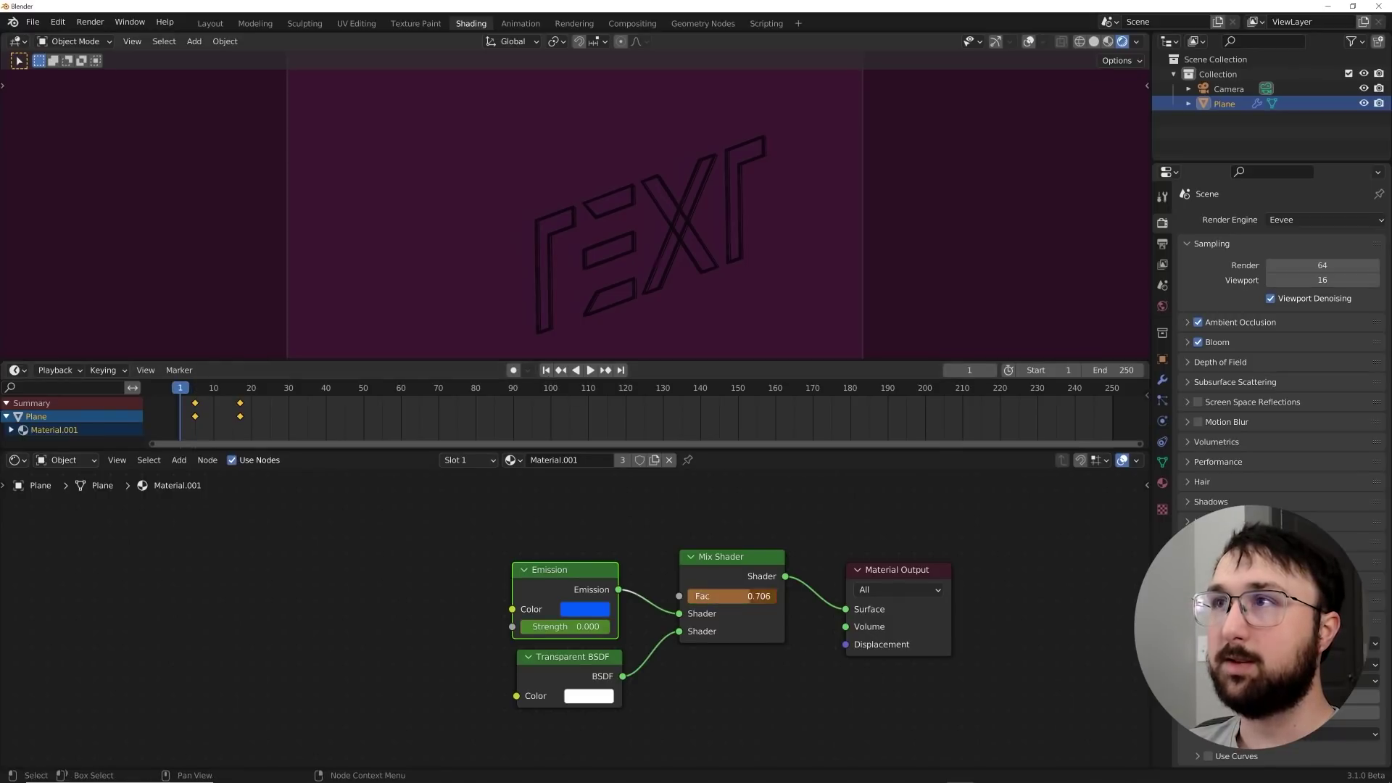
pyautogui.press('i')
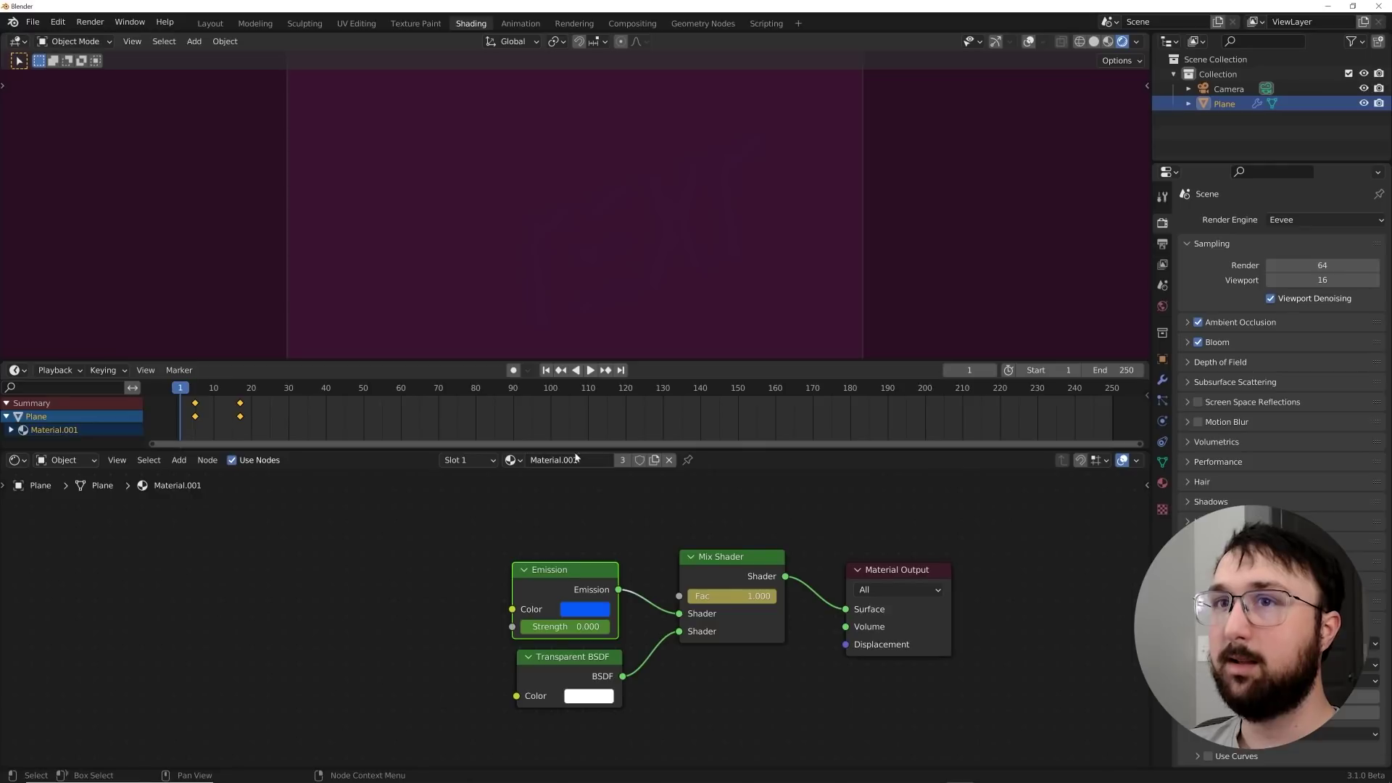
# Play the animation from the start to check how the text appears, and return to frame 5.
pyautogui.press('space')
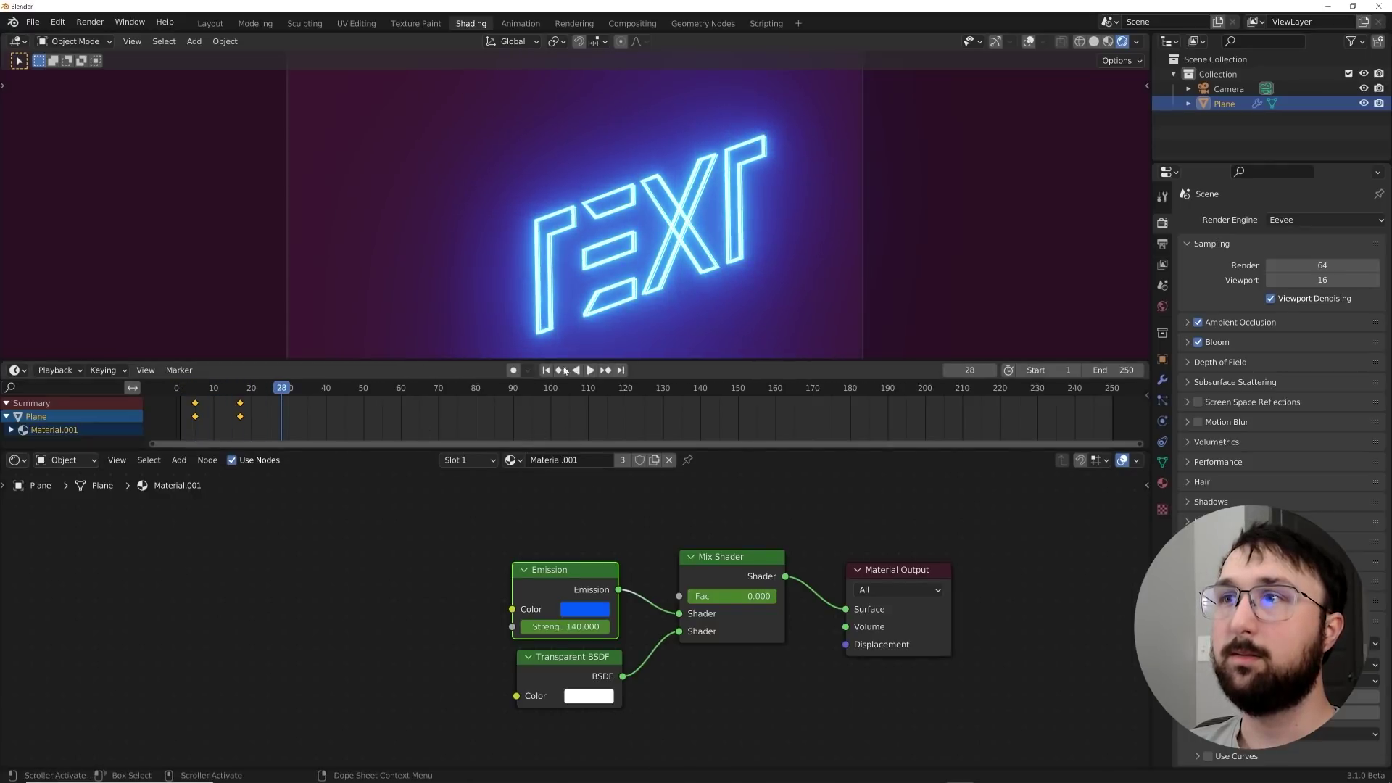
pyautogui.click(546, 370)
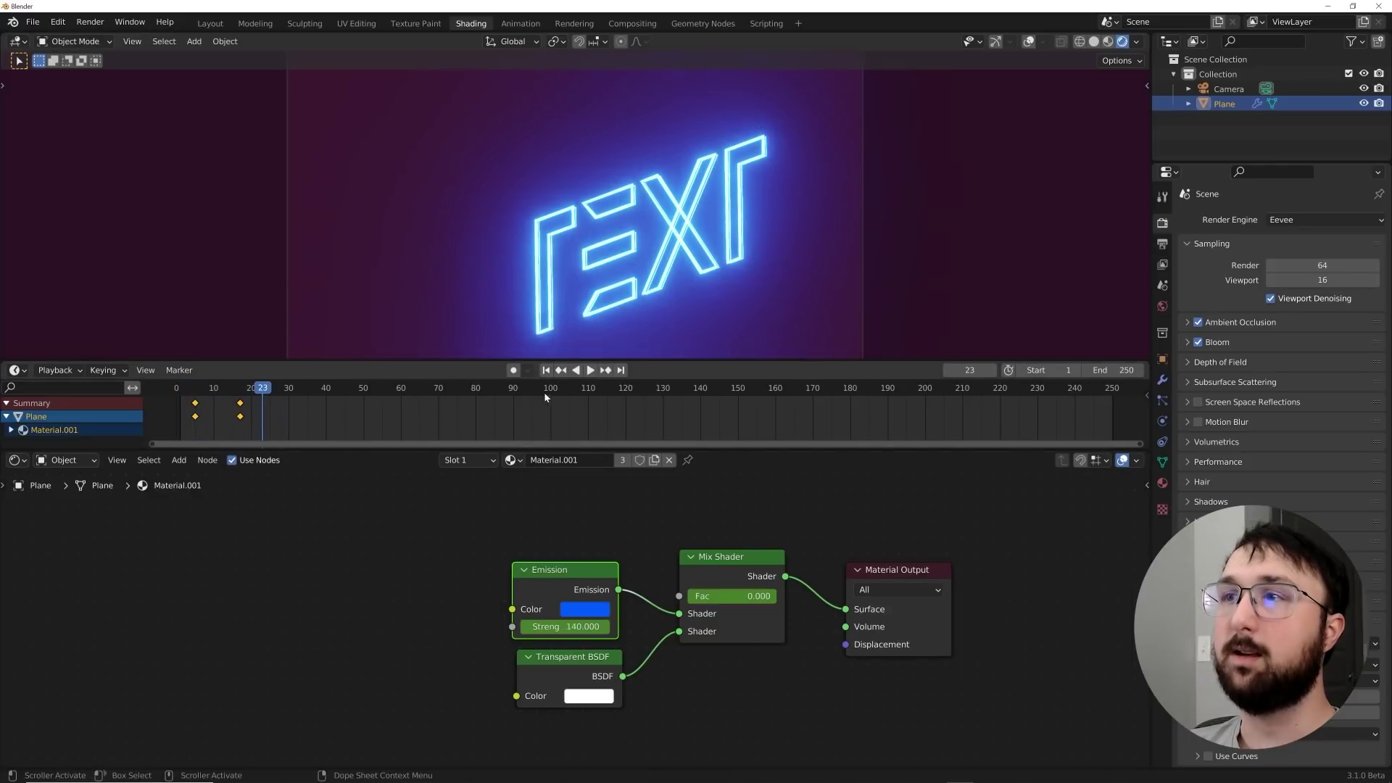
pyautogui.click(546, 371)
pyautogui.press('space')
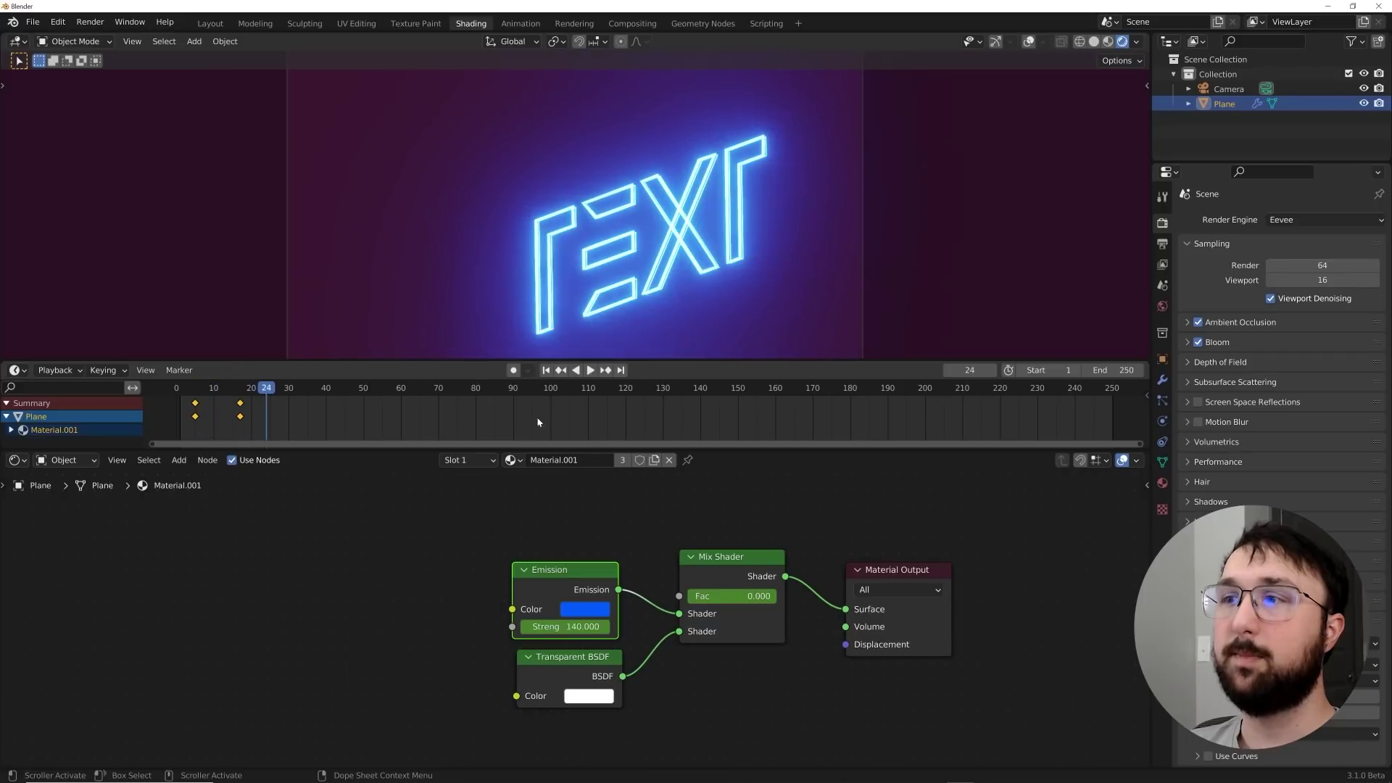
pyautogui.click(556, 537)
pyautogui.click(551, 573)
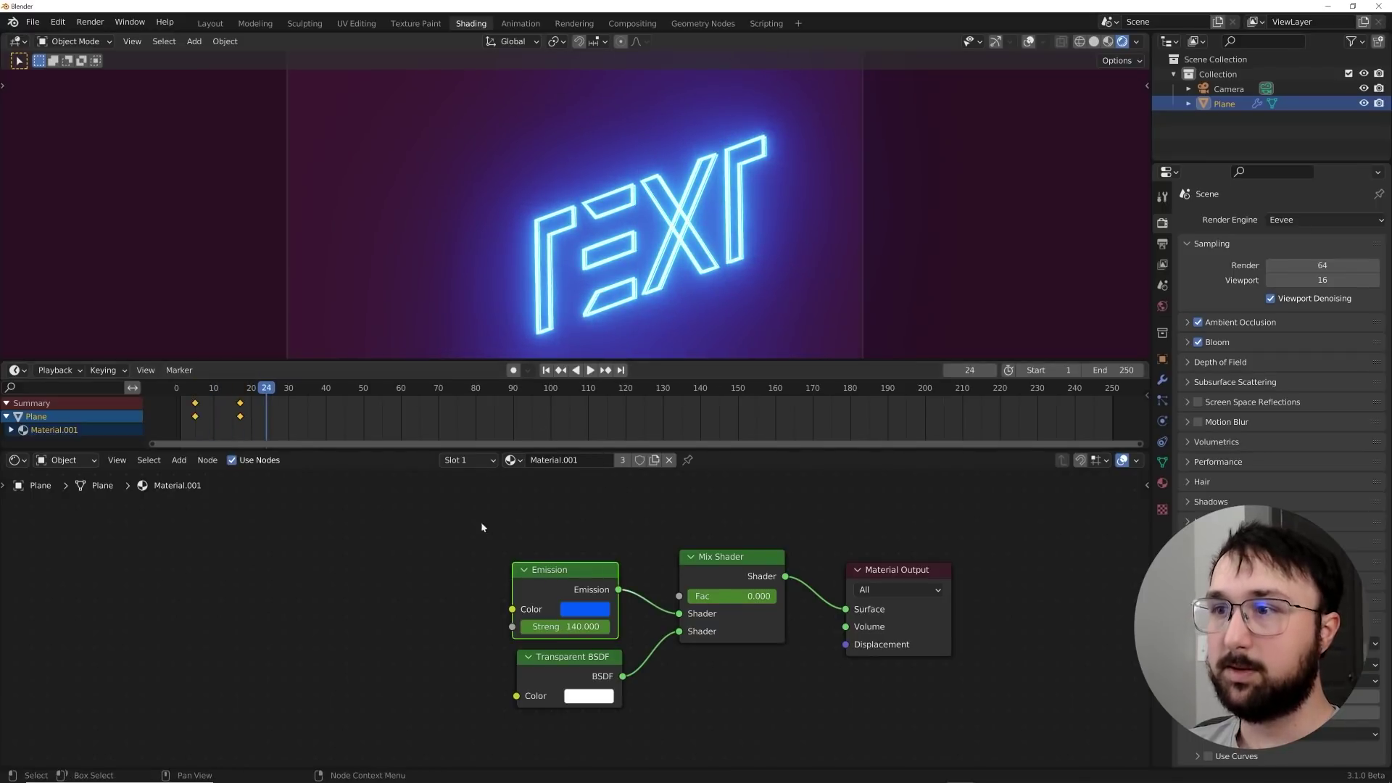
pyautogui.click(200, 395)
pyautogui.press('space')
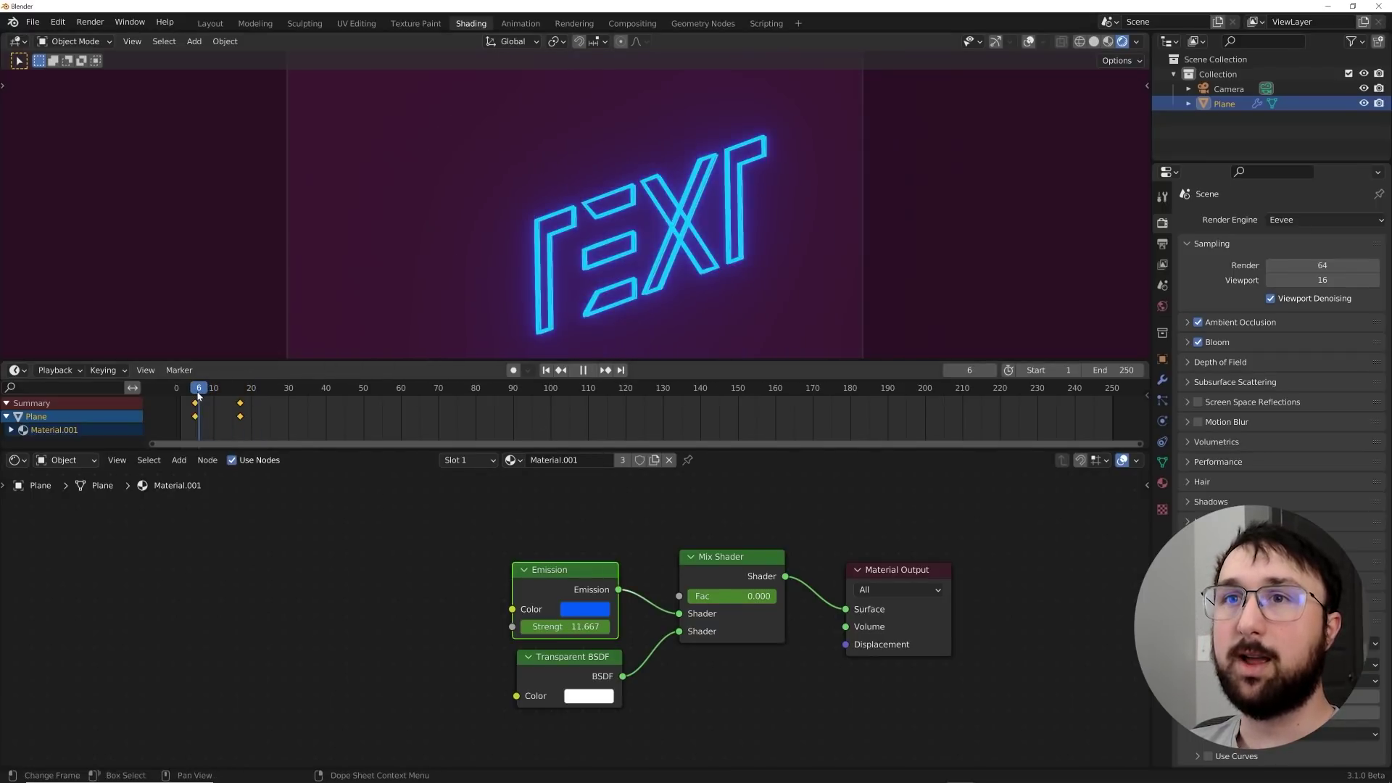
pyautogui.press('Escape')
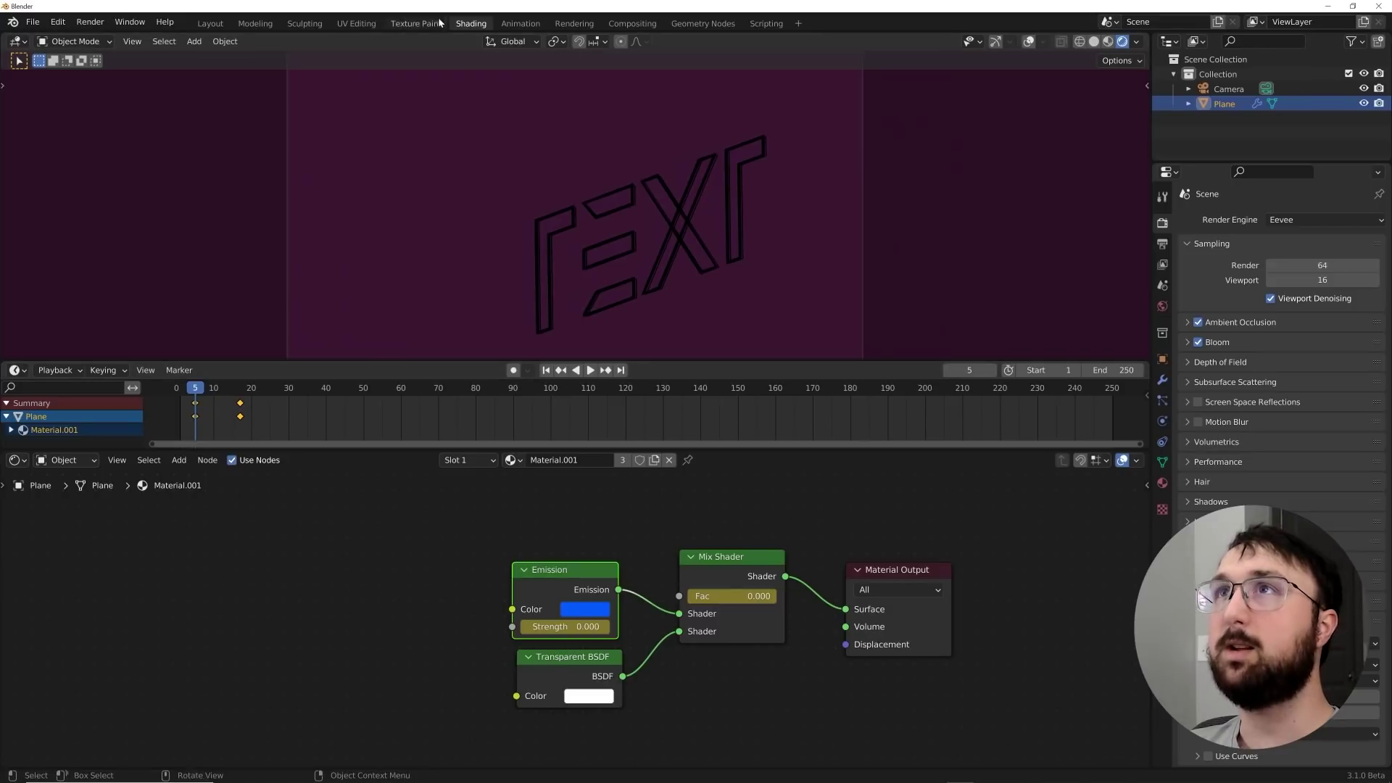
# Switch to the Animation workspace, widen the secondary viewport, and show the main one as a rendered camera view without overlays.
pyautogui.click(519, 23)
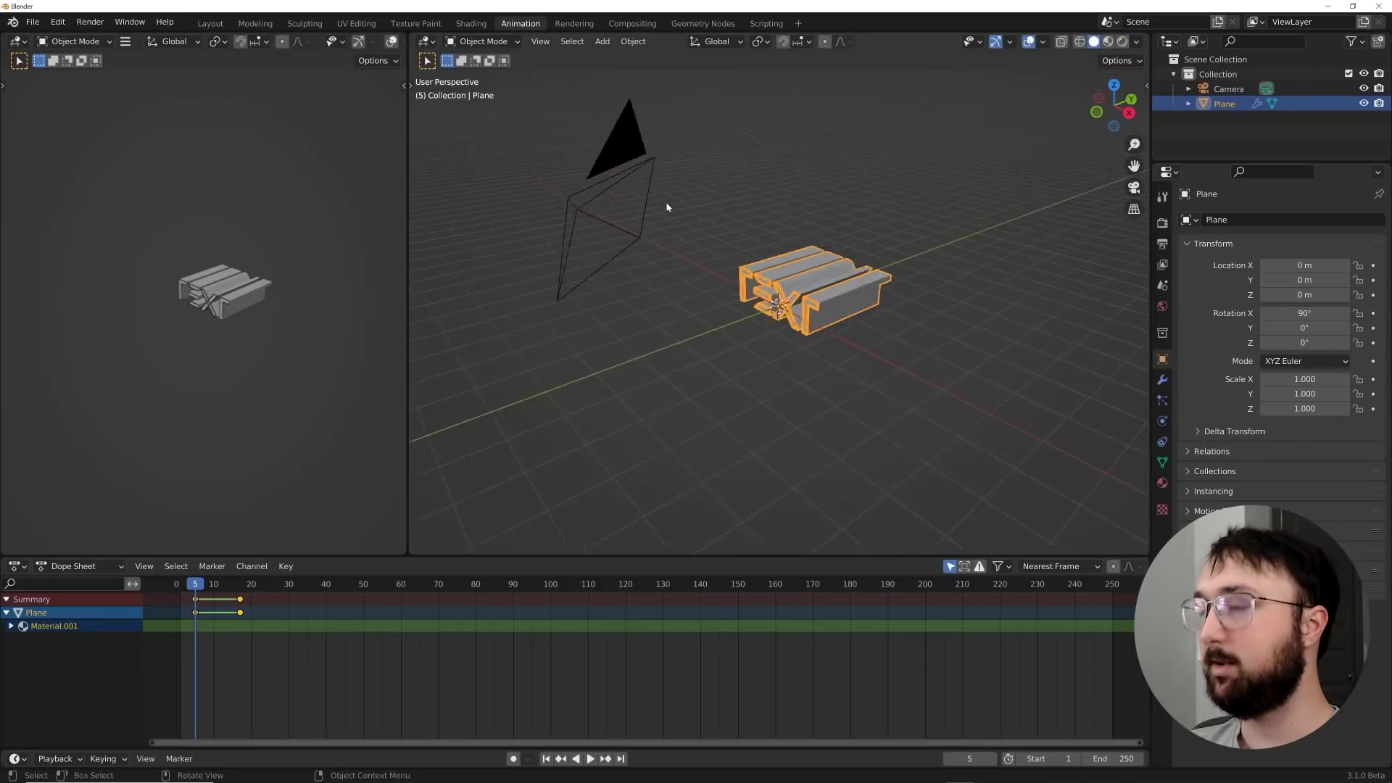
pyautogui.press('KP_0')
pyautogui.moveTo(408, 341); pyautogui.dragTo(688, 334)
pyautogui.press('Home')
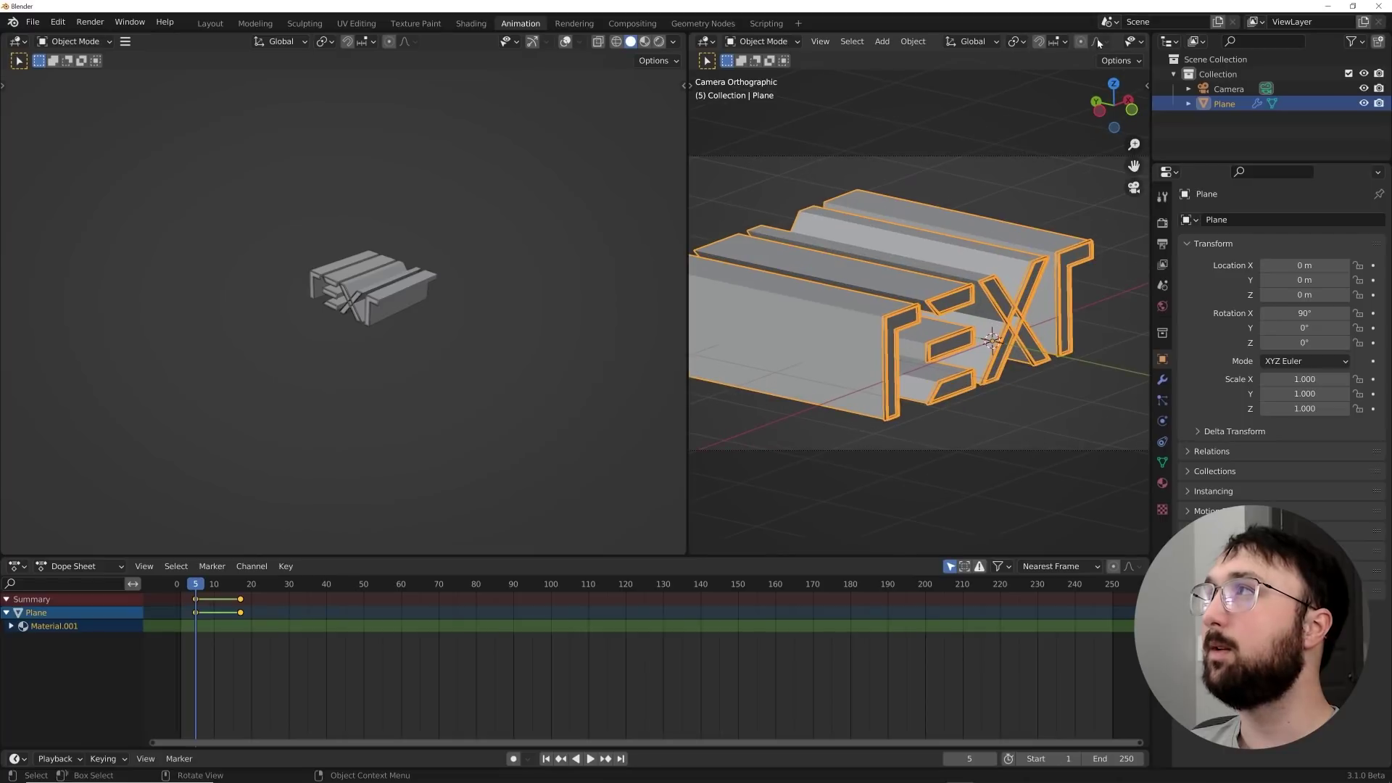
pyautogui.scroll(-5, 1099, 43)
pyautogui.click(1122, 41)
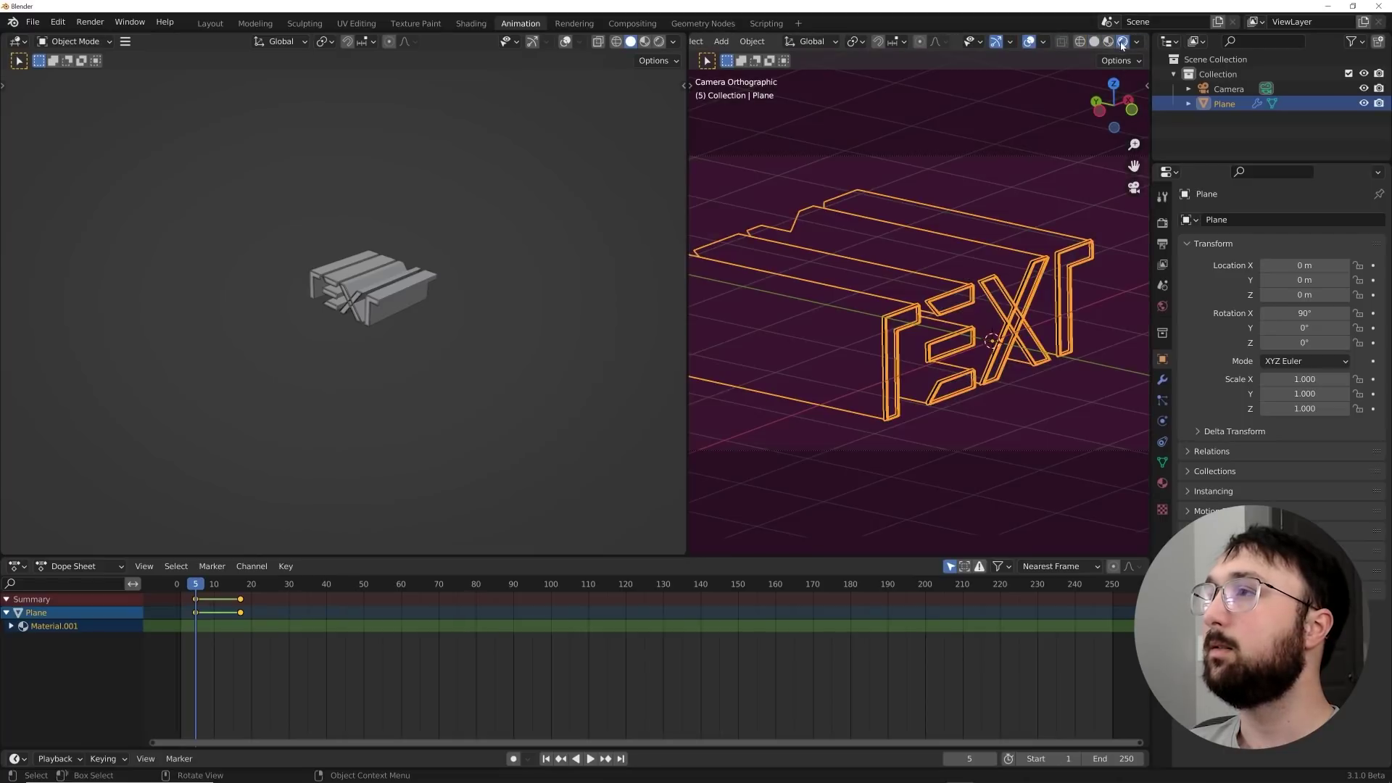
pyautogui.click(1029, 41)
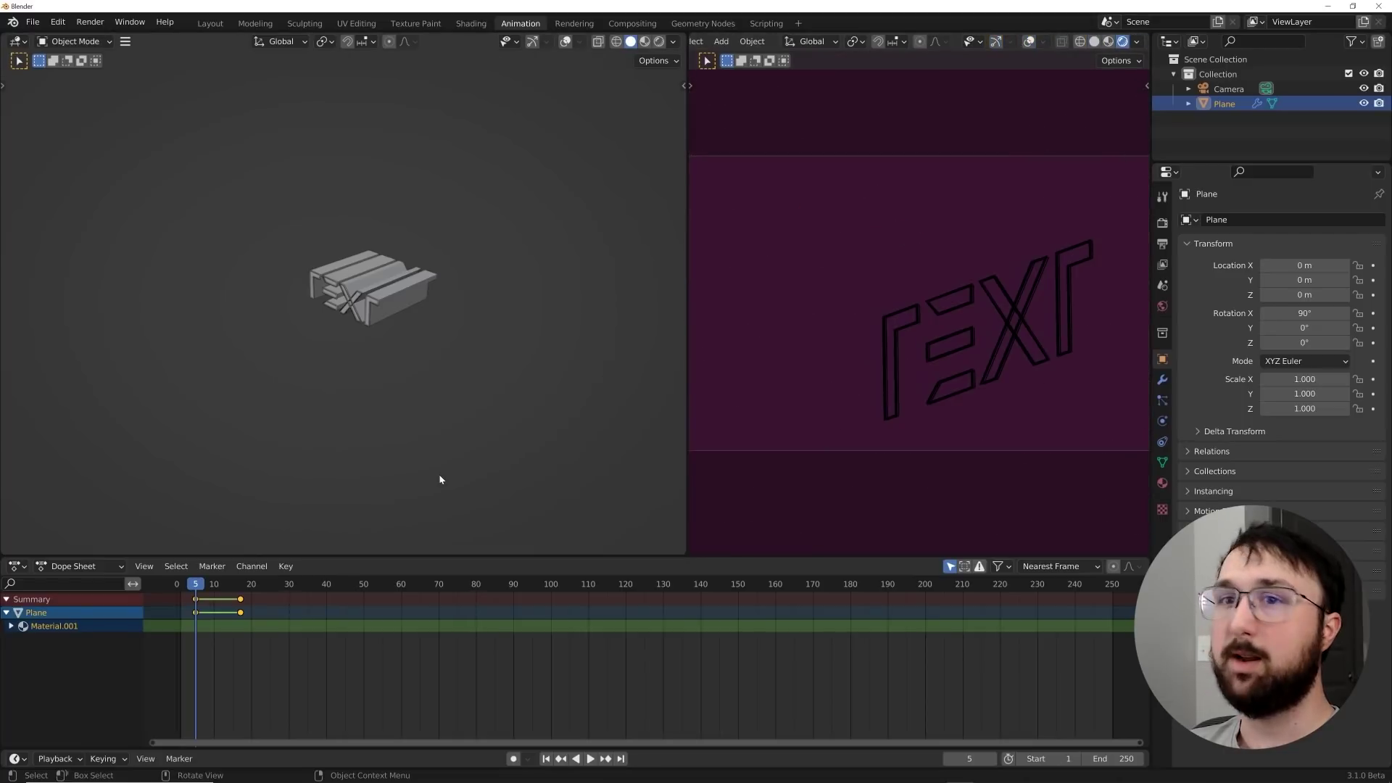
# Turn the secondary 3D viewport into a Graph Editor and expand Material.001's Shader Nodetree channels.
pyautogui.click(18, 42)
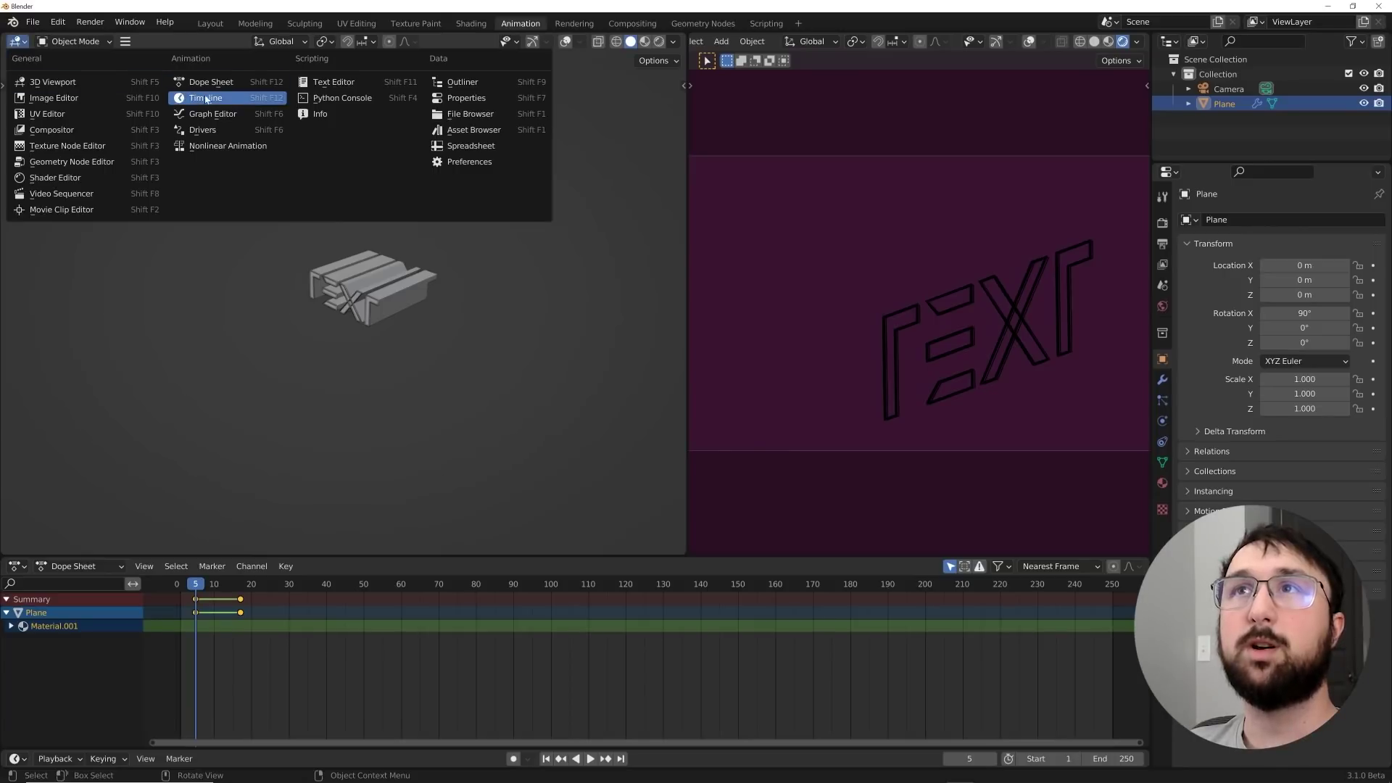
pyautogui.click(234, 115)
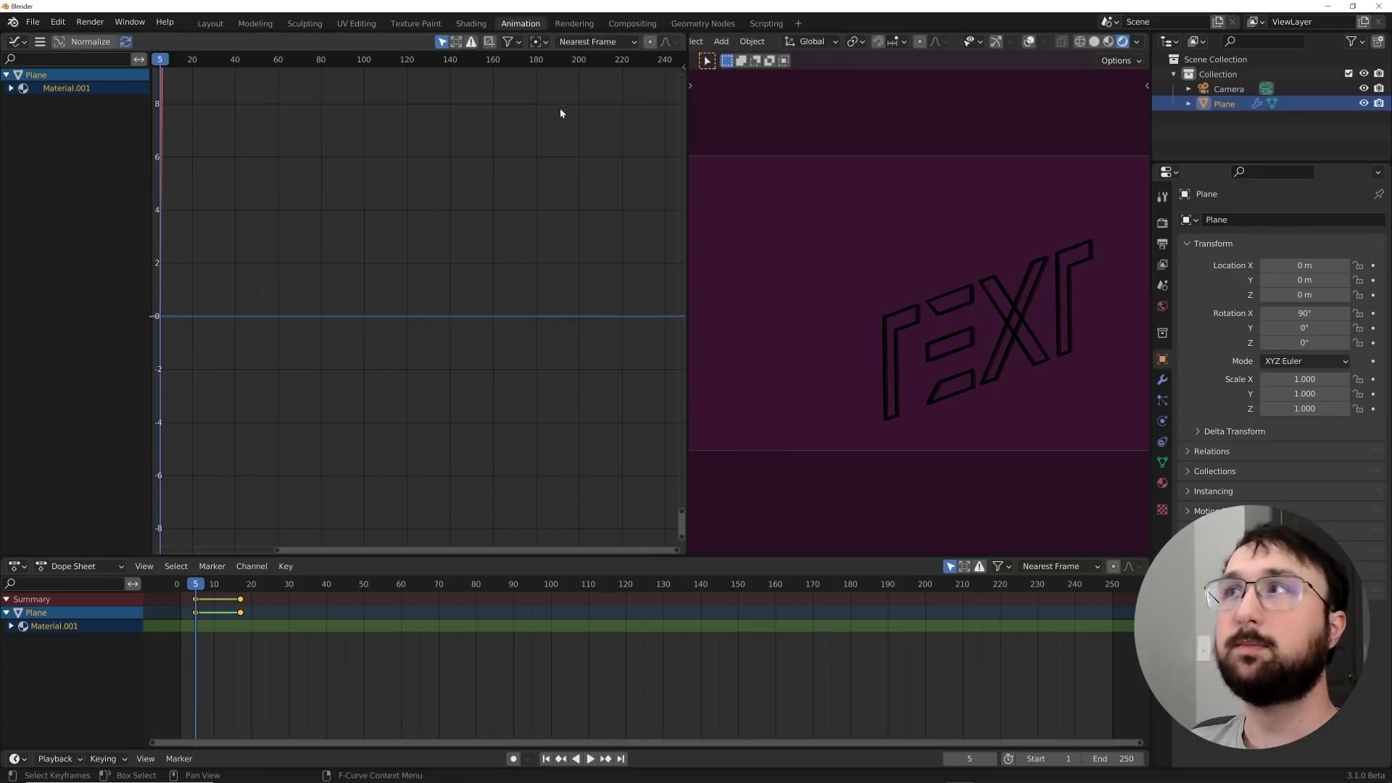
pyautogui.click(11, 87)
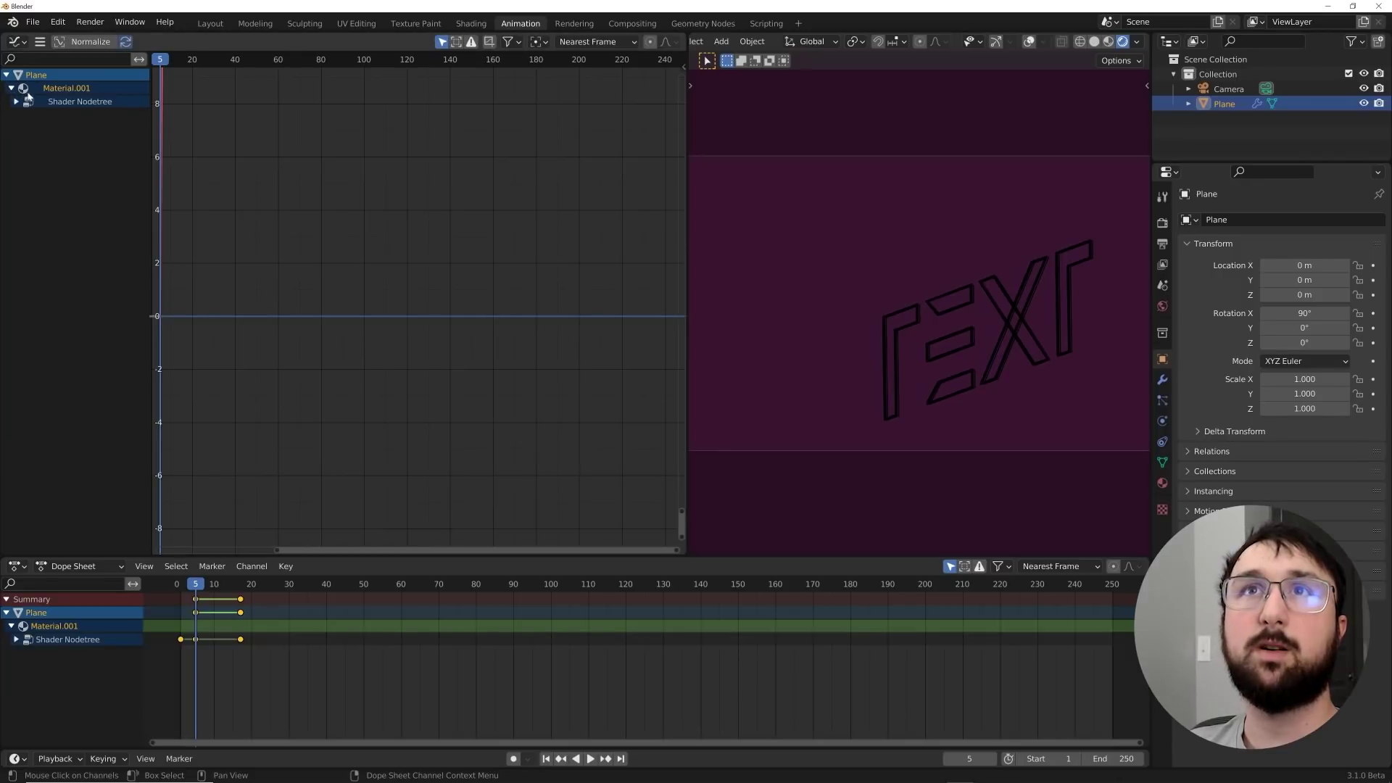
pyautogui.click(17, 102)
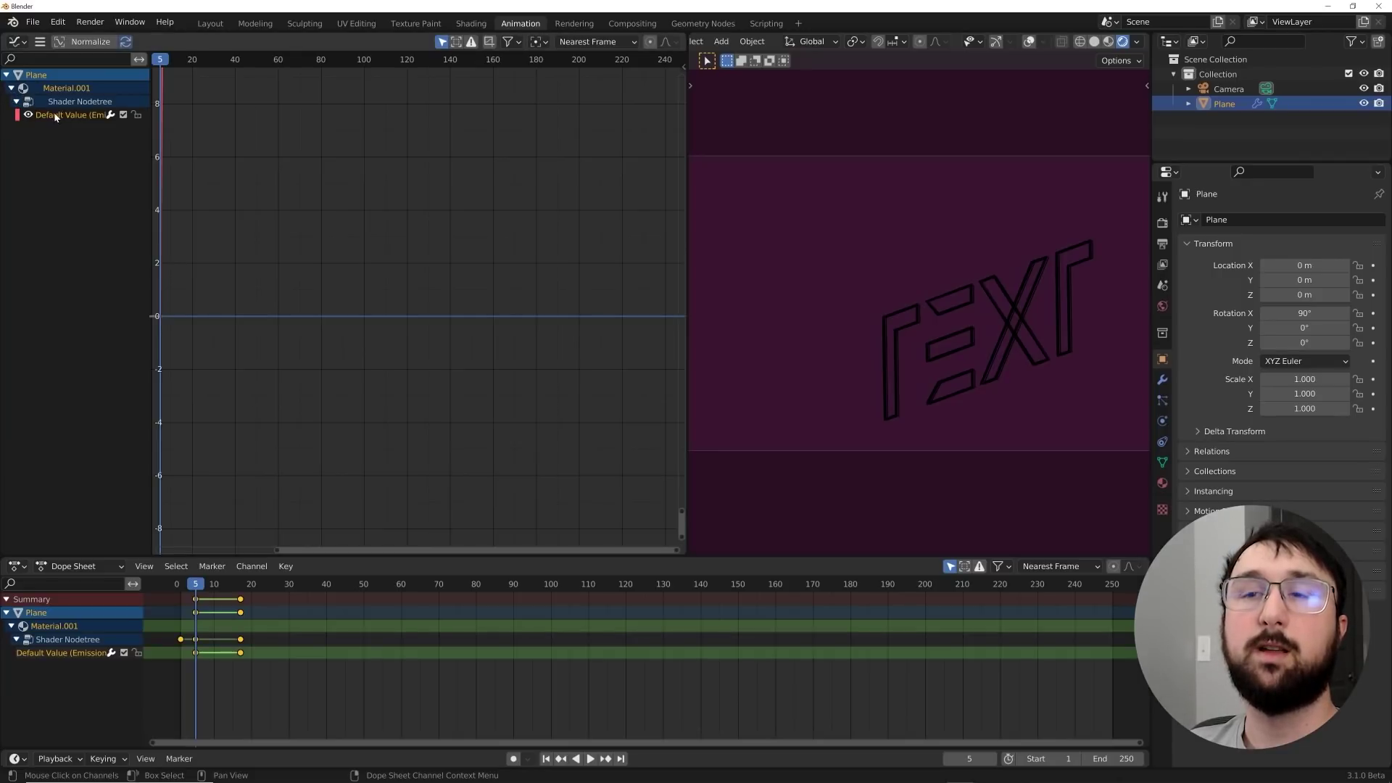
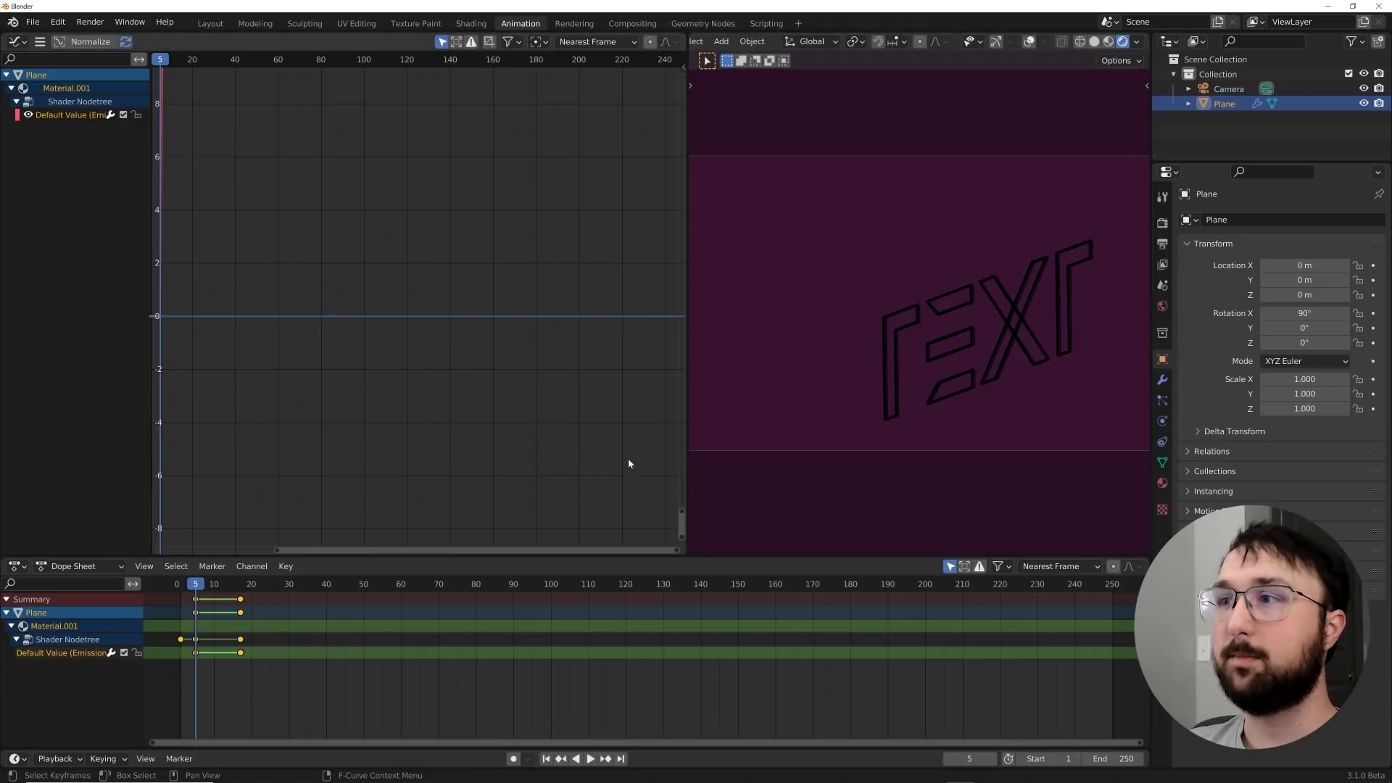
# Frame the emission strength curve in the Graph Editor and add a Noise modifier to it.
pyautogui.moveTo(682, 514); pyautogui.dragTo(680, 76)
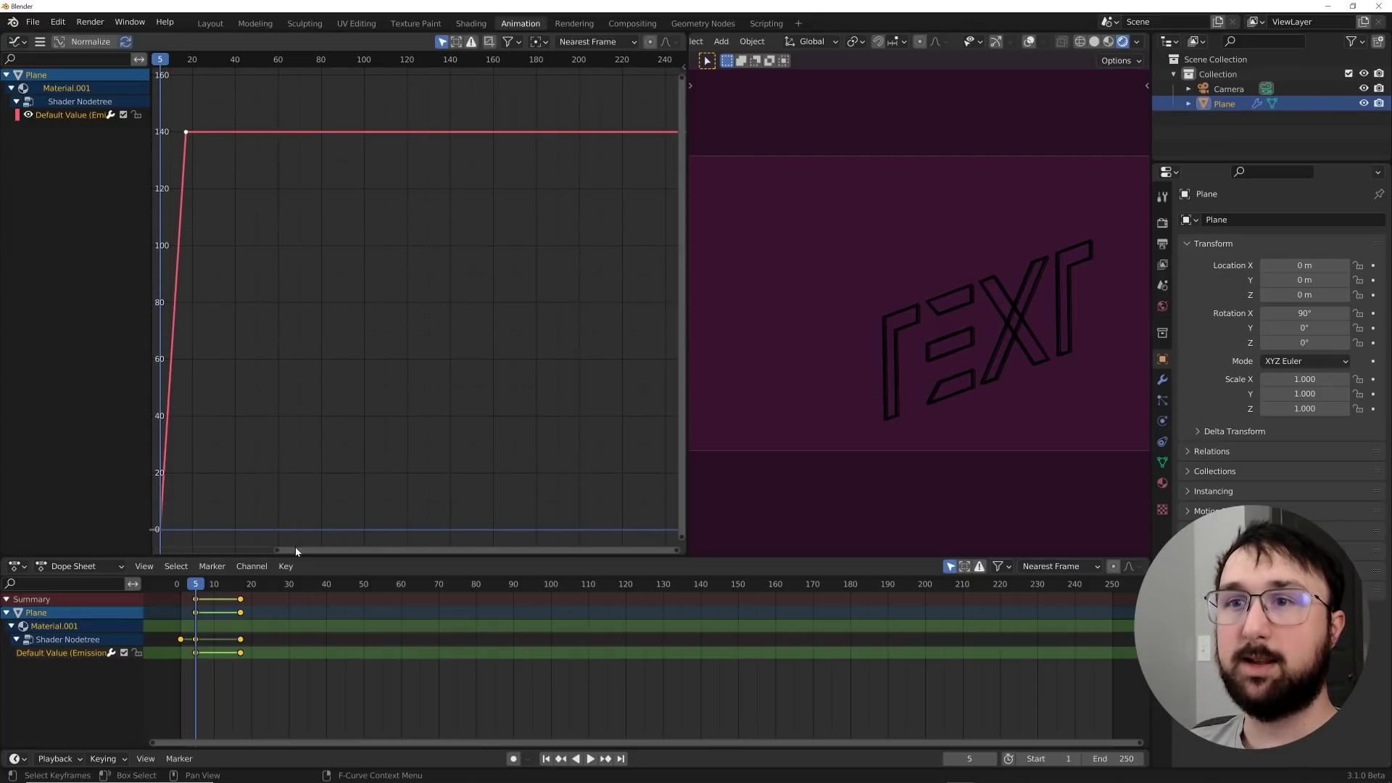
pyautogui.moveTo(295, 551); pyautogui.dragTo(222, 553)
pyautogui.moveTo(675, 553); pyautogui.dragTo(285, 520)
pyautogui.moveTo(510, 356); pyautogui.dragTo(369, 337, button='middle')
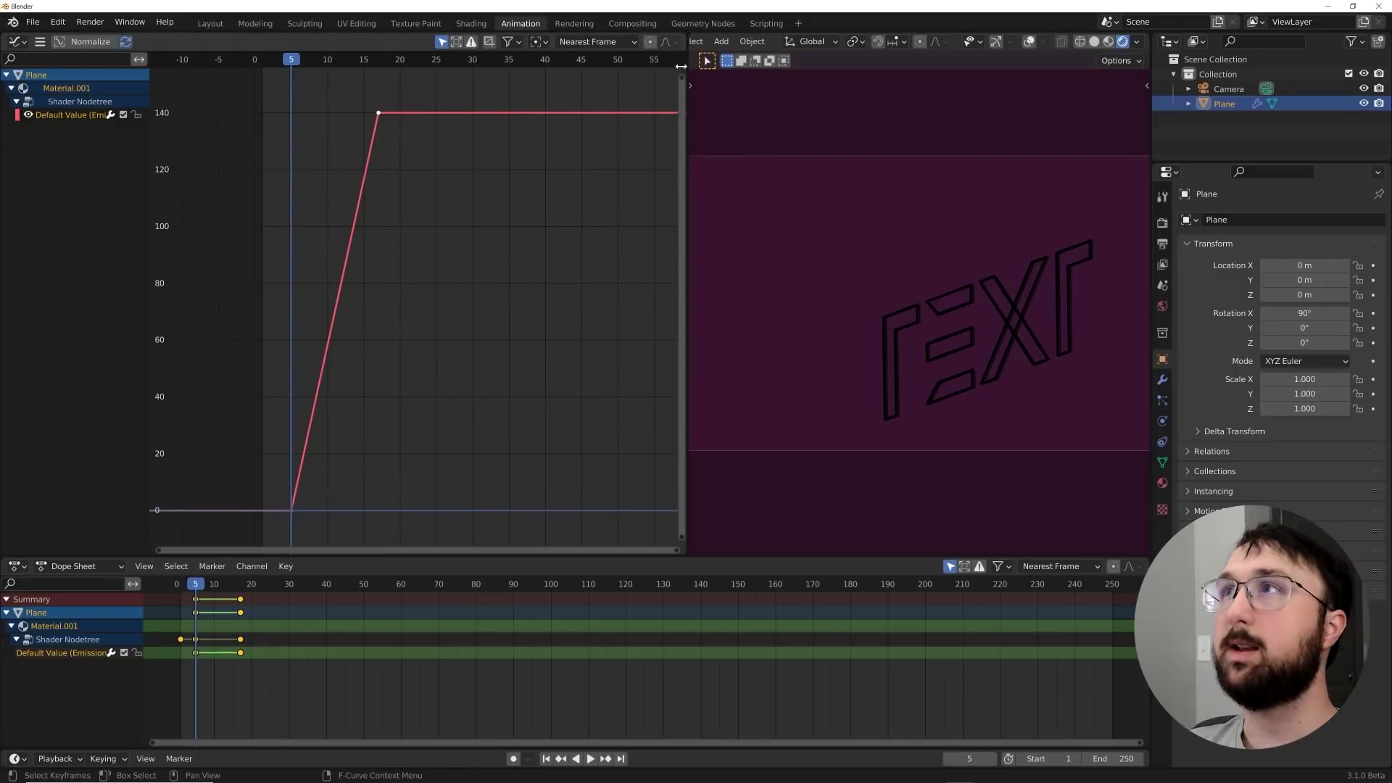
pyautogui.press('n')
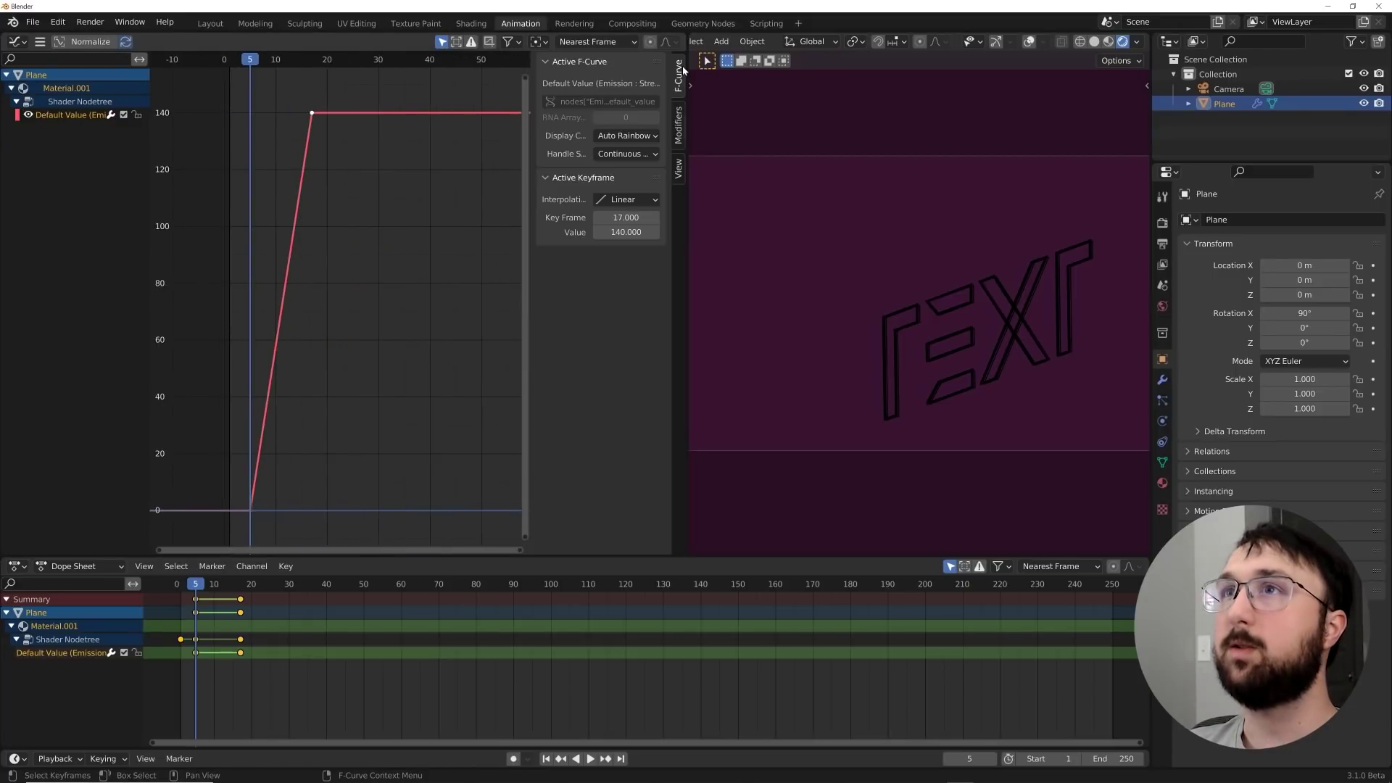
pyautogui.click(679, 124)
pyautogui.click(588, 66)
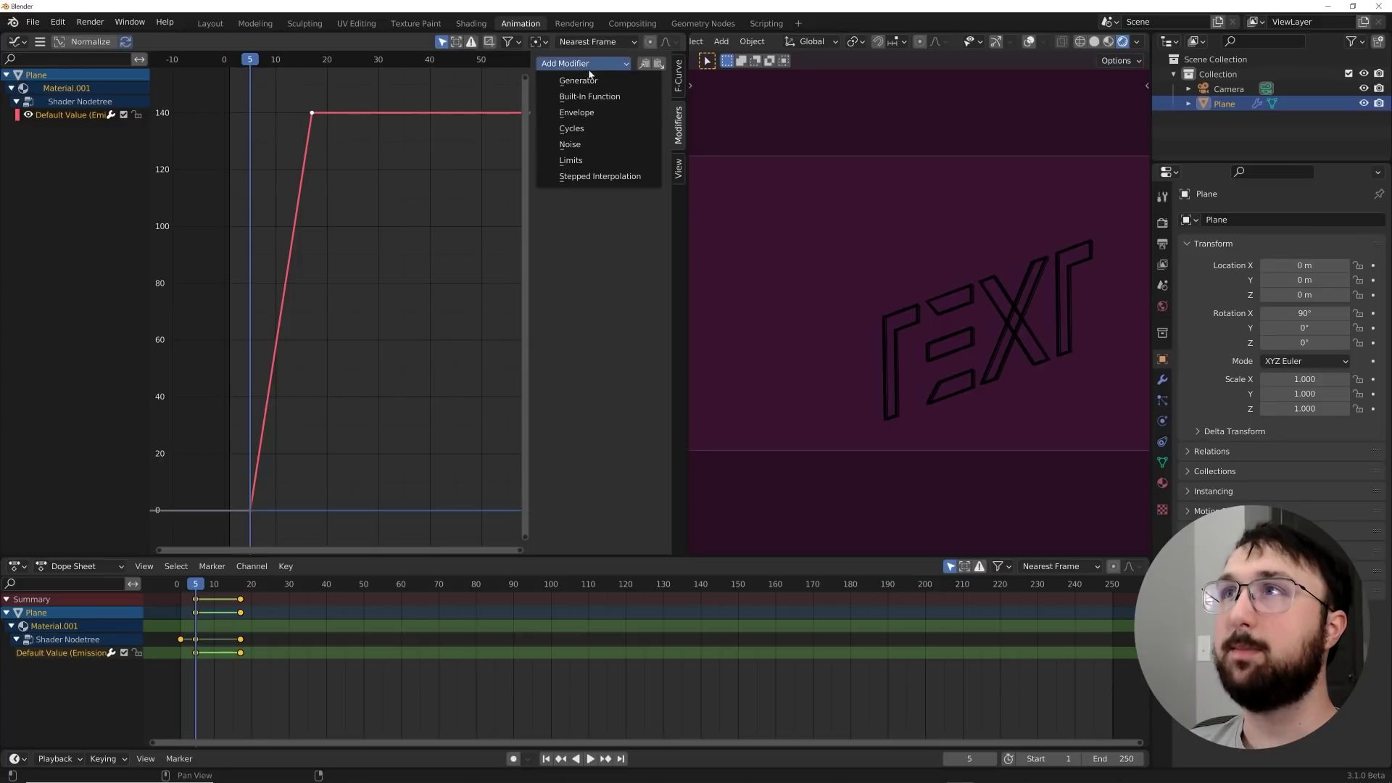
pyautogui.click(586, 143)
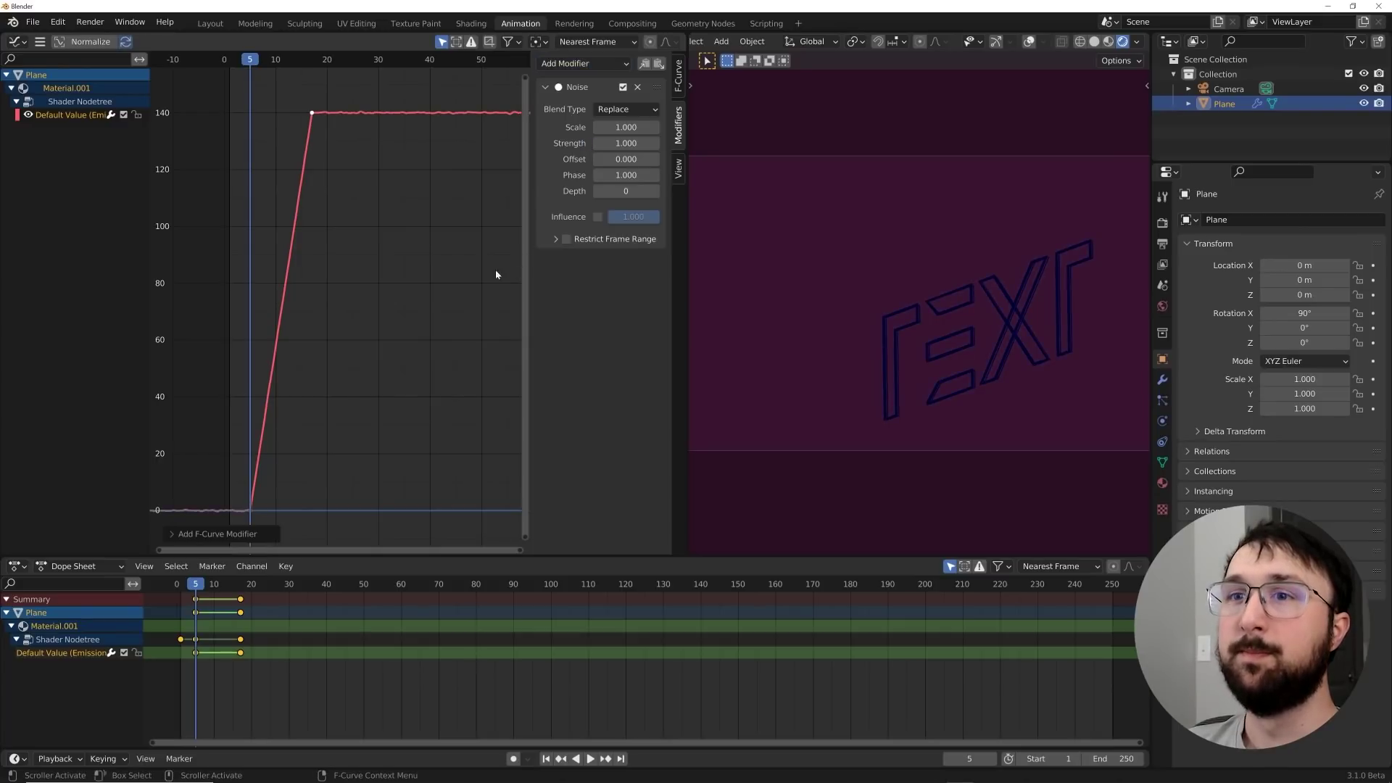
# Restrict the Noise modifier's frame range to start at 5 and end at 17.
pyautogui.click(566, 239)
pyautogui.click(555, 239)
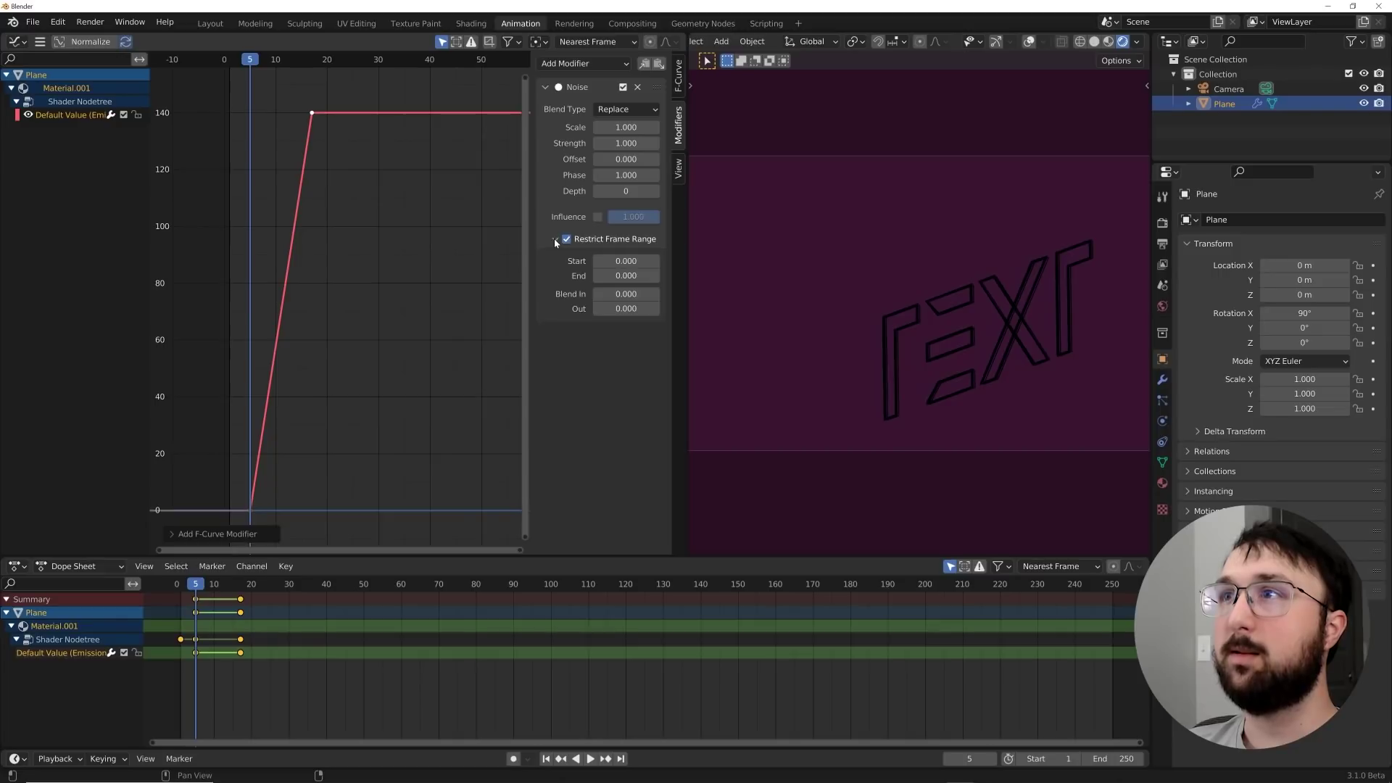
pyautogui.click(605, 261)
pyautogui.write('5')
pyautogui.press('Return')
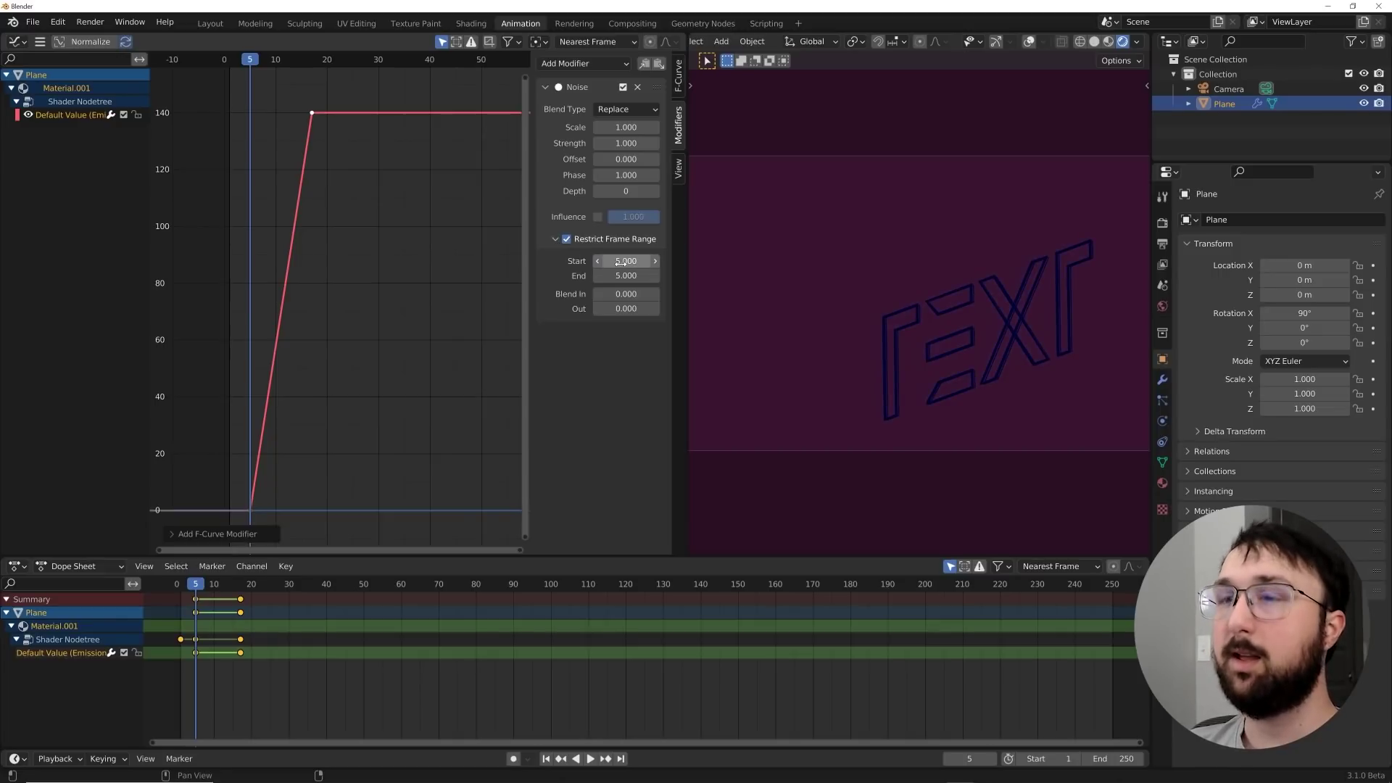
pyautogui.click(240, 586)
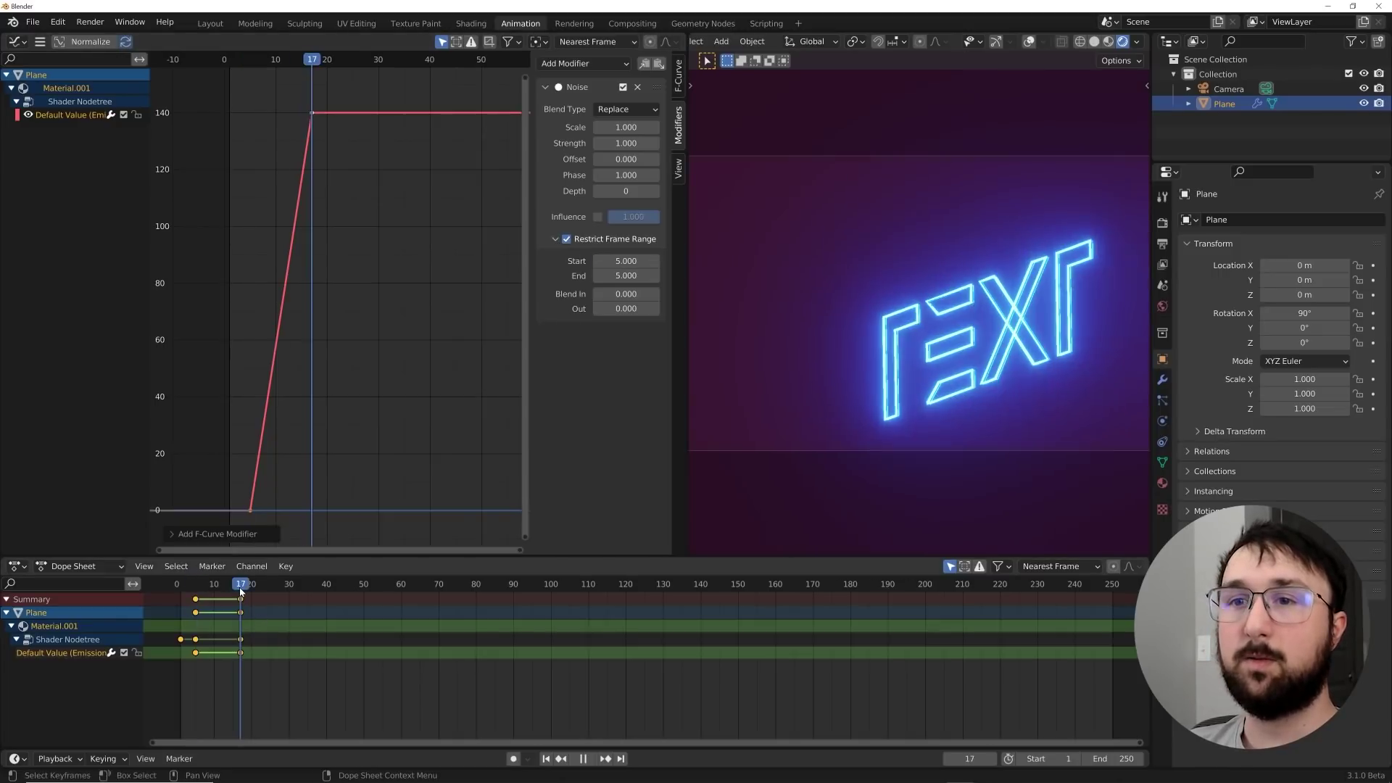
pyautogui.click(625, 276)
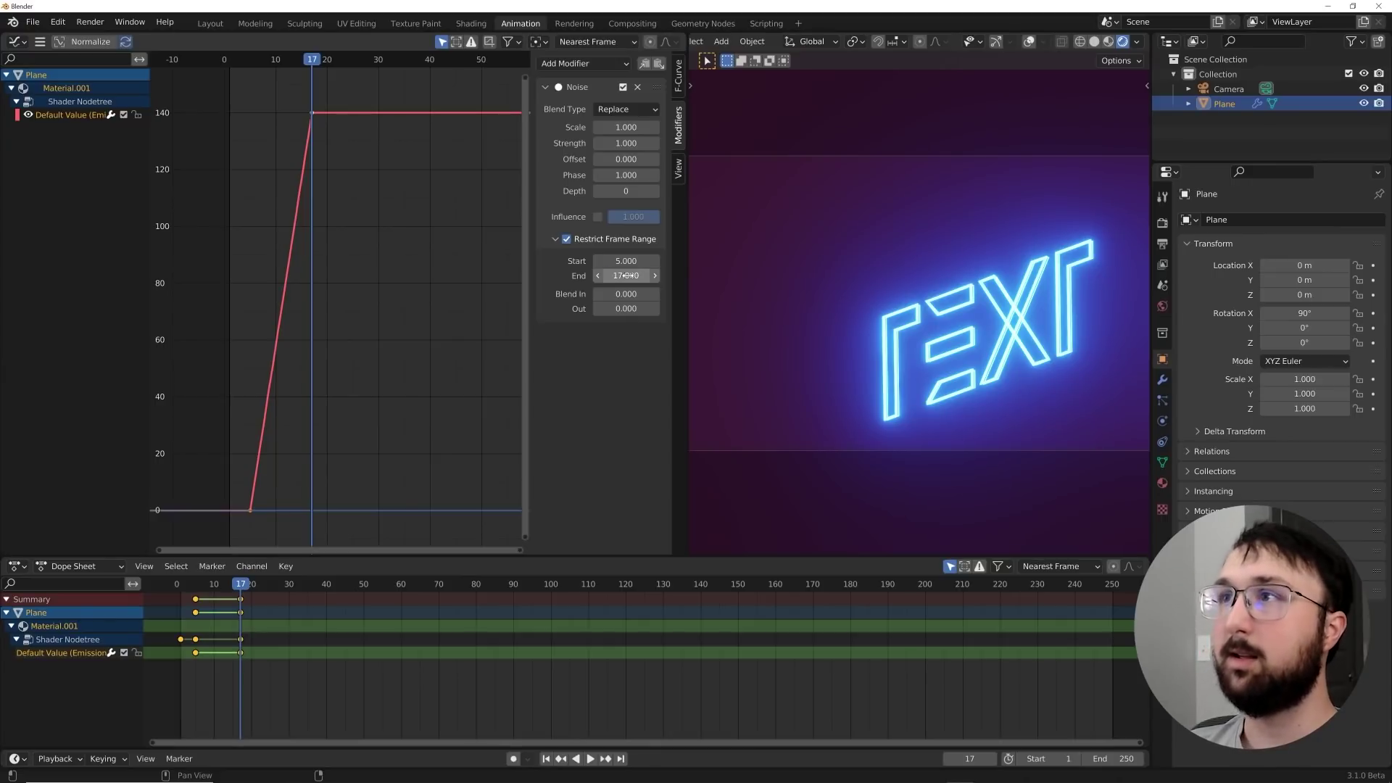
# Set the Noise modifier's strength to 300.6, scale to 0.83 and phase to 28.9, previewing the flicker along the way.
pyautogui.moveTo(627, 143); pyautogui.dragTo(871, 143)
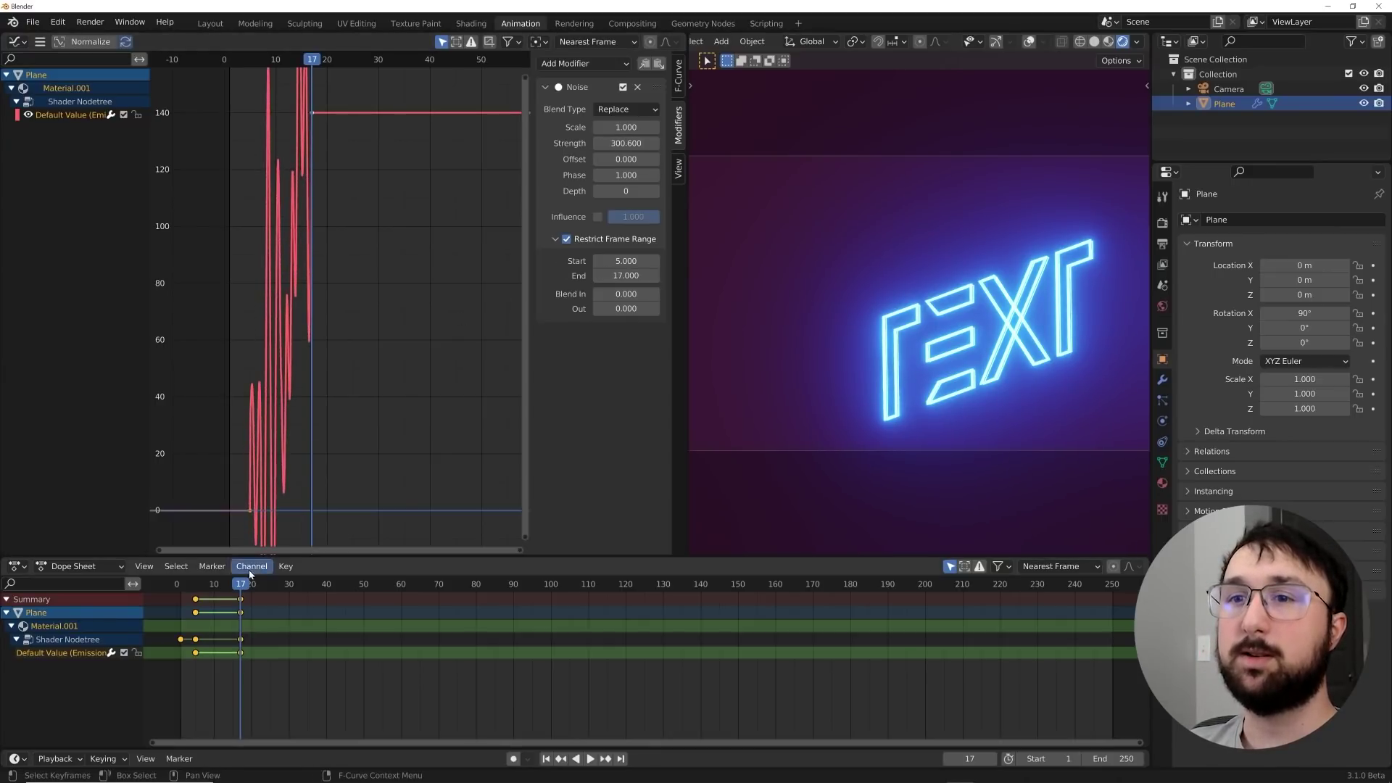
pyautogui.moveTo(242, 584)
pyautogui.mouseDown()
pyautogui.moveTo(171, 590)
pyautogui.moveTo(229, 586)
pyautogui.mouseUp()
pyautogui.press('space')
pyautogui.press('space')
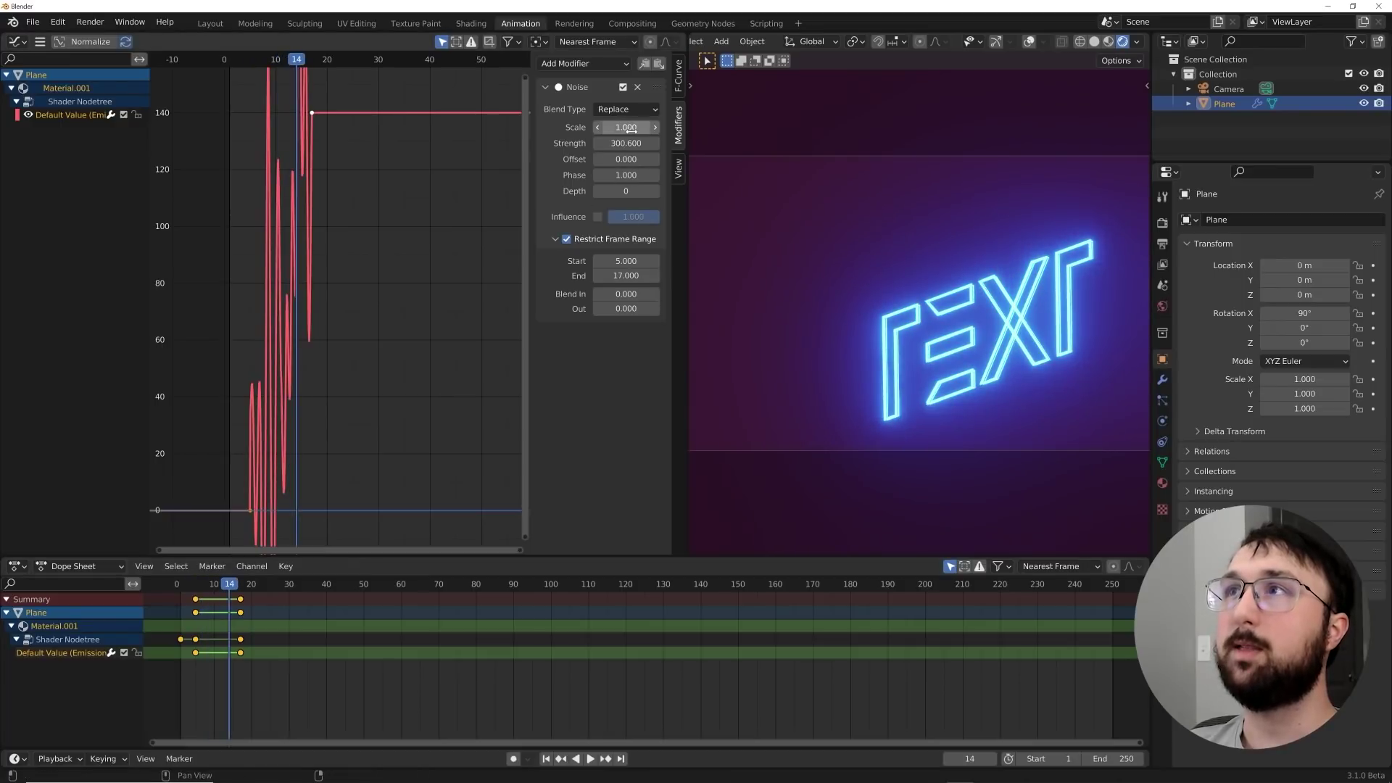
pyautogui.moveTo(630, 128); pyautogui.dragTo(656, 174)
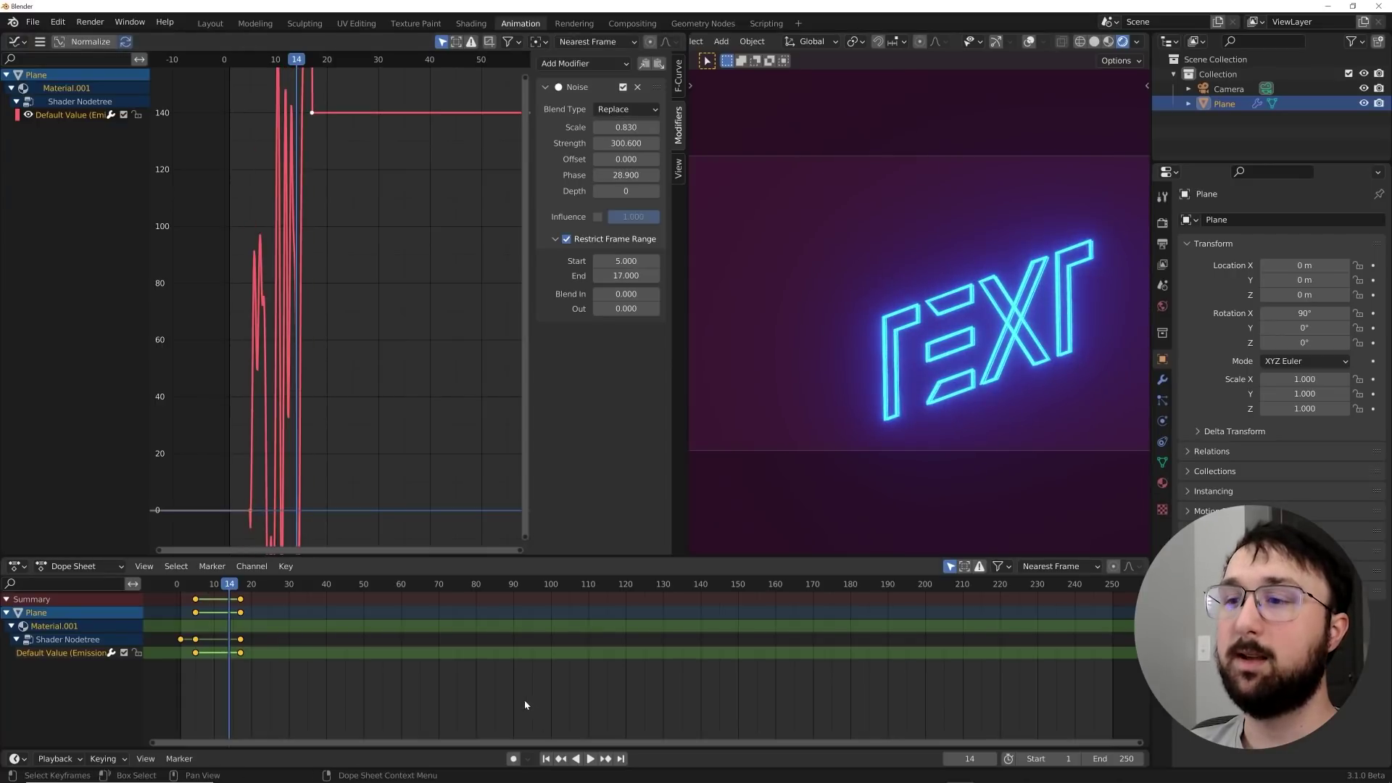
# Play the animation from the start several times to check the flickering of the glow.
pyautogui.click(546, 758)
pyautogui.press('space')
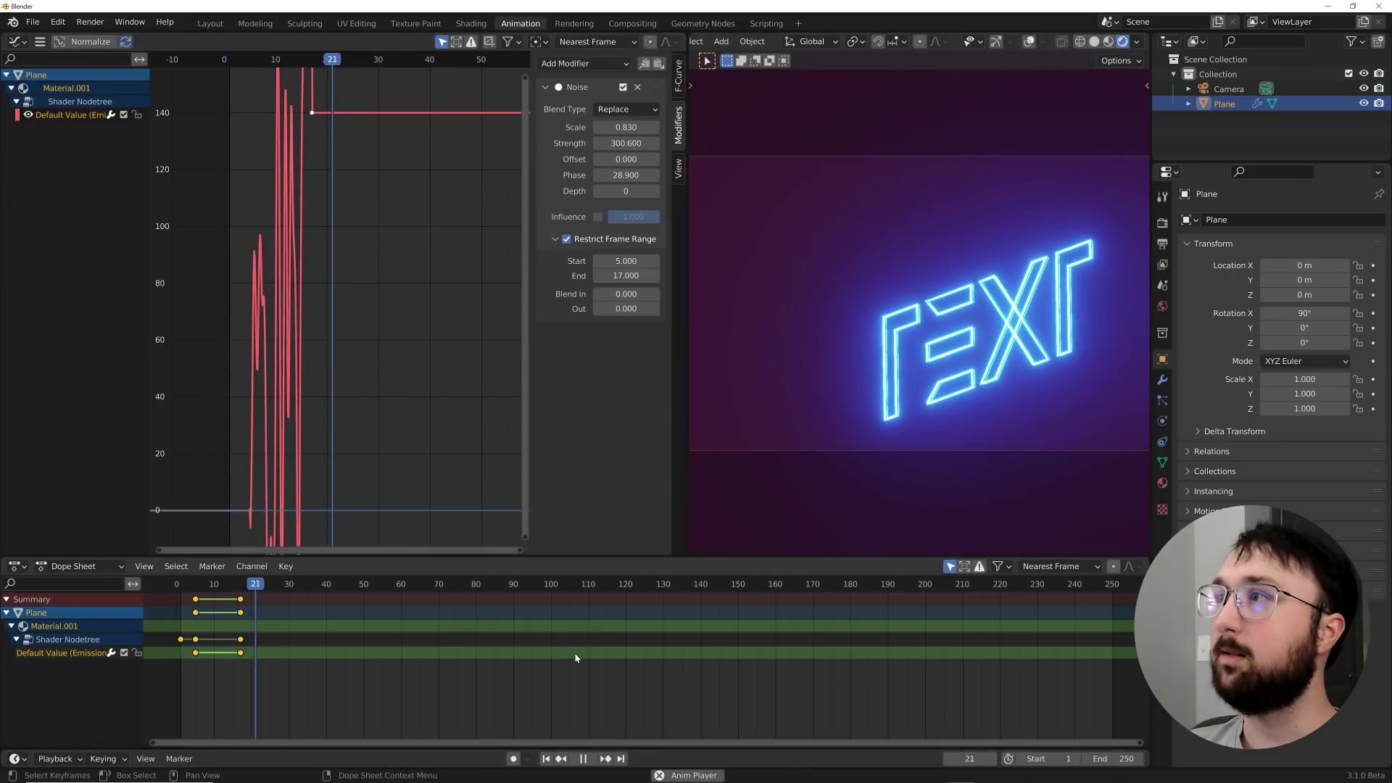
pyautogui.moveTo(288, 589); pyautogui.dragTo(174, 609)
pyautogui.press('space')
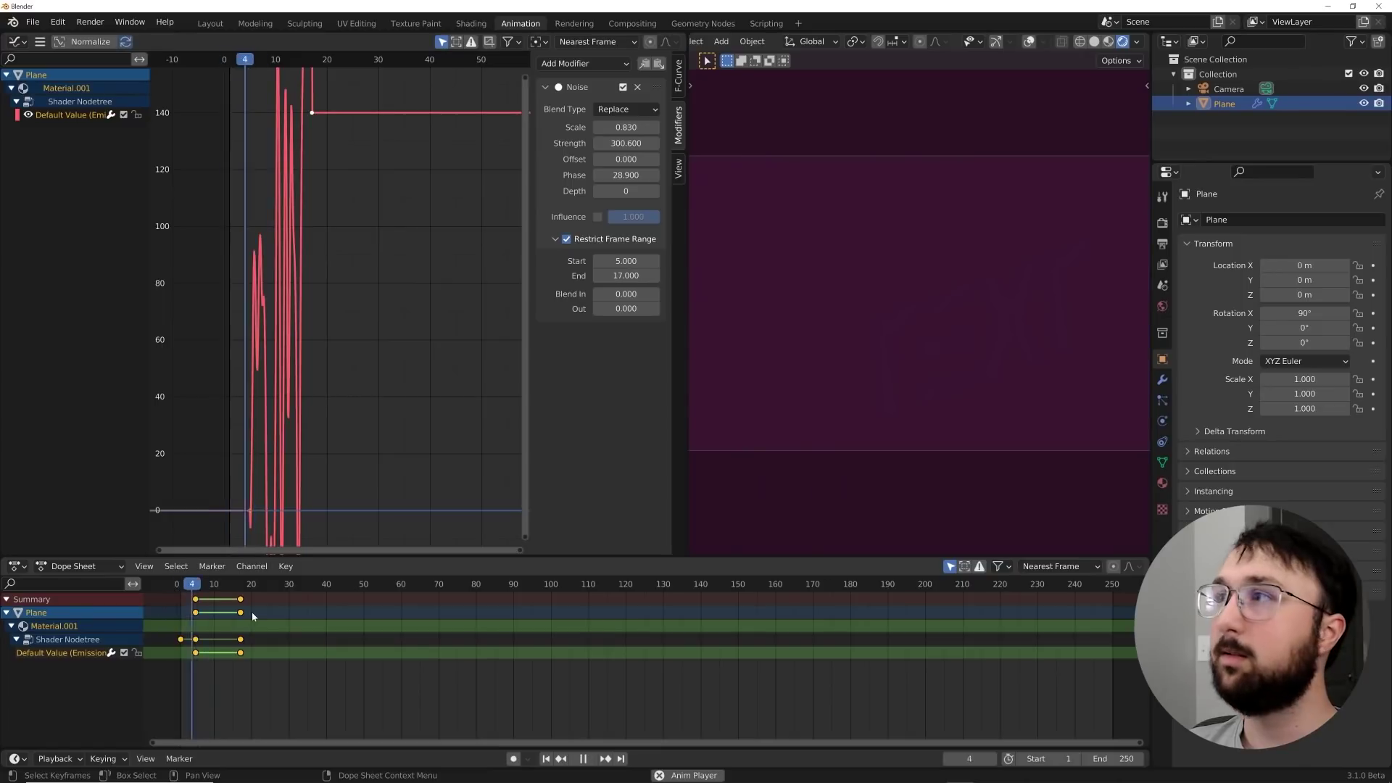
pyautogui.press('space')
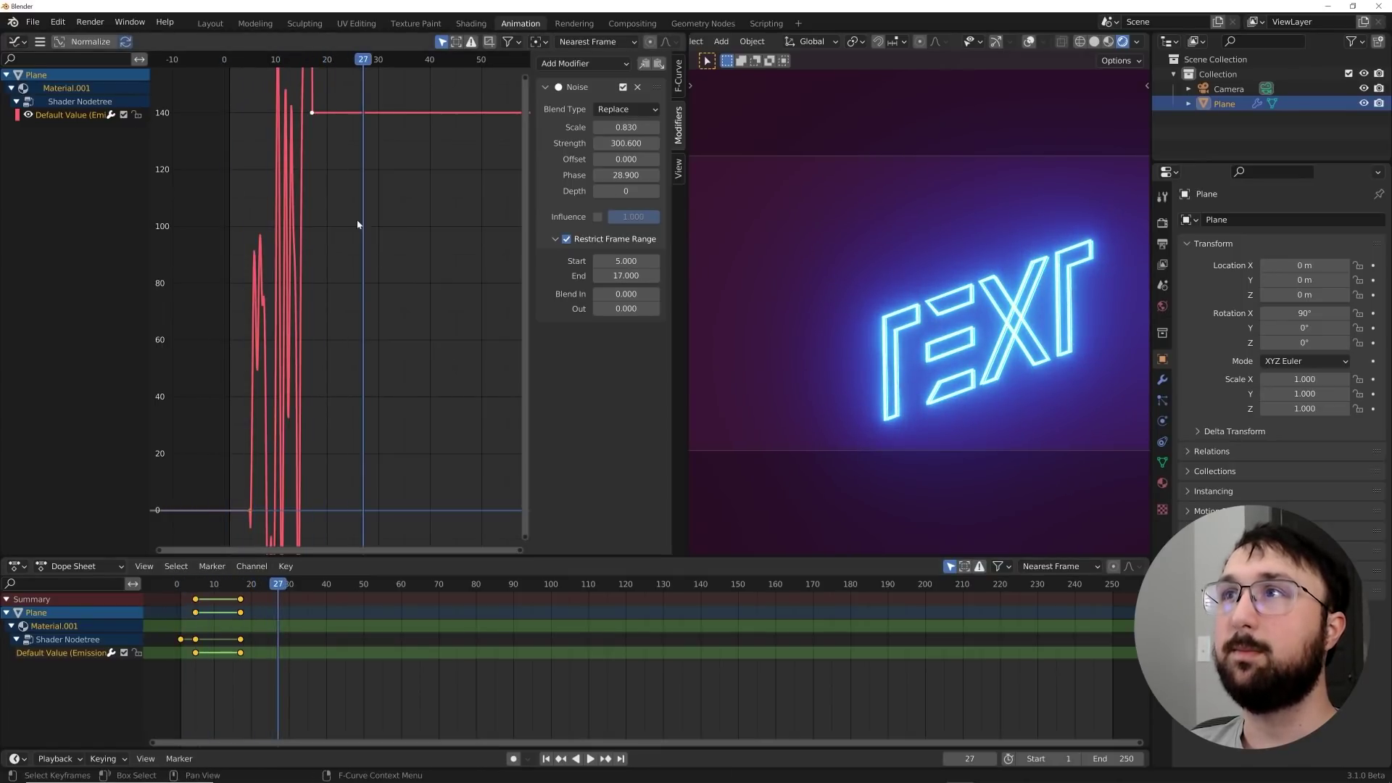
pyautogui.hotkey('shift', 'Left')
pyautogui.press('space')
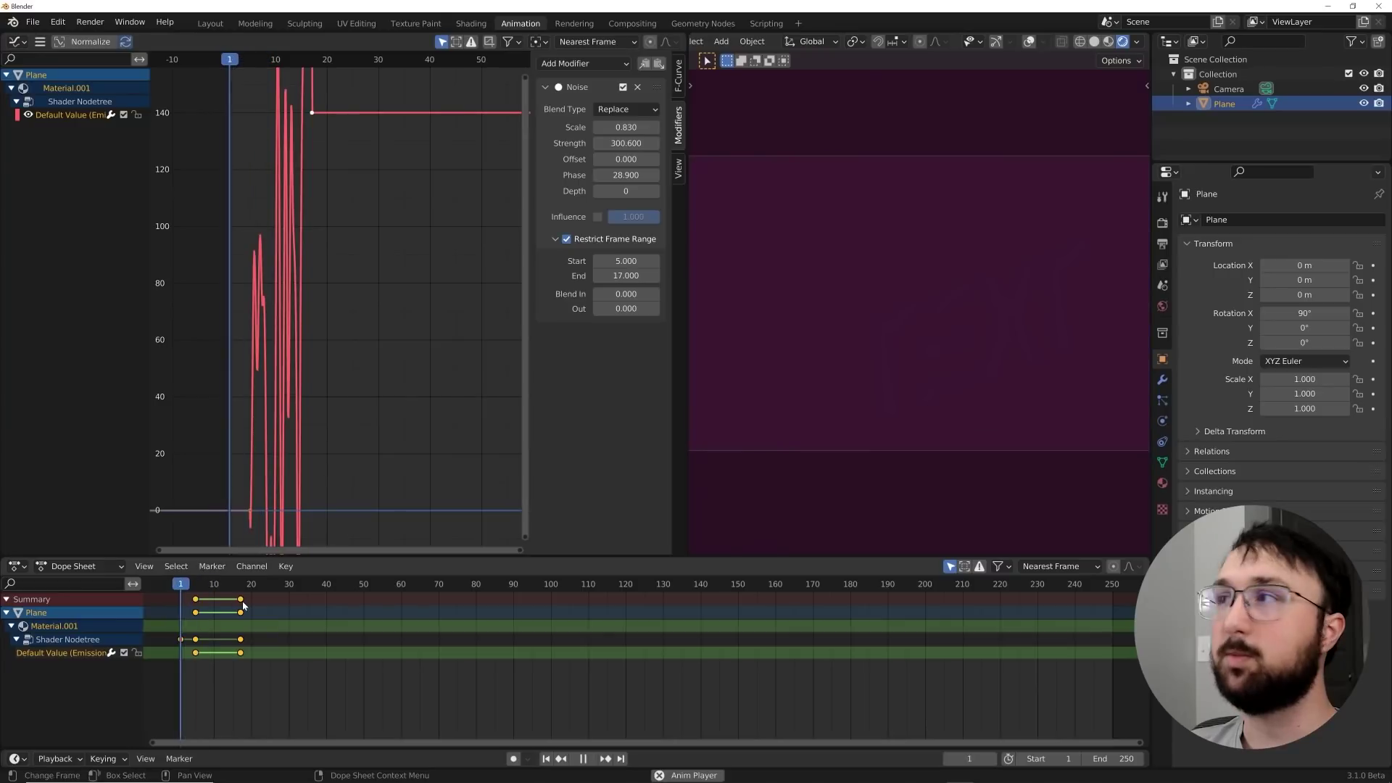
pyautogui.press('space')
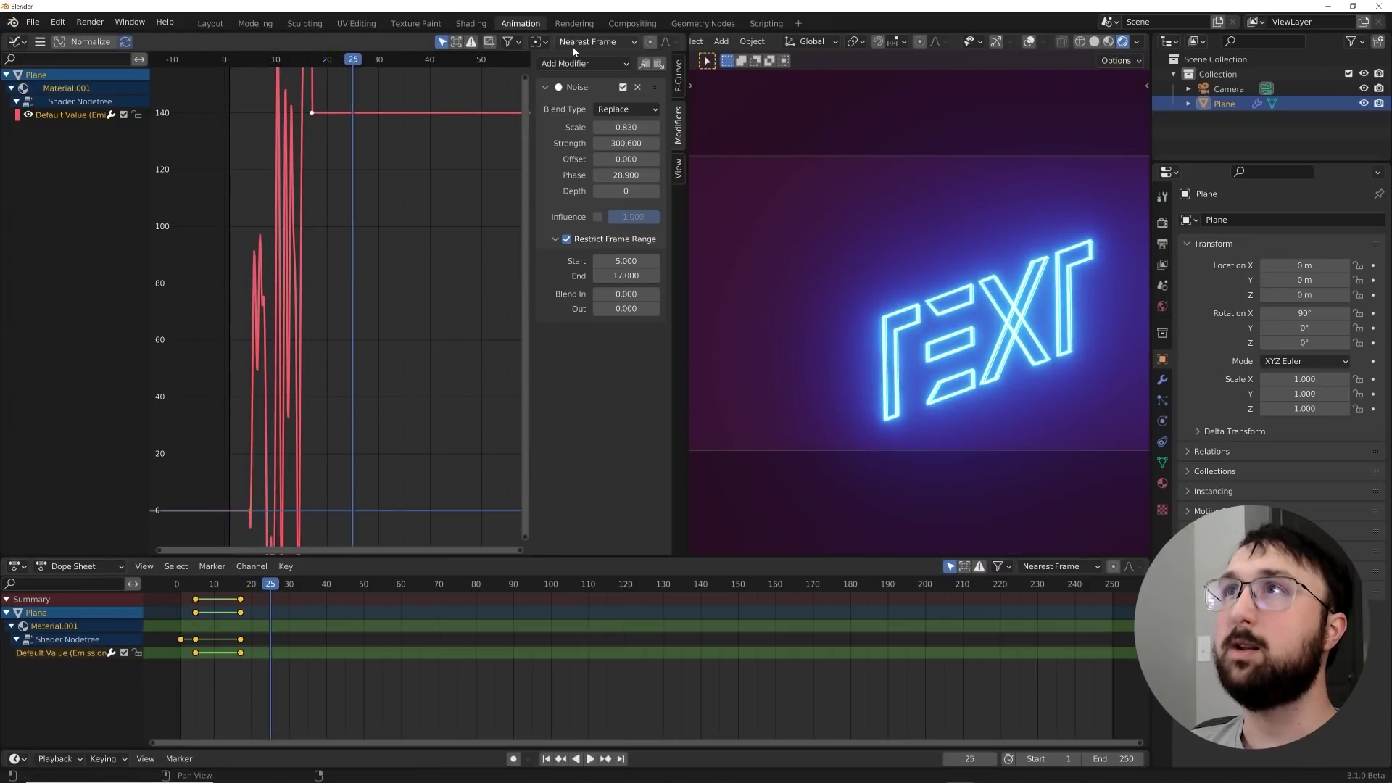
# Switch to the Shading workspace and set the default F-curve interpolation to Bezier in the animation preferences.
pyautogui.click(472, 24)
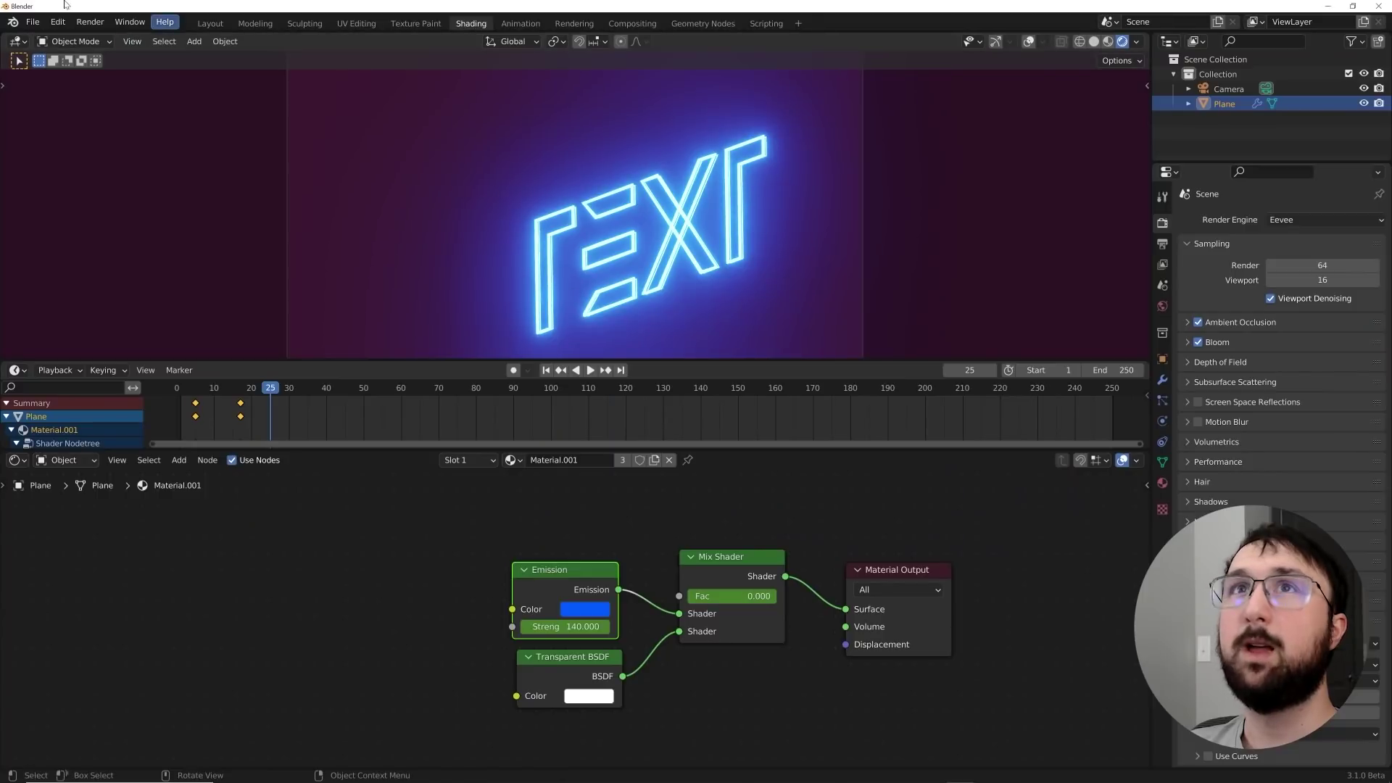
pyautogui.click(57, 22)
pyautogui.click(87, 232)
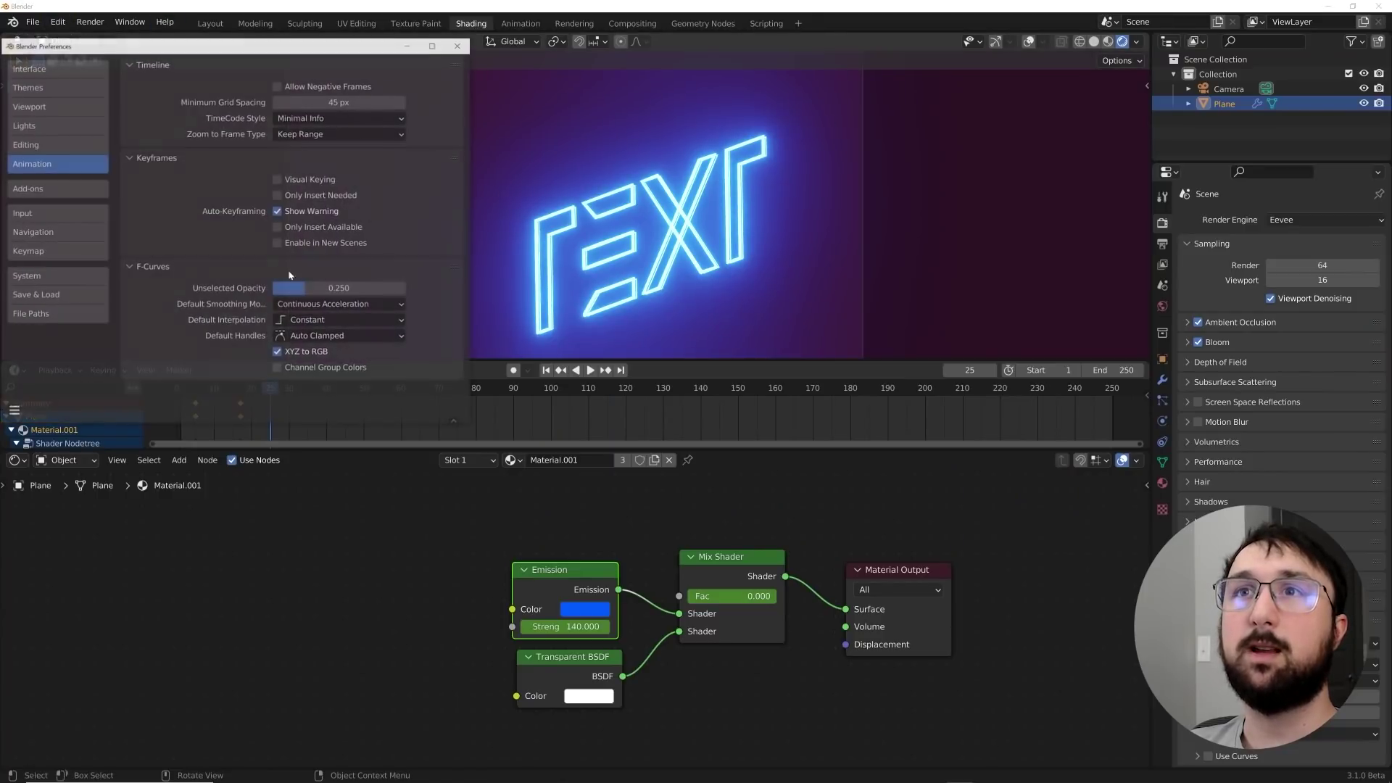
pyautogui.click(305, 319)
pyautogui.click(218, 240)
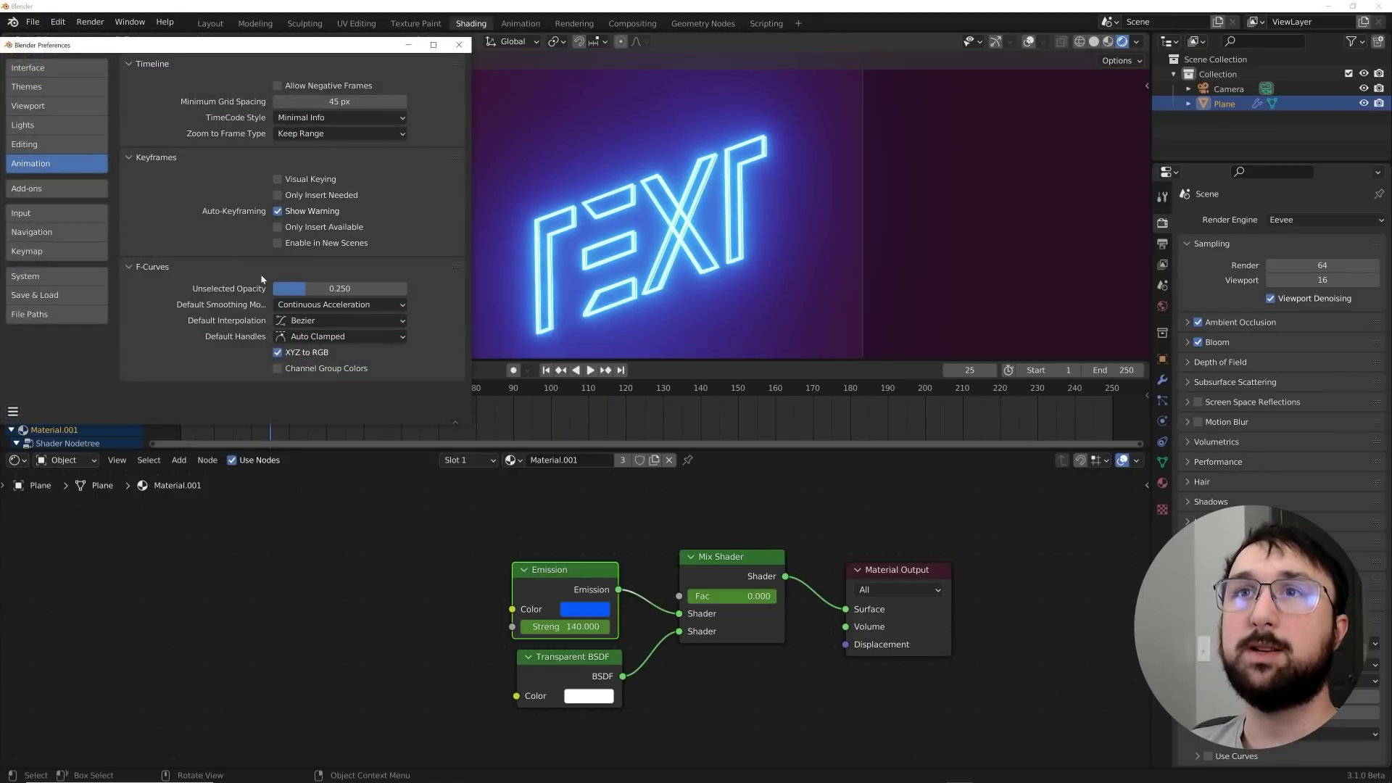
pyautogui.click(459, 45)
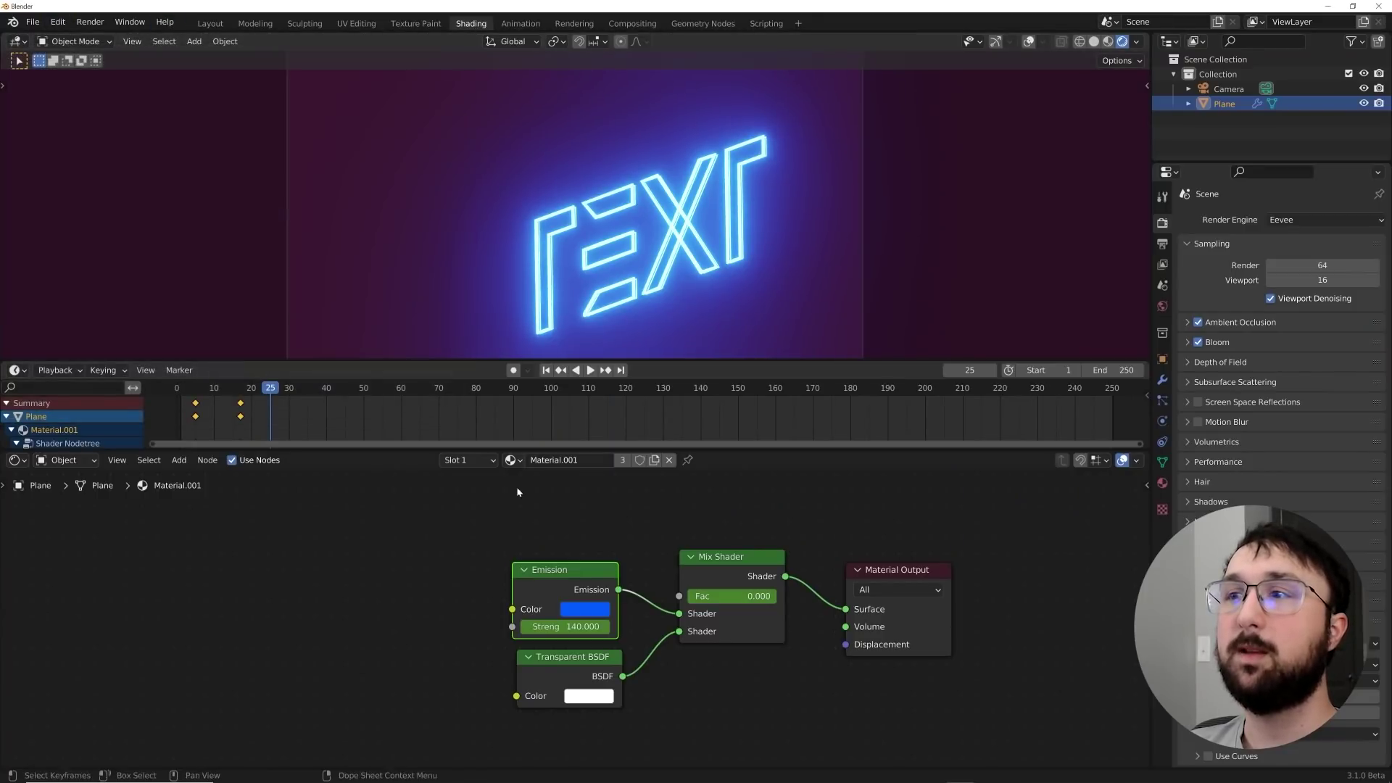
# Show the grad material in Slot 2 and play the animation from the start, stopping at frame 26.
pyautogui.click(490, 460)
pyautogui.click(417, 508)
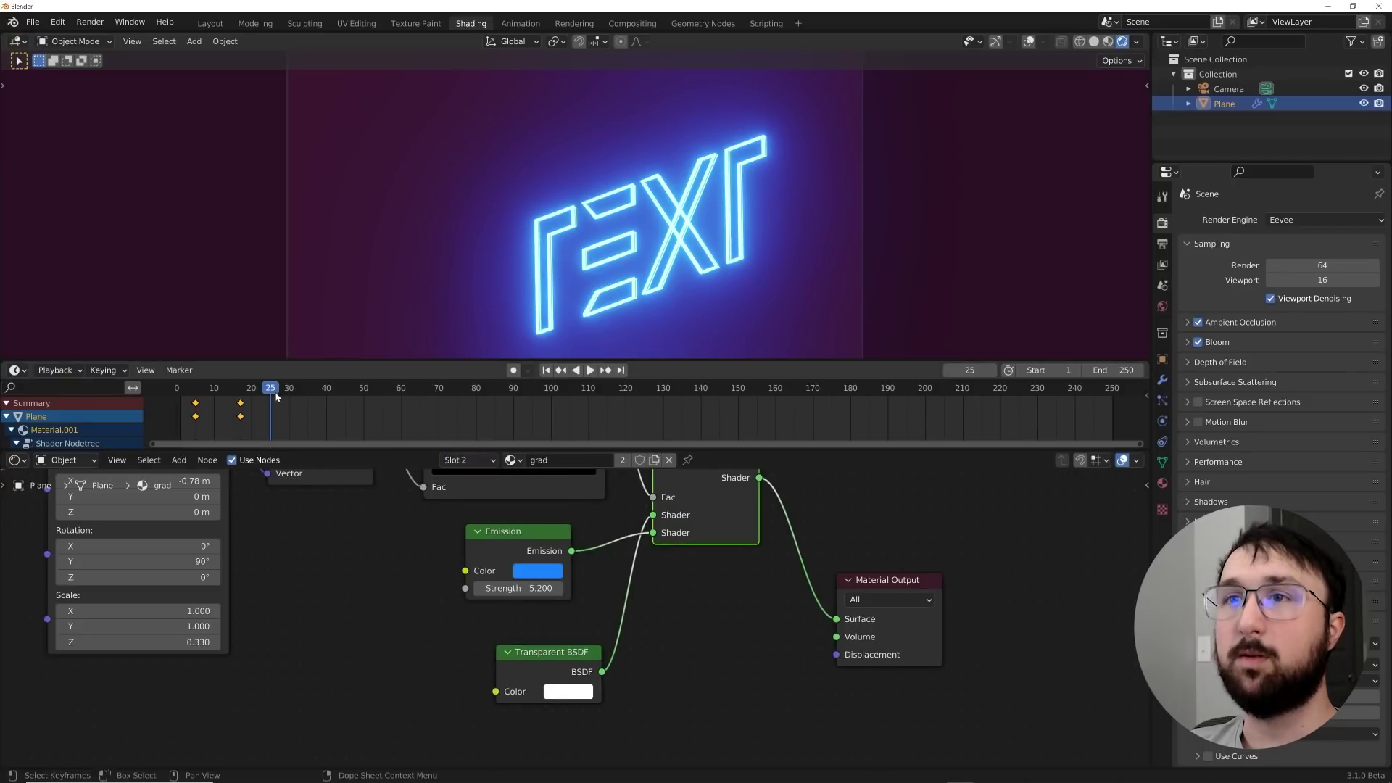
pyautogui.hotkey('shift', 'Left')
pyautogui.press('space')
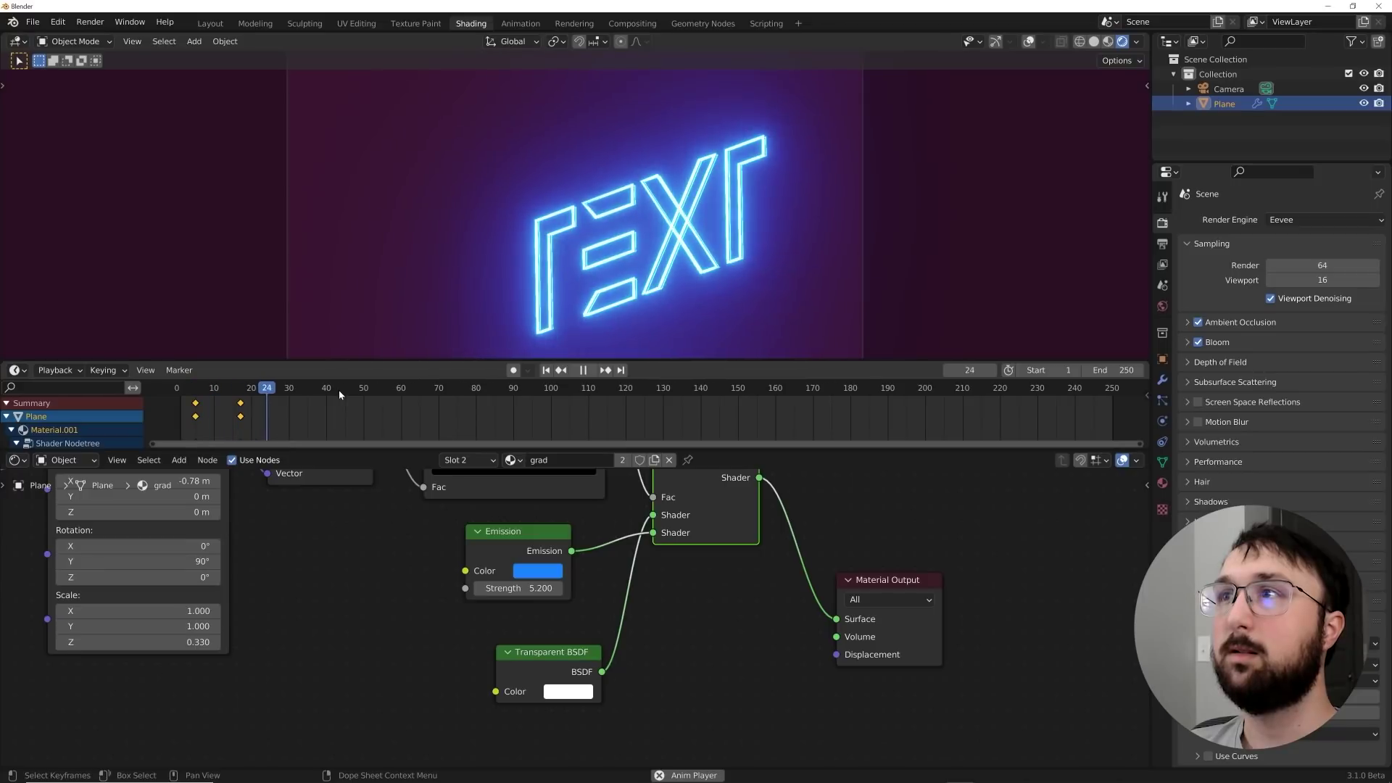
pyautogui.press('space')
# Set the Mapping node's Location X to -0.73 m and keyframe its location on frame 26.
pyautogui.moveTo(330, 543); pyautogui.dragTo(458, 636, button='middle')
pyautogui.scroll(-1, 458, 636)
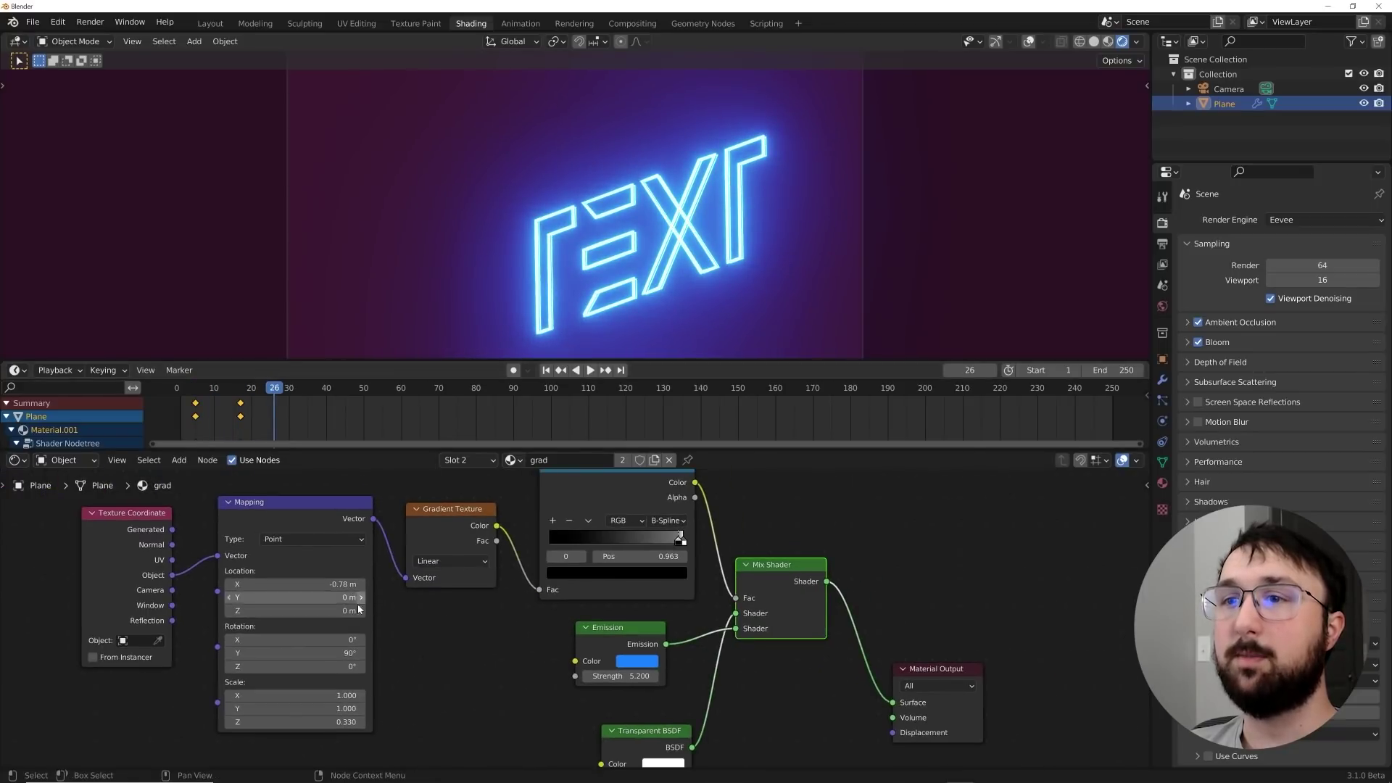
pyautogui.moveTo(359, 604); pyautogui.dragTo(436, 583, button='middle')
pyautogui.moveTo(409, 563)
pyautogui.keyDown('shift'); pyautogui.mouseDown()
pyautogui.moveTo(392, 563)
pyautogui.moveTo(428, 563)
pyautogui.moveTo(407, 564)
pyautogui.mouseUp(); pyautogui.keyUp('shift')
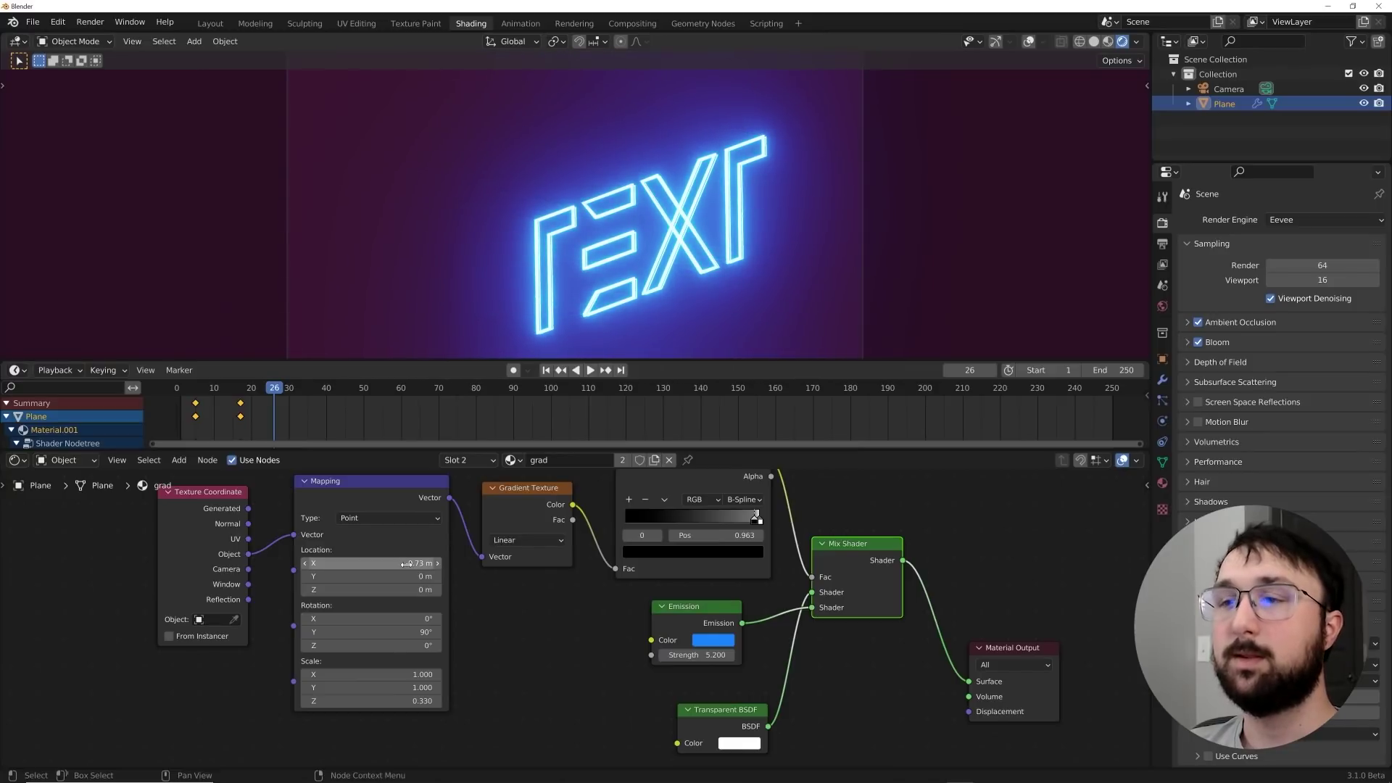
pyautogui.press('i')
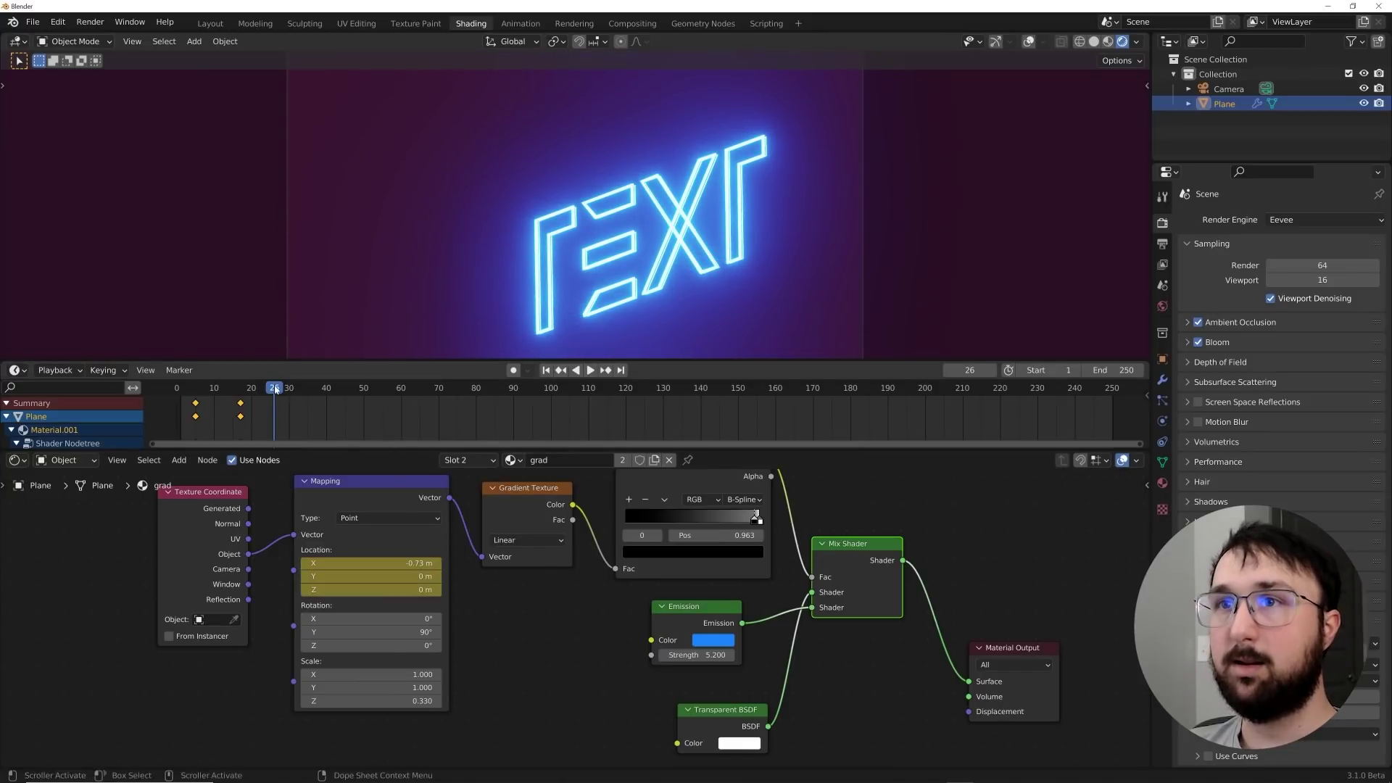
# Keyframe the Mapping node's location on frame 64 with X at -0.12 m, and play the animation from the start.
pyautogui.moveTo(404, 563); pyautogui.dragTo(409, 564)
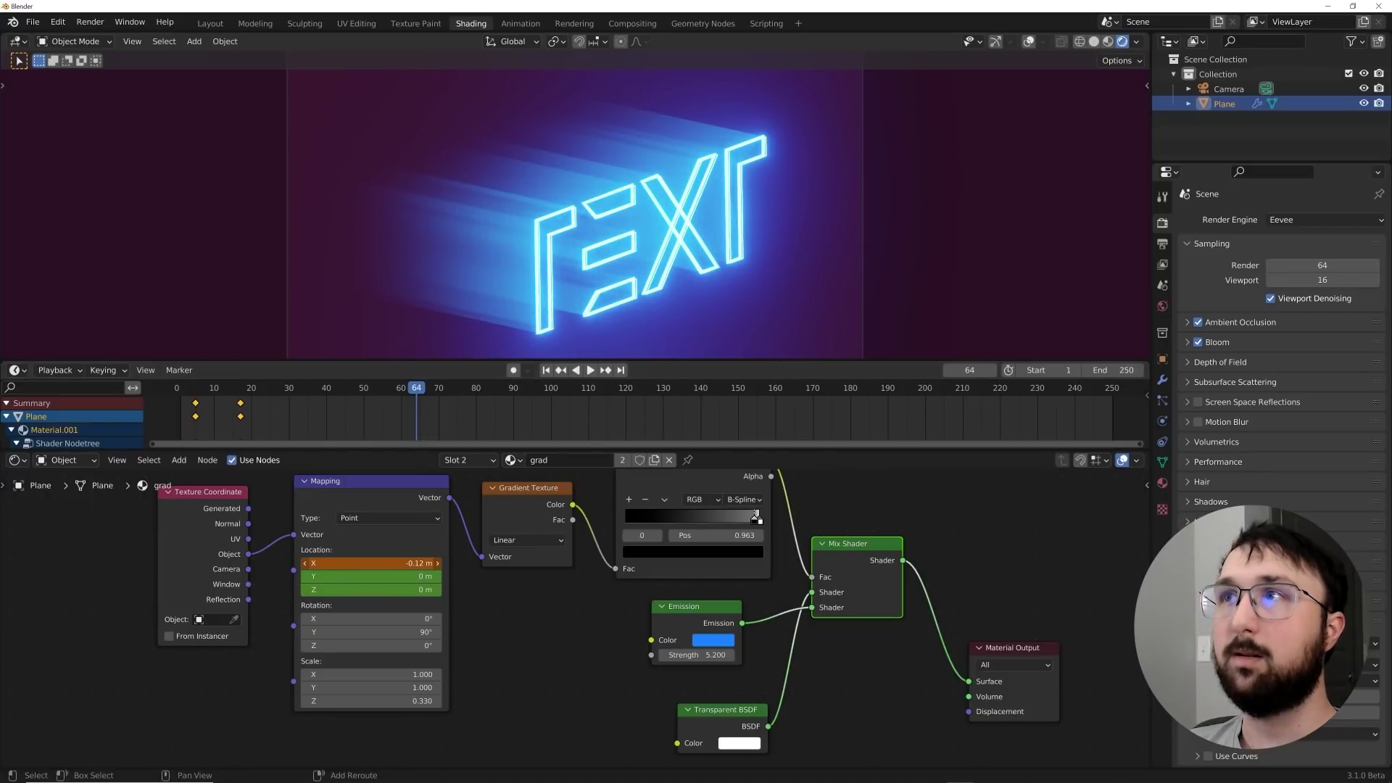
pyautogui.press('i')
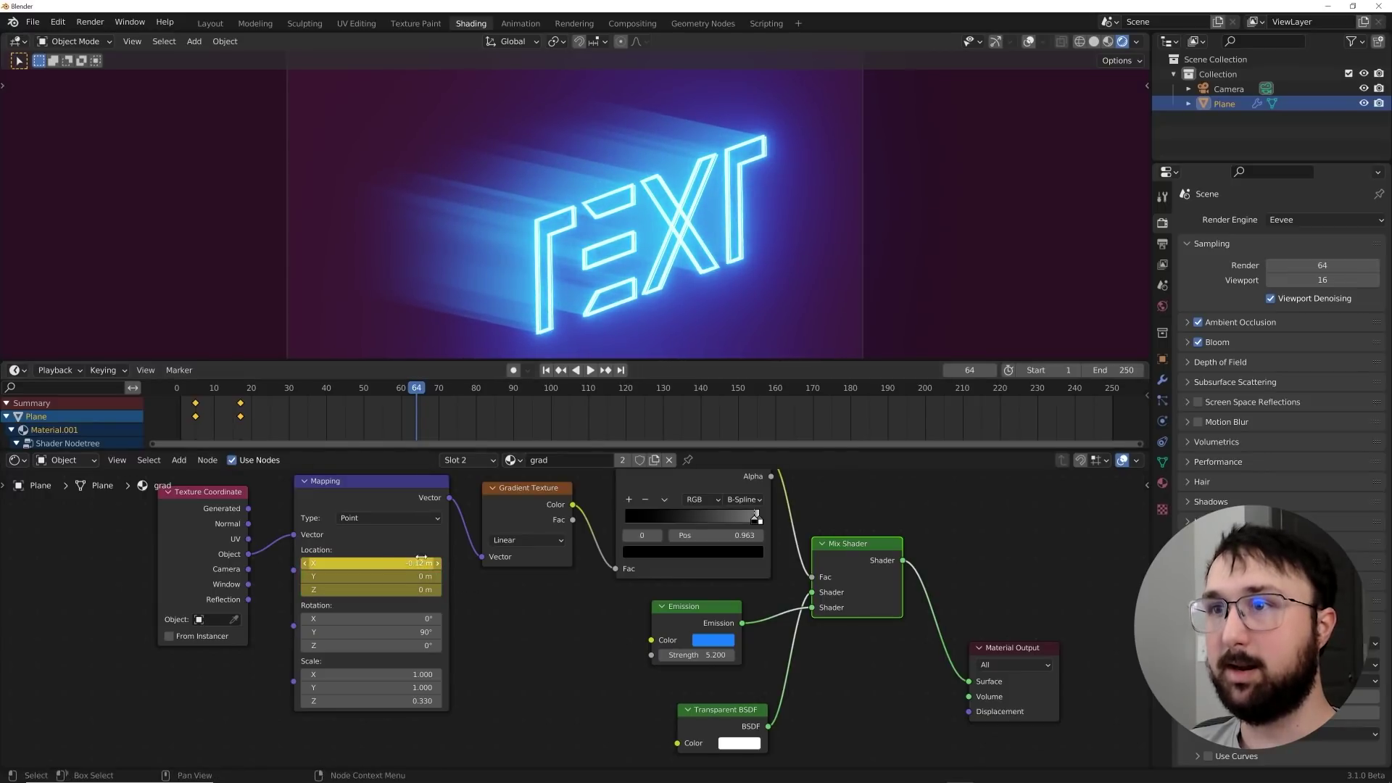
pyautogui.click(546, 370)
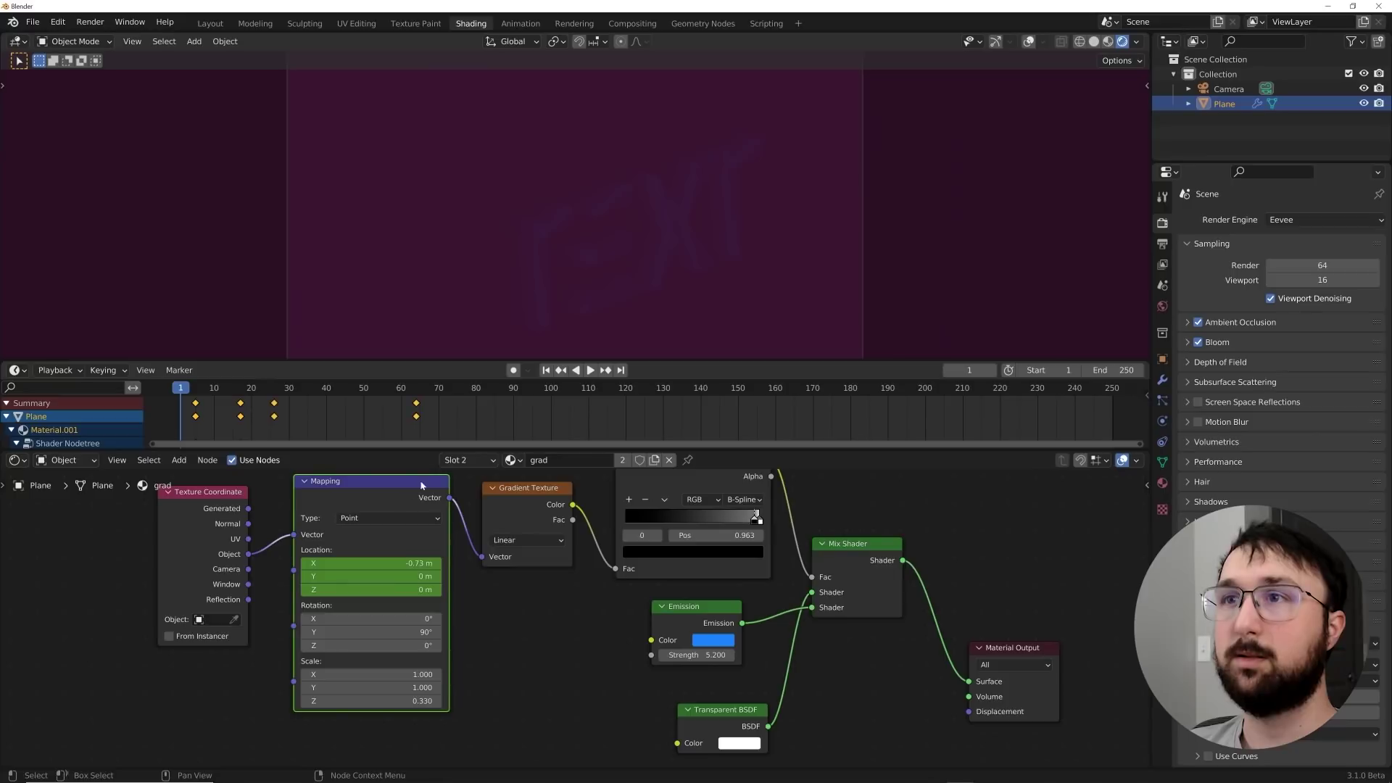
pyautogui.press('space')
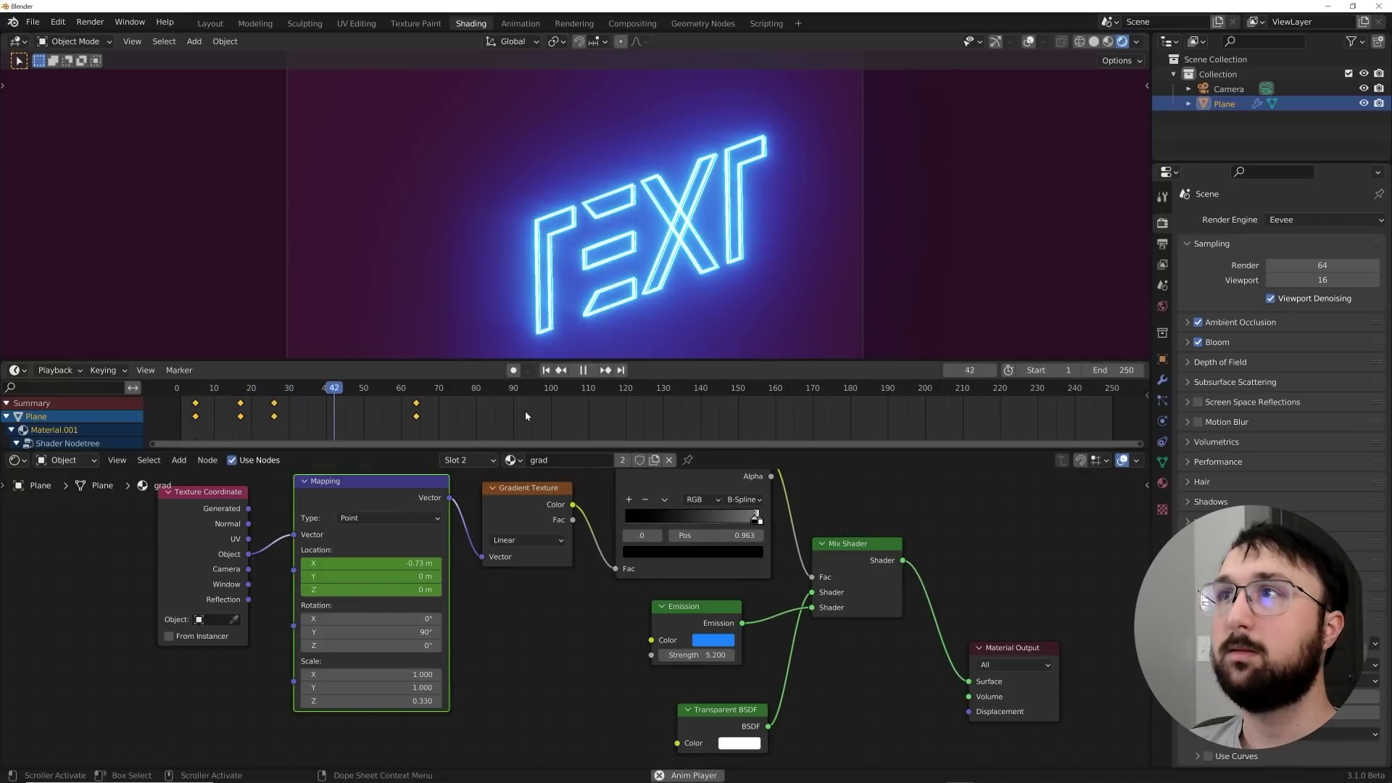
pyautogui.click(525, 411)
pyautogui.press('space')
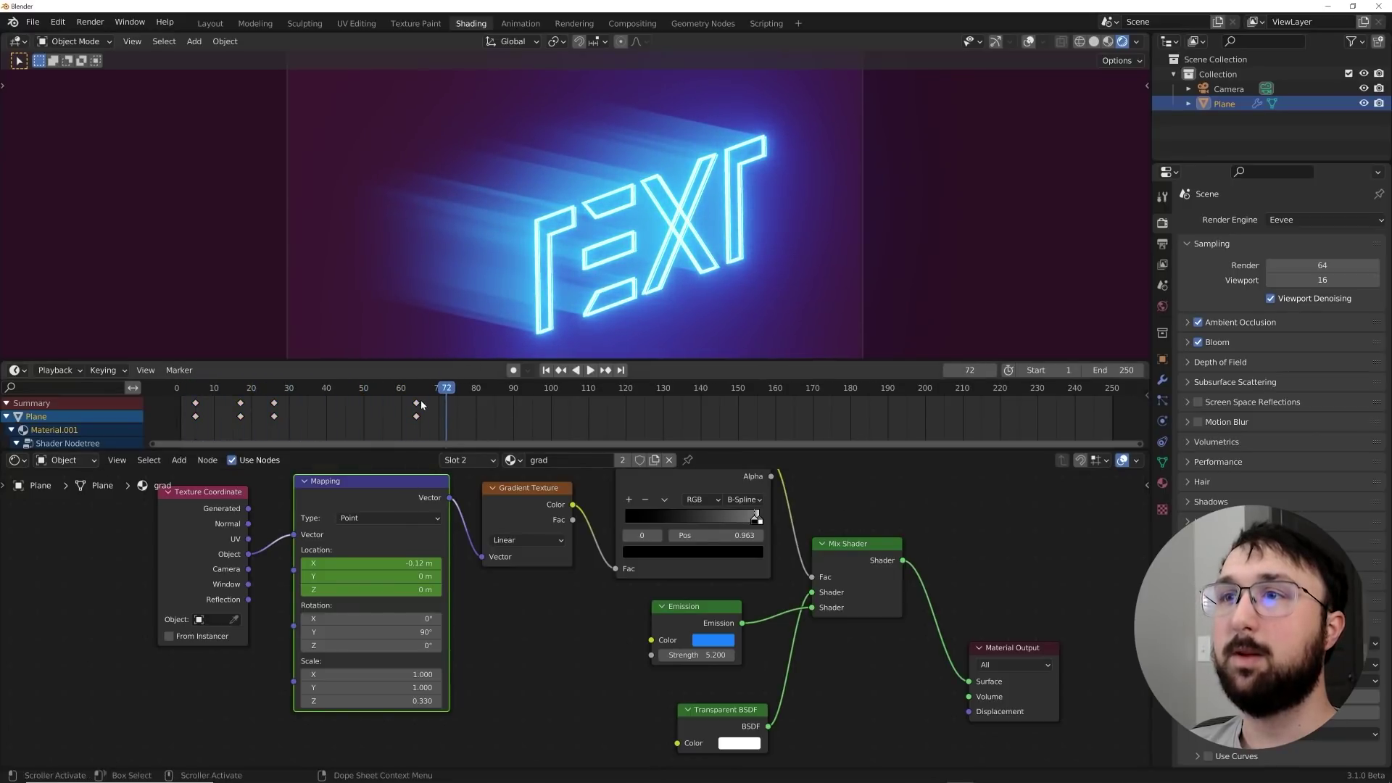
# Move the last keyframe from frame 64 to 79 and replay the animation from the start to check the extrusion's timing.
pyautogui.moveTo(421, 399); pyautogui.dragTo(492, 393)
pyautogui.click(546, 371)
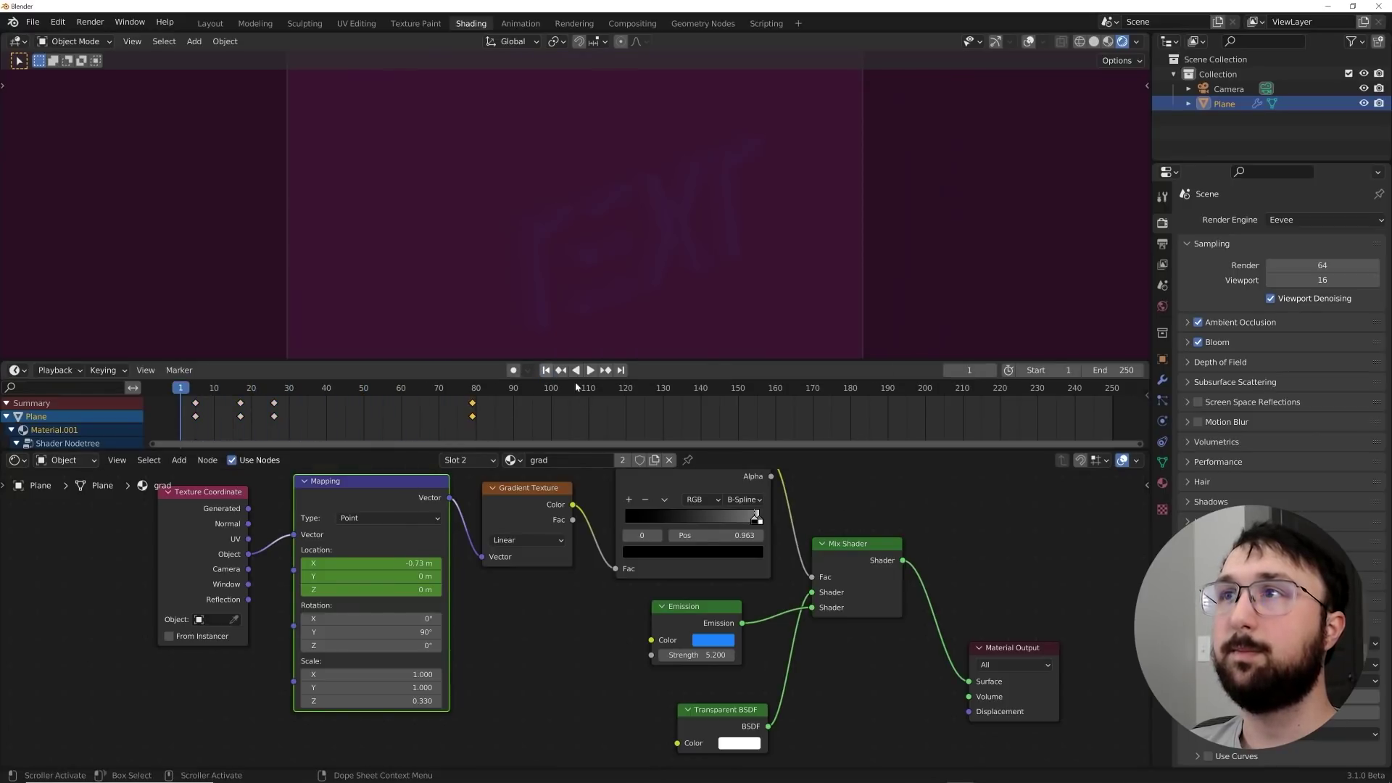
pyautogui.press('space')
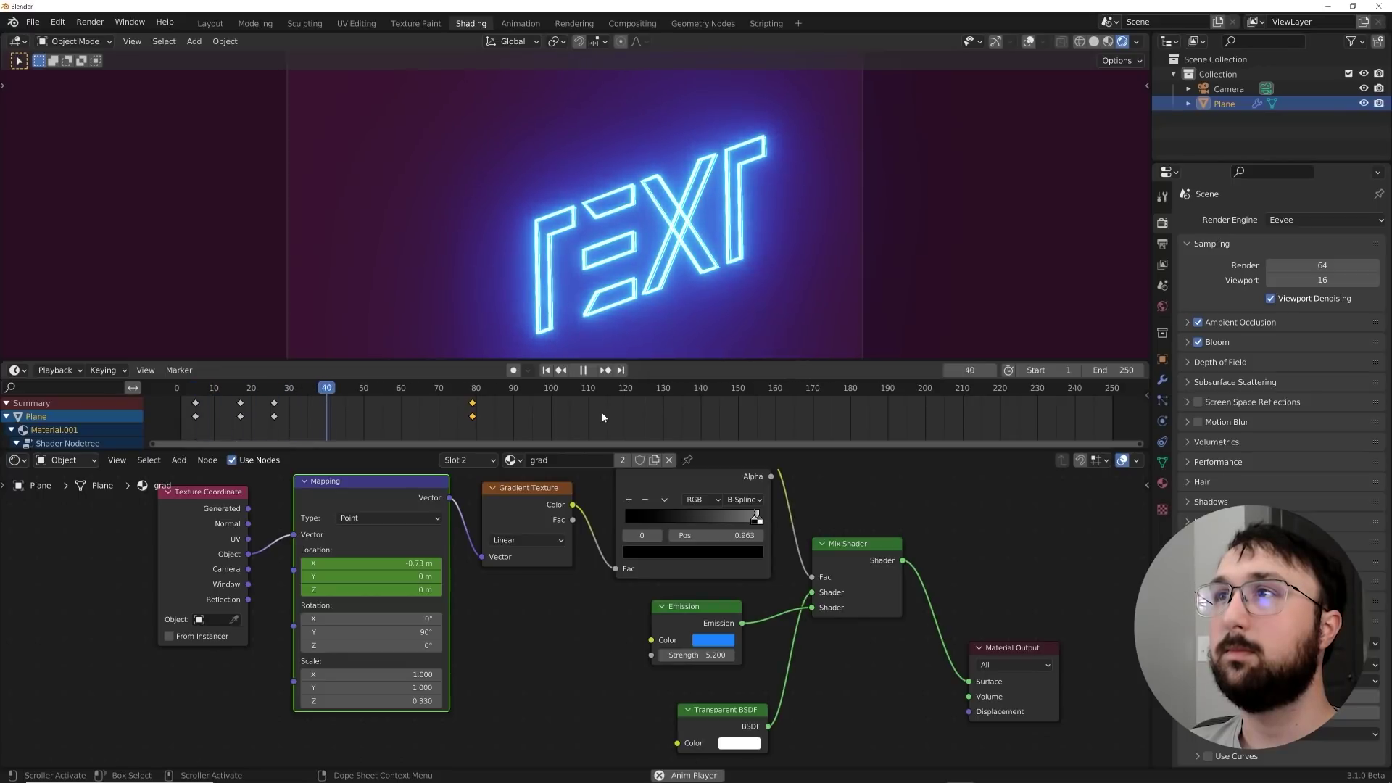
pyautogui.press('space')
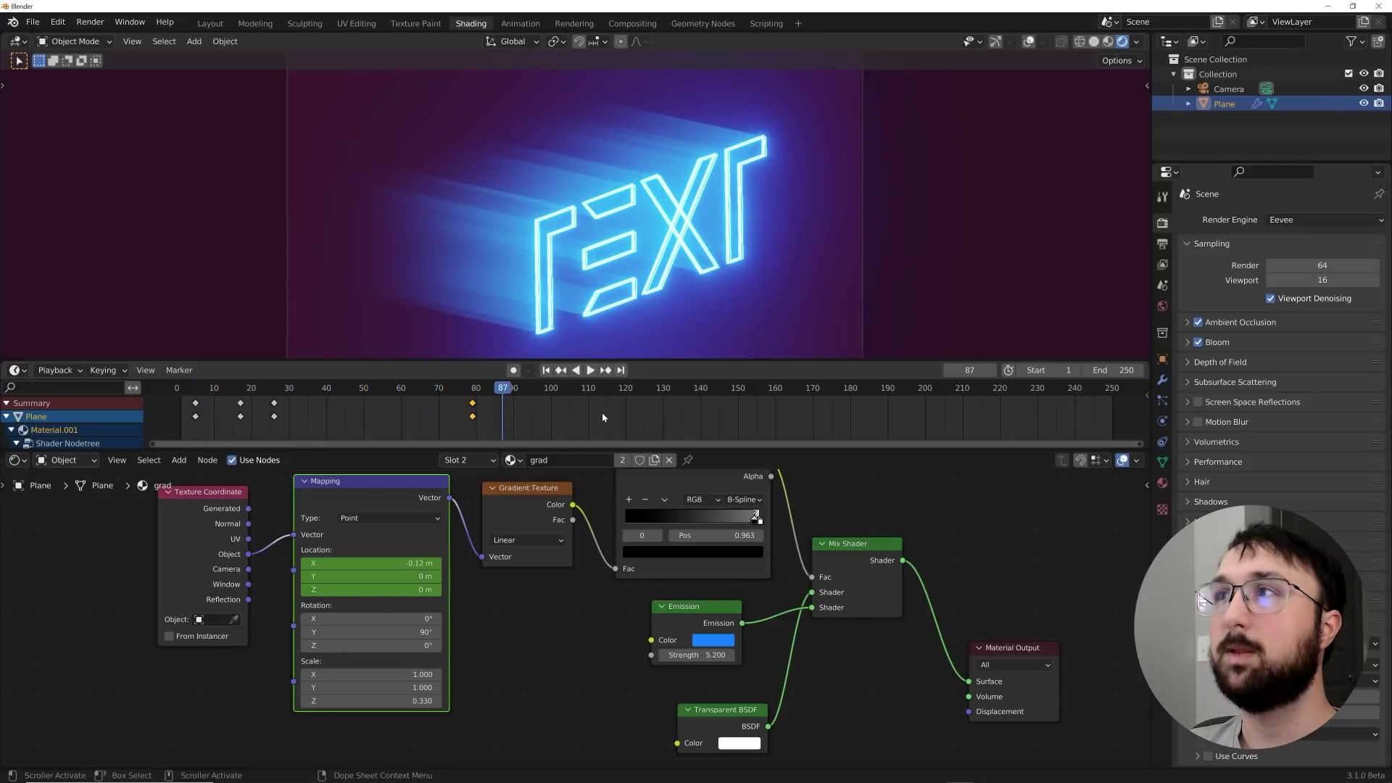
pyautogui.scroll(-2, 591, 236)
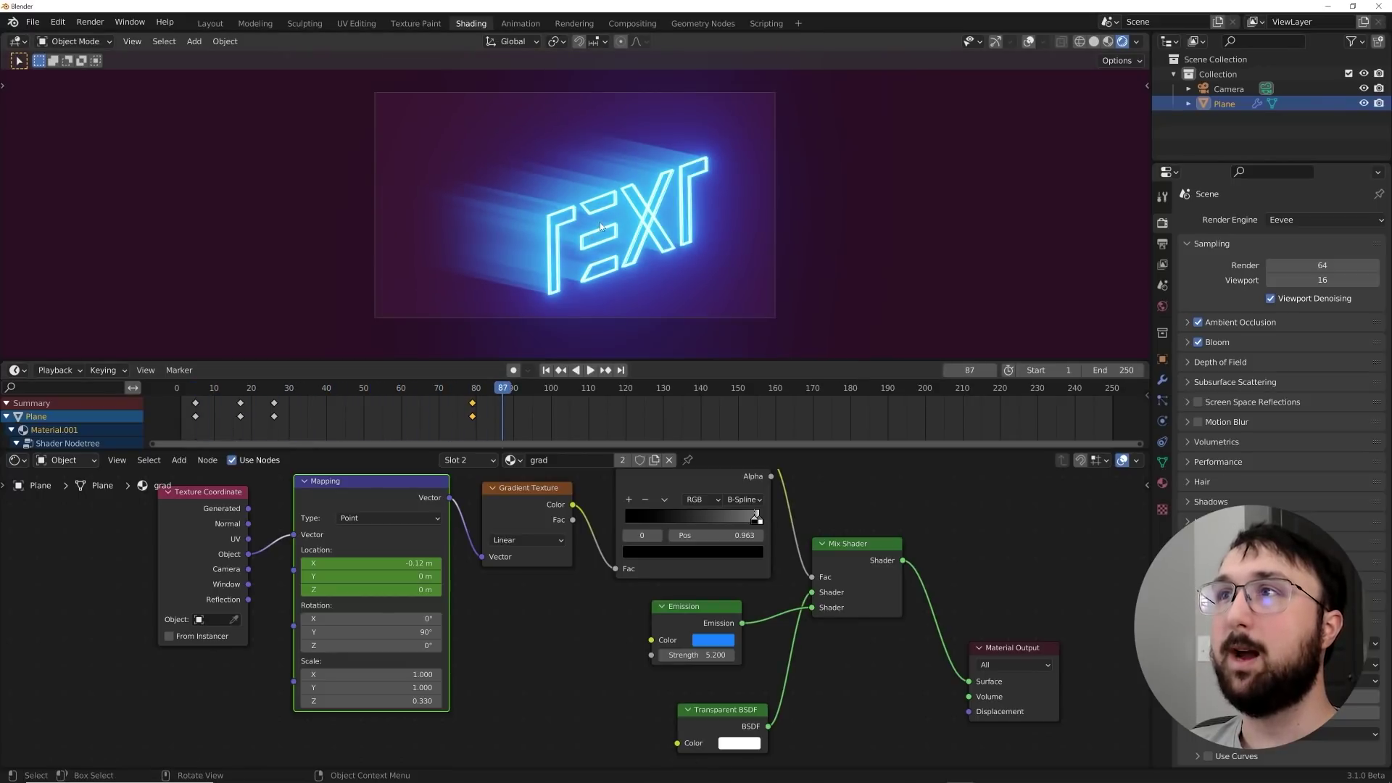
pyautogui.scroll(1, 602, 227)
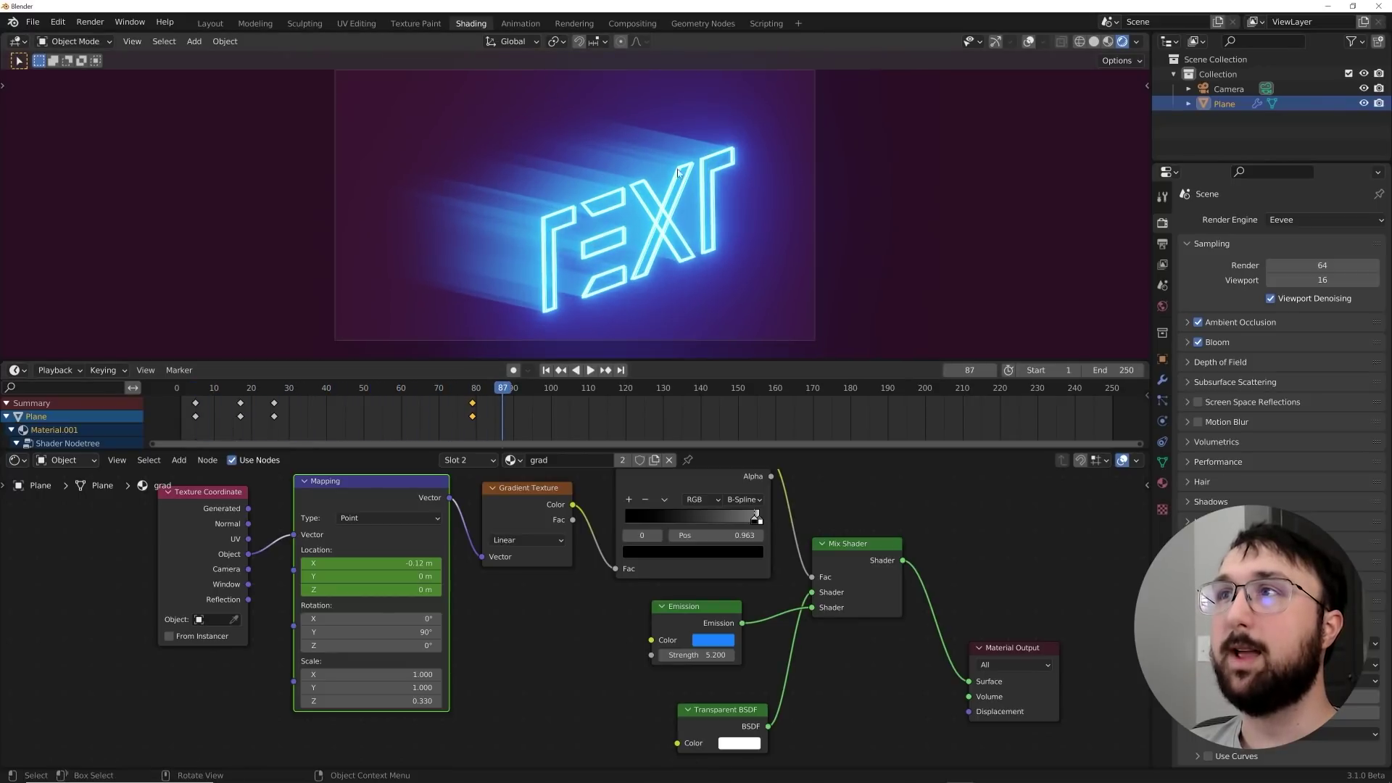
# Render a still image of frame 87, inspect the result, and put the render window away.
pyautogui.click(90, 21)
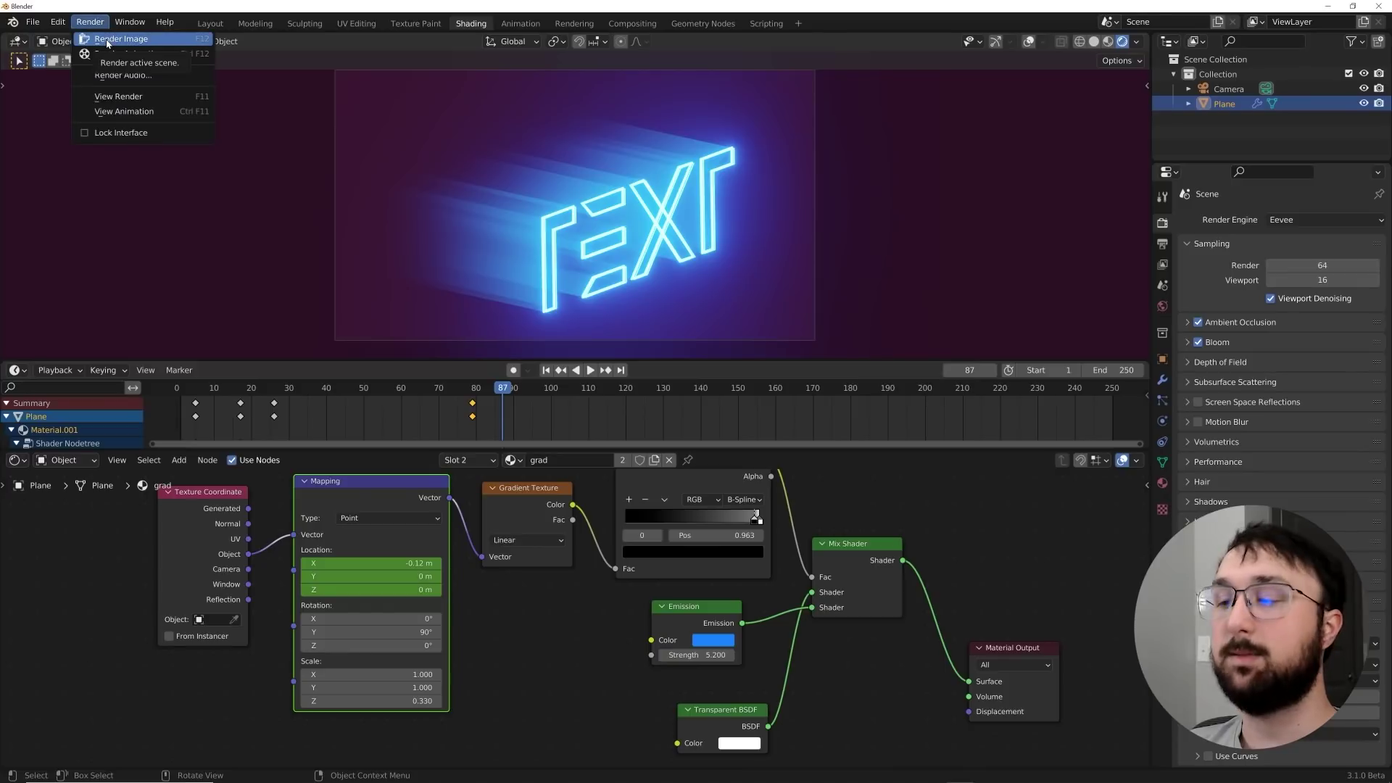
pyautogui.click(107, 40)
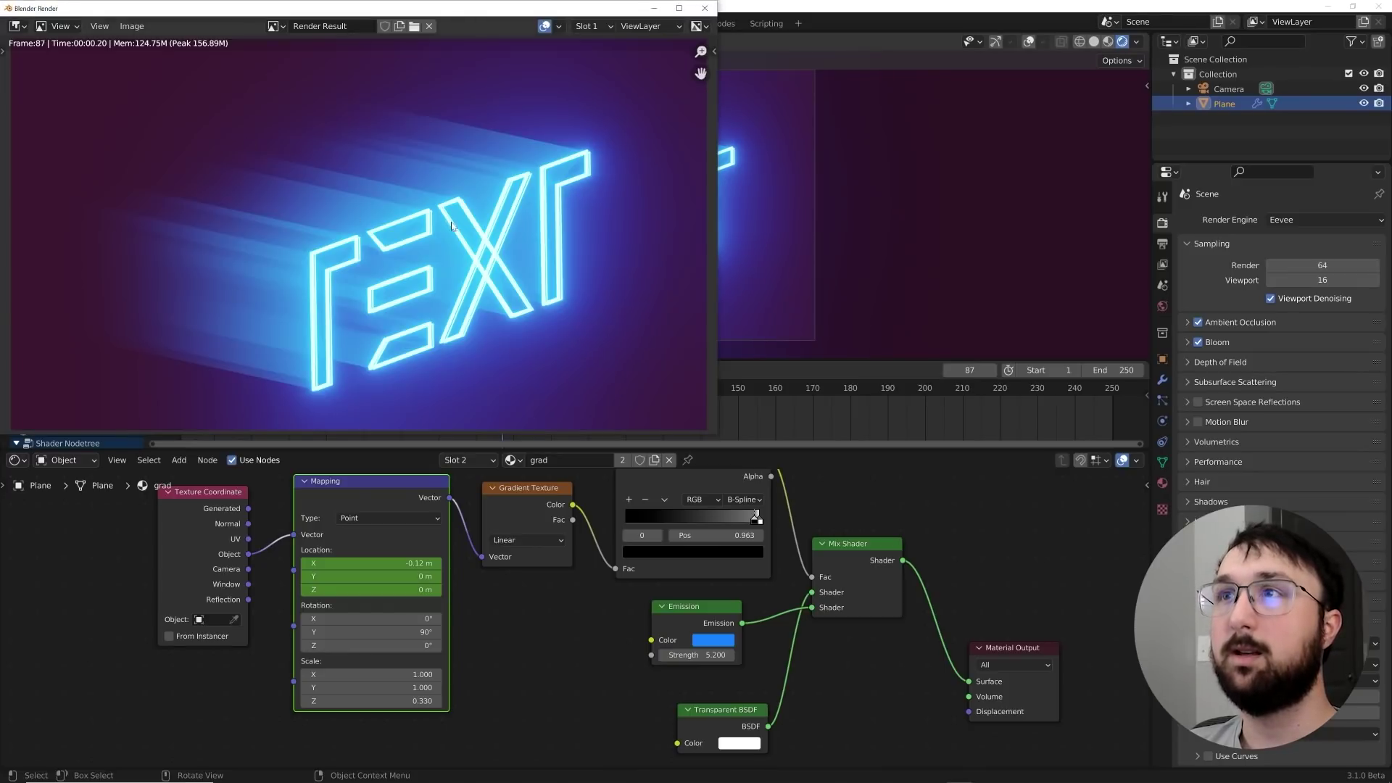
pyautogui.scroll(-2, 452, 226)
pyautogui.click(656, 9)
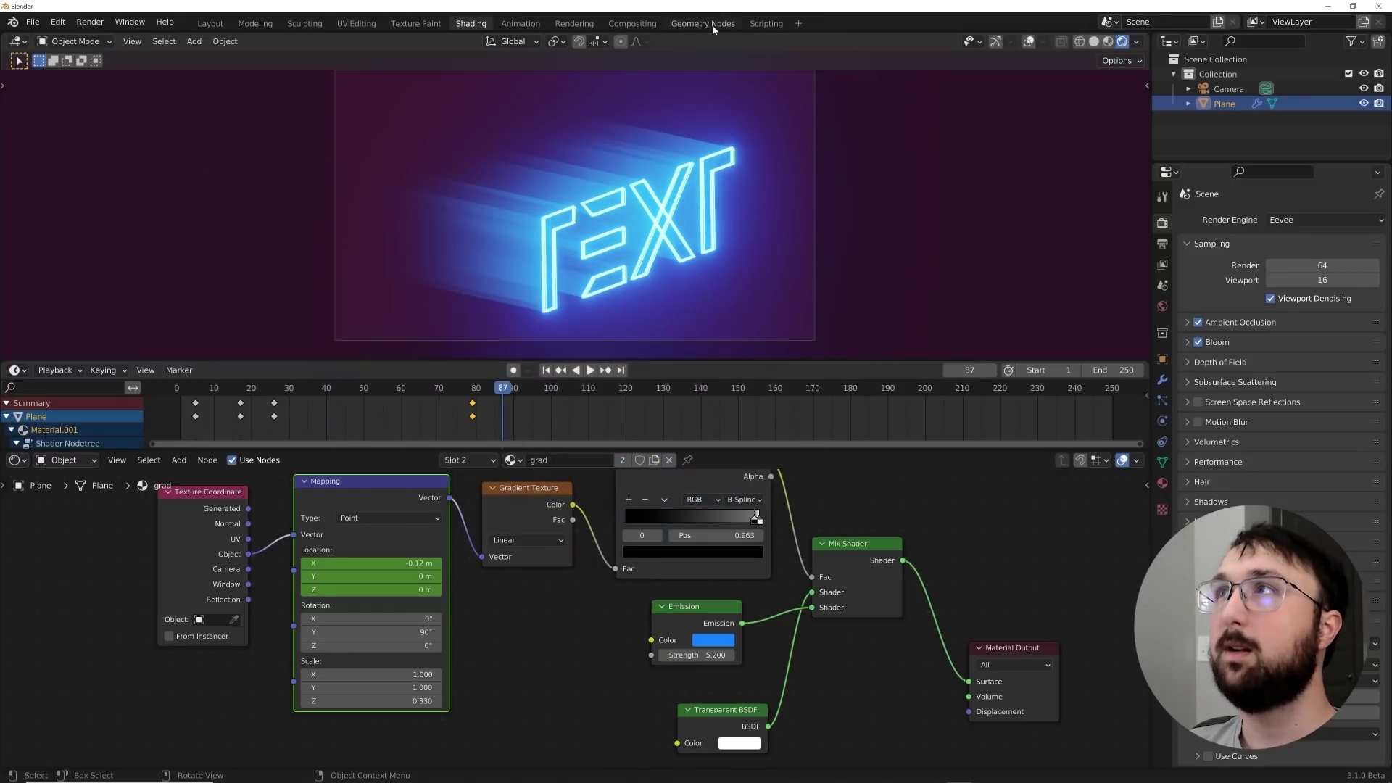
# Enable nodes in the compositor, add a Viewer node, and connect the Render Layers image output to it.
pyautogui.click(634, 24)
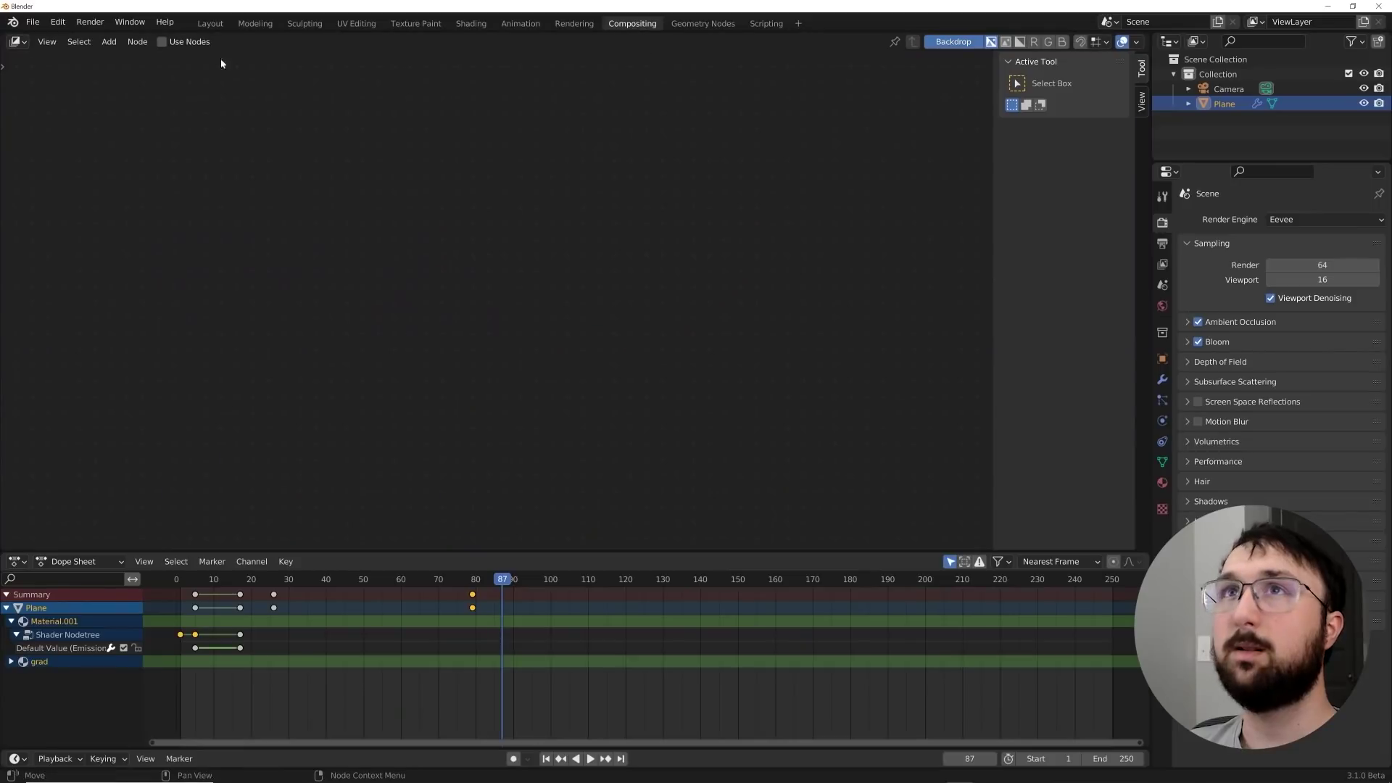
pyautogui.click(161, 42)
pyautogui.hotkey('shift', 'a')
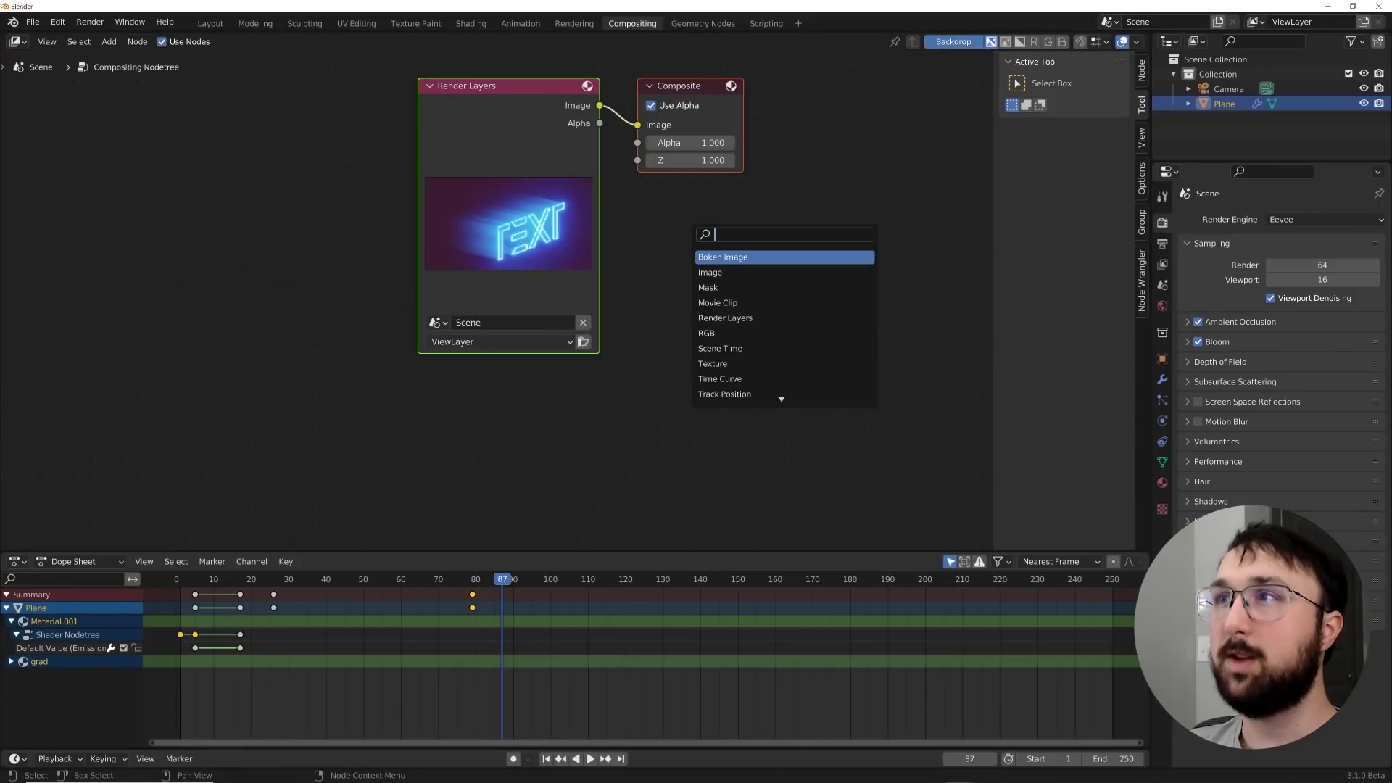
pyautogui.write('vie')
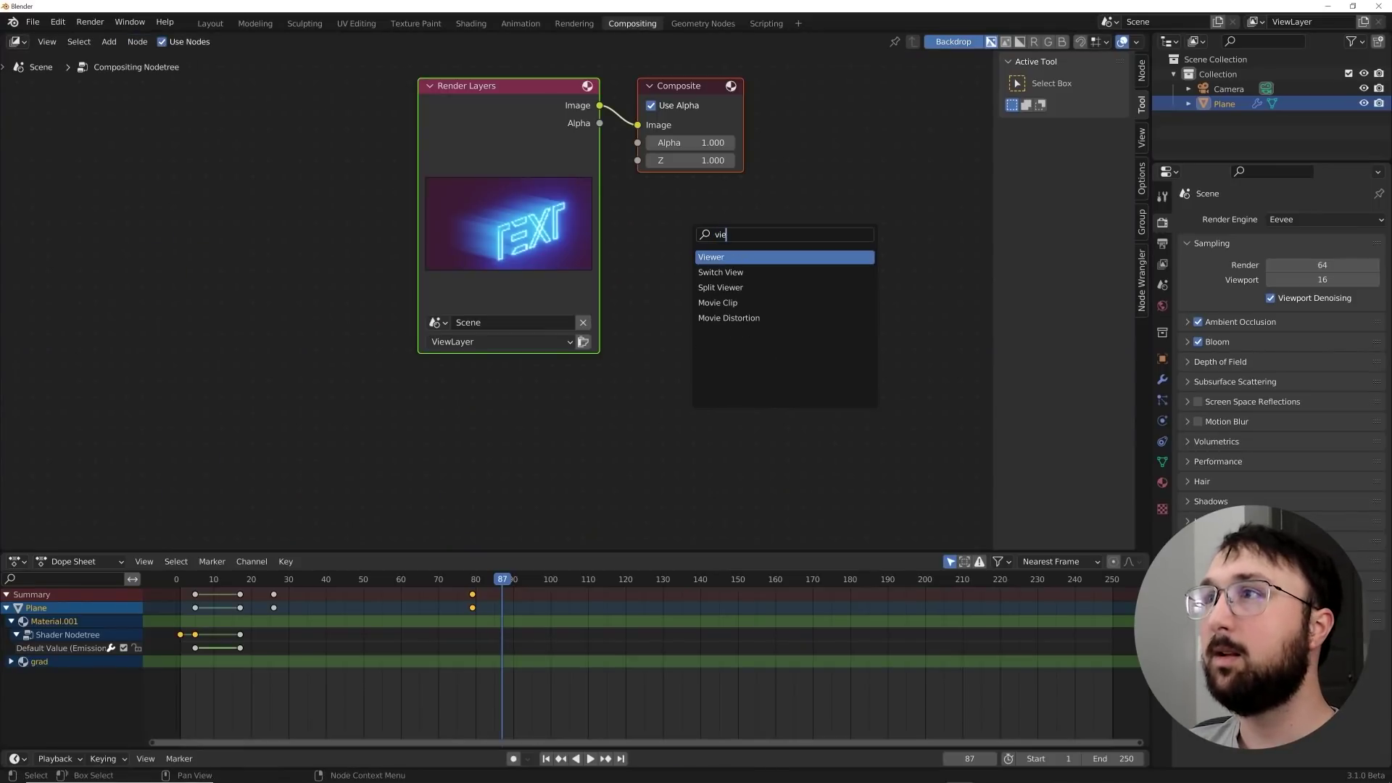
pyautogui.click(711, 254)
pyautogui.click(665, 212)
pyautogui.moveTo(600, 106); pyautogui.dragTo(666, 259)
# Insert a shared reroute in the links to Composite and Viewer, and space the Render Layers node away from it.
pyautogui.moveTo(567, 127); pyautogui.dragTo(374, 158)
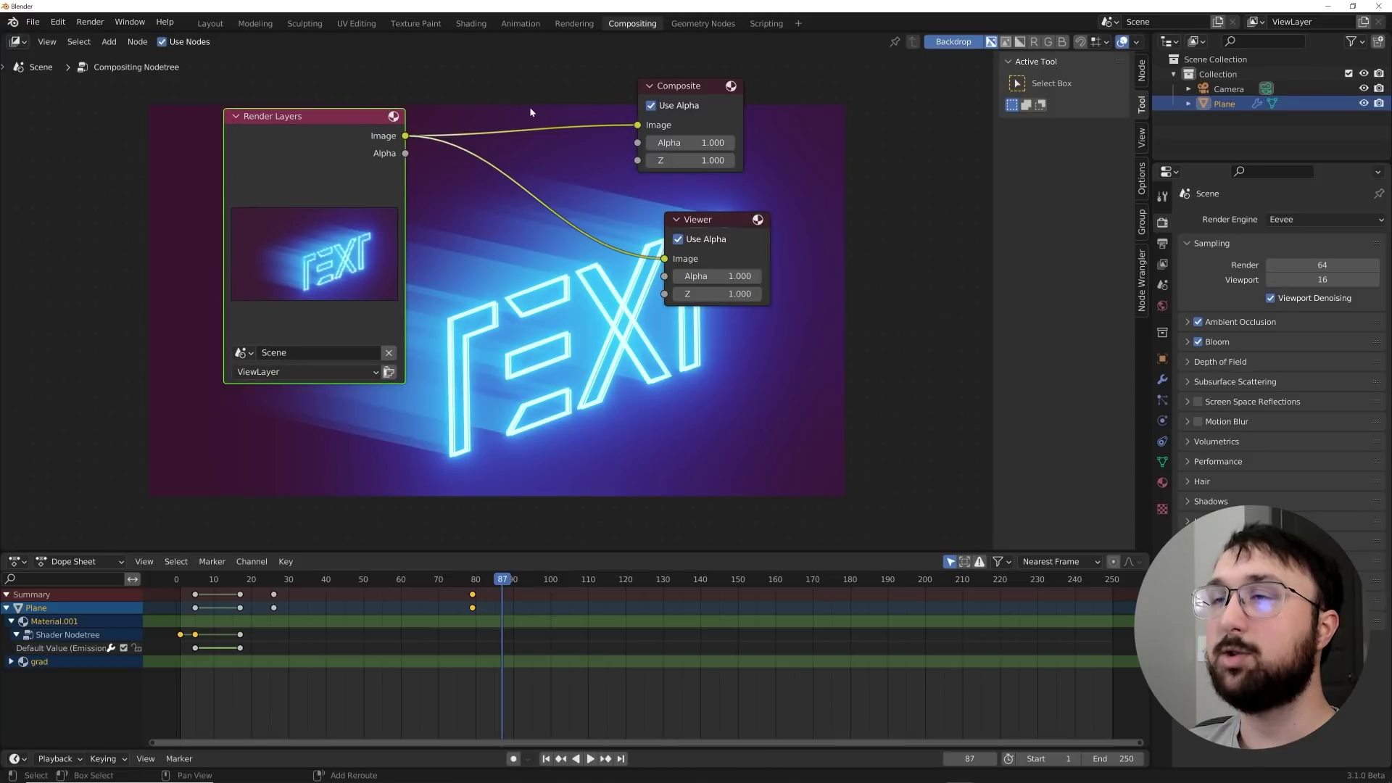
pyautogui.keyDown('shift'); pyautogui.moveTo(531, 113); pyautogui.dragTo(510, 196, button='right'); pyautogui.keyUp('shift')
pyautogui.moveTo(509, 185); pyautogui.dragTo(578, 279, button='middle')
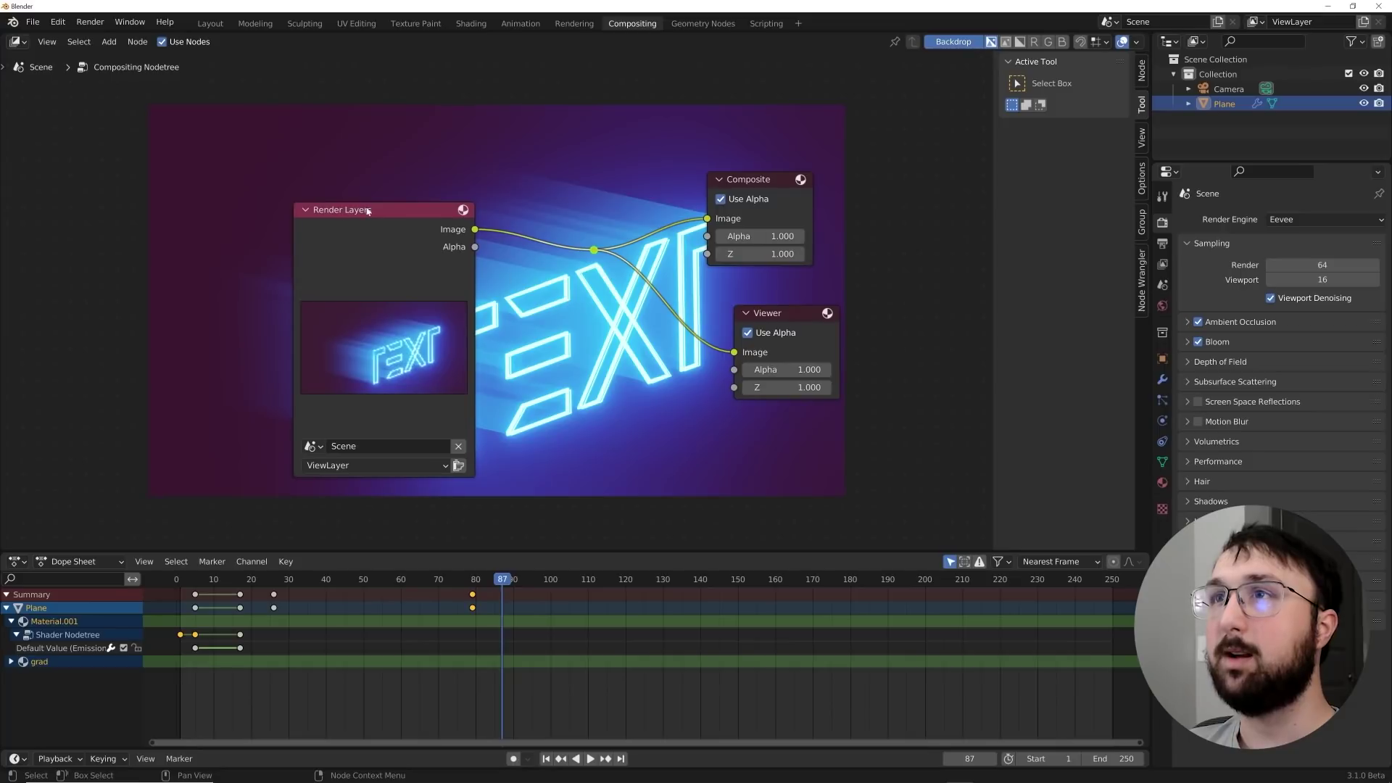
pyautogui.moveTo(368, 211); pyautogui.dragTo(119, 210)
pyautogui.scroll(2, 506, 348)
pyautogui.moveTo(508, 348); pyautogui.dragTo(604, 333, button='middle')
# Insert a Glare node on the link between Render Layers and the reroute.
pyautogui.hotkey('shift', 'a')
pyautogui.click(486, 147)
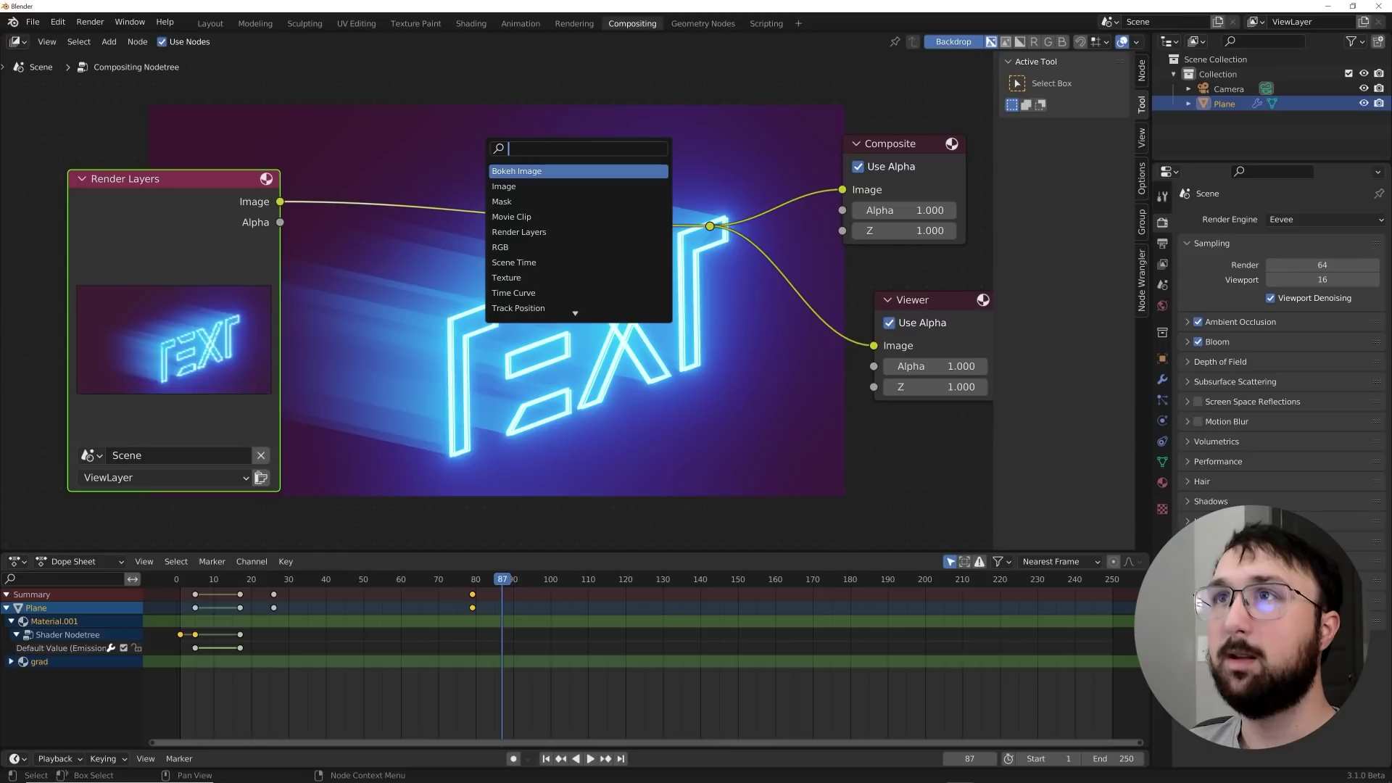
pyautogui.write('gl')
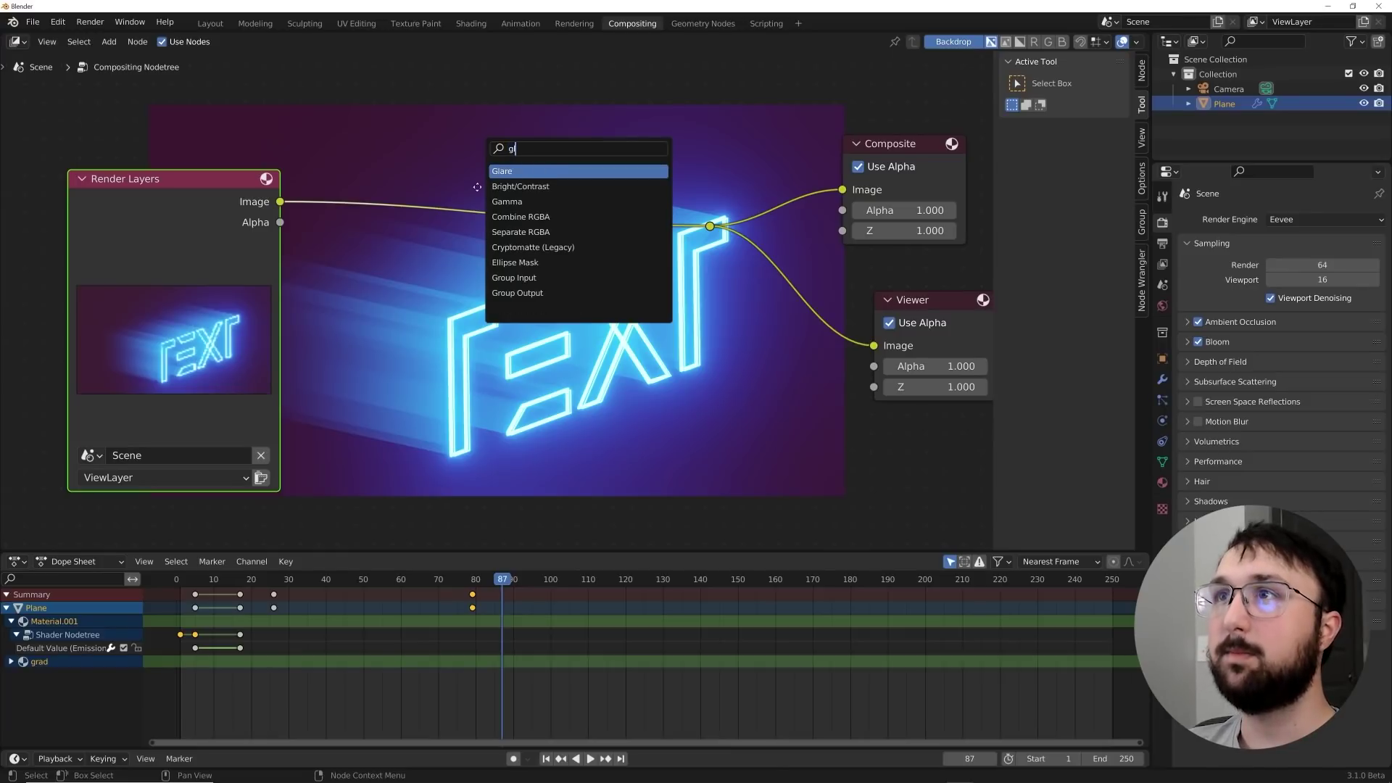
pyautogui.press('Return')
pyautogui.click(455, 197)
pyautogui.moveTo(413, 182); pyautogui.dragTo(361, 192, button='middle')
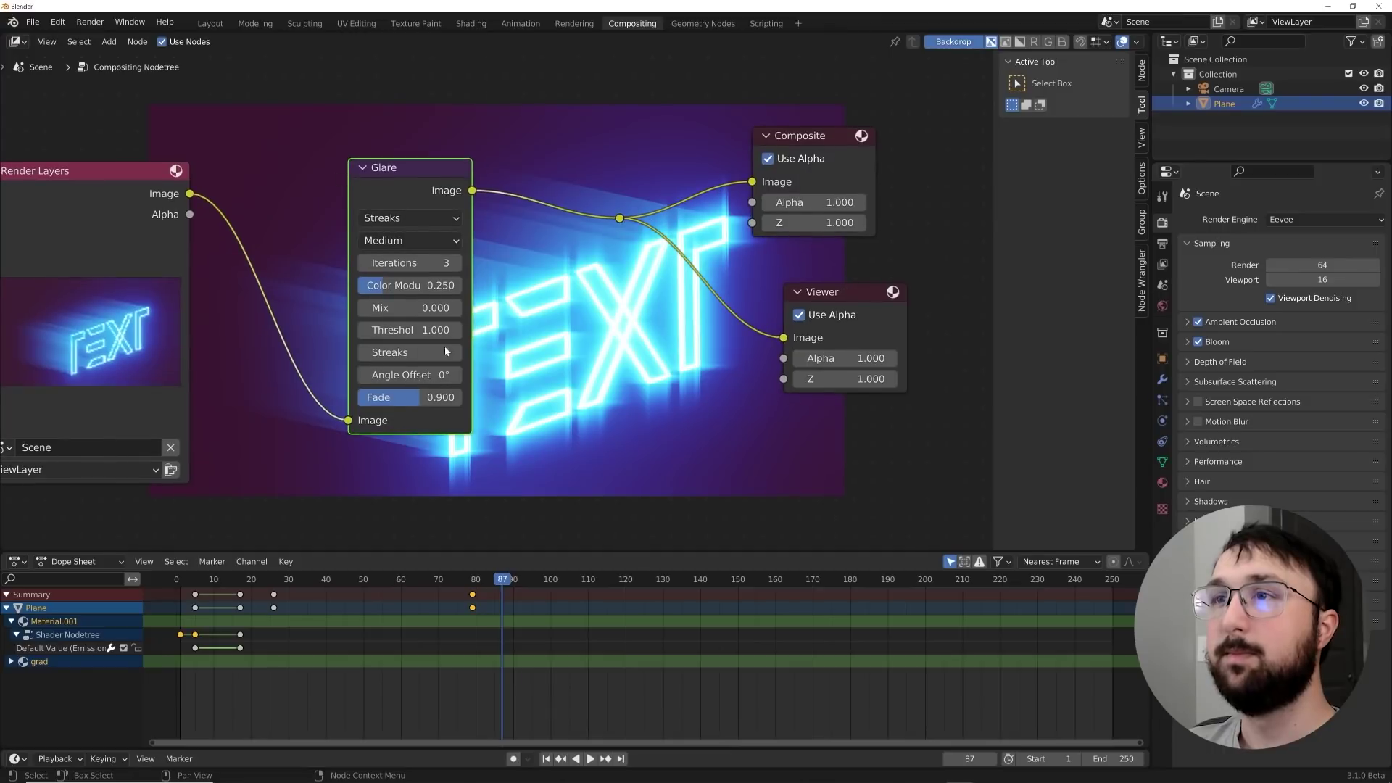
# Set the Glare node to 2 streaks, 16.8° angle offset, 5 iterations and 0.932 fade.
pyautogui.click(364, 352)
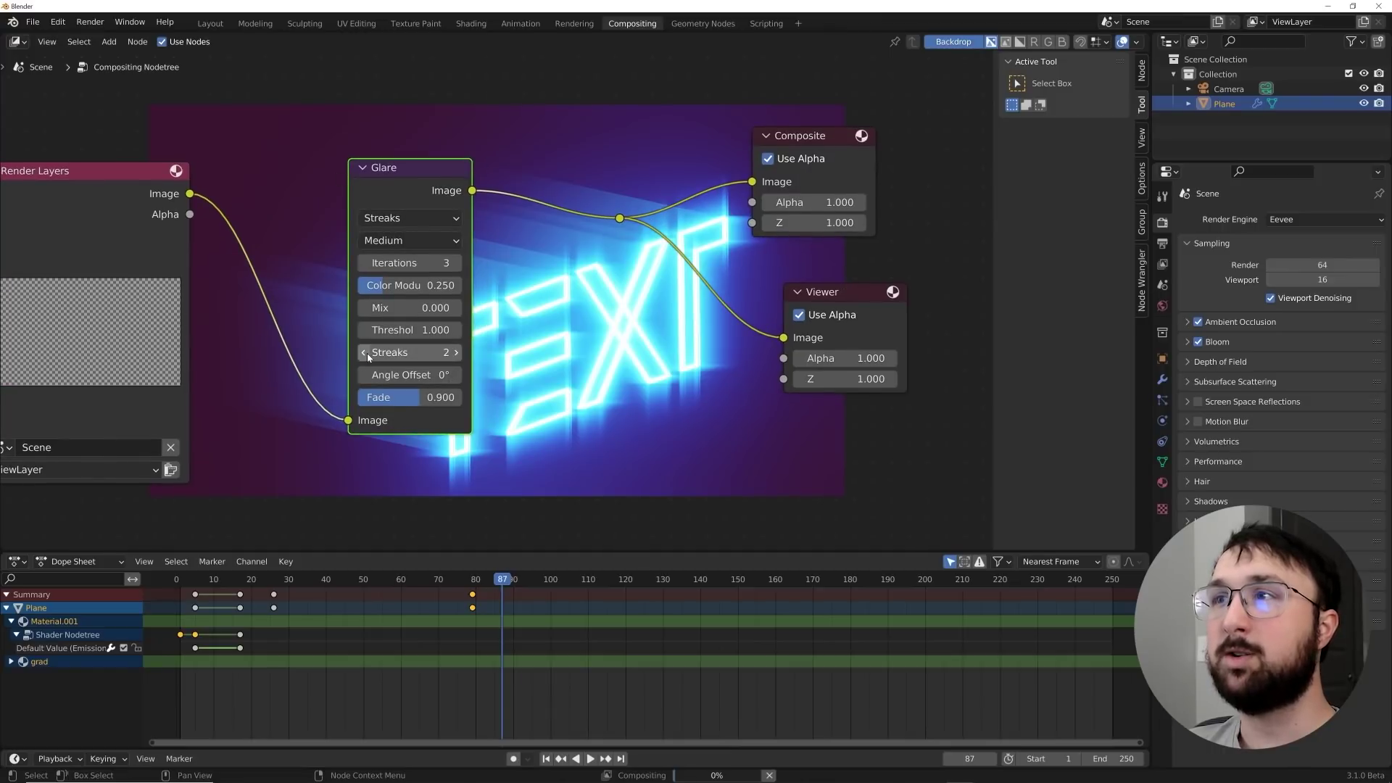
pyautogui.moveTo(459, 307); pyautogui.dragTo(374, 297)
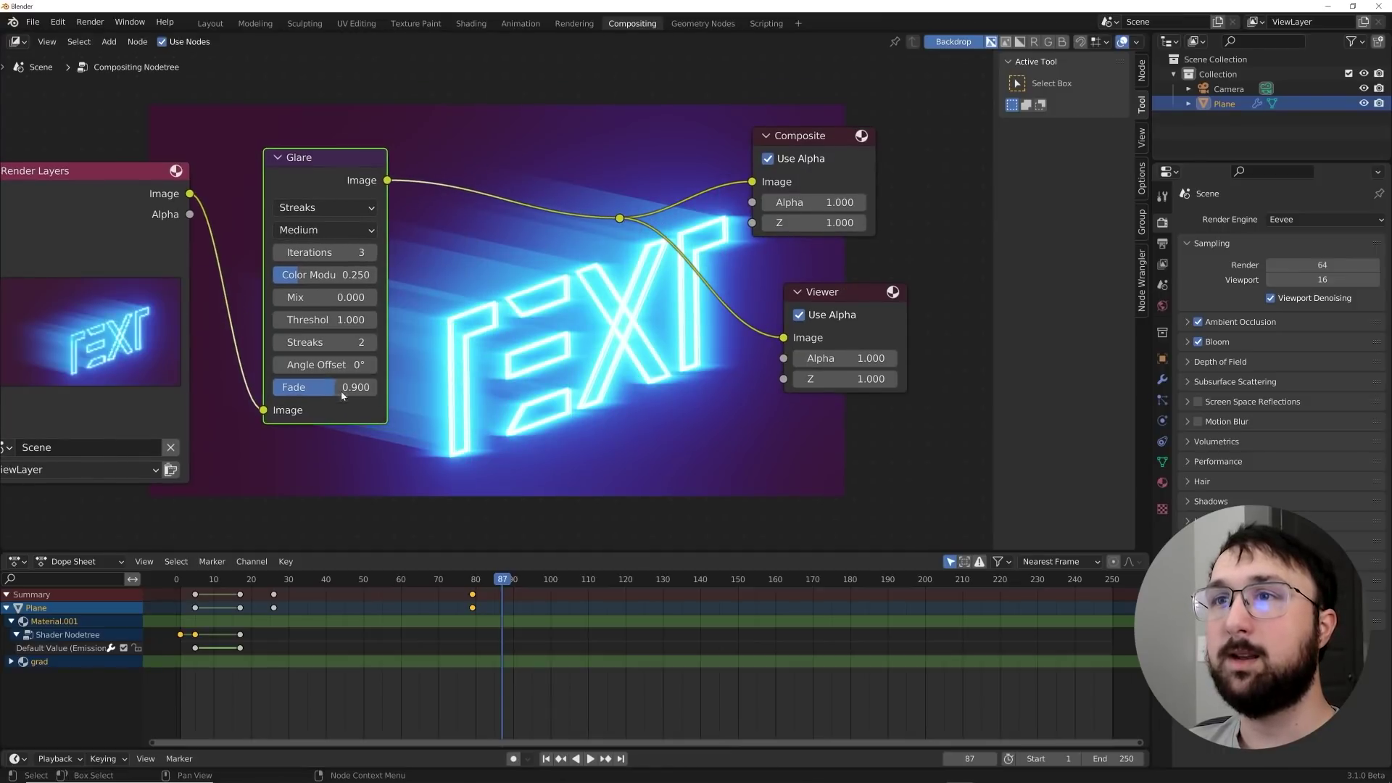
pyautogui.moveTo(339, 365); pyautogui.dragTo(343, 367)
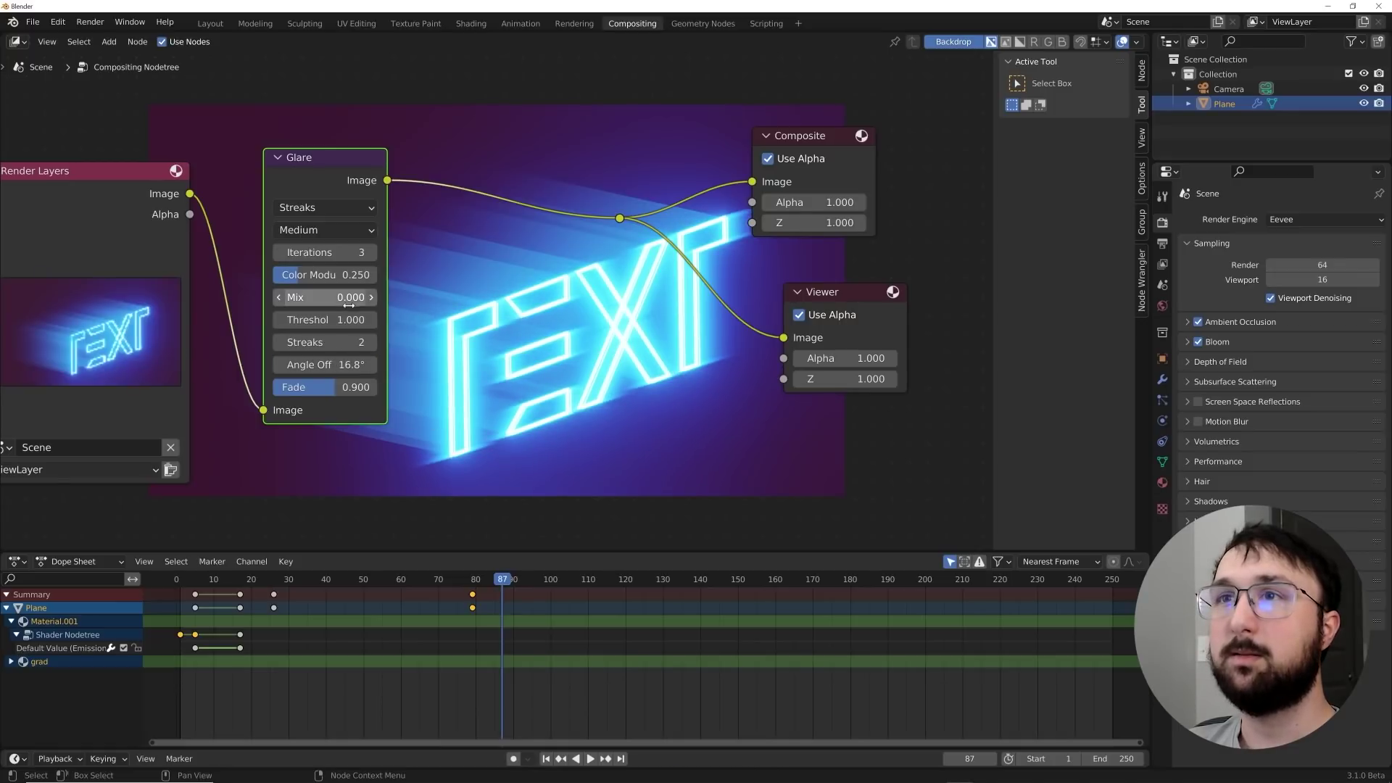
pyautogui.moveTo(331, 253); pyautogui.dragTo(358, 253)
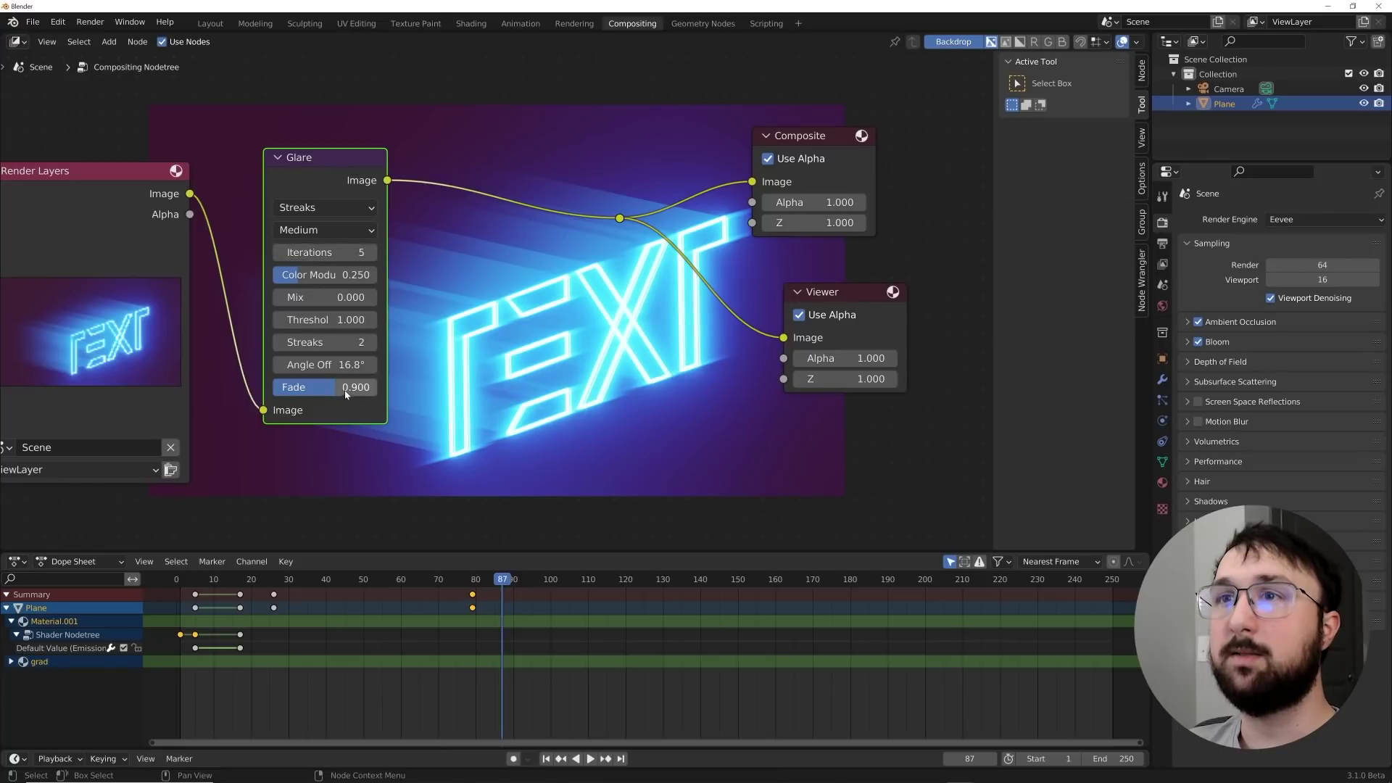
pyautogui.moveTo(331, 388); pyautogui.dragTo(344, 388)
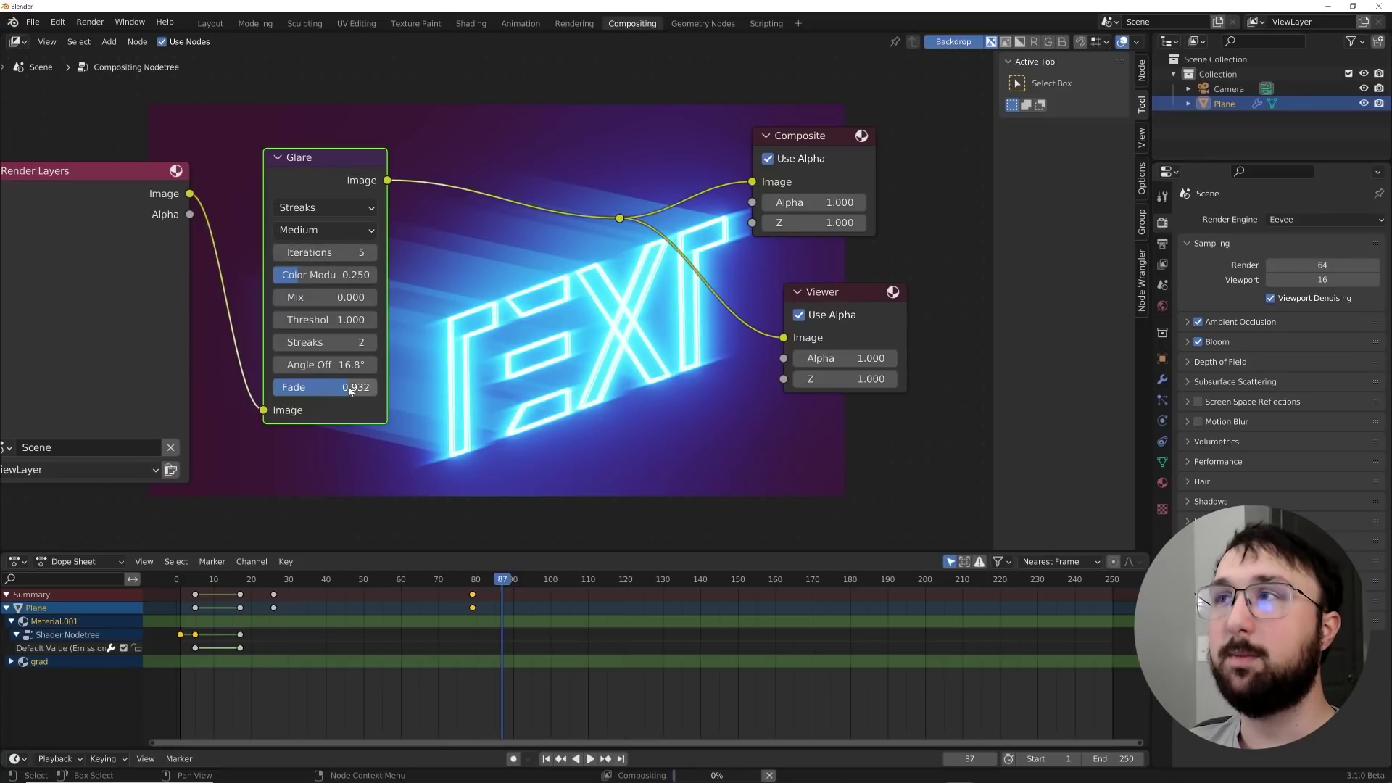
# Lower the Glare node's Mix to -0.500.
pyautogui.moveTo(535, 310); pyautogui.dragTo(578, 203, button='middle')
pyautogui.scroll(1, 580, 206)
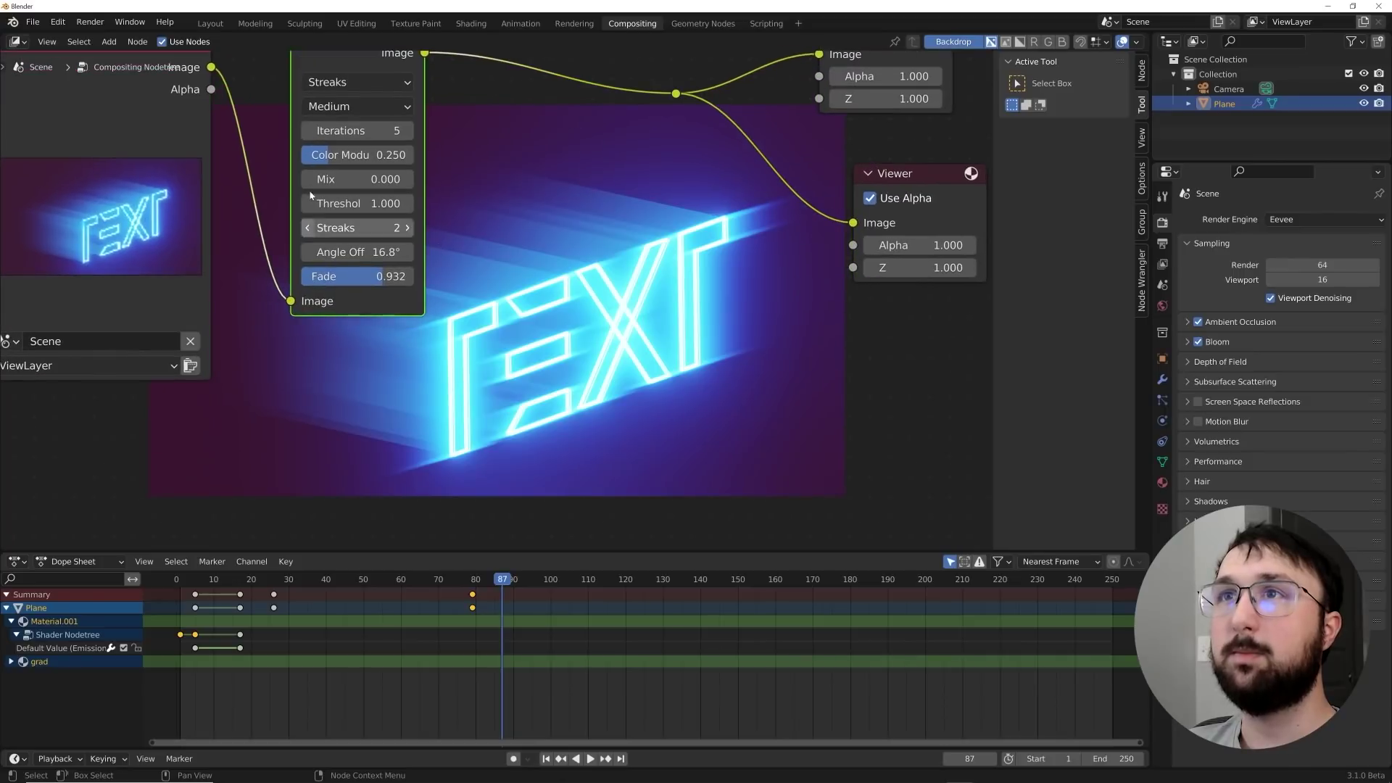
pyautogui.click(309, 180)
pyautogui.click(309, 180)
pyautogui.click(309, 180)
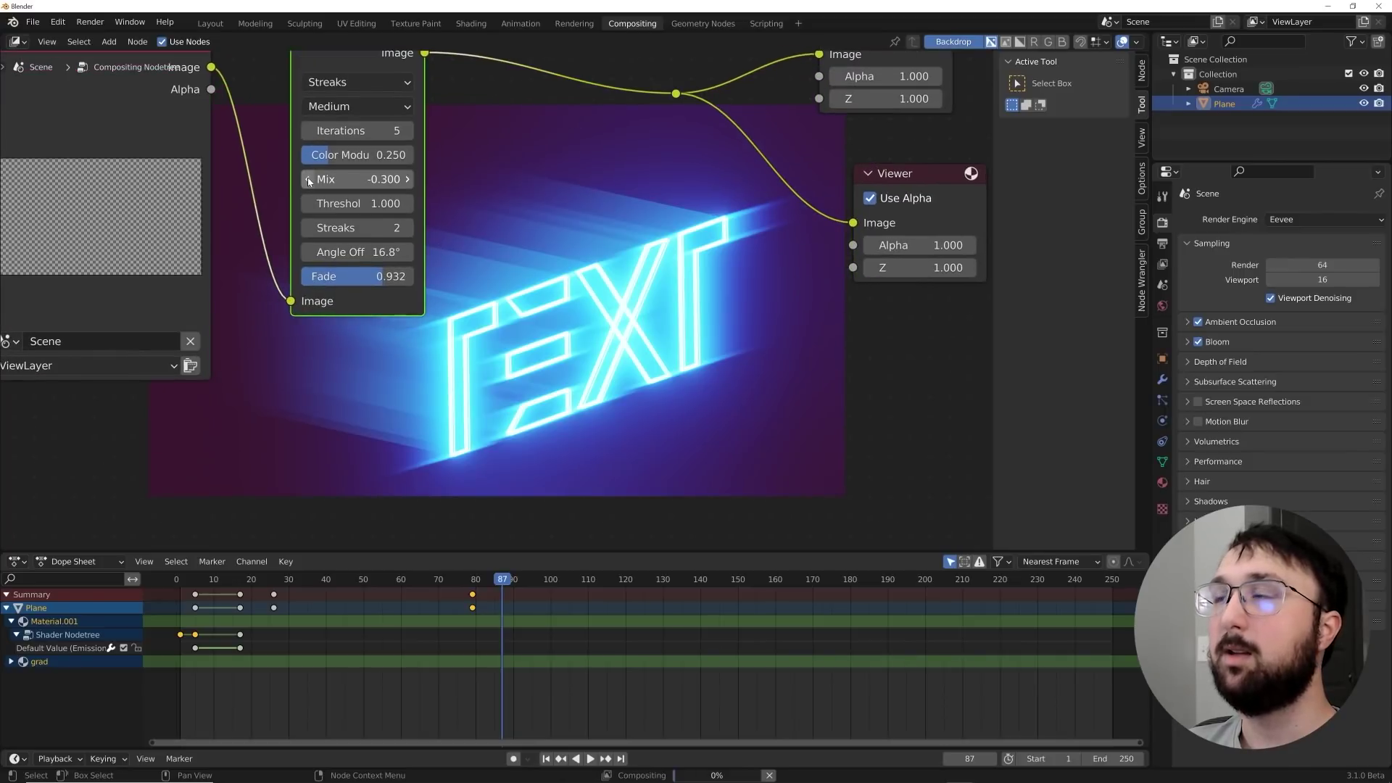
pyautogui.click(309, 180)
pyautogui.click(309, 180)
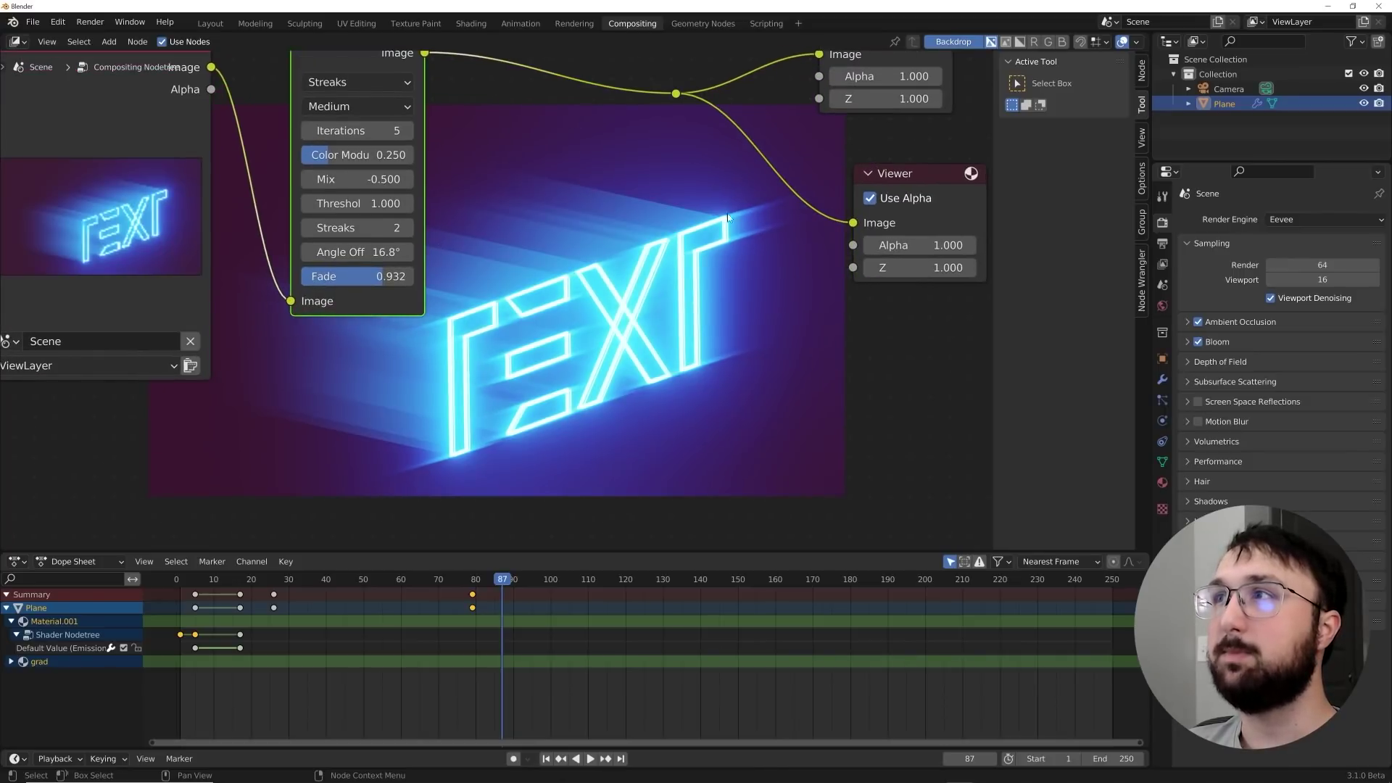
# Insert a Lens Distortion node on the link between Glare and the reroute.
pyautogui.moveTo(545, 254); pyautogui.dragTo(508, 375, button='middle')
pyautogui.hotkey('shift', 'a')
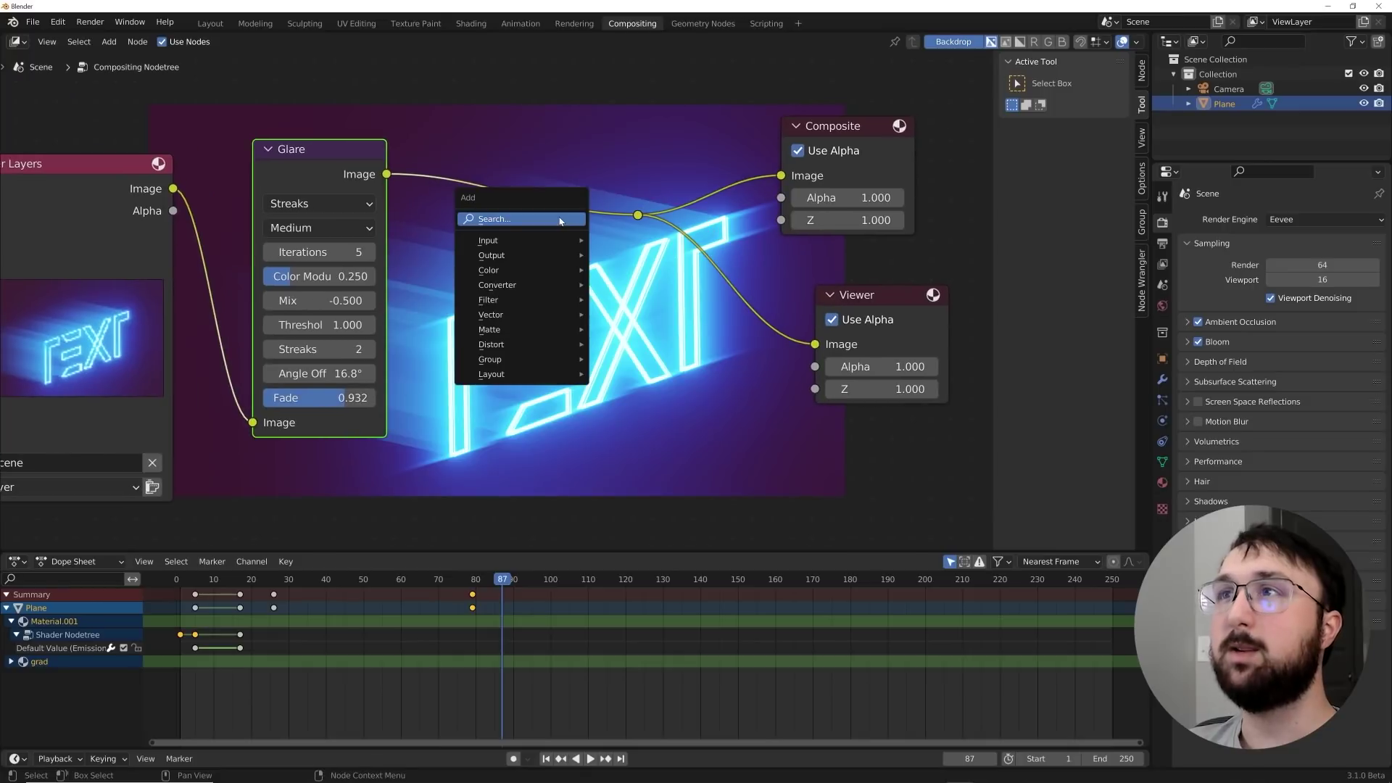
pyautogui.click(561, 219)
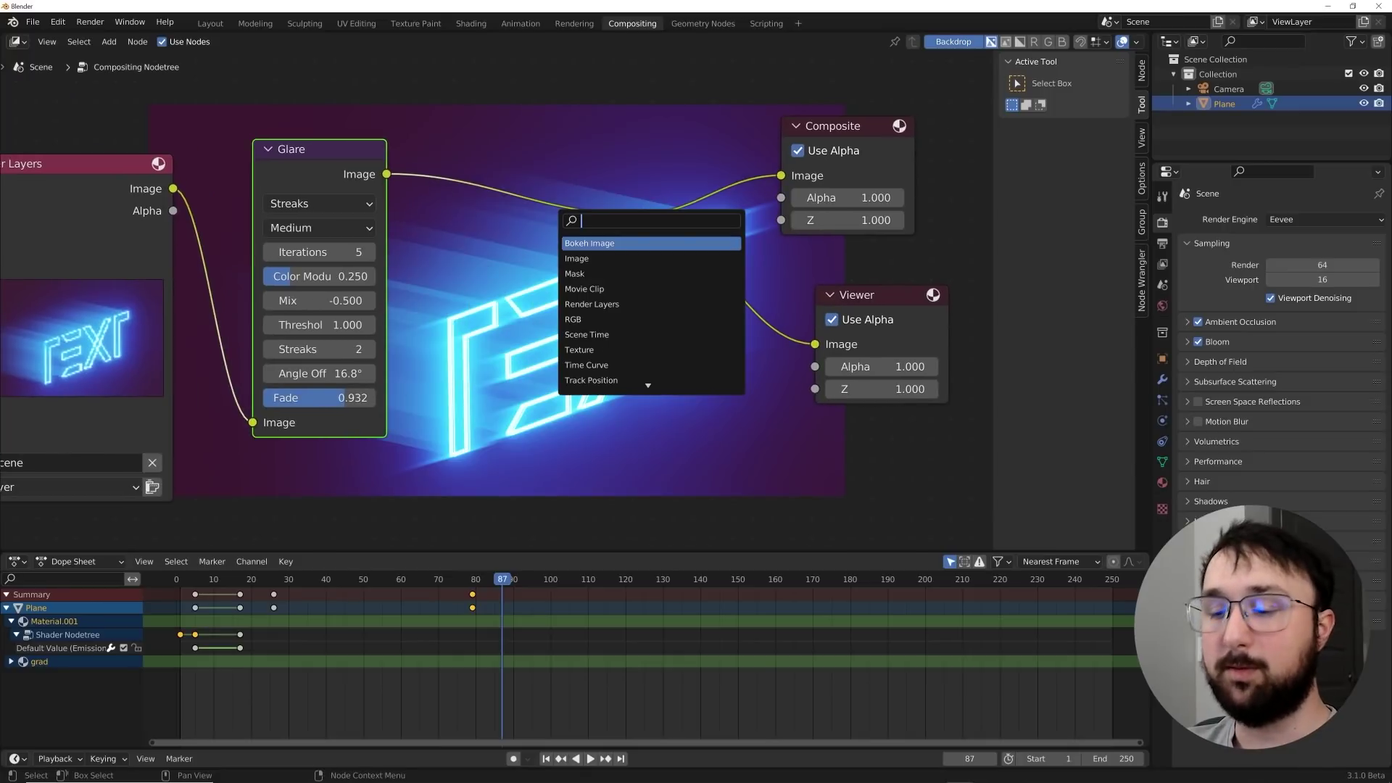
pyautogui.write('len')
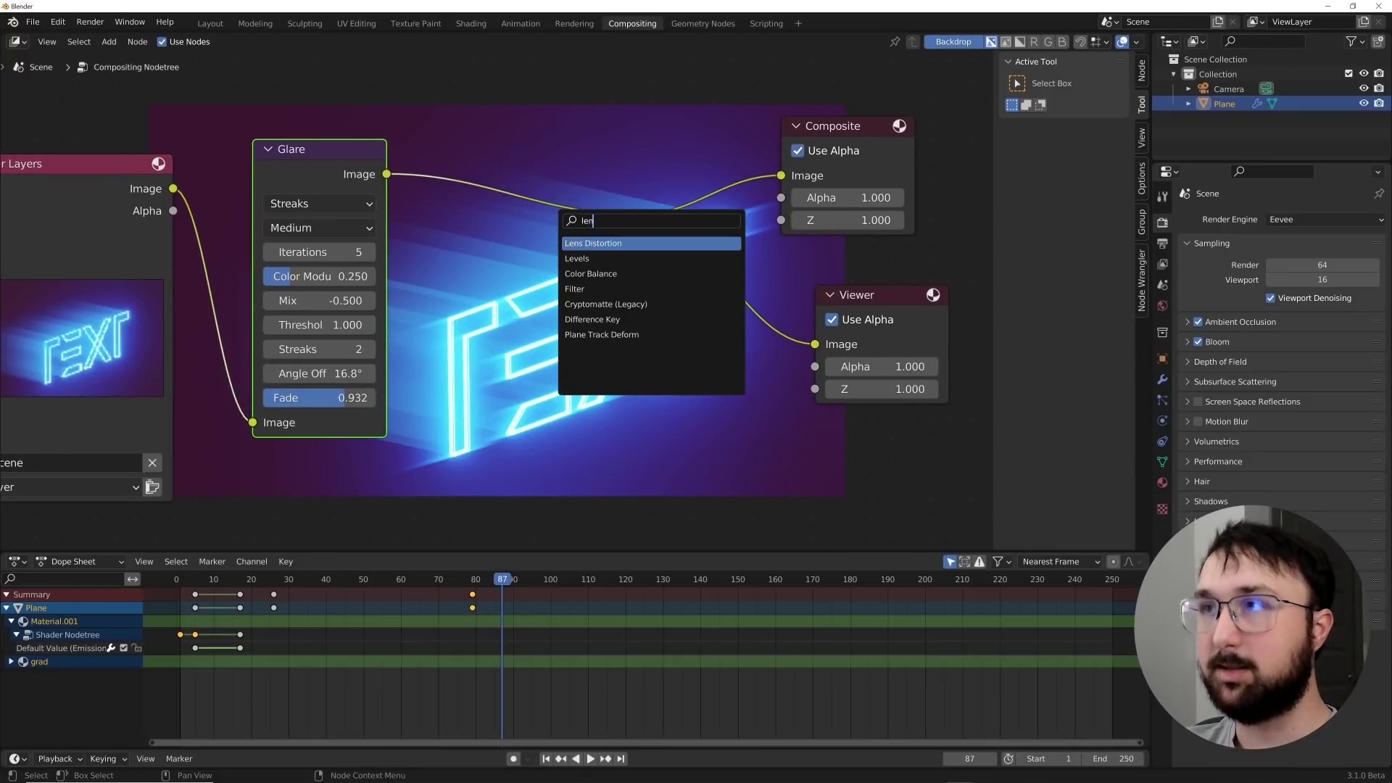
pyautogui.press('Return')
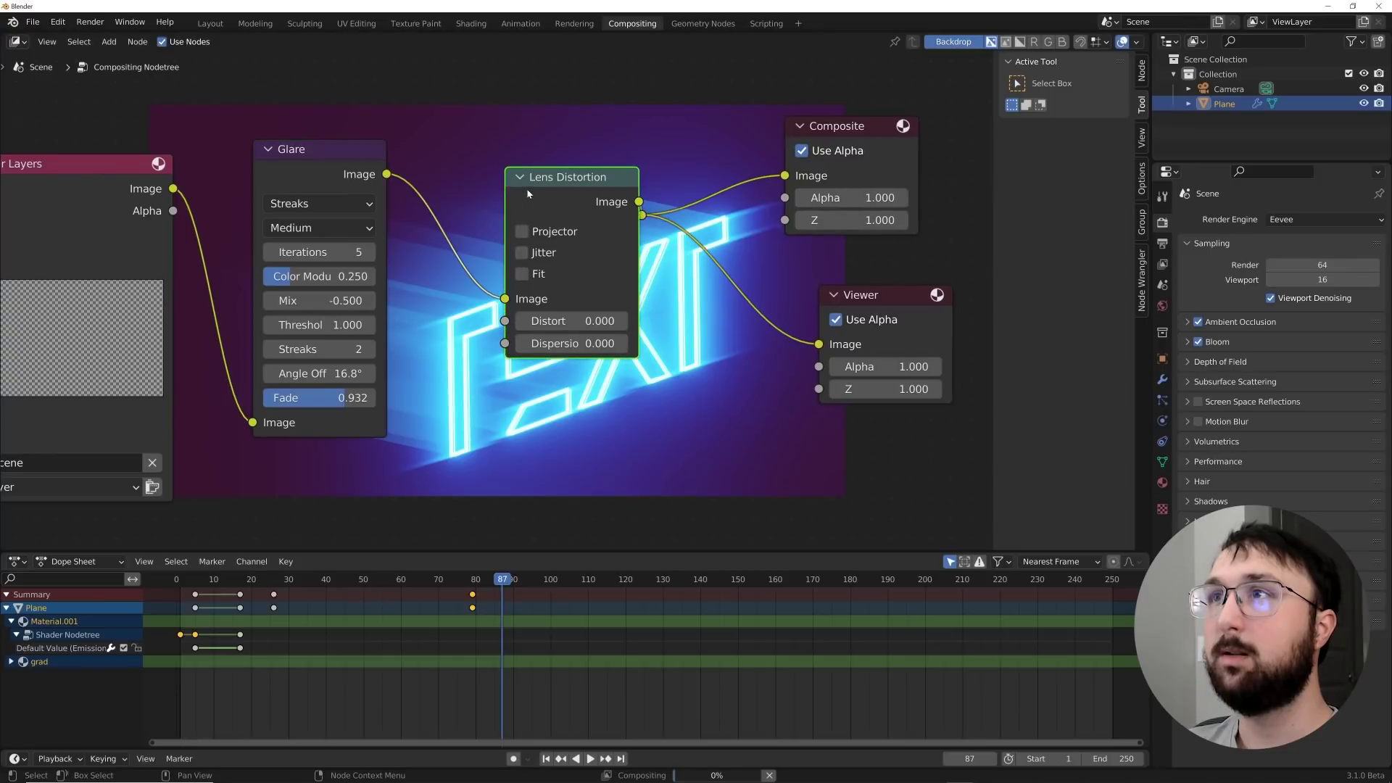
pyautogui.click(689, 170)
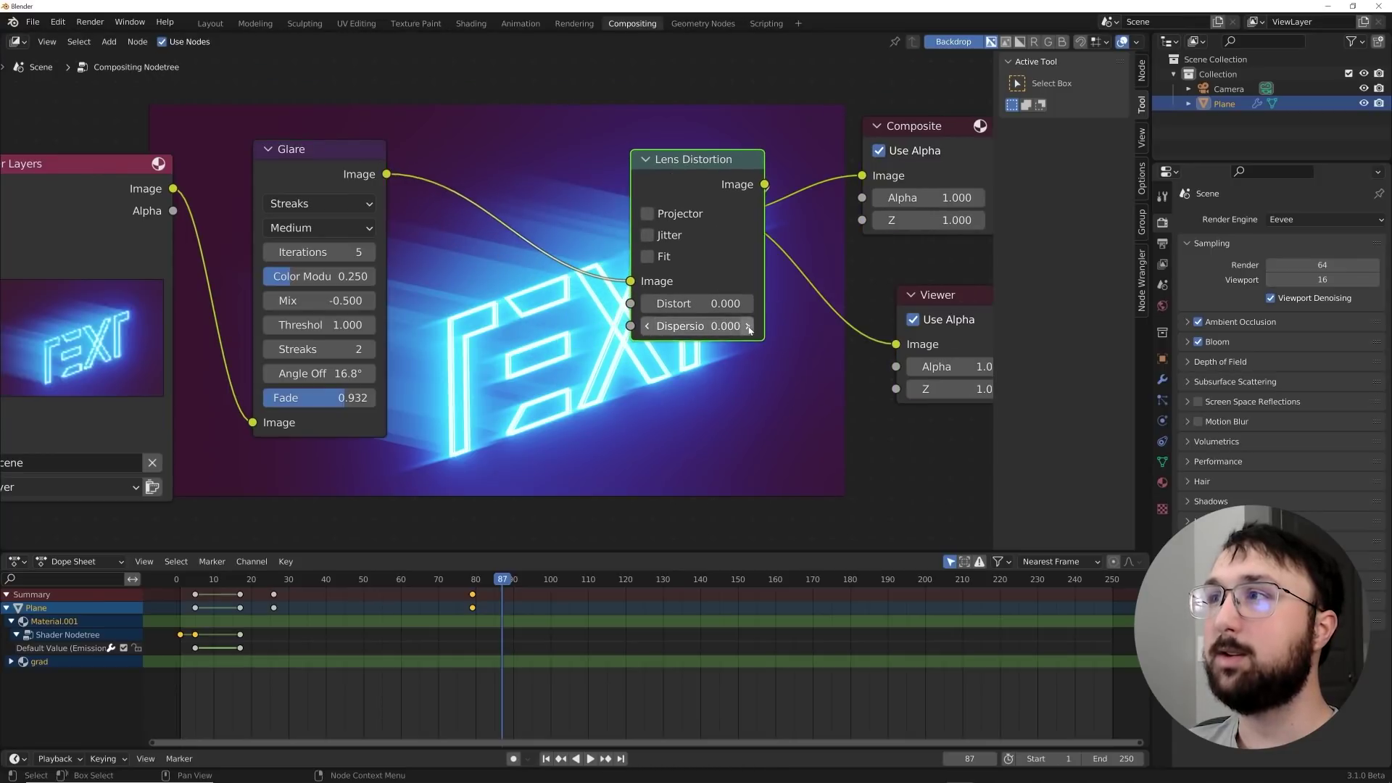
# Set the Lens Distortion's Dispersion to 0.100 with Jitter and Fit enabled, and fit the backdrop to the editor to inspect the effect.
pyautogui.click(748, 326)
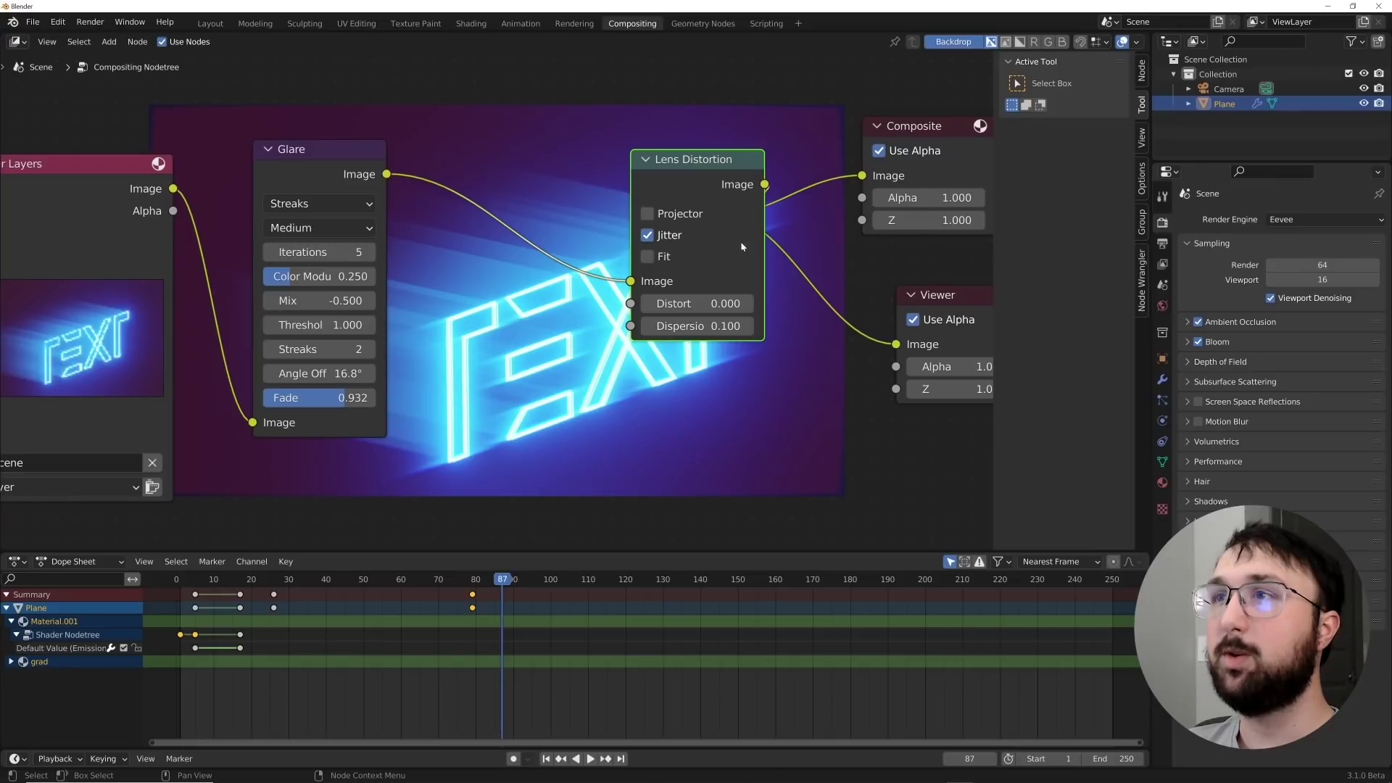
pyautogui.click(1143, 149)
pyautogui.moveTo(1090, 99); pyautogui.dragTo(1091, 101)
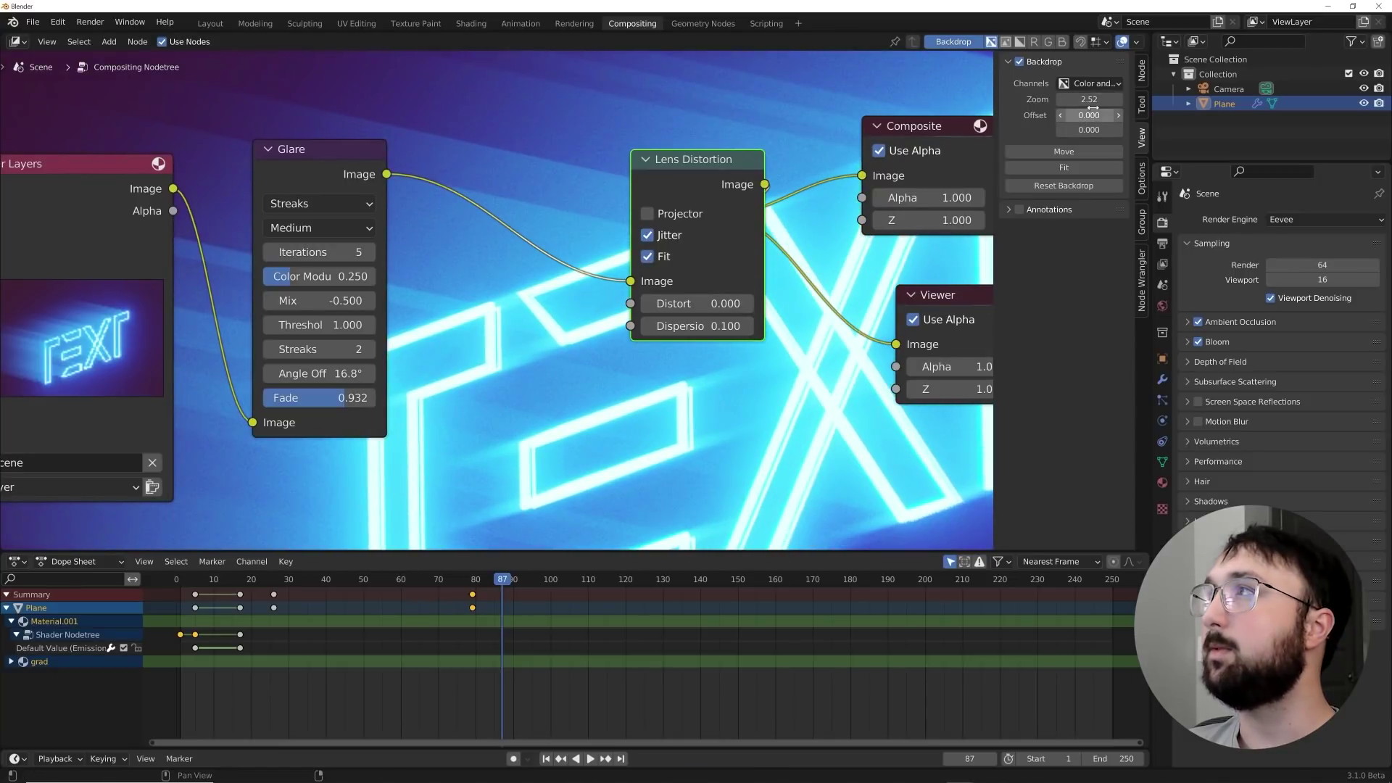
pyautogui.click(1064, 168)
pyautogui.moveTo(630, 173); pyautogui.dragTo(622, 380, button='middle')
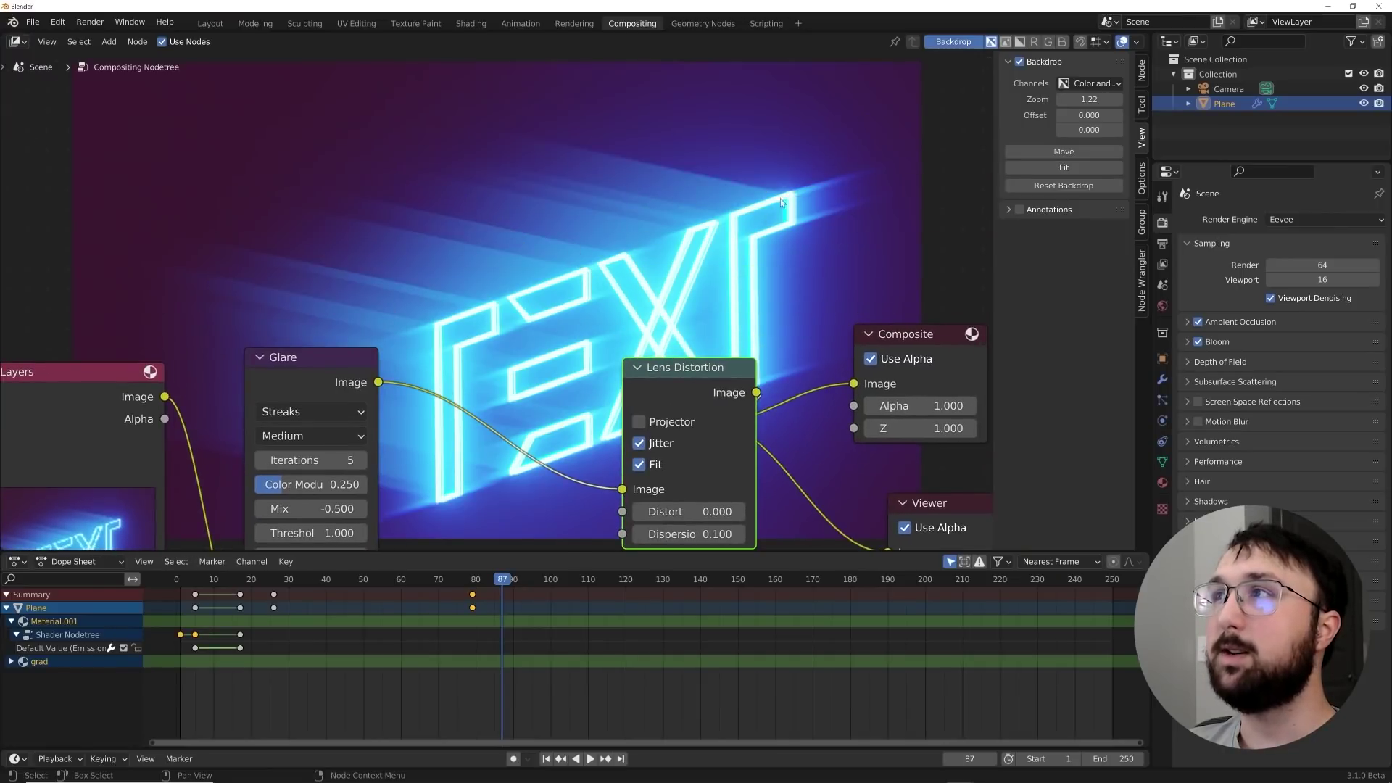
# Examine the composited render result up close in the Rendering workspace.
pyautogui.click(575, 24)
pyautogui.scroll(5, 660, 428)
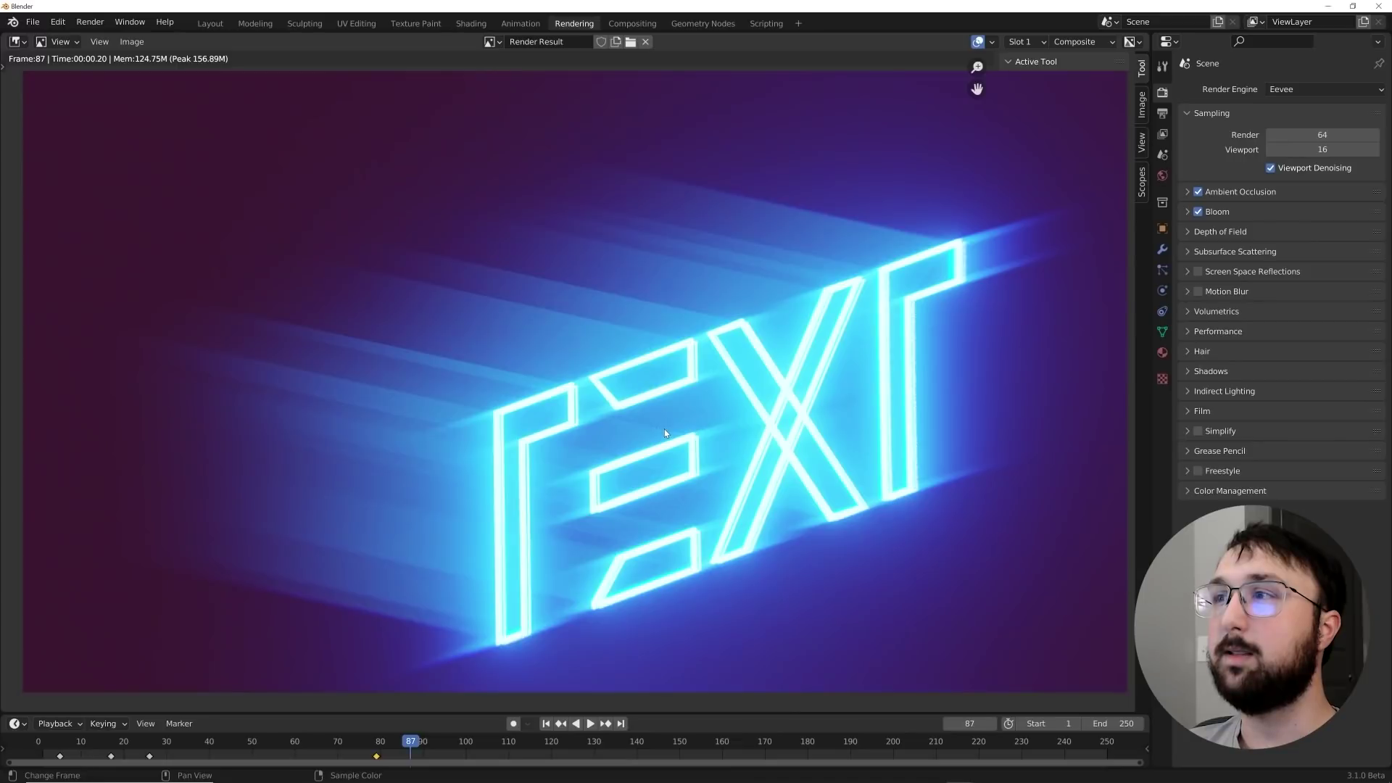
pyautogui.scroll(-2, 665, 429)
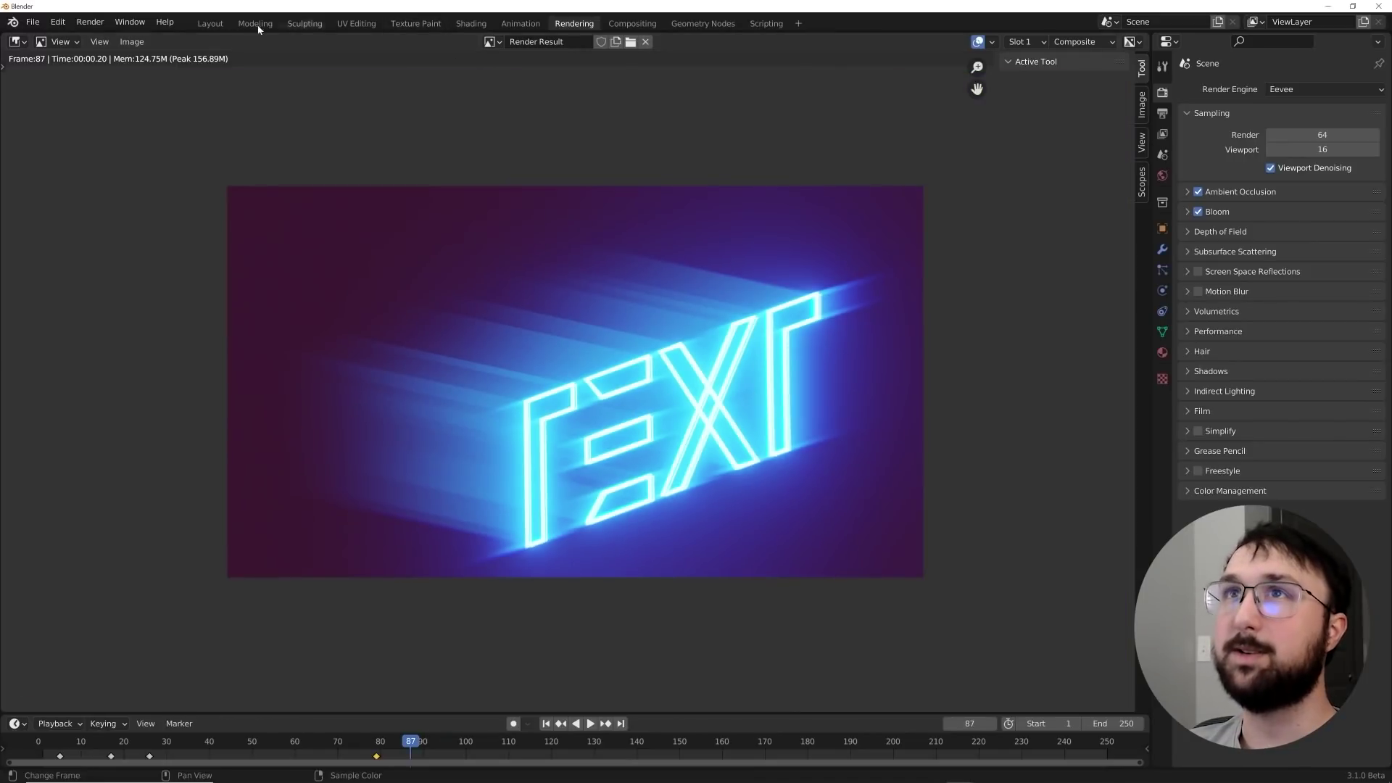
# Return to the Layout workspace and move the camera about 0.4 m so the text and its extrusion are centred in frame.
pyautogui.click(209, 24)
pyautogui.click(1226, 89)
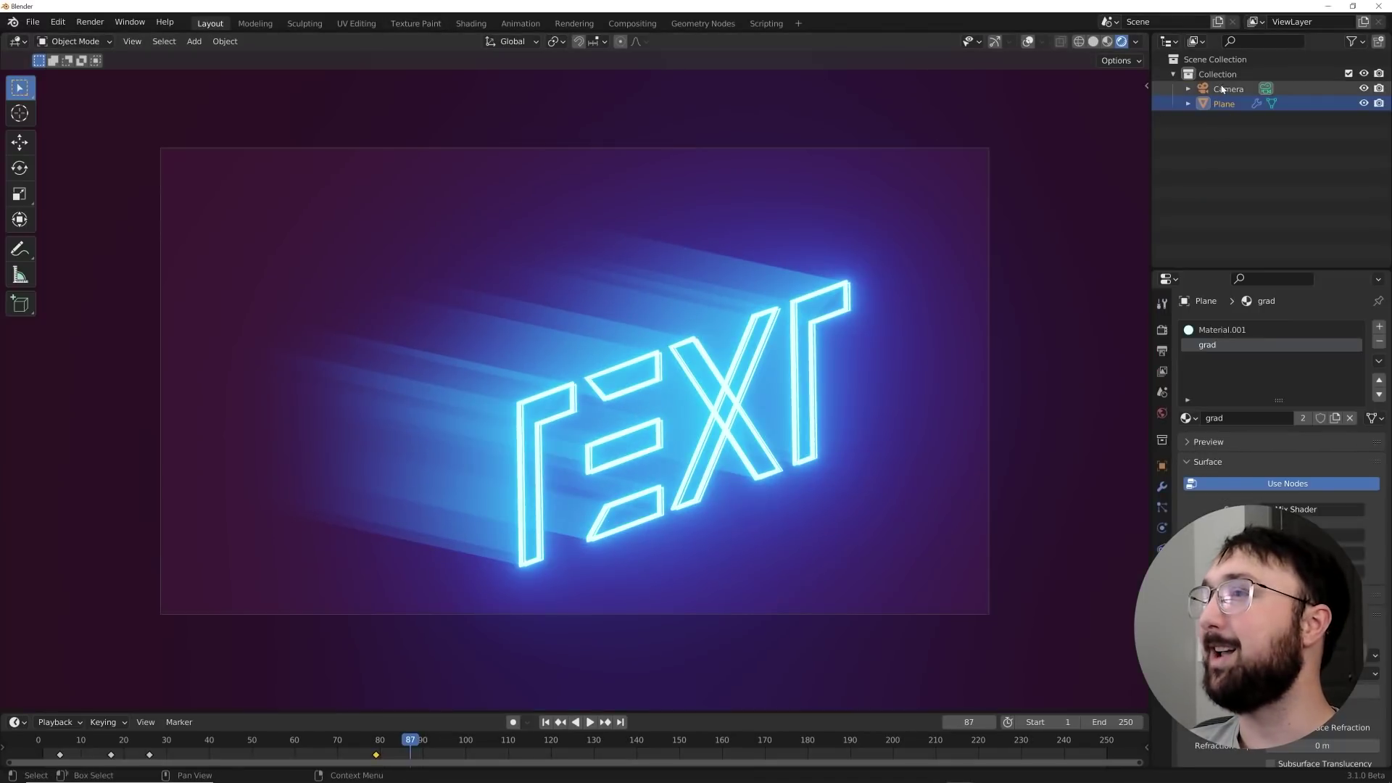
pyautogui.press('g')
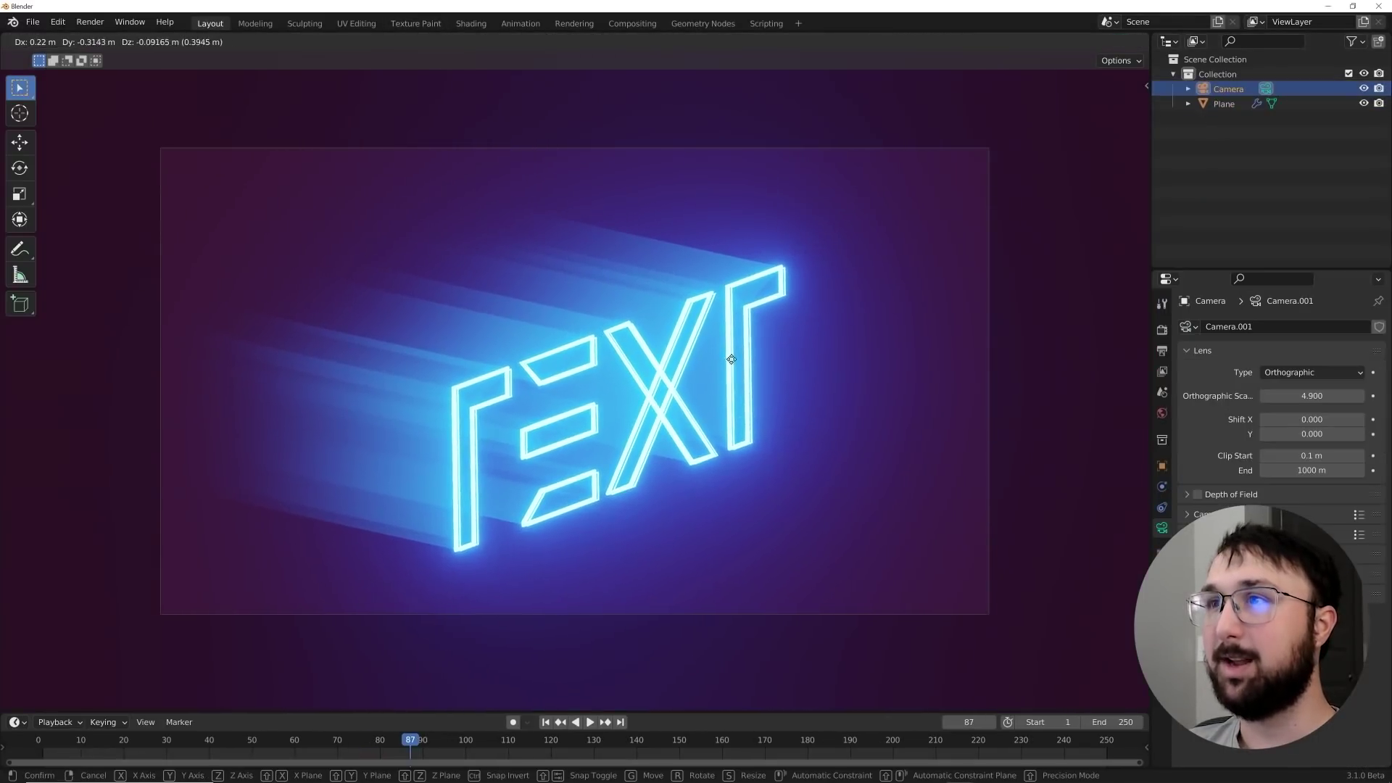
pyautogui.click(734, 364)
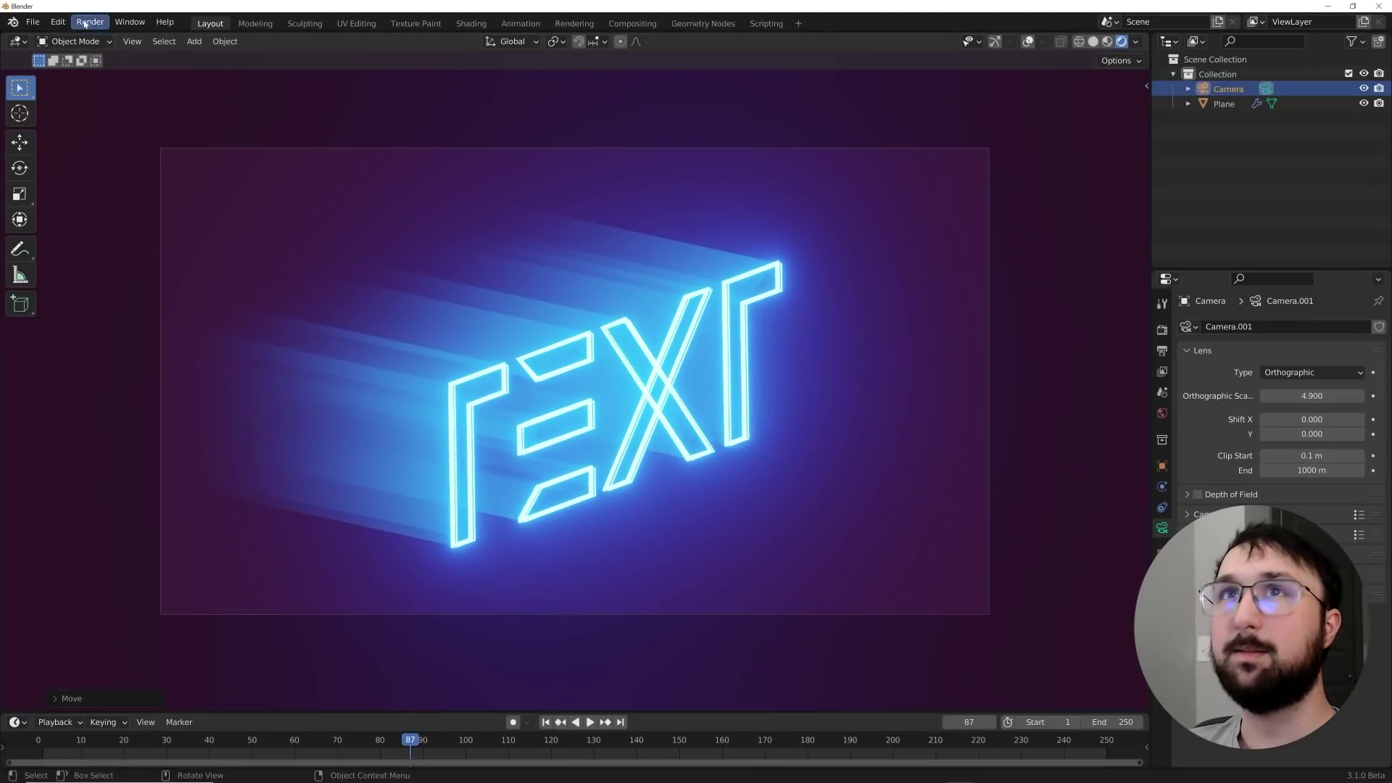
pyautogui.press('g')
pyautogui.click(543, 220)
# Render frame 87 again with the new framing and enlarge the render window to view it.
pyautogui.click(92, 23)
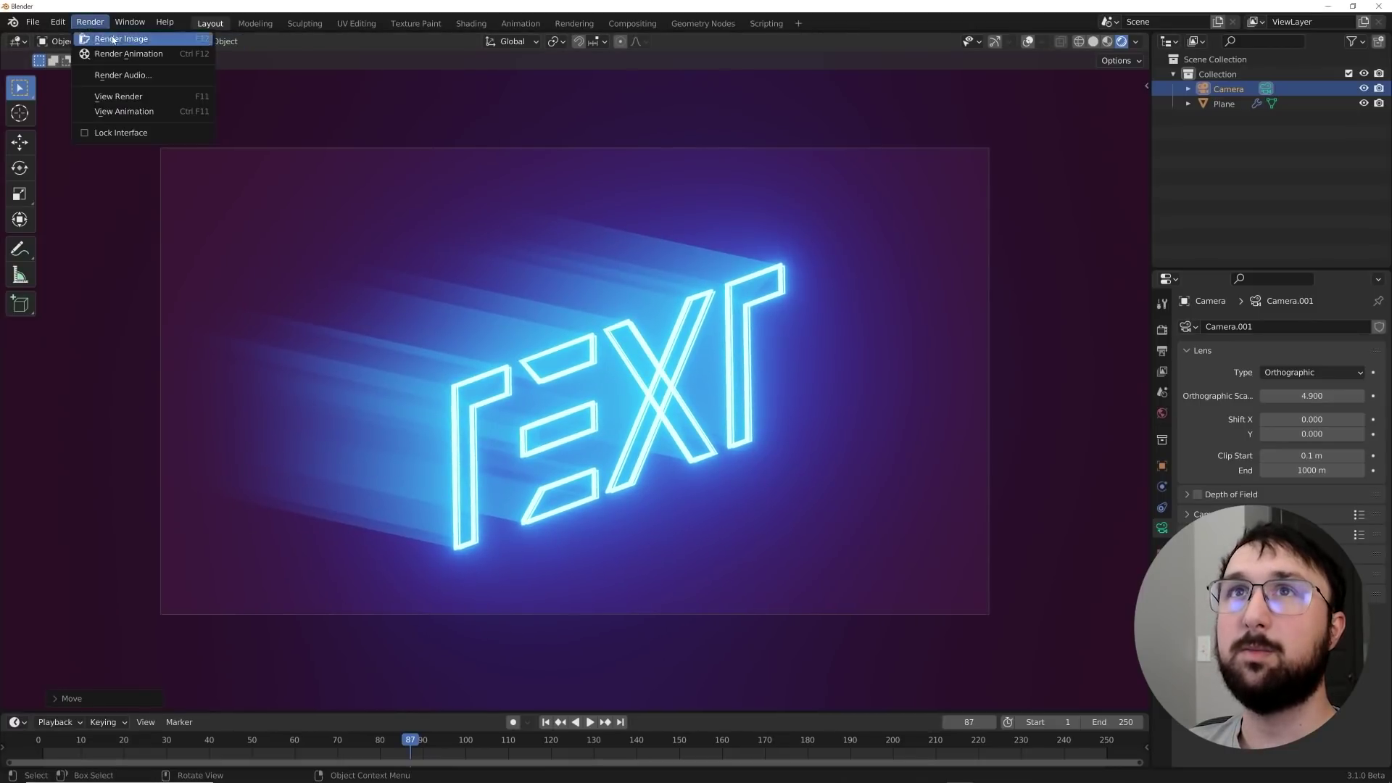
pyautogui.click(112, 39)
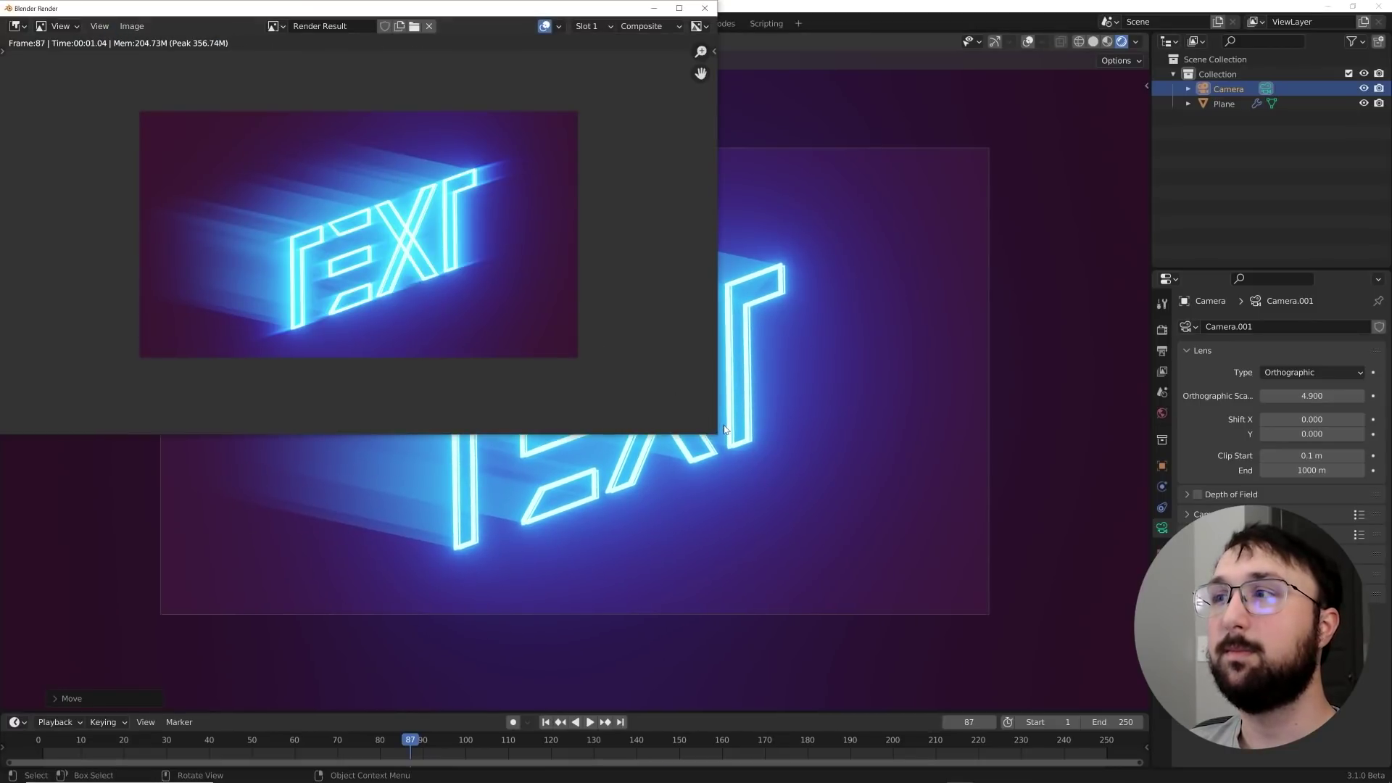
pyautogui.moveTo(718, 435); pyautogui.dragTo(806, 516)
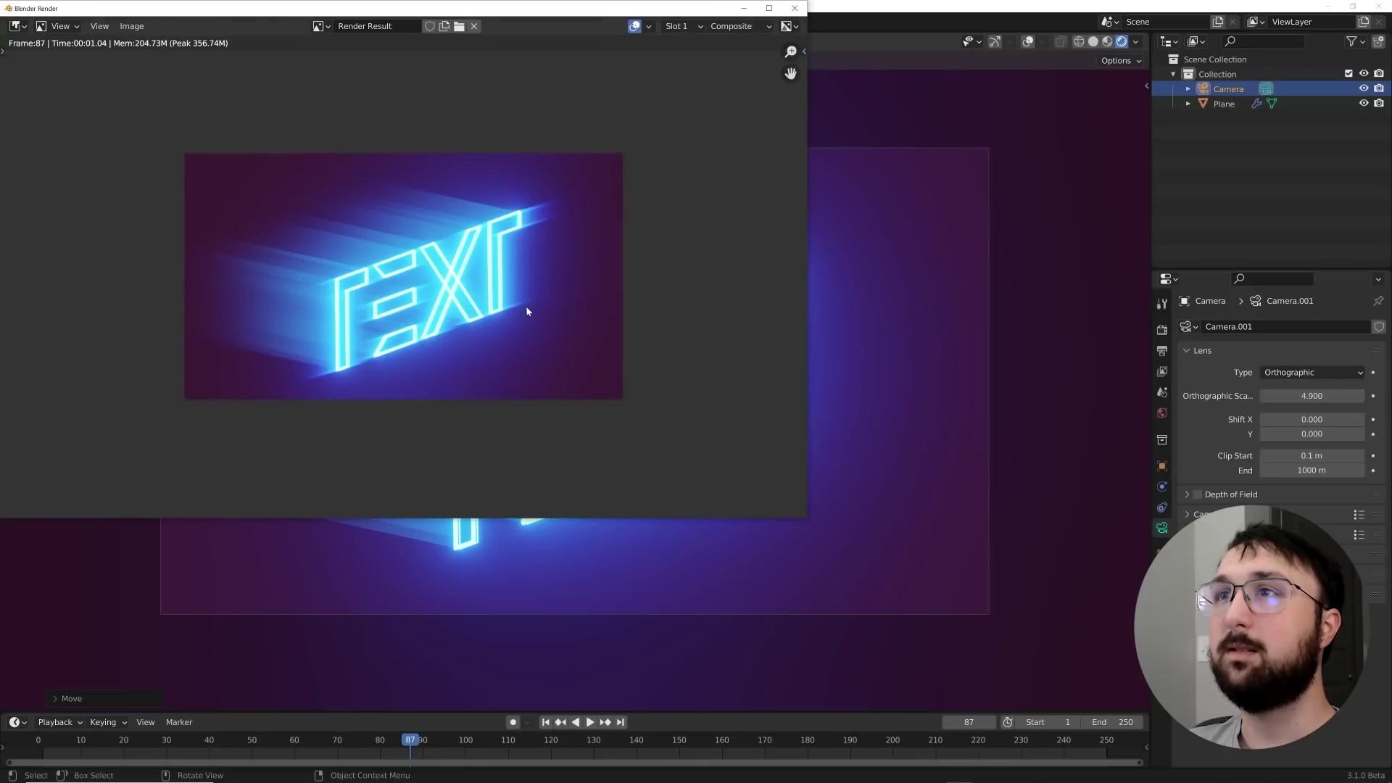
# Inspect the newly framed render of frame 87 up close and close the render window.
pyautogui.scroll(3, 528, 308)
pyautogui.scroll(-1, 528, 308)
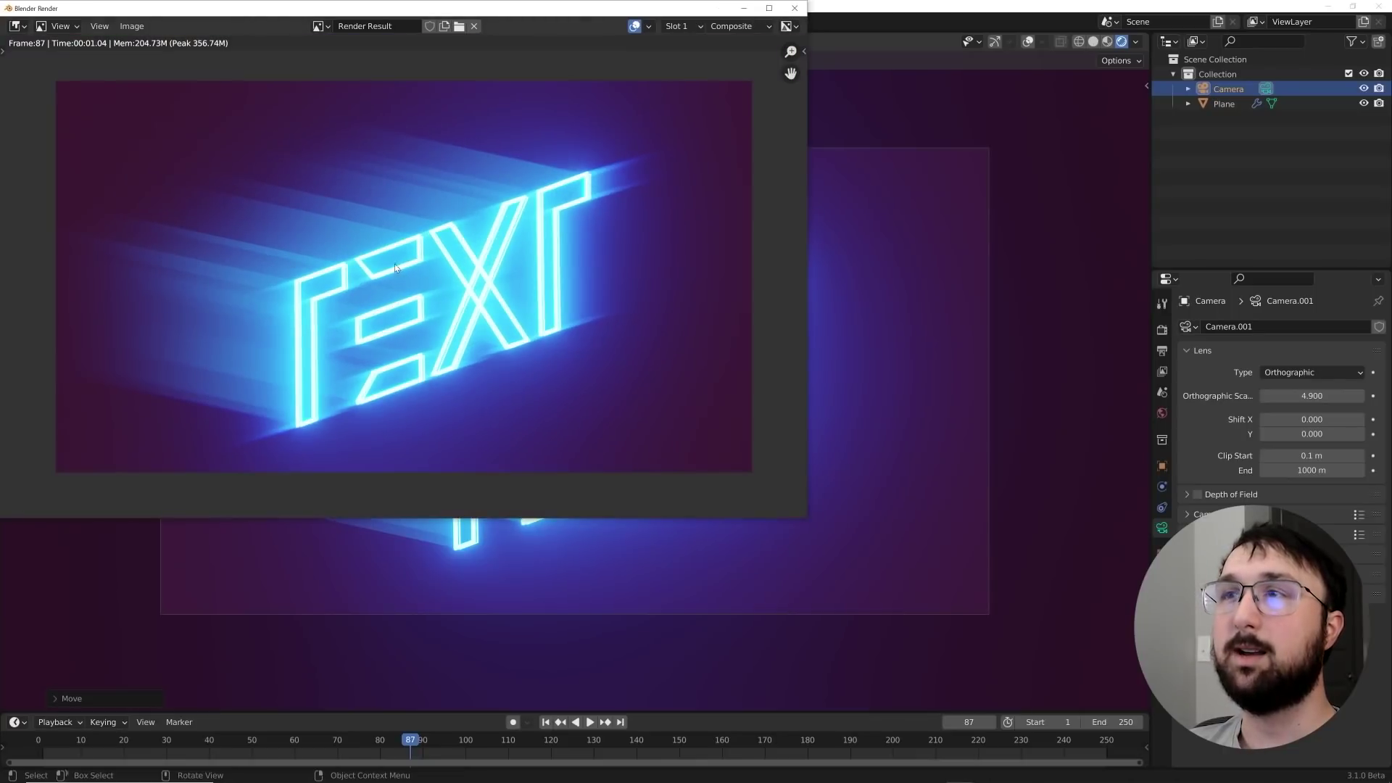
pyautogui.click(791, 14)
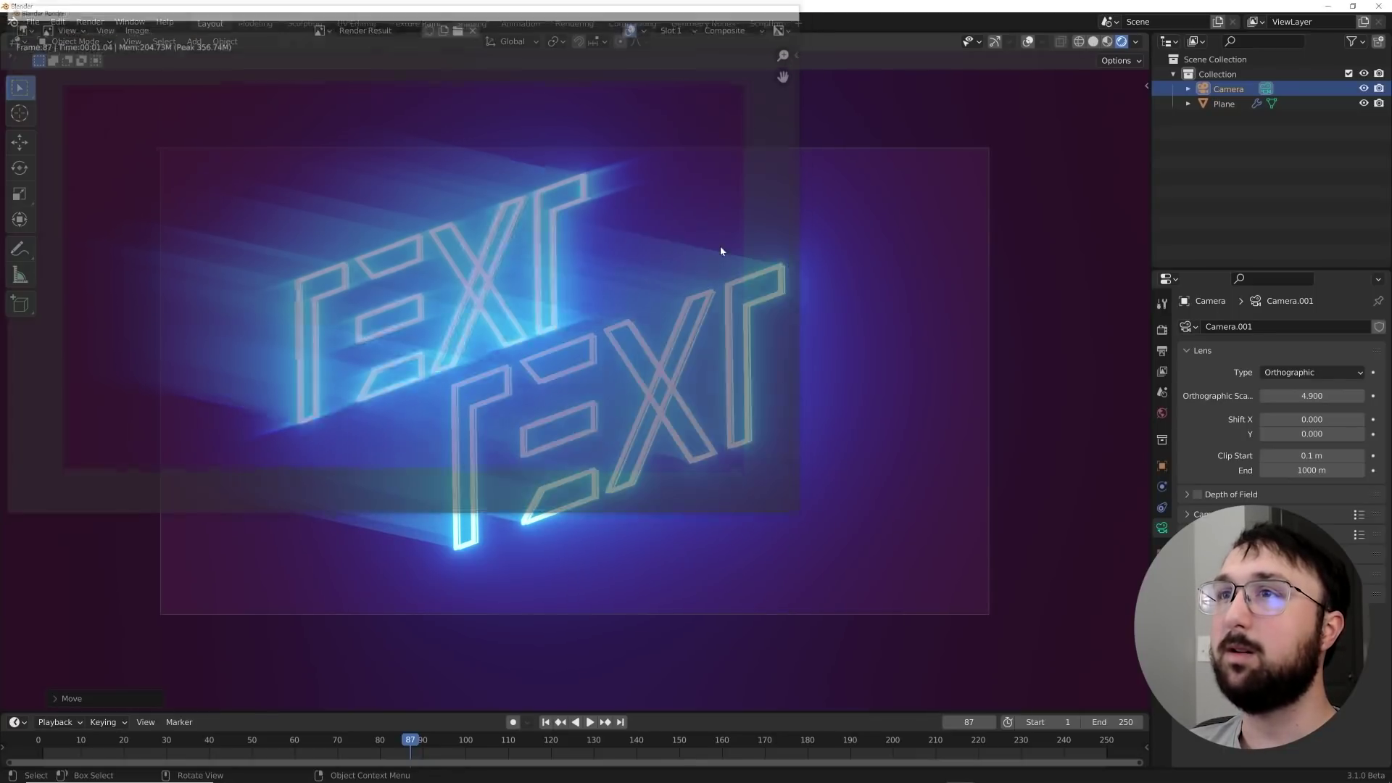
pyautogui.moveTo(718, 280); pyautogui.dragTo(749, 303, button='middle')
pyautogui.press('KP_0')
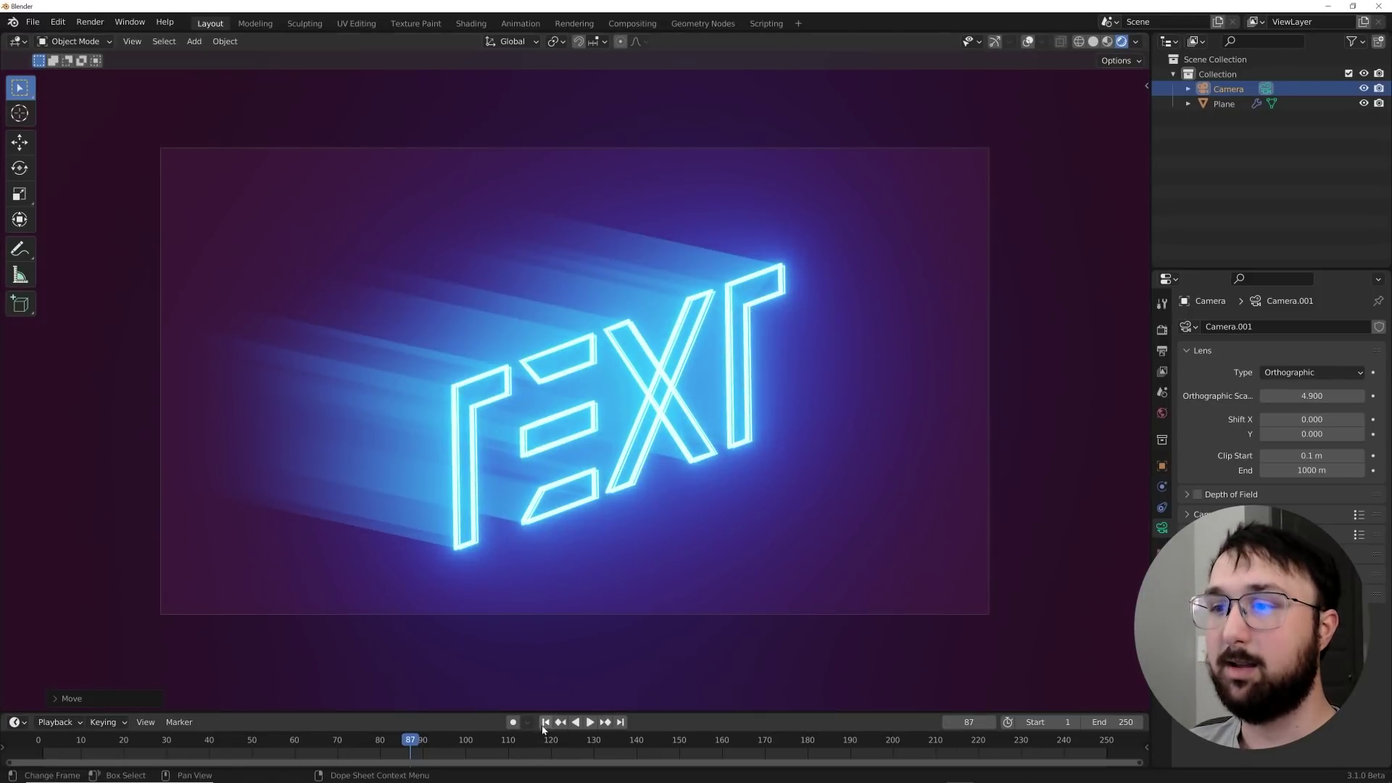
# Play the text animation from the first frame and stop it at frame 105, once the extrusion is fully extended.
pyautogui.hotkey('shift', 'Left')
pyautogui.press('space')
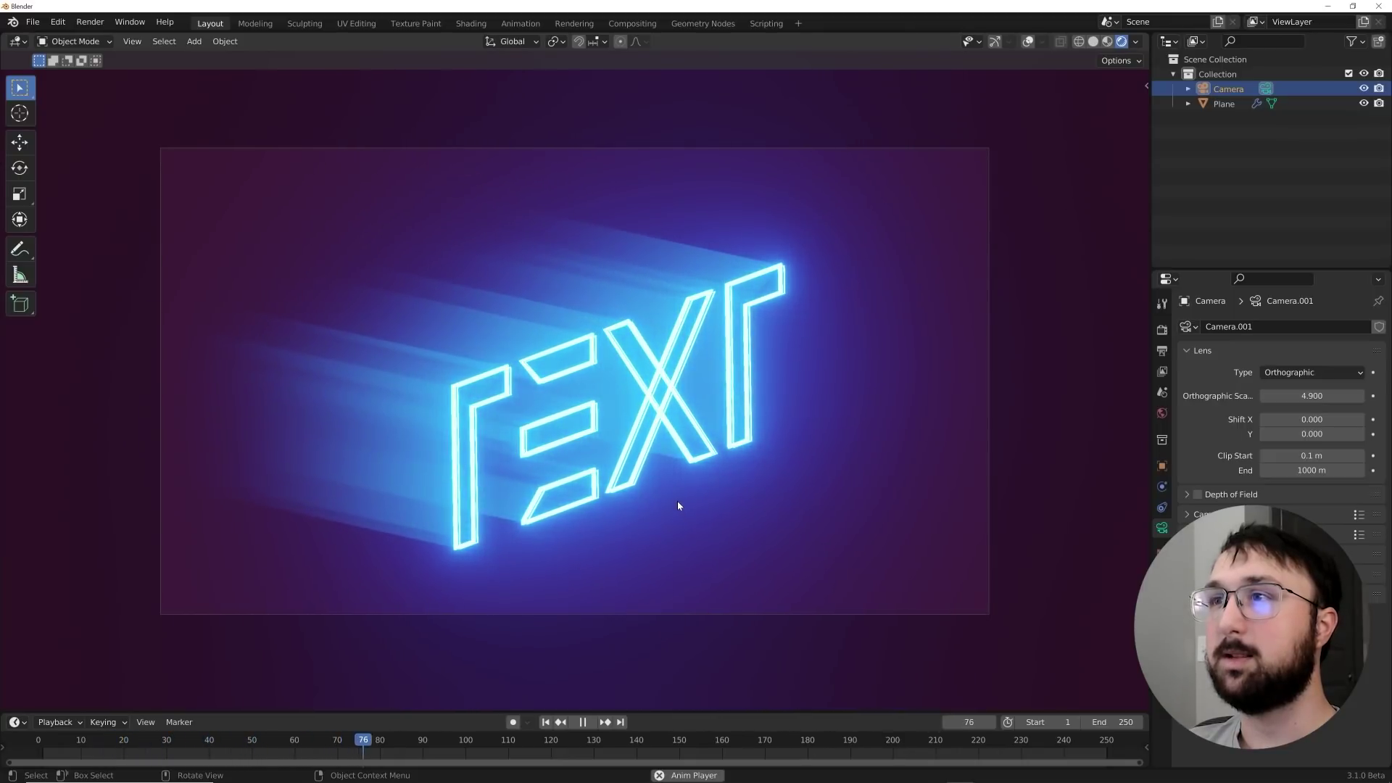
pyautogui.press('space')
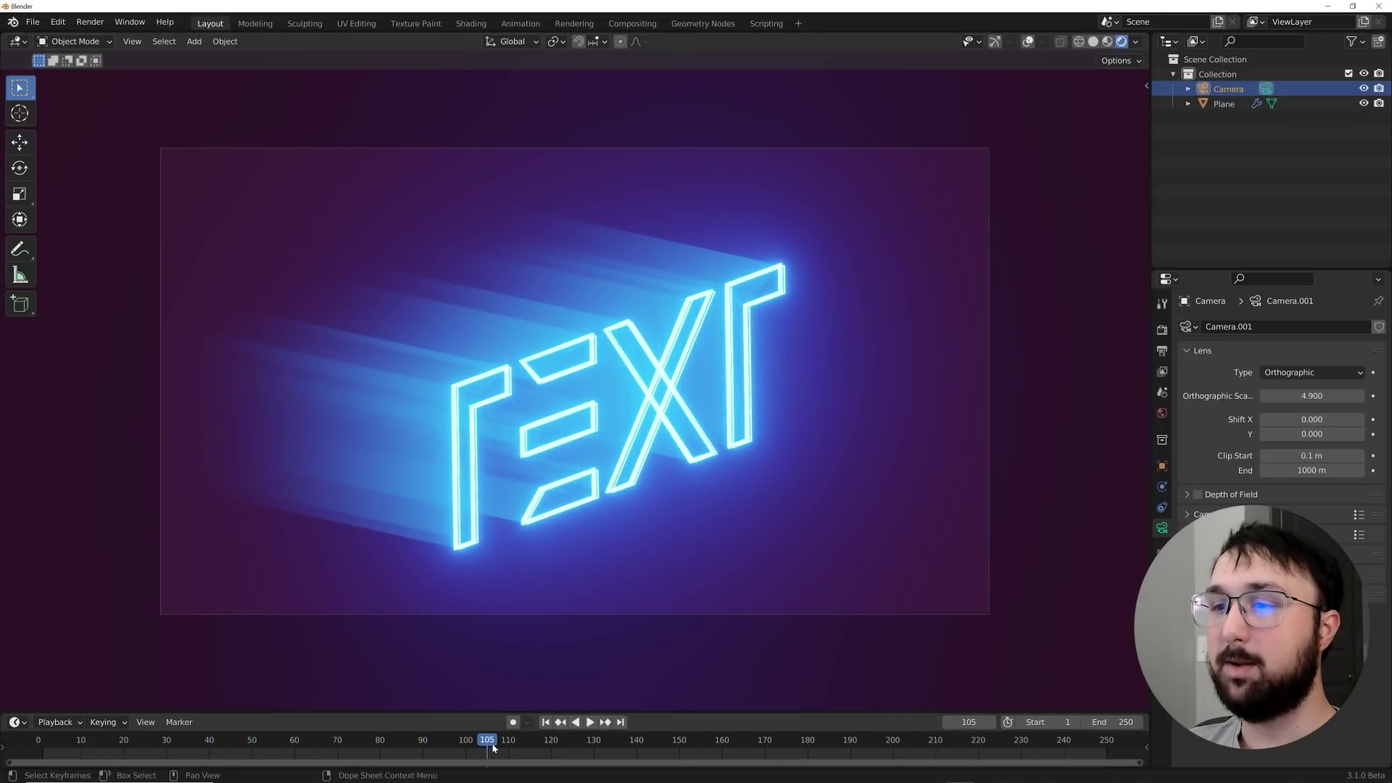
# Set the animation's end frame to 105 and play back the shortened frame range.
pyautogui.doubleClick(1116, 725)
pyautogui.write('105')
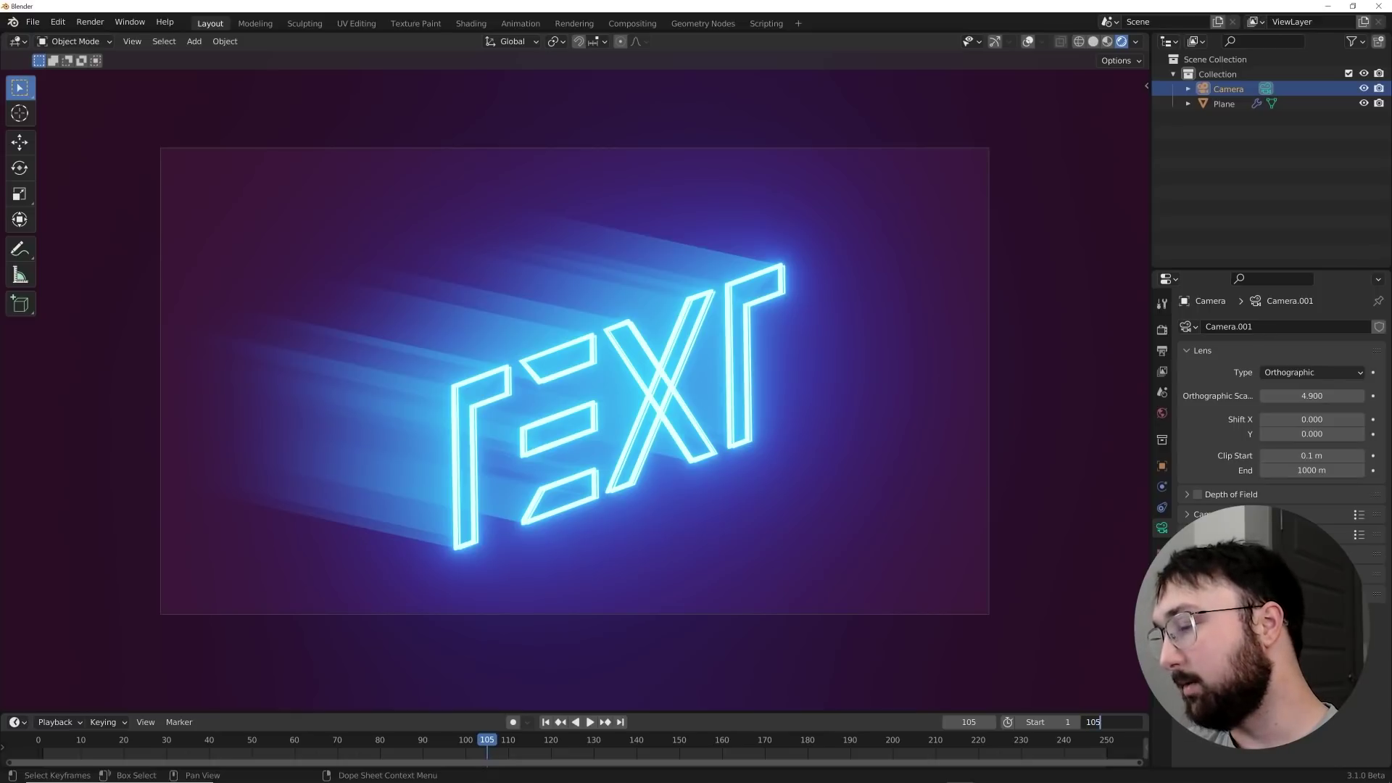
pyautogui.press('Return')
pyautogui.keyDown('ctrl'); pyautogui.scroll(5, 696, 751); pyautogui.keyUp('ctrl')
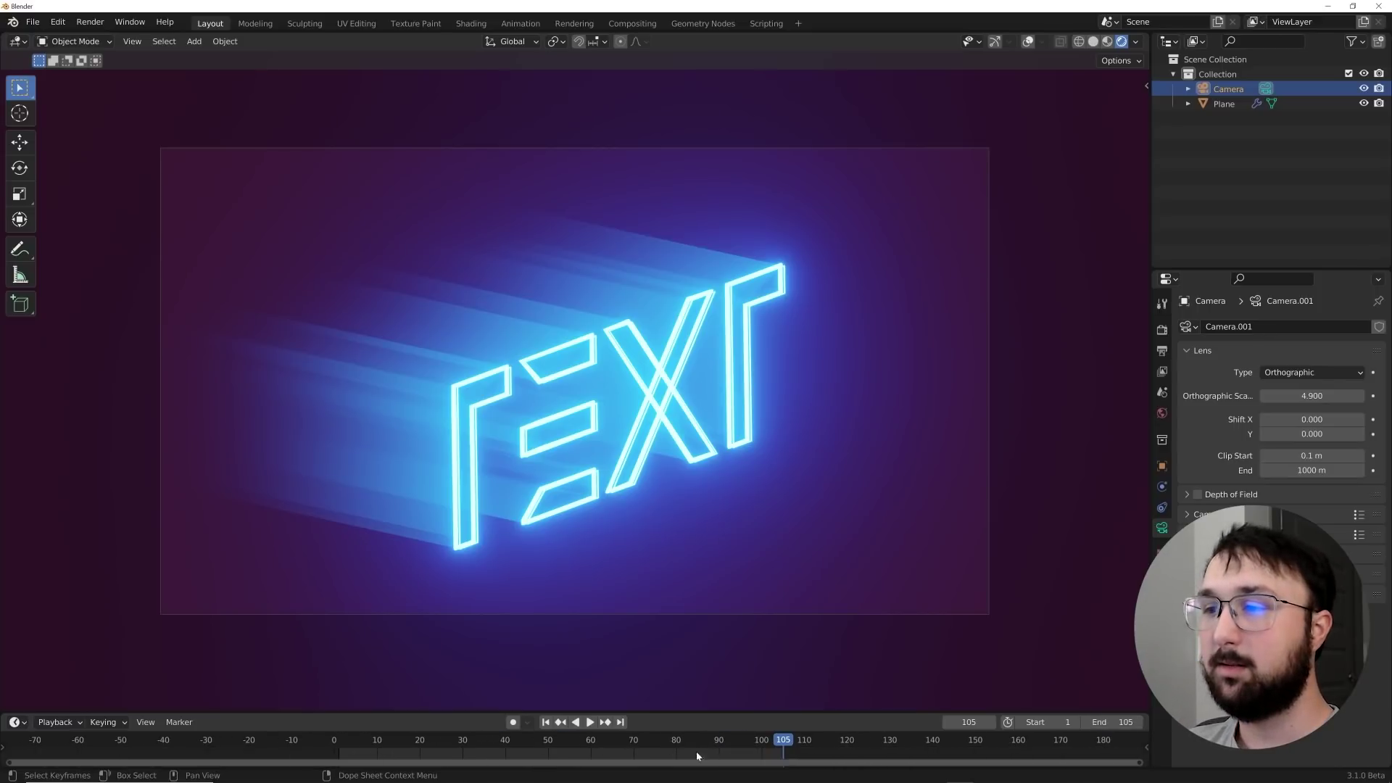
pyautogui.press('space')
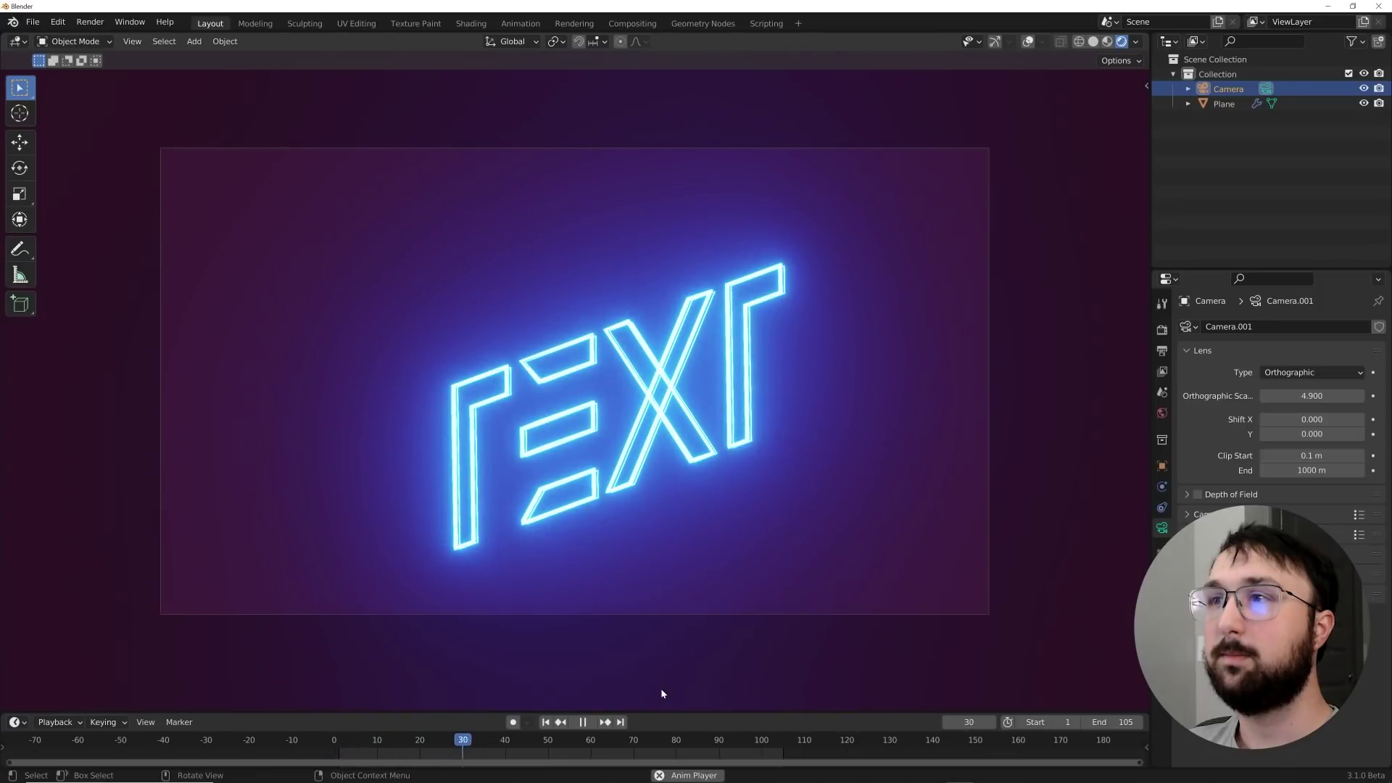
pyautogui.click(582, 722)
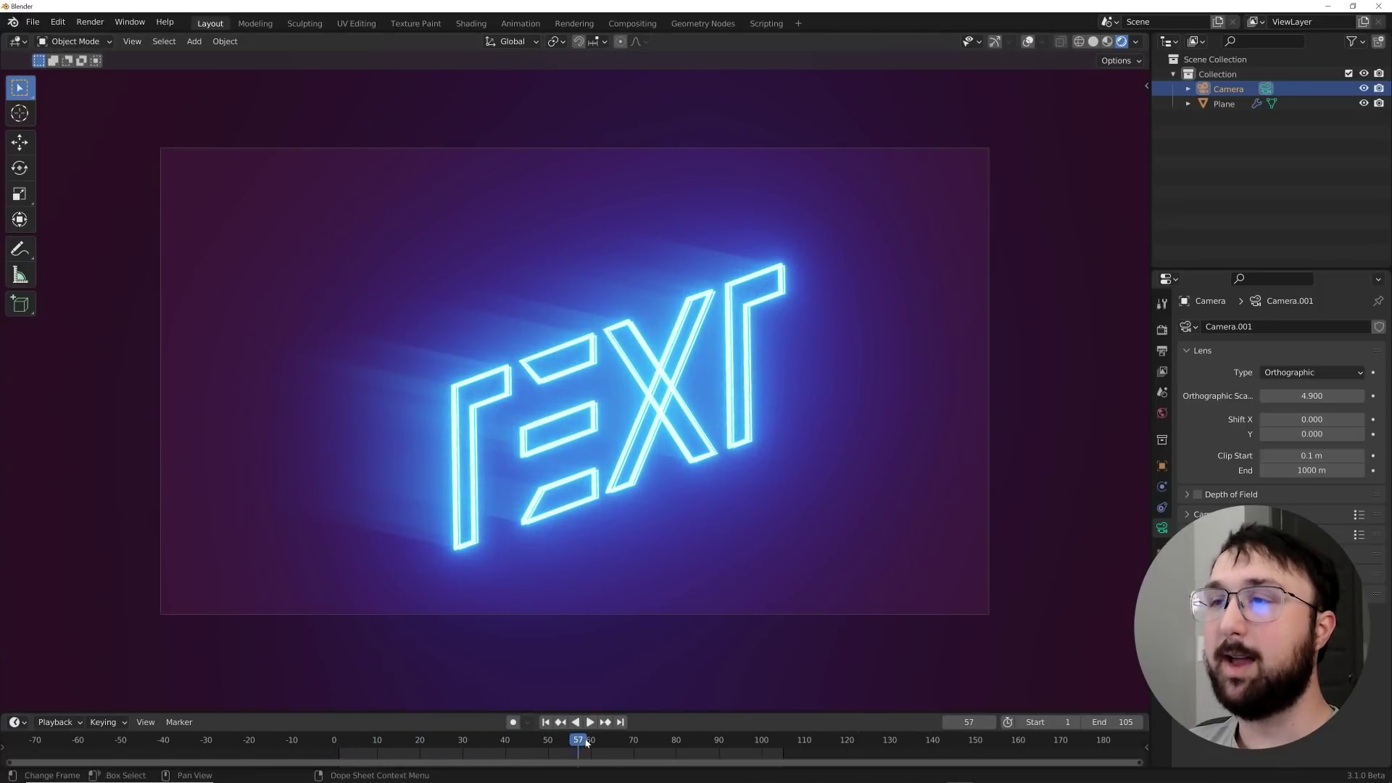
# Set the scene's output file format to FFmpeg Video with an MPEG-4 container.
pyautogui.click(1162, 330)
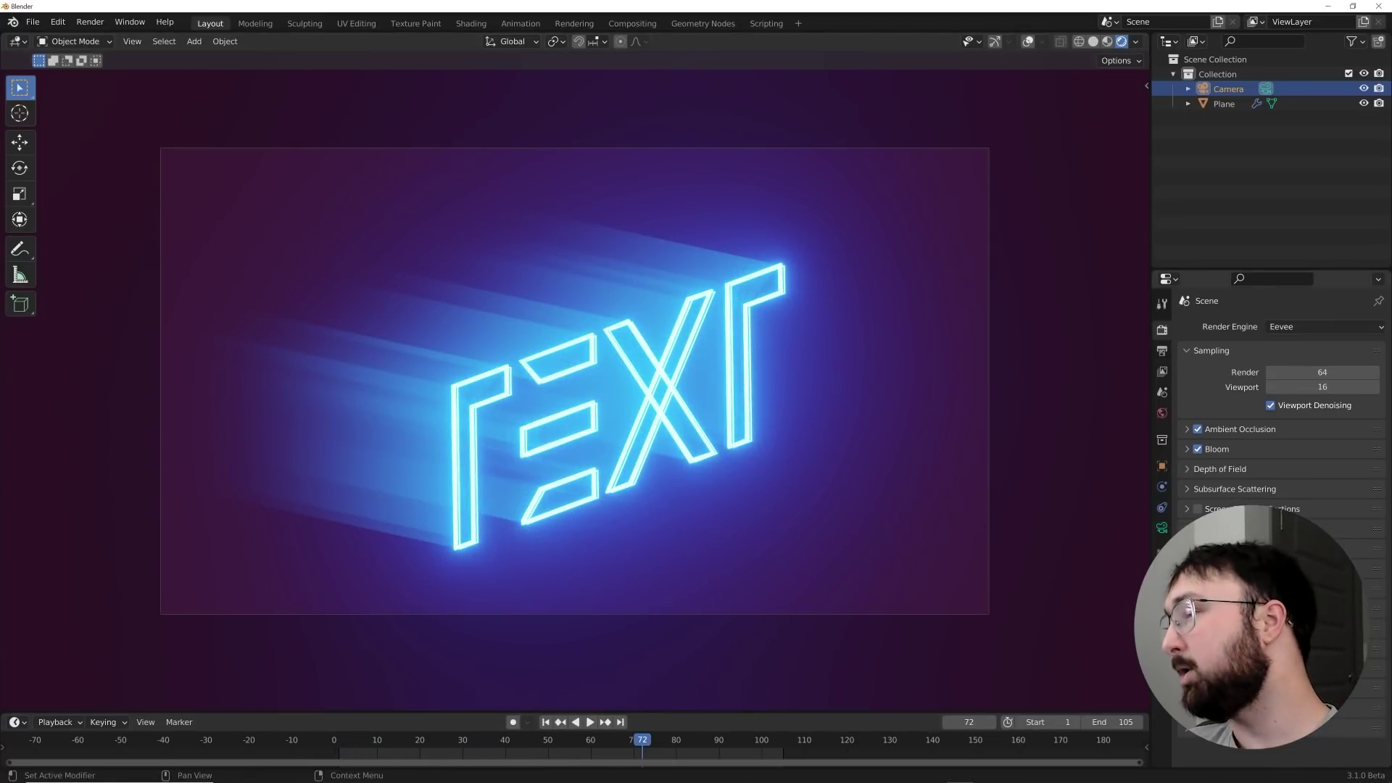
pyautogui.click(1162, 351)
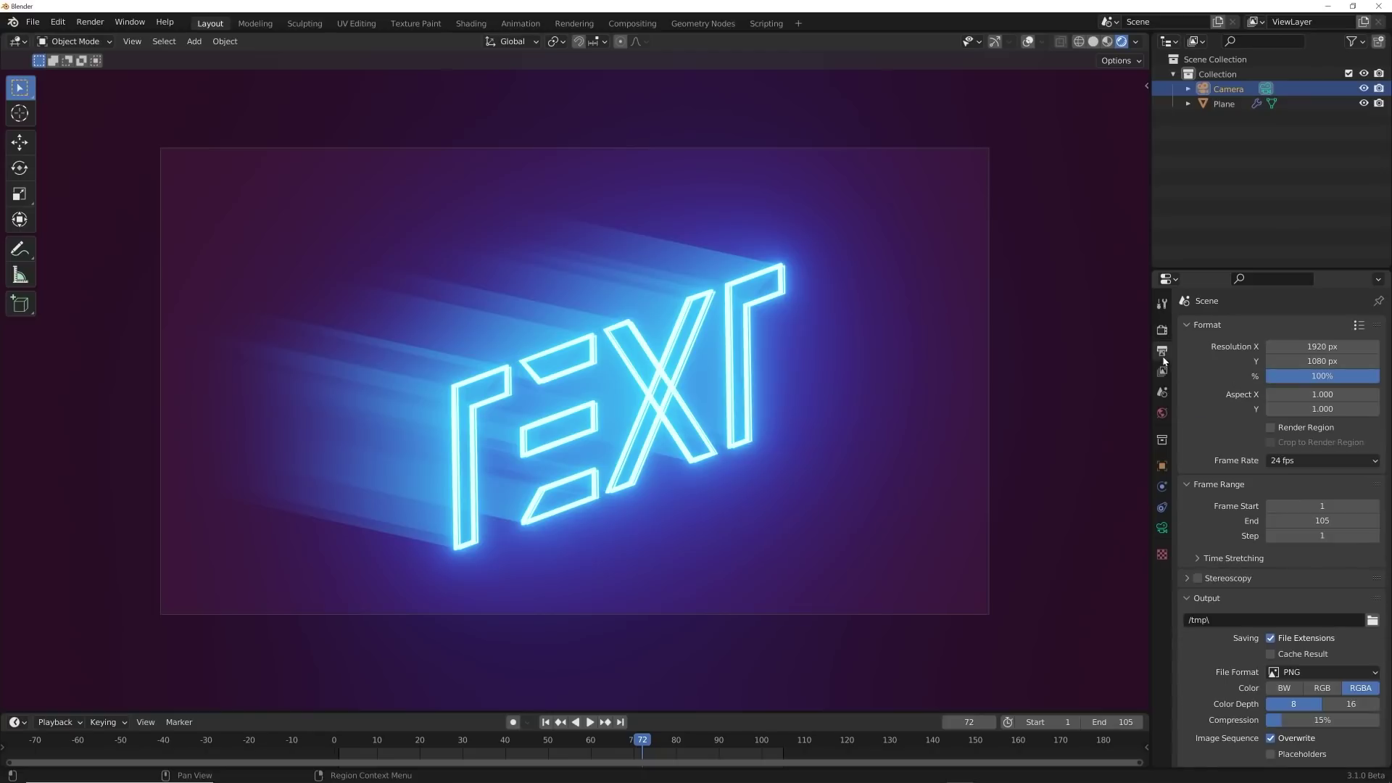
pyautogui.scroll(-2, 1258, 574)
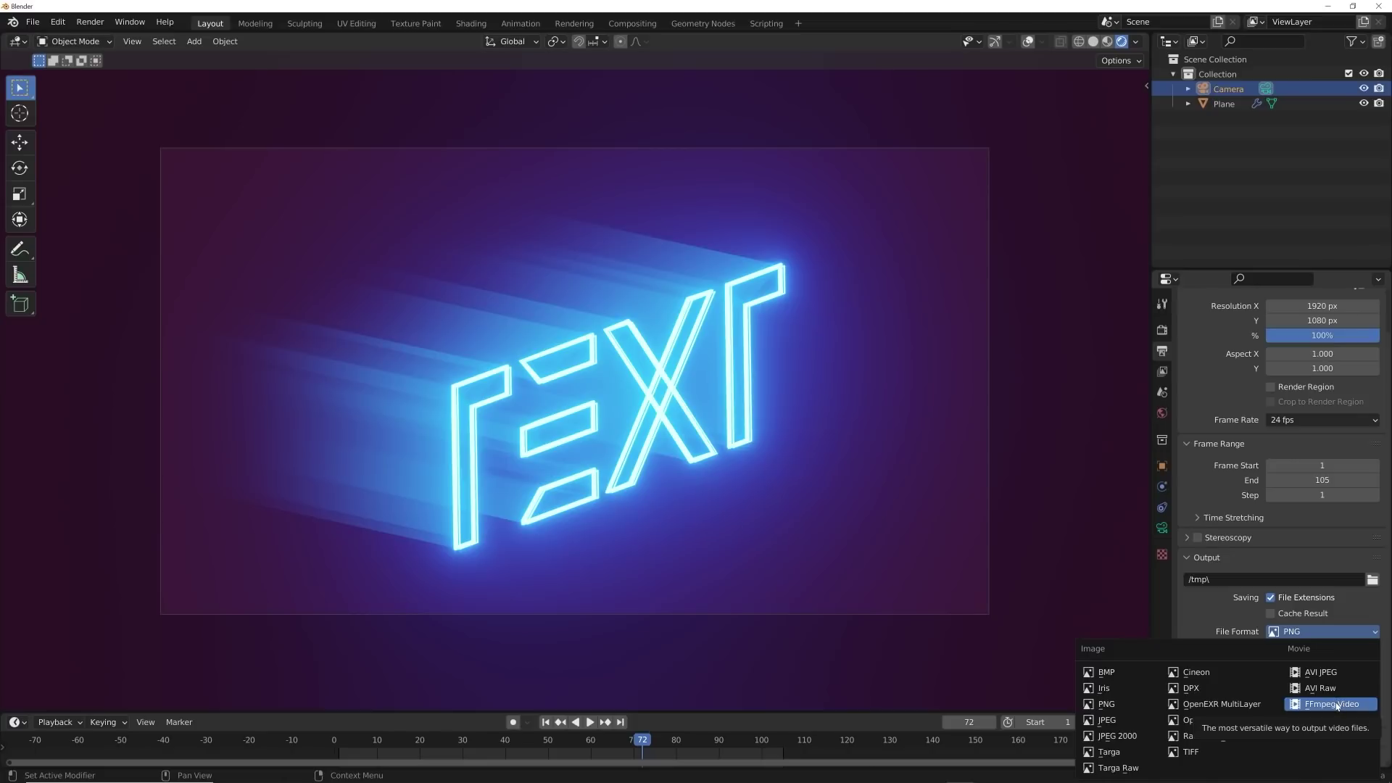
pyautogui.click(1337, 705)
pyautogui.click(1221, 711)
pyautogui.scroll(-2, 1233, 696)
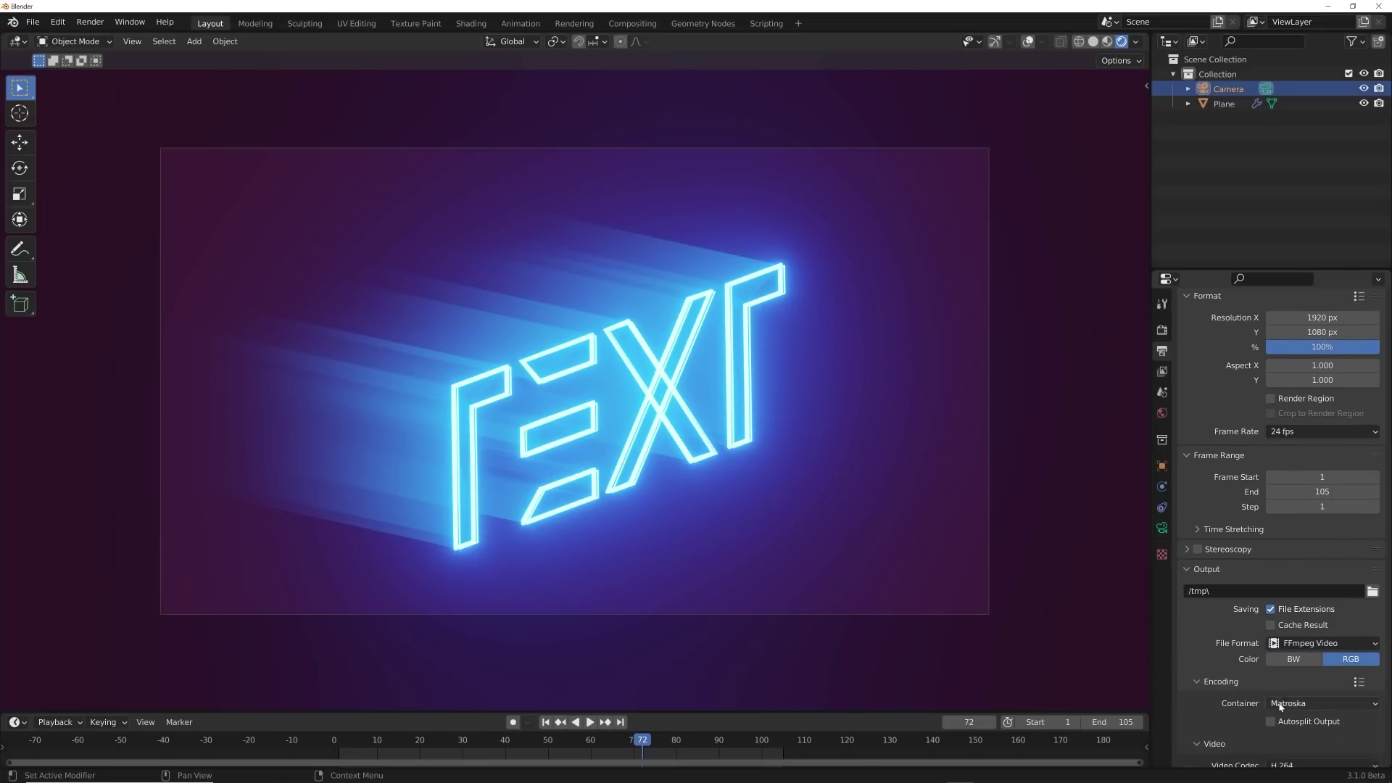
pyautogui.click(1294, 674)
pyautogui.click(1299, 627)
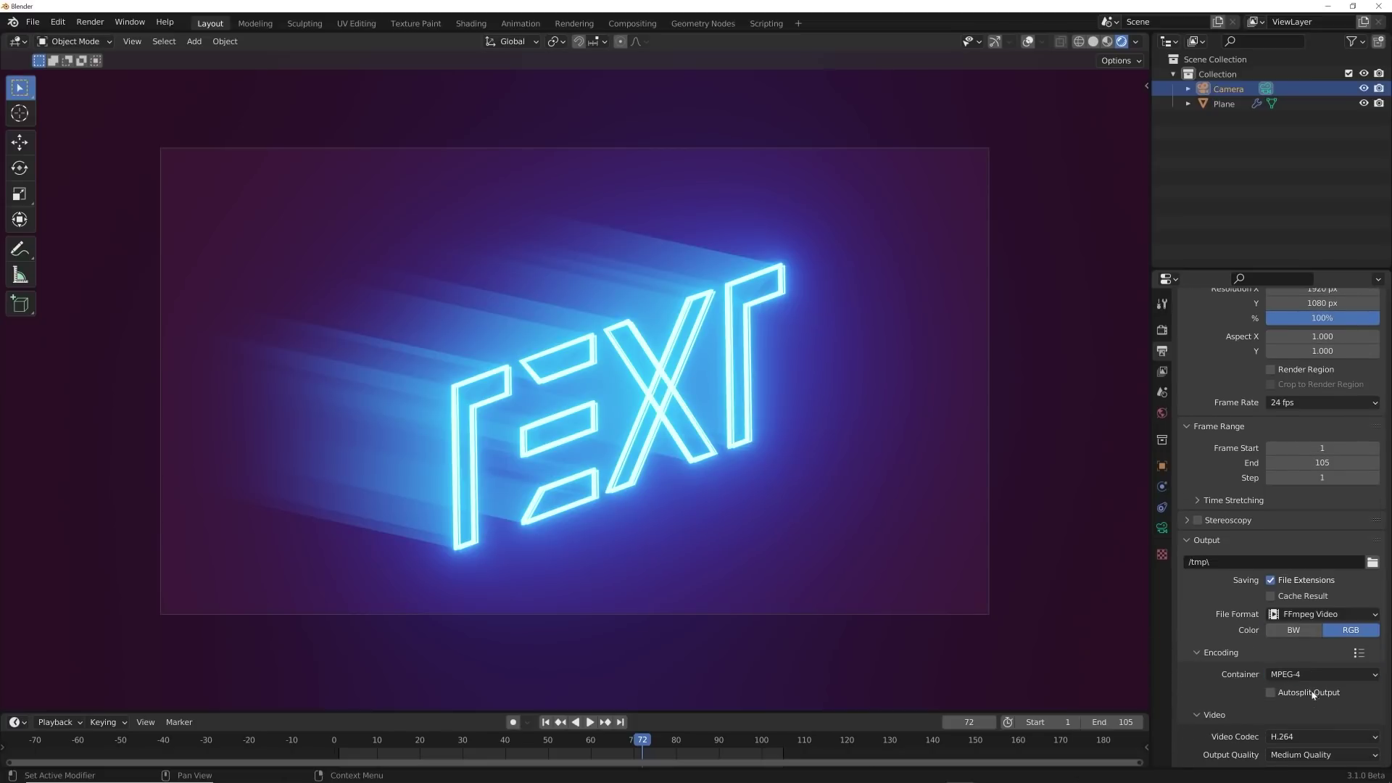
# Set the video encoding's output quality to Perceptually Lossless and bring up the render commands.
pyautogui.scroll(-2, 1307, 717)
pyautogui.click(1296, 711)
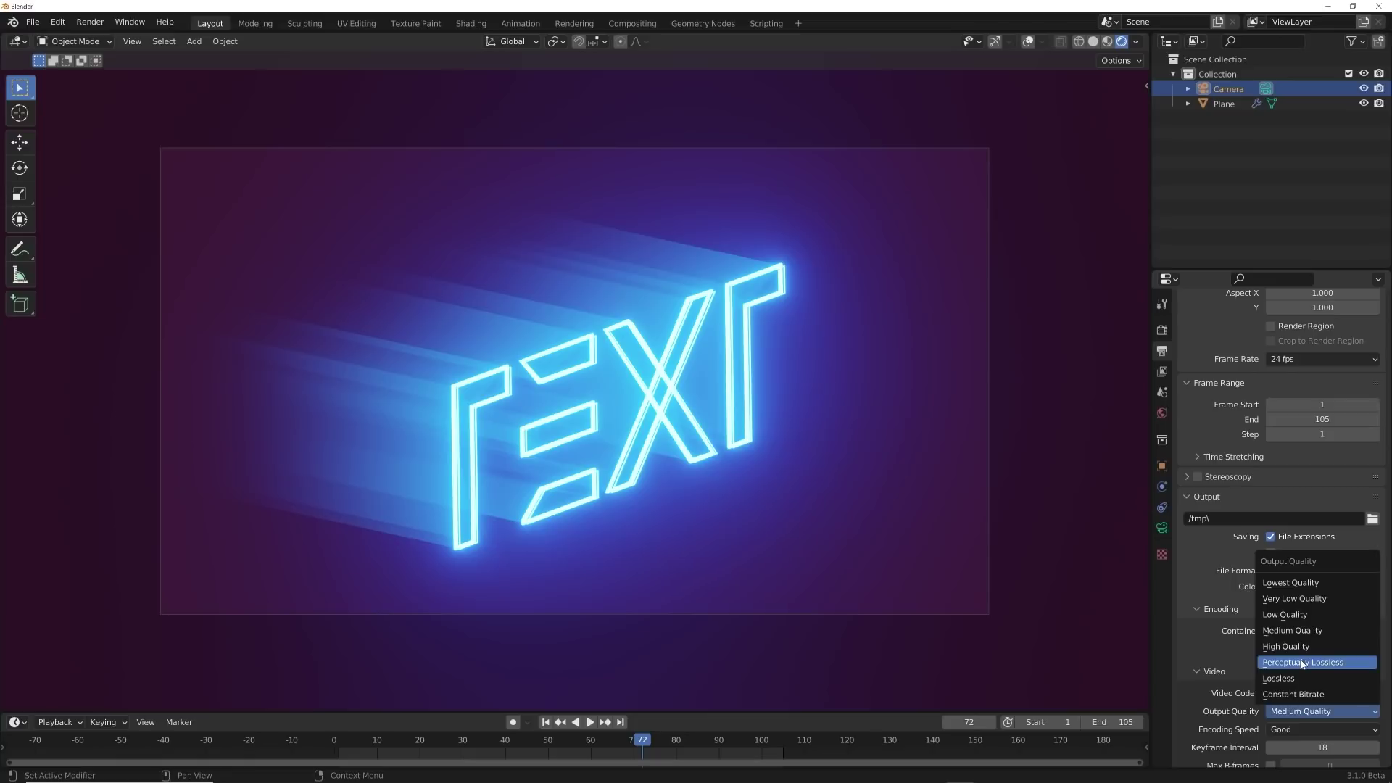
pyautogui.click(1303, 662)
pyautogui.scroll(-2, 1309, 704)
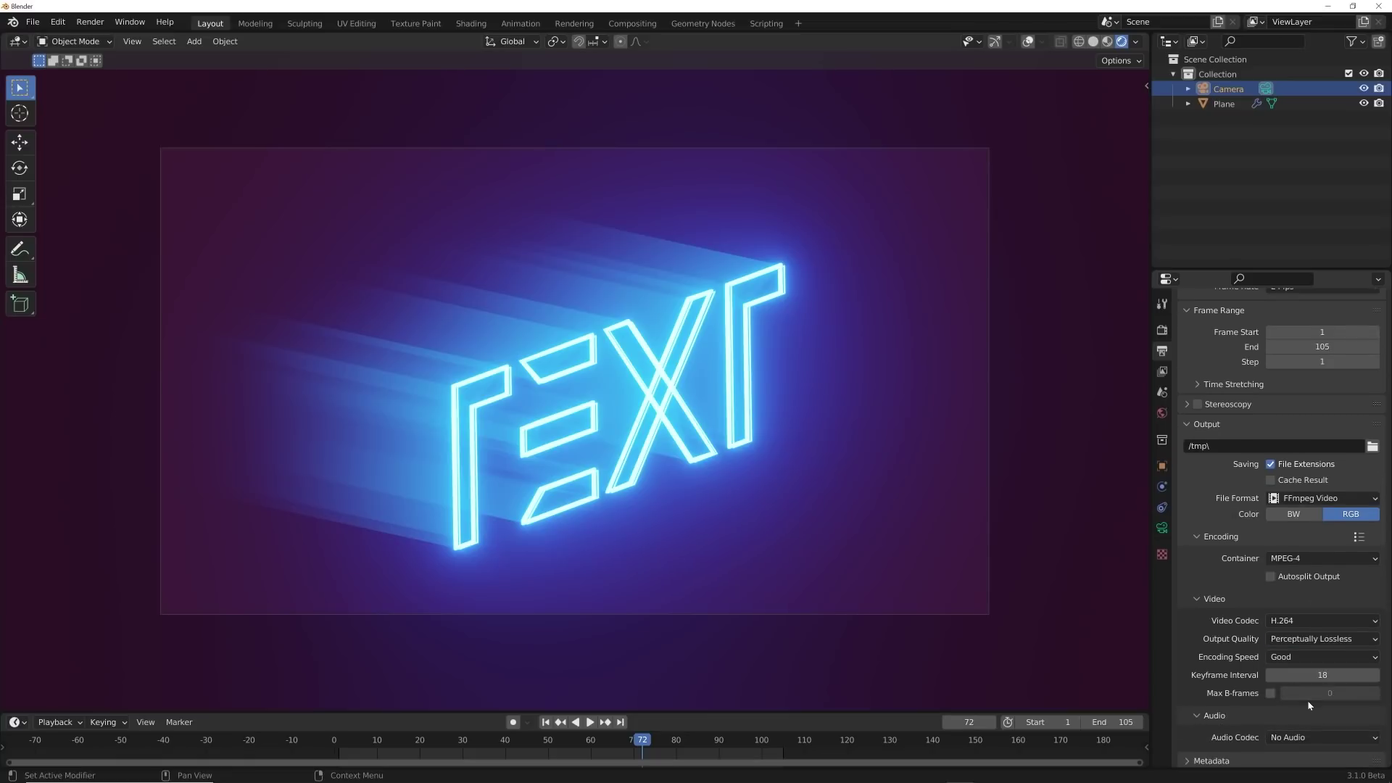
pyautogui.click(102, 25)
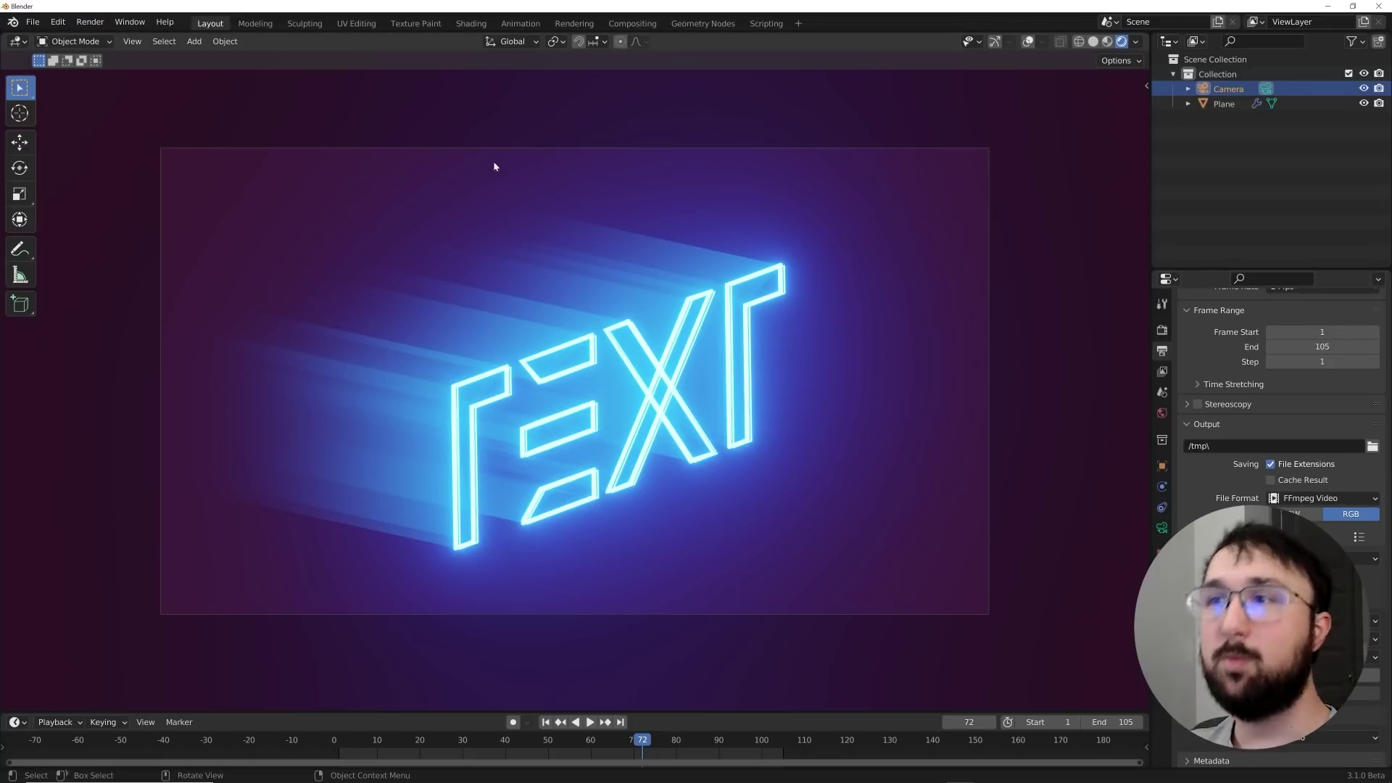